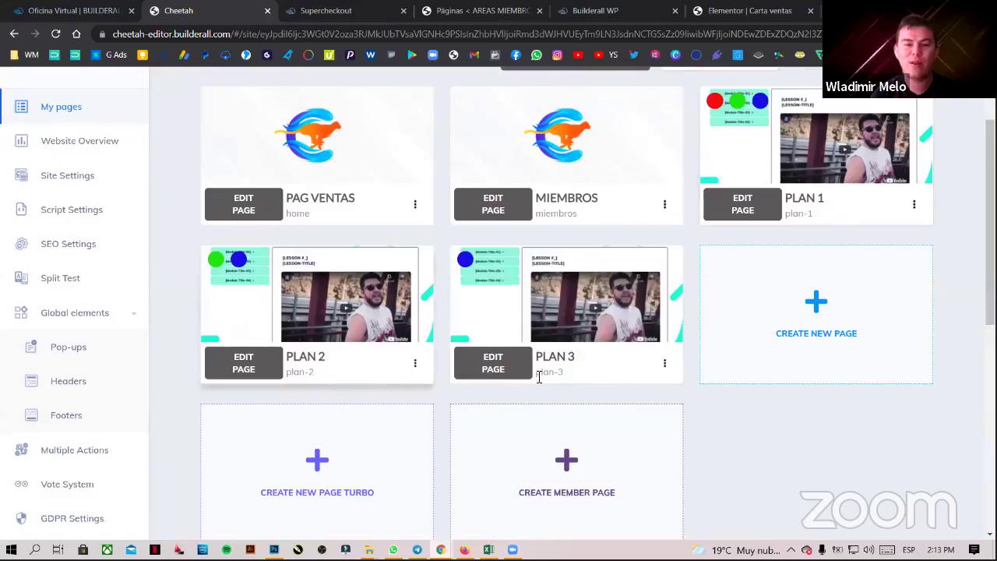
- Open WordPress under Constructores in Builderall Office to list the WP Pro sites
scroll(538, 372, up, 2)
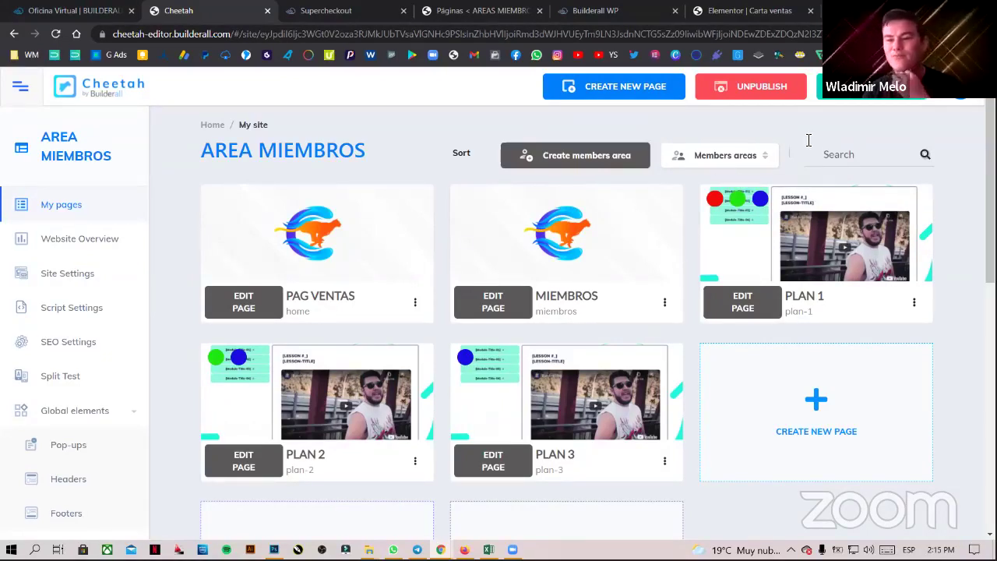
mouse_move(816, 186)
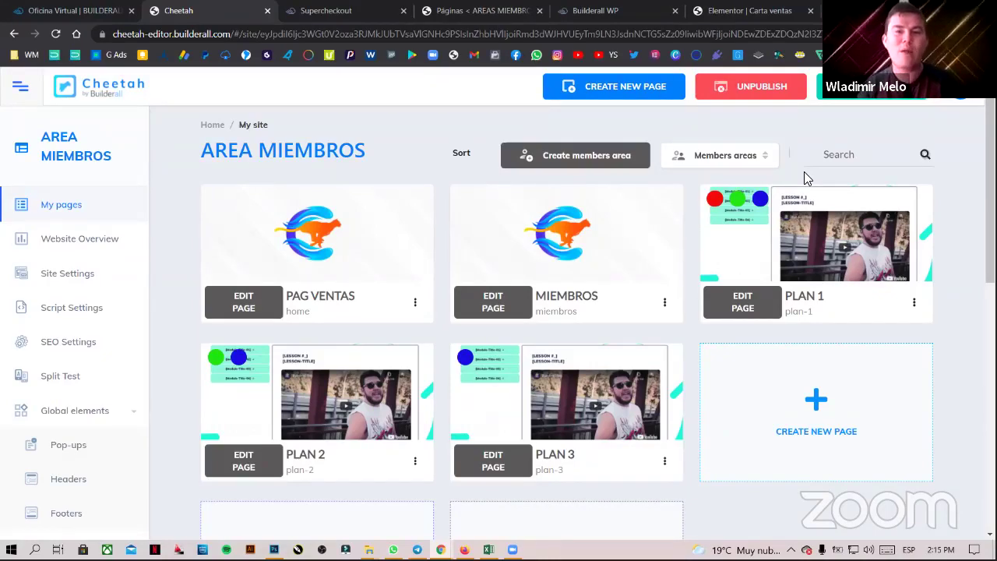
click(737, 15)
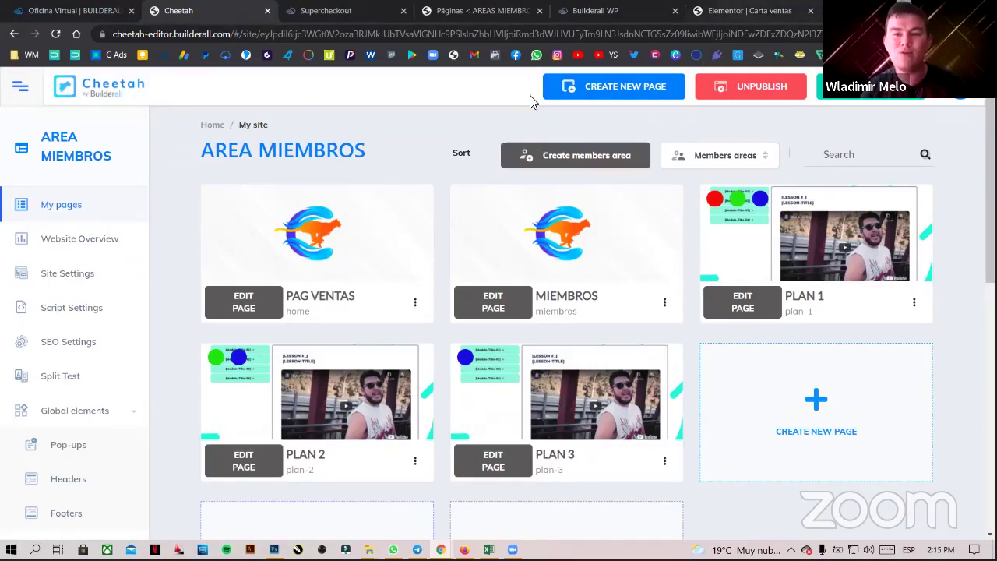
click(81, 11)
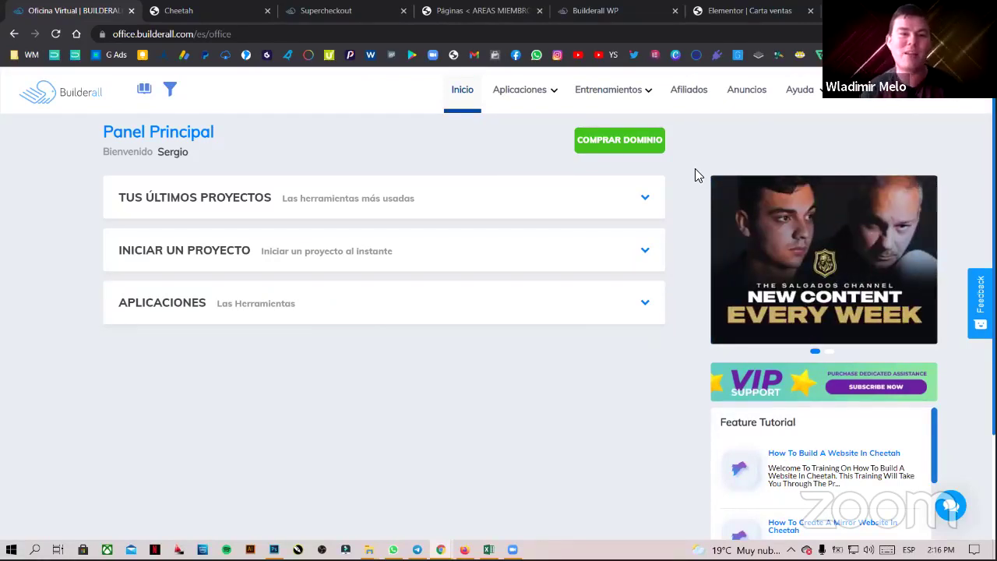
mouse_move(507, 107)
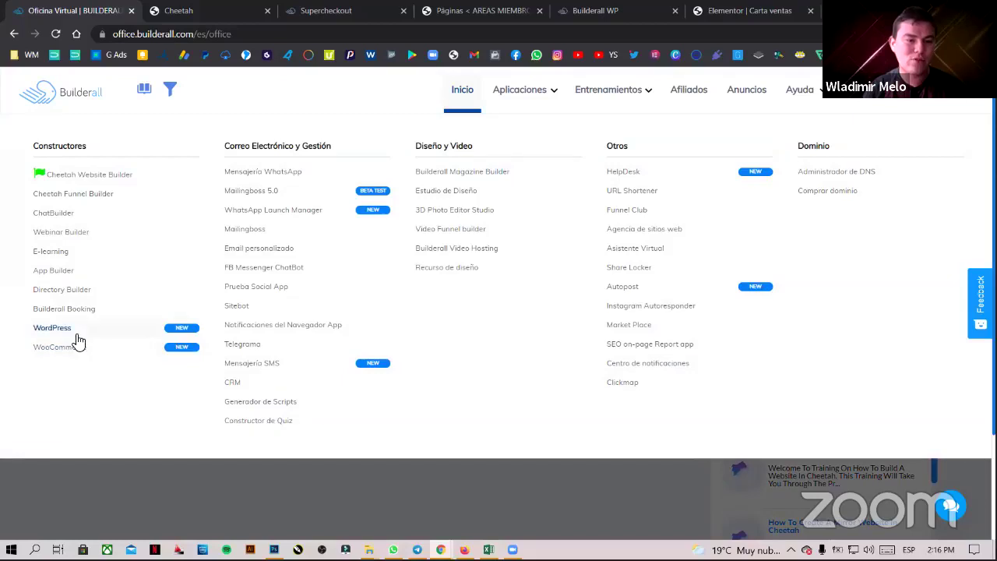
click(70, 337)
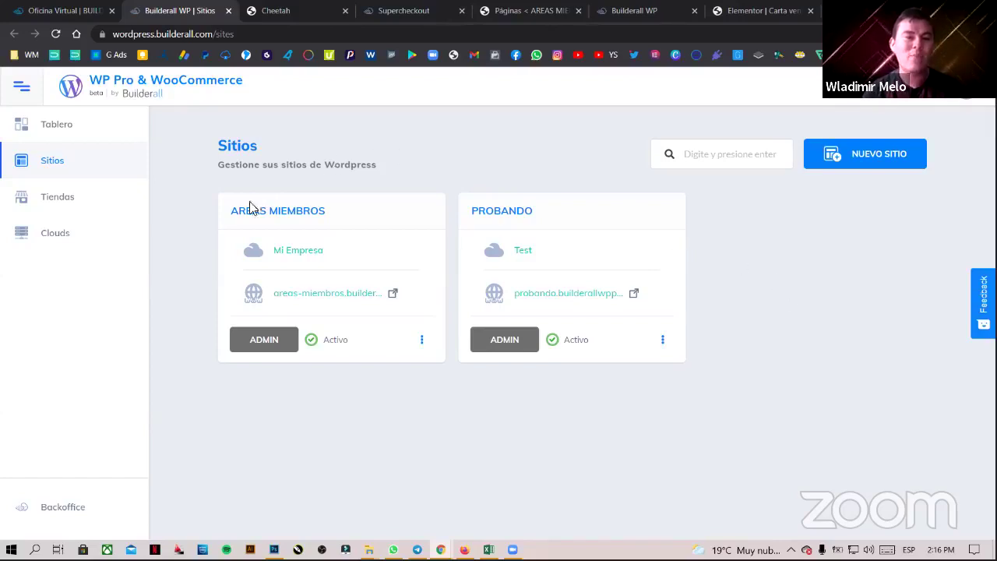
- Check the Clouds list, then go back to Sitios and start a NUEVO SITIO
drag(223, 211, 325, 210)
click(349, 191)
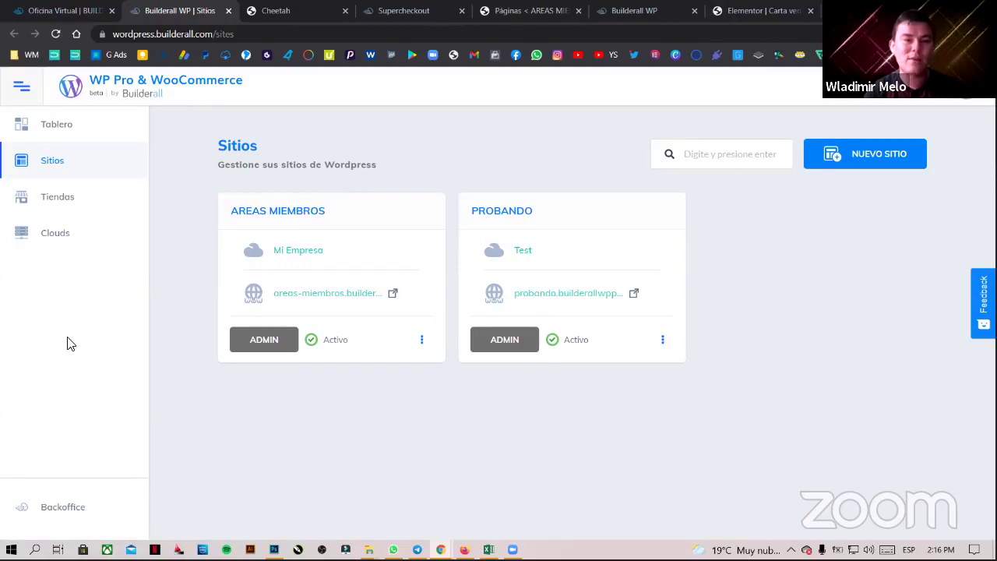
click(69, 236)
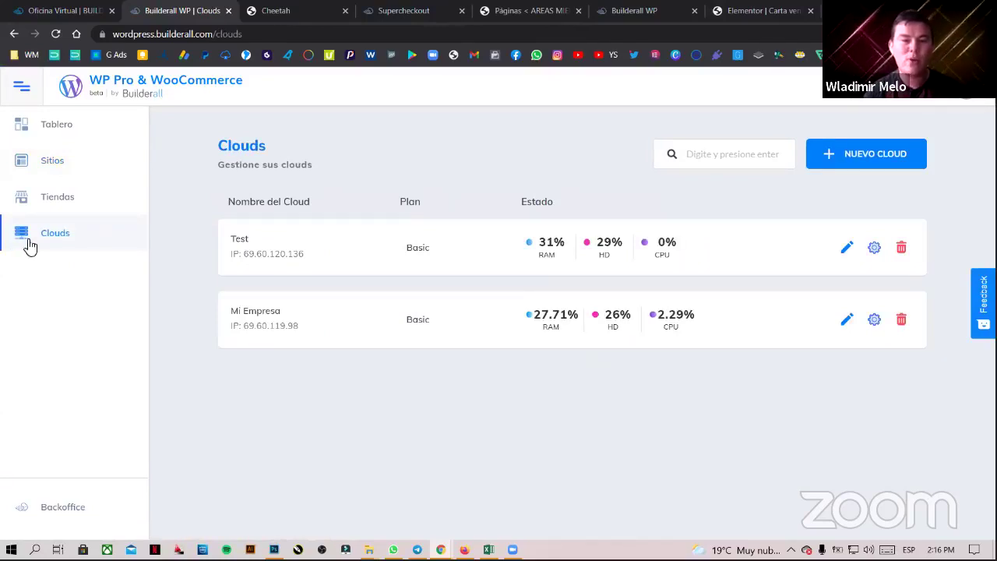
click(68, 165)
click(861, 160)
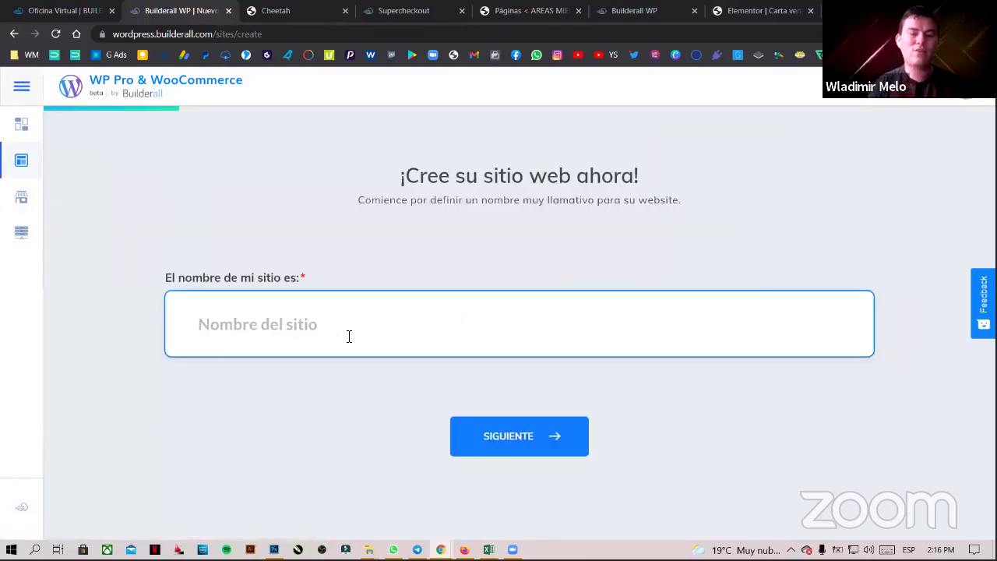
- Name the new site MIEMBROS and continue to the cloud choice
text(MIEMBROS)
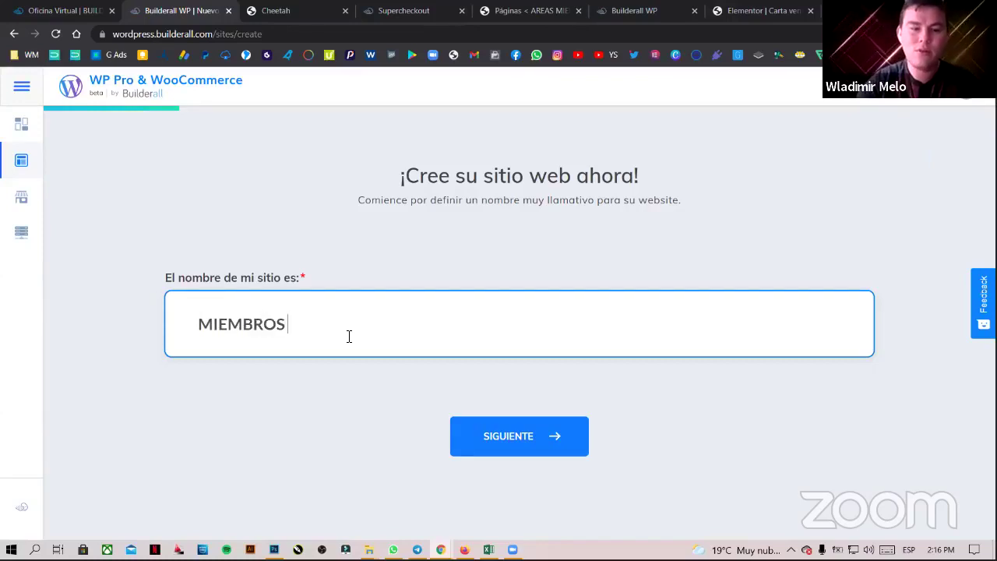
click(500, 436)
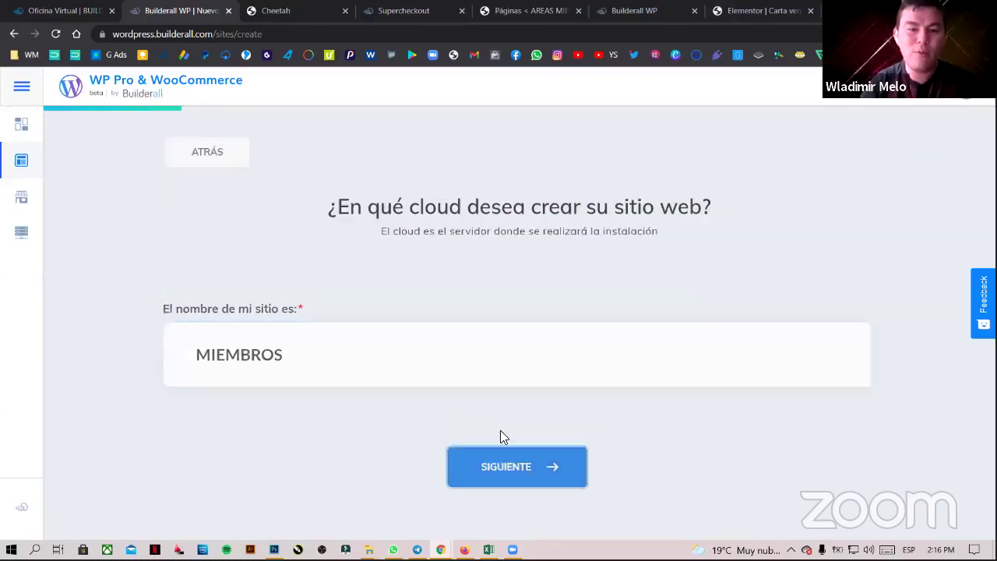
scroll(600, 263, down, 2)
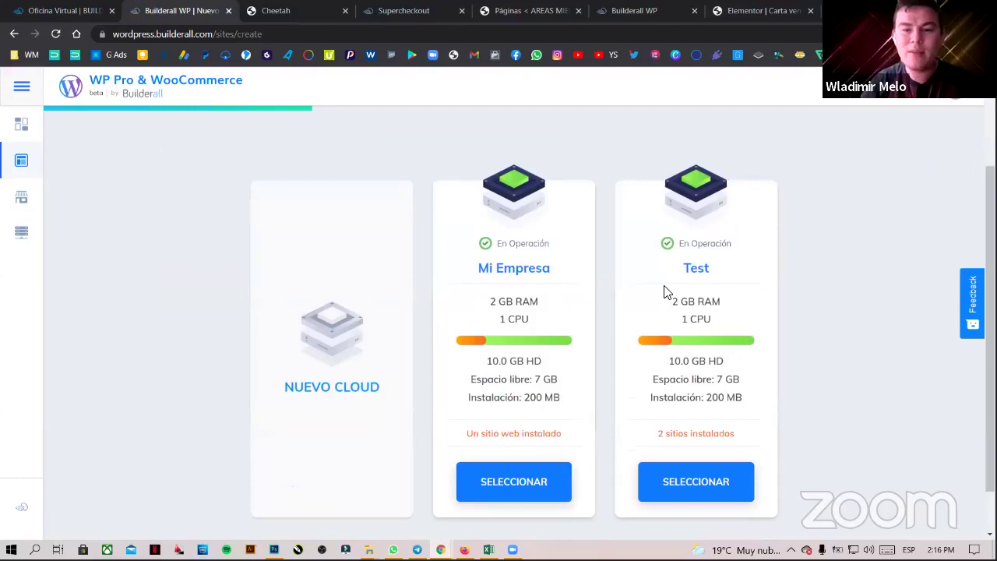
scroll(654, 293, up, 1)
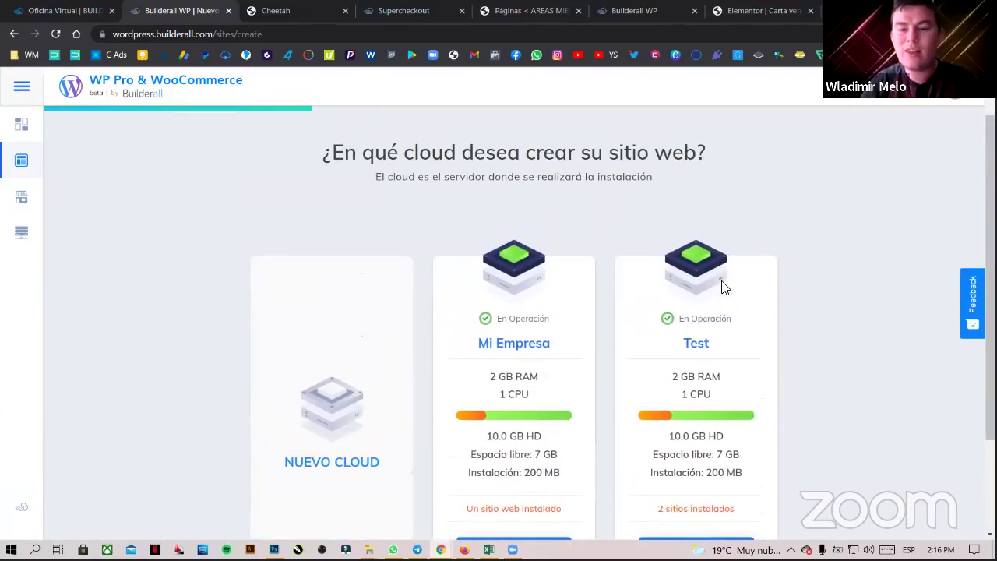
scroll(654, 289, down, 2)
scroll(645, 260, up, 2)
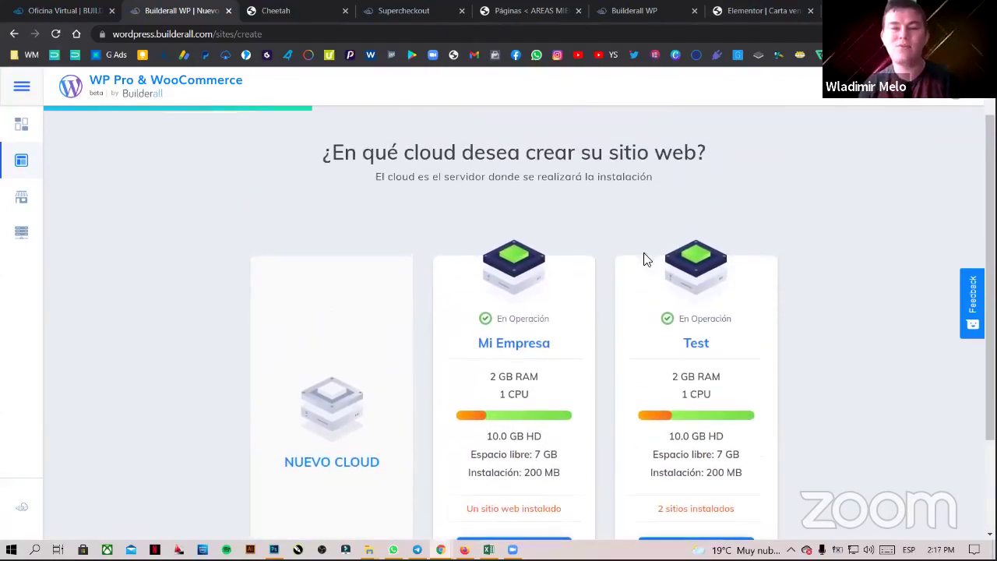
scroll(678, 242, down, 1)
- Install it on the Mi Empresa cloud with subdomain miembros, skipping the custom domain
click(527, 434)
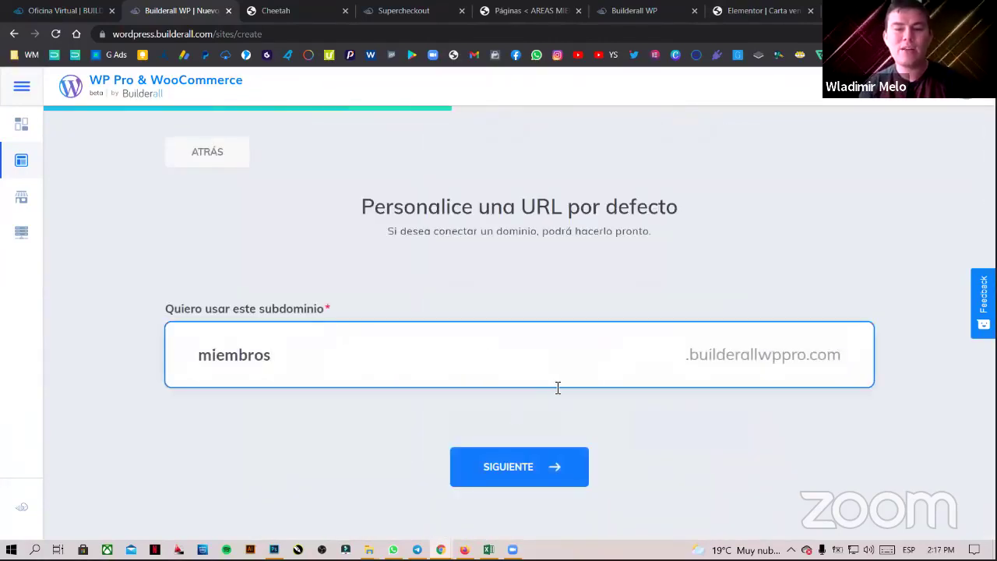
click(567, 467)
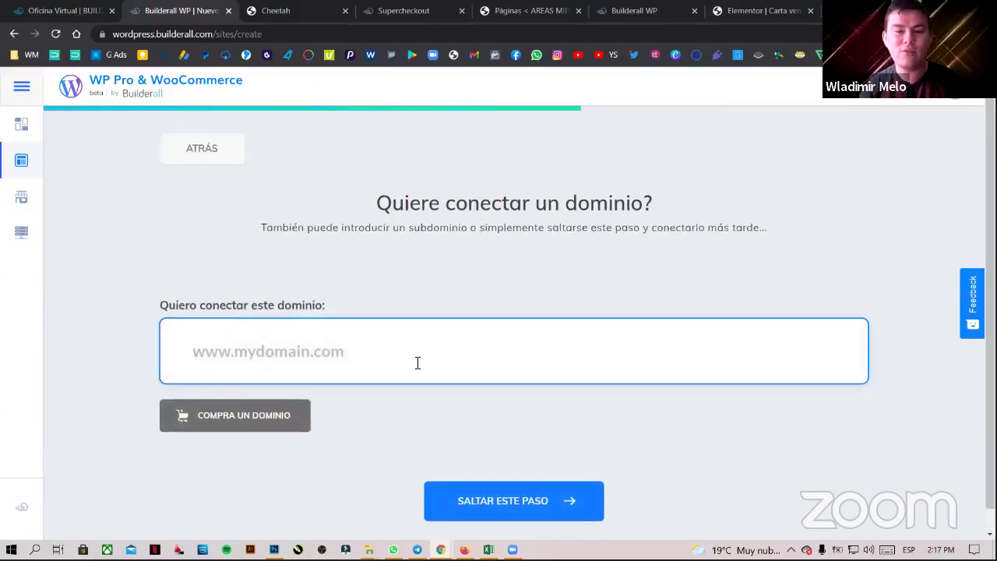
scroll(358, 364, down, 1)
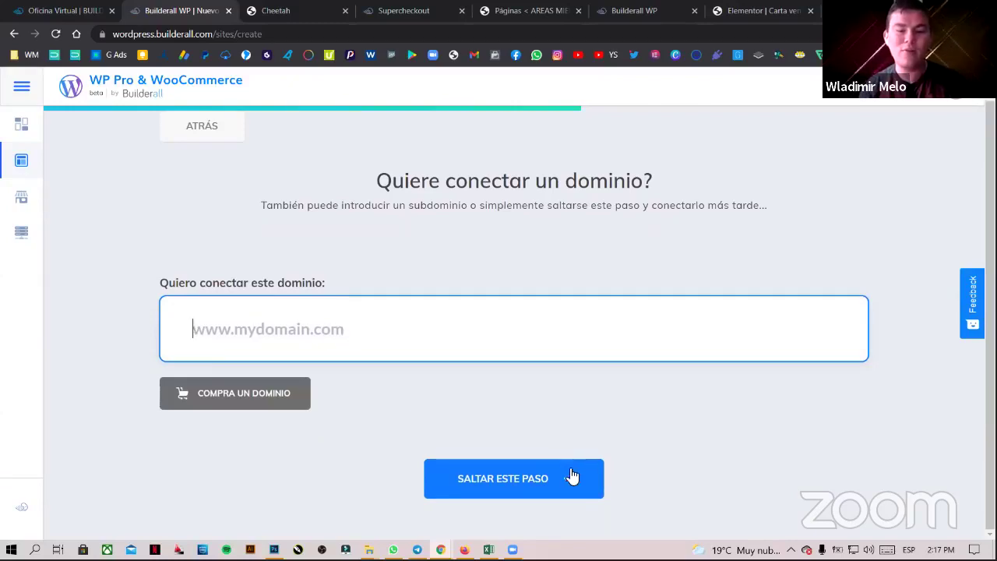
click(523, 483)
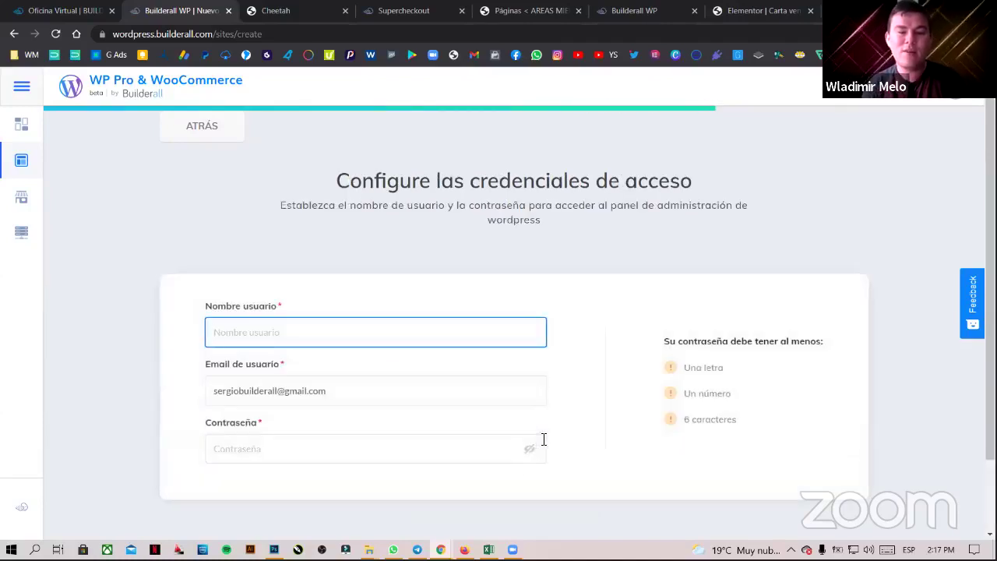
- Fill in admin username ADMINISTRADOR, the email and a password, then continue to the summary
scroll(547, 311, down, 2)
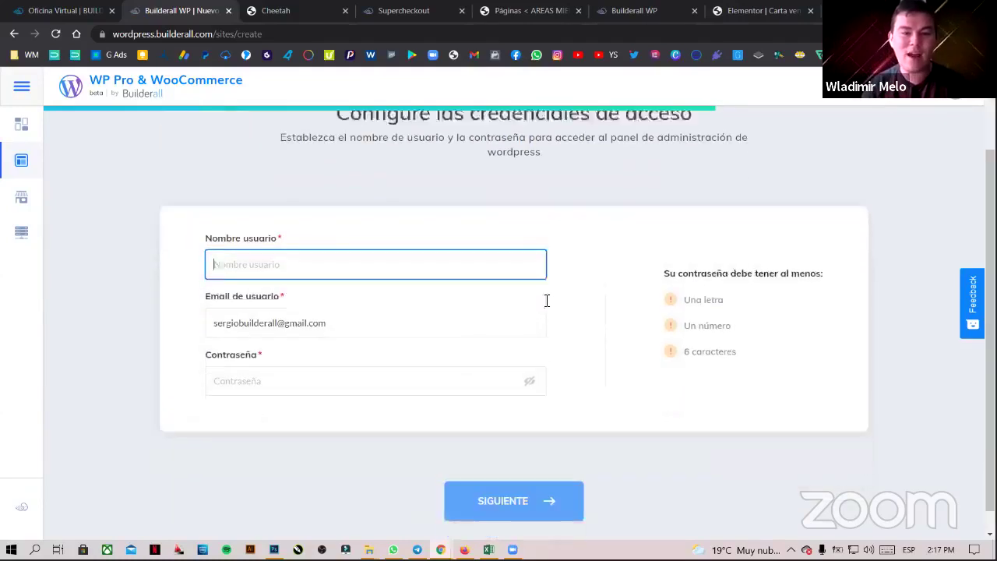
click(343, 237)
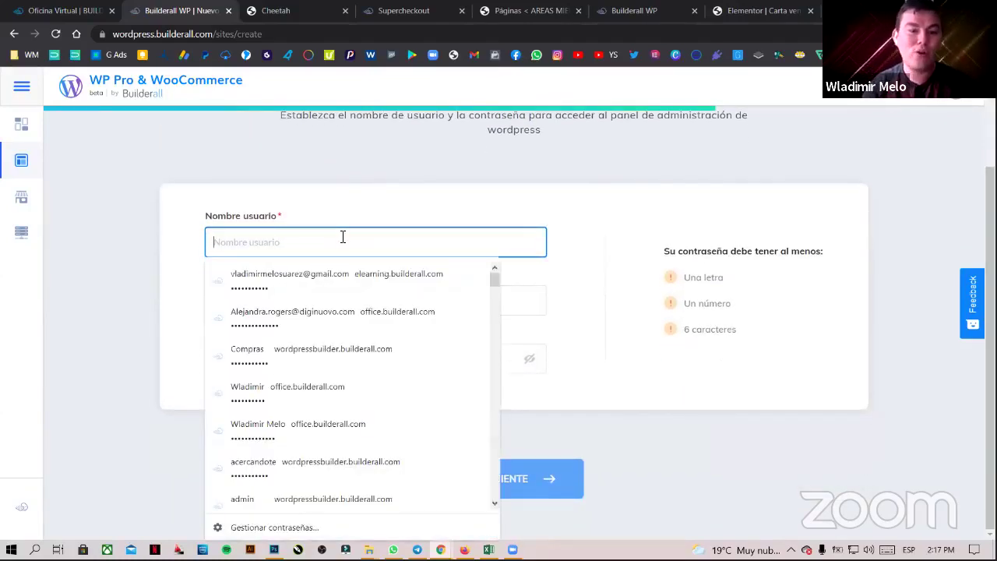
text(ADMINISTRADOS)
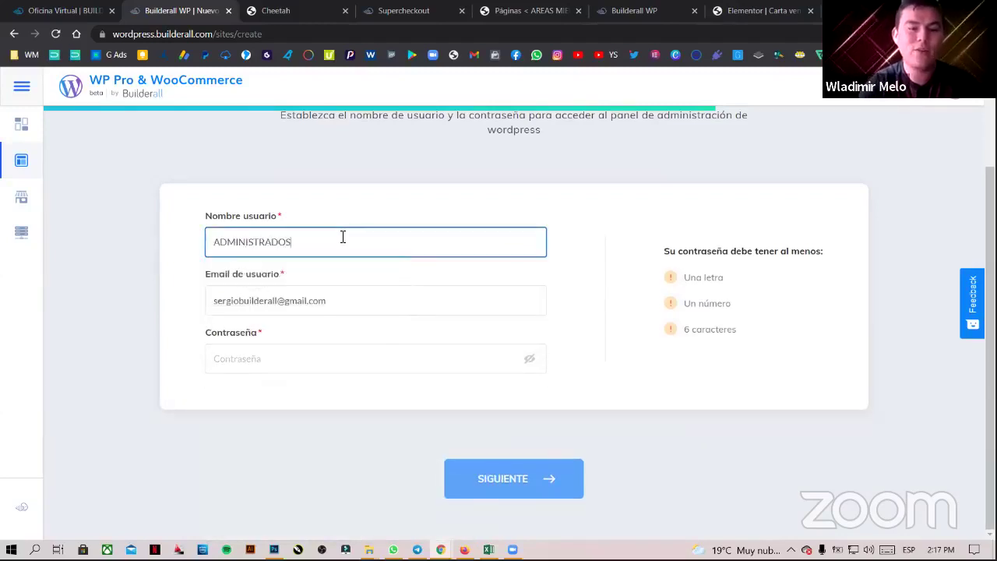
key(Tab)
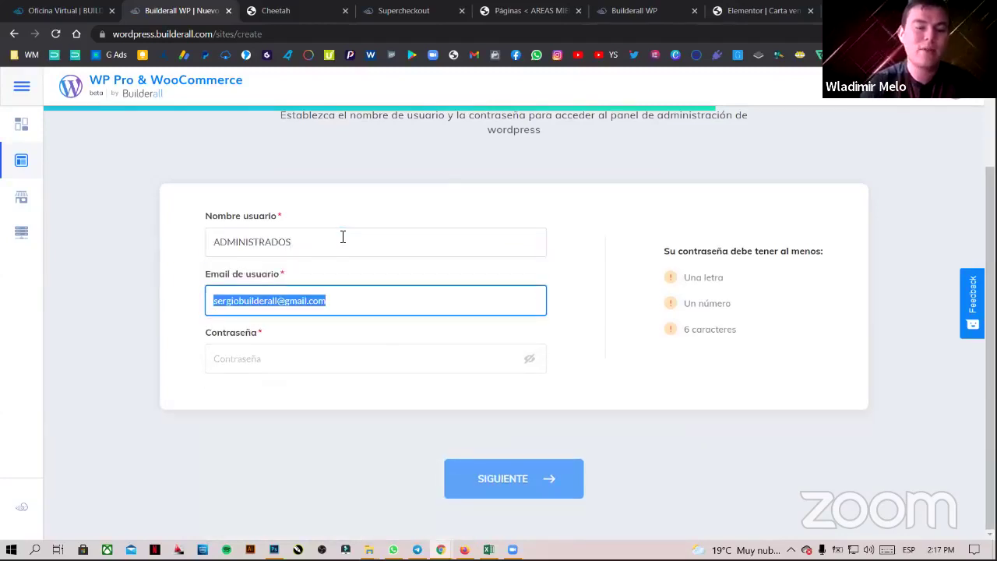
click(341, 238)
drag(292, 244, 316, 243)
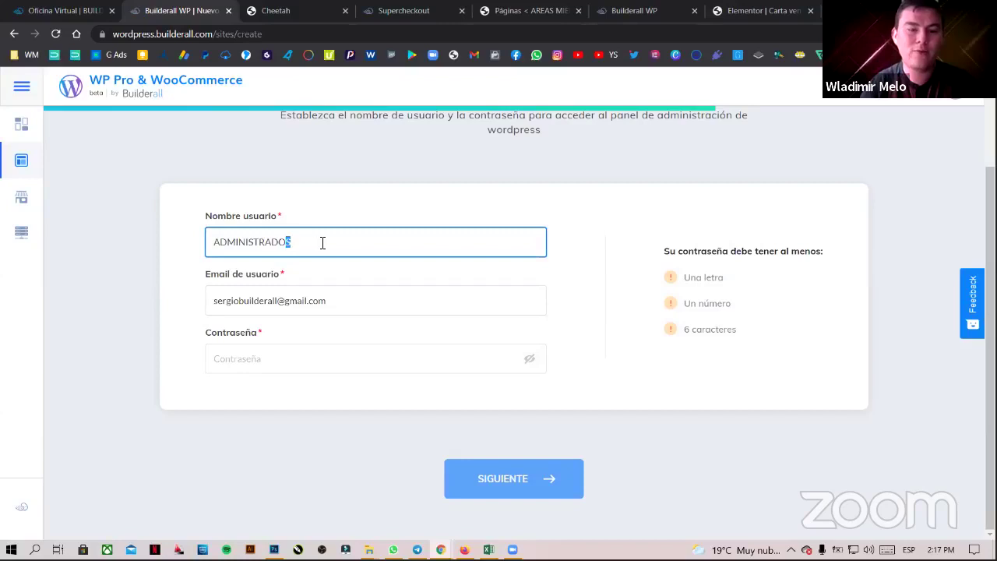
text(R)
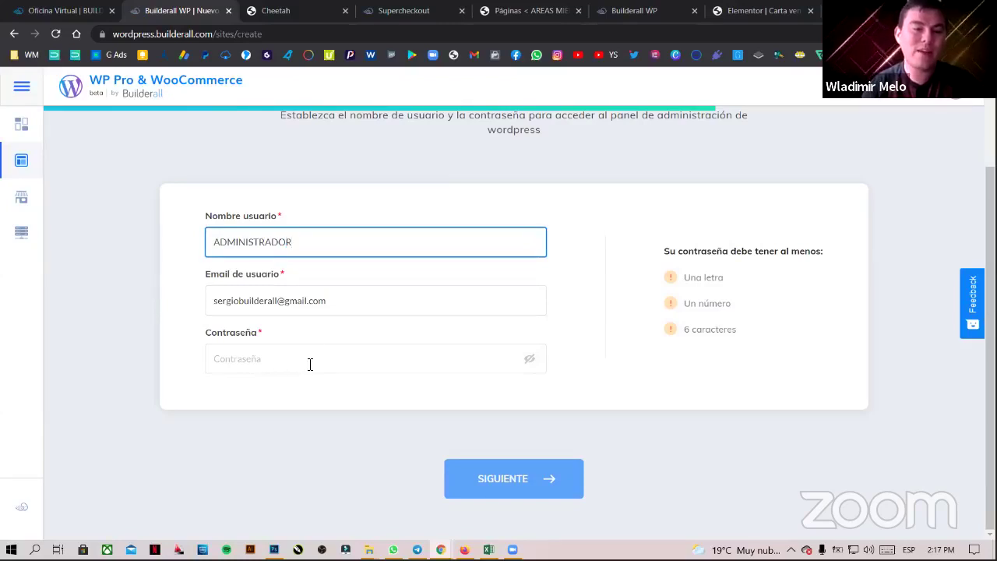
triple_click(351, 299)
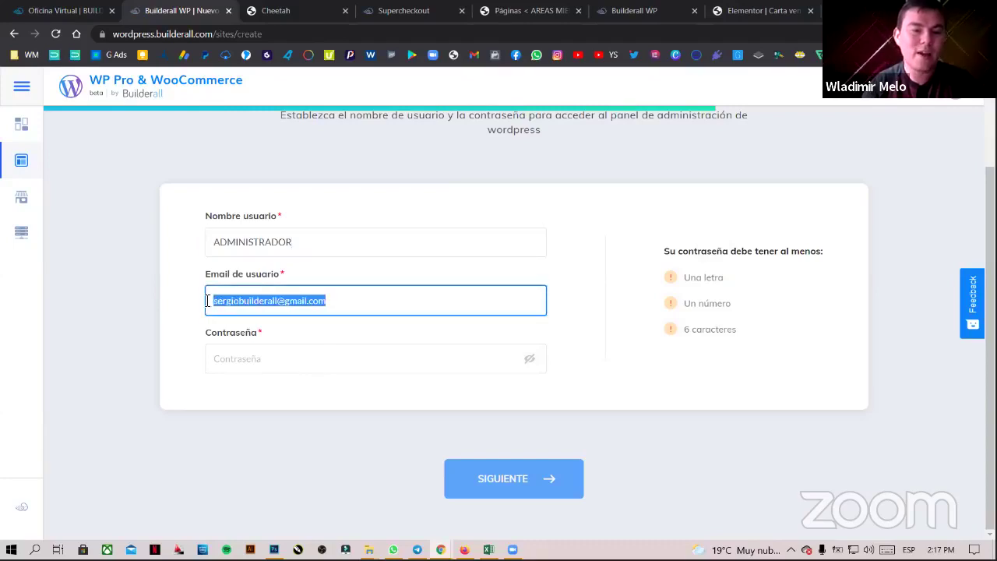
click(283, 356)
text(•••••••••••)
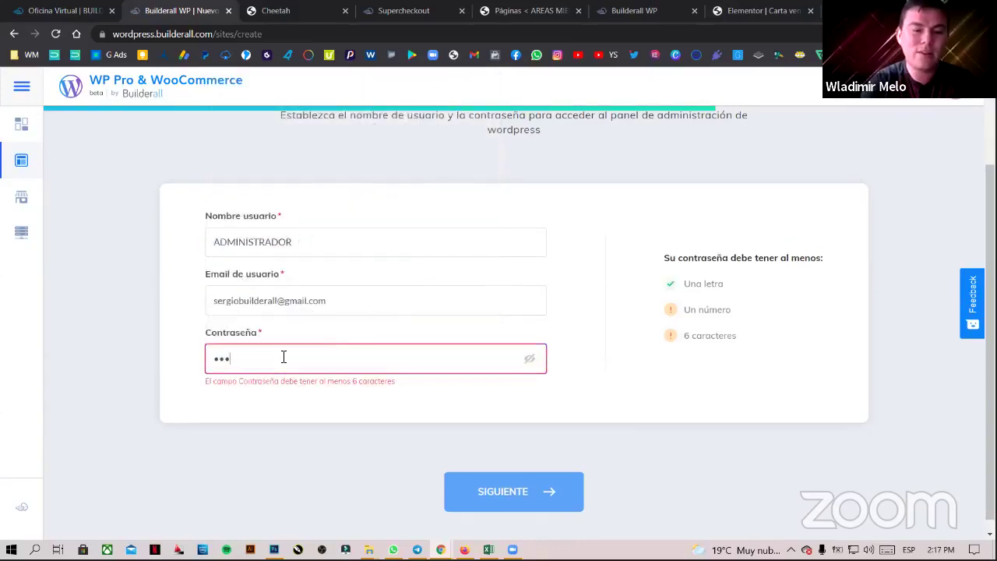
scroll(514, 473, down, 1)
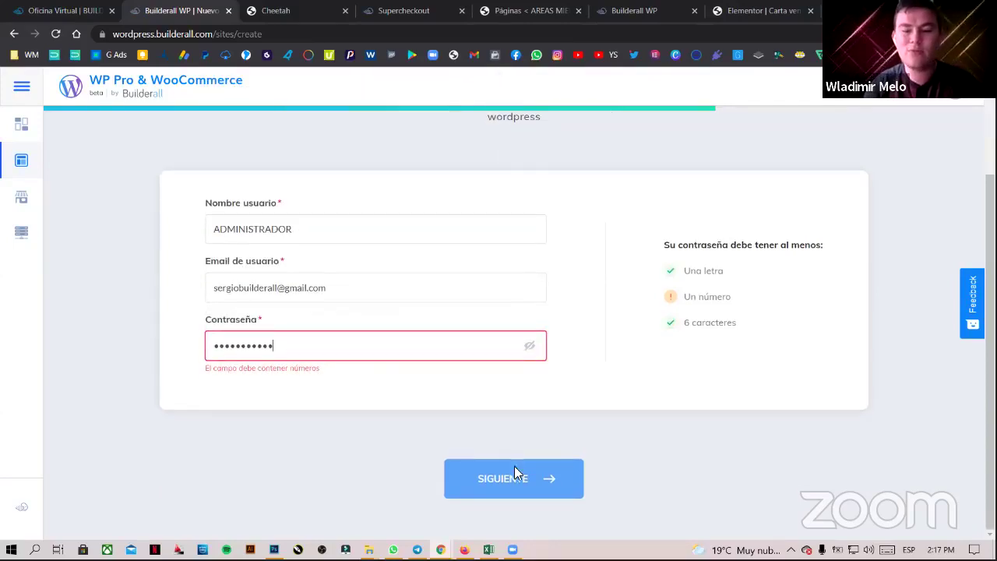
drag(301, 345, 126, 340)
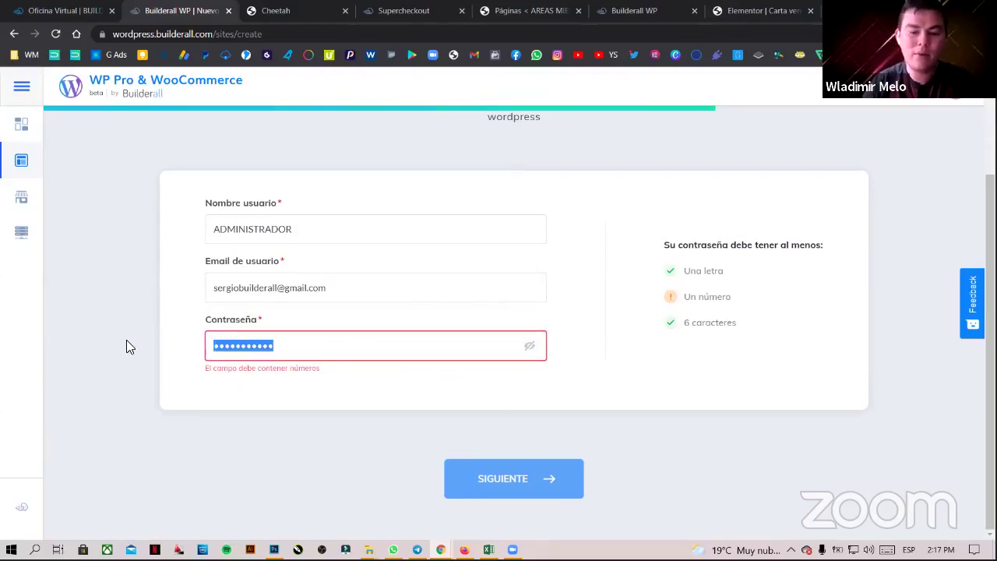
text(•••••••••••)
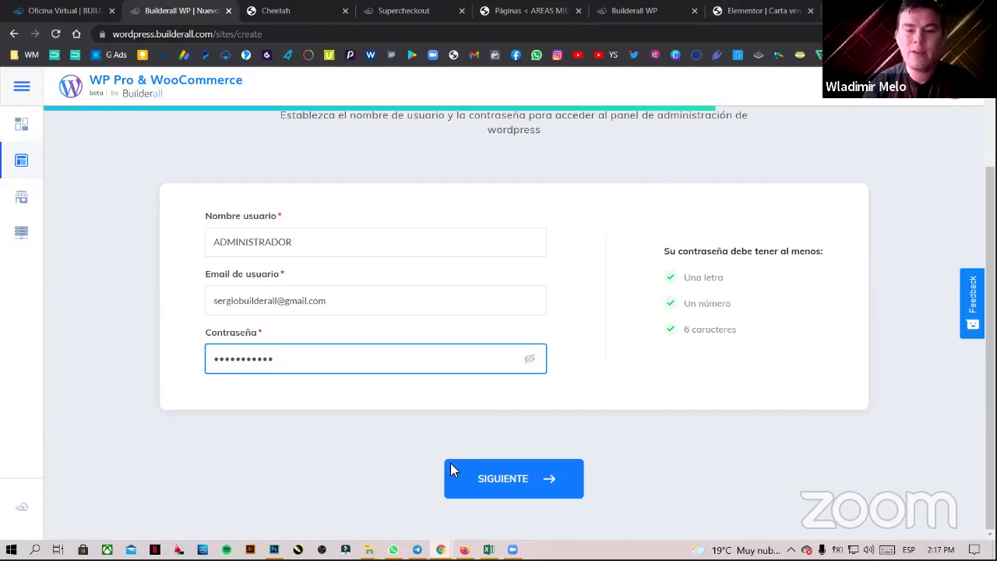
click(507, 472)
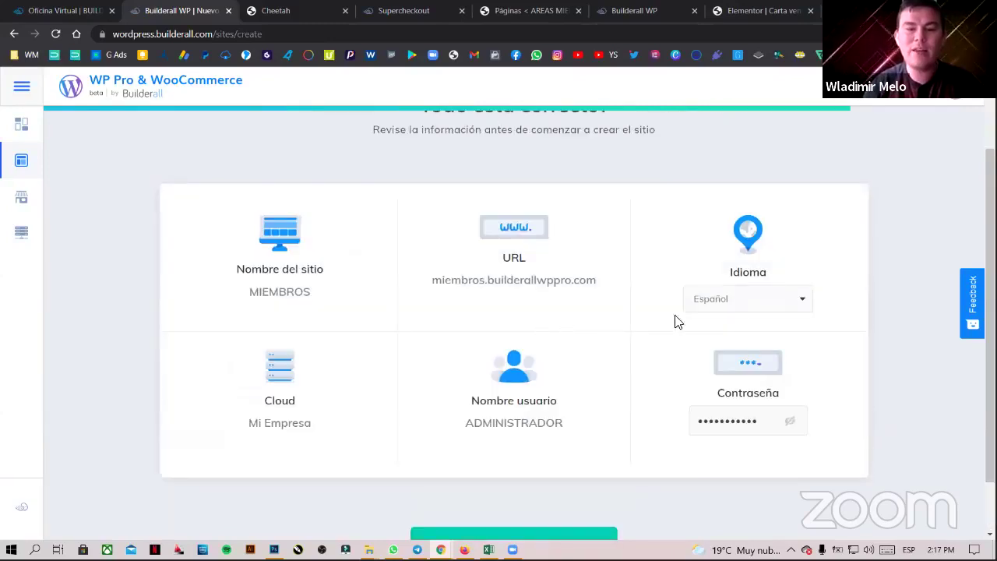
- Back out of the summary and abandon the wizard for the Sitios list
scroll(729, 316, down, 1)
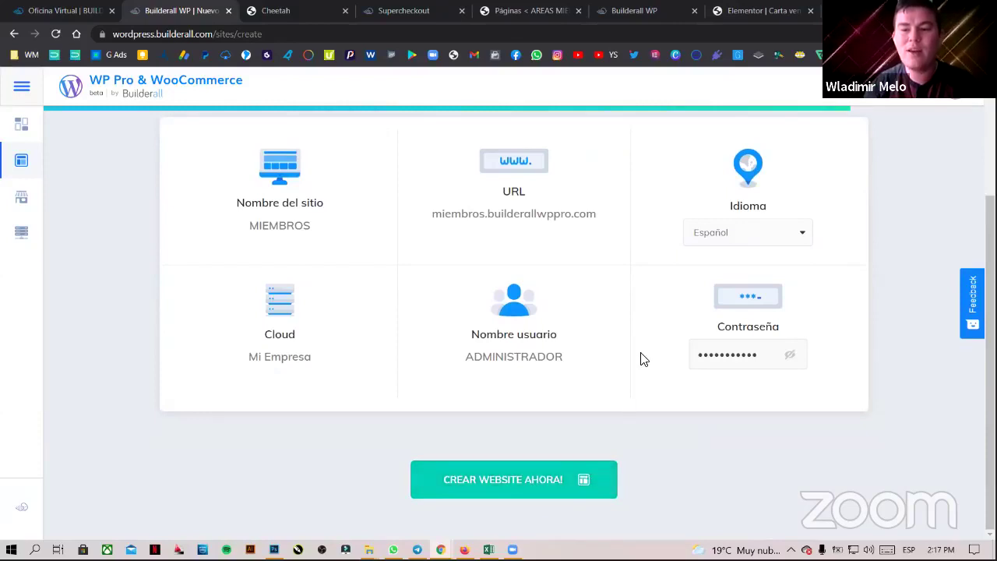
scroll(644, 358, up, 3)
click(205, 163)
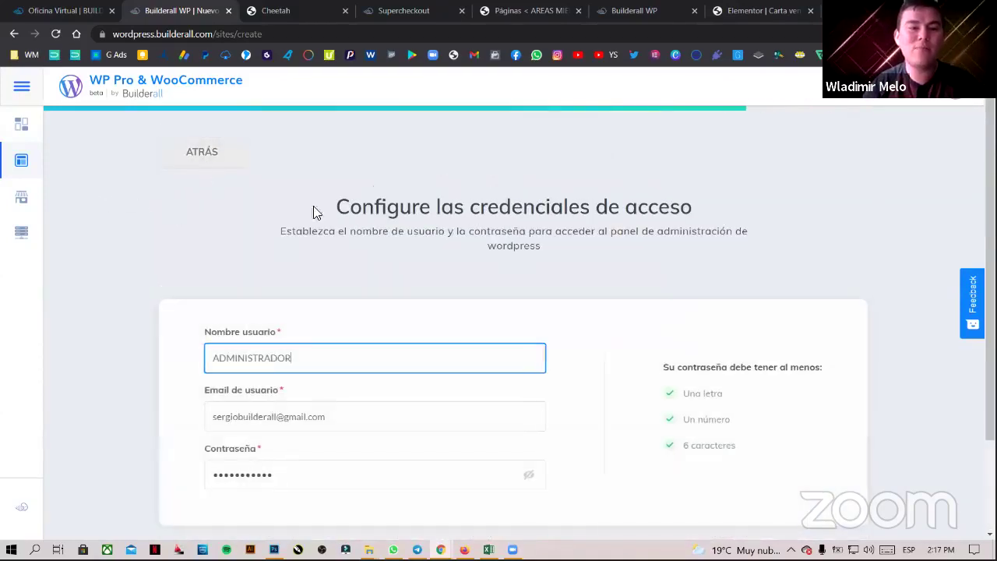
click(21, 159)
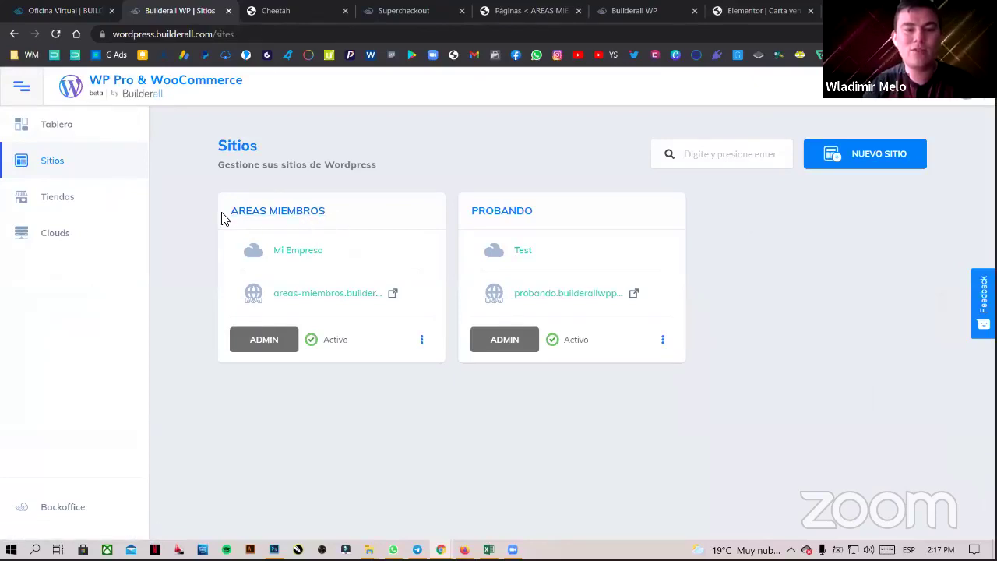
- Open the AREAS MIEMBROS live site, showing its '¡Hola, mundo!' post, in a new tab
drag(223, 218, 325, 212)
click(372, 214)
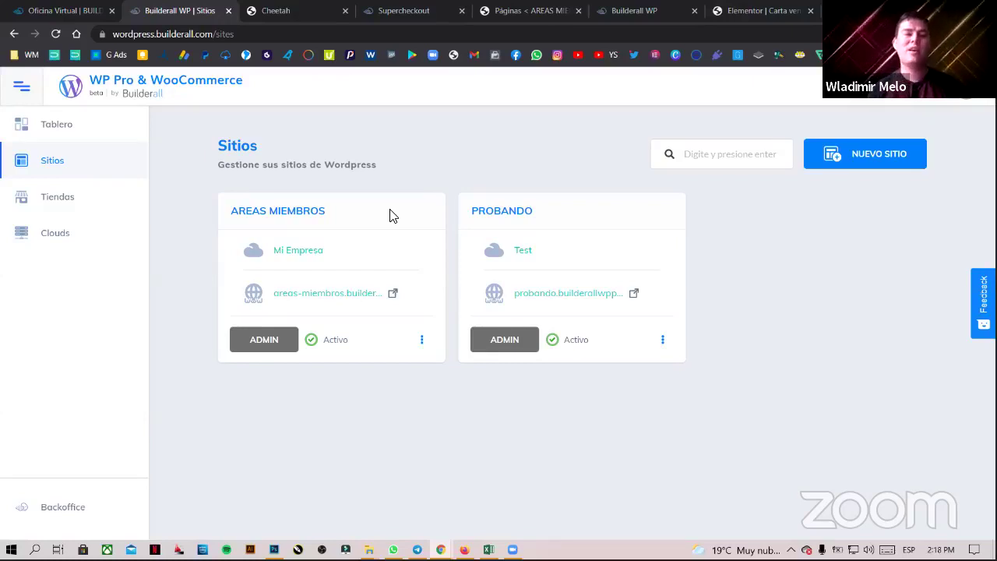
drag(392, 214, 371, 215)
click(233, 206)
click(371, 216)
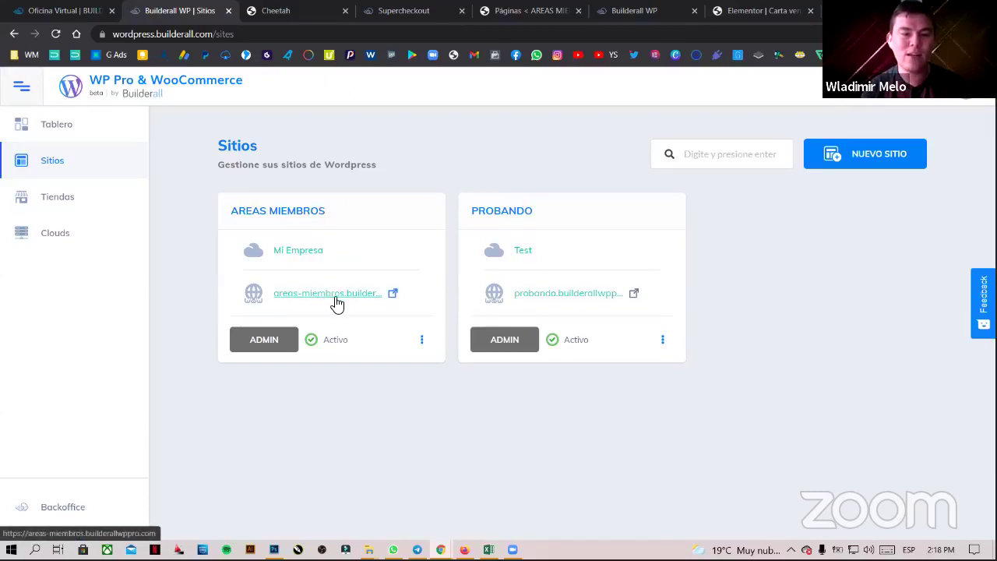
click(335, 296)
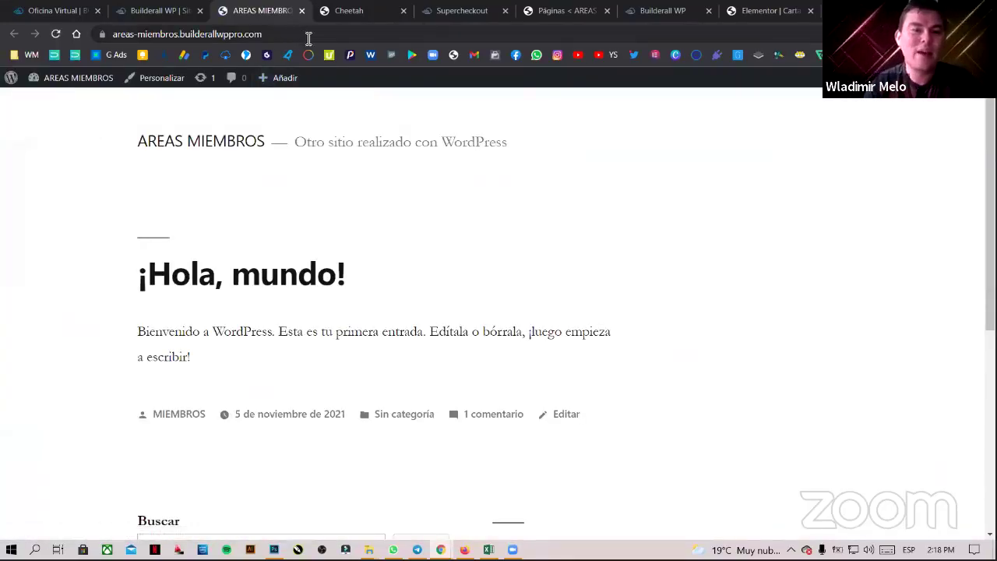
- Log out of AREAS MIEMBROS with Salir in the admin bar account menu
mouse_move(934, 77)
click(879, 148)
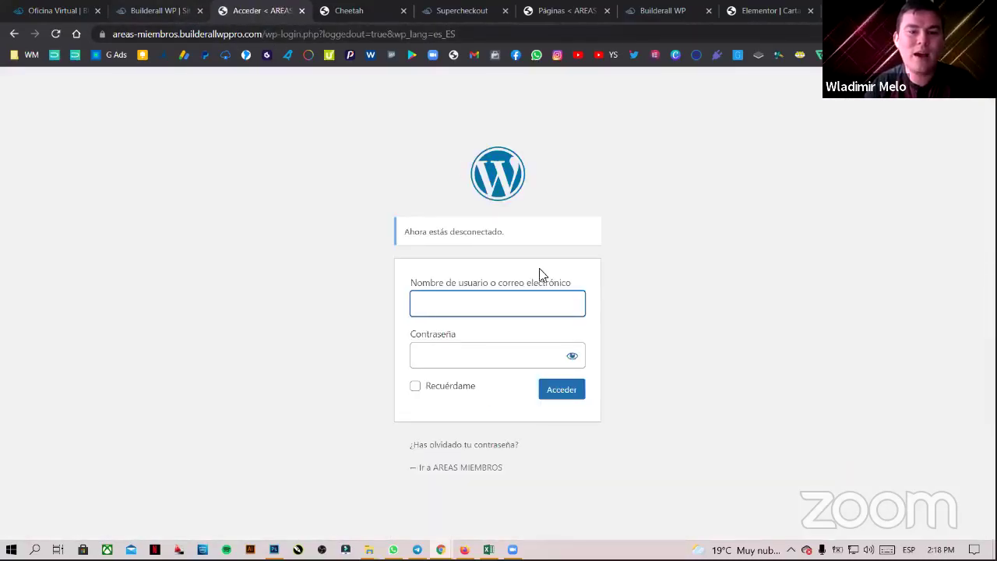
click(537, 306)
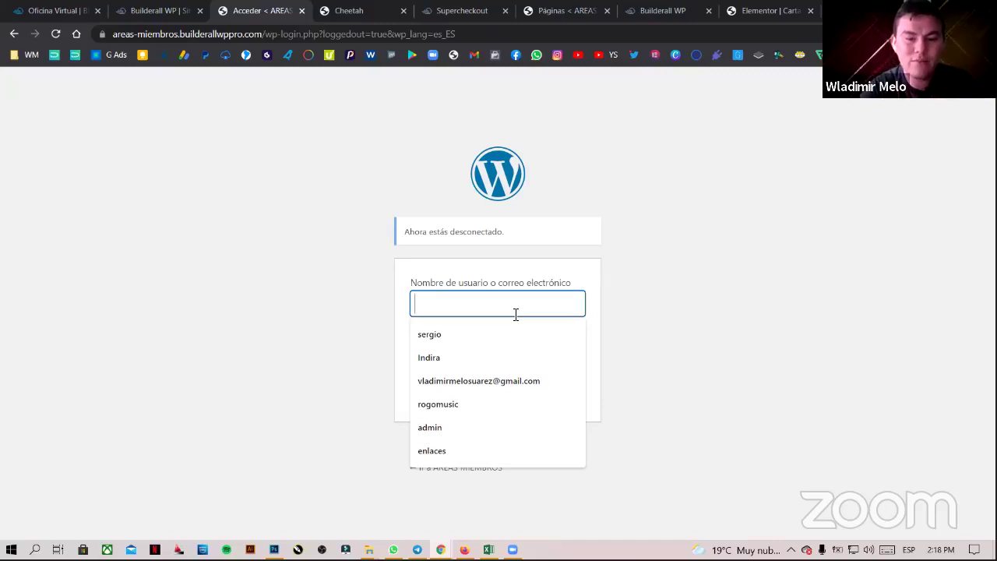
- Open the AREAS MIEMBROS admin login from Sitios with username admin autofilled
click(144, 10)
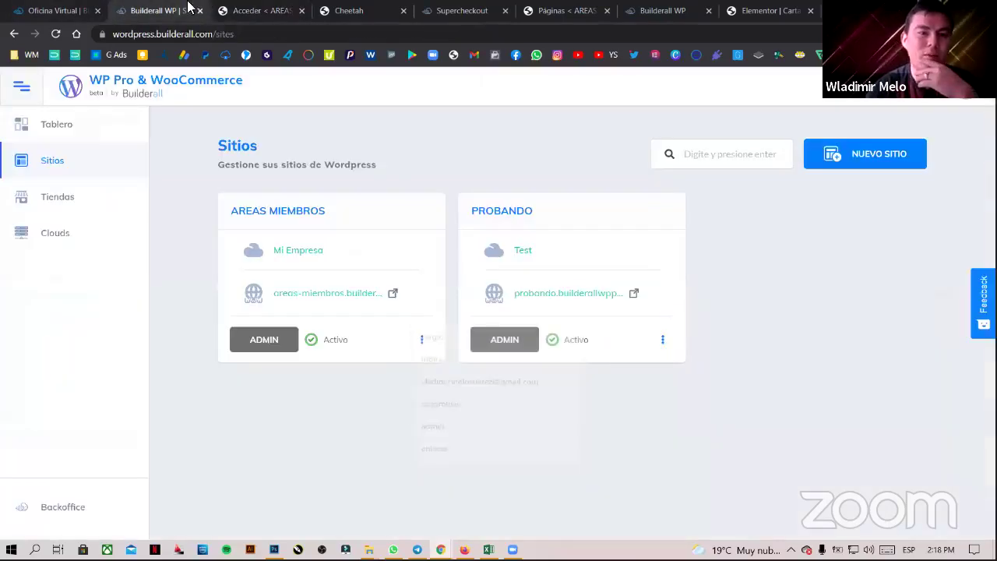
click(273, 350)
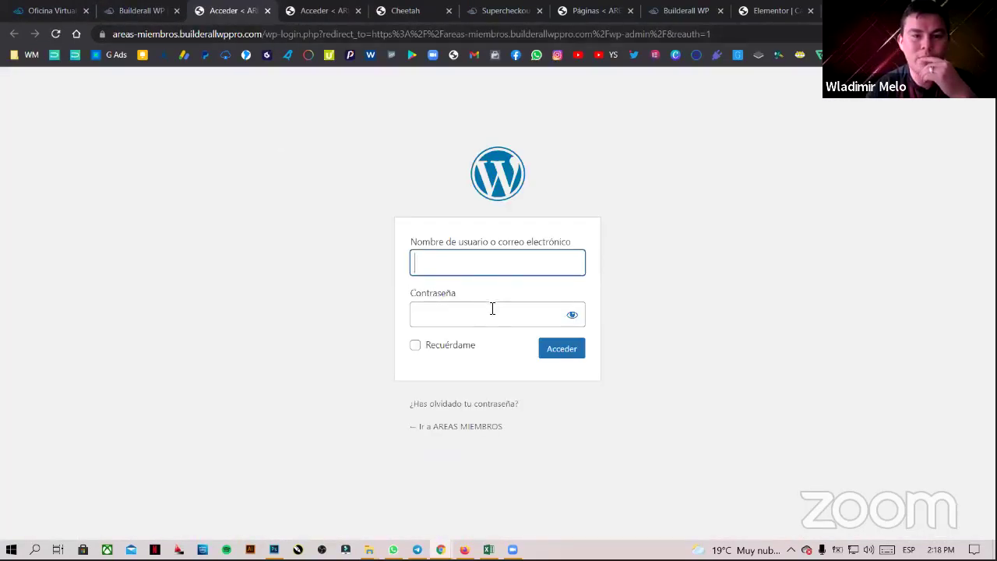
click(503, 267)
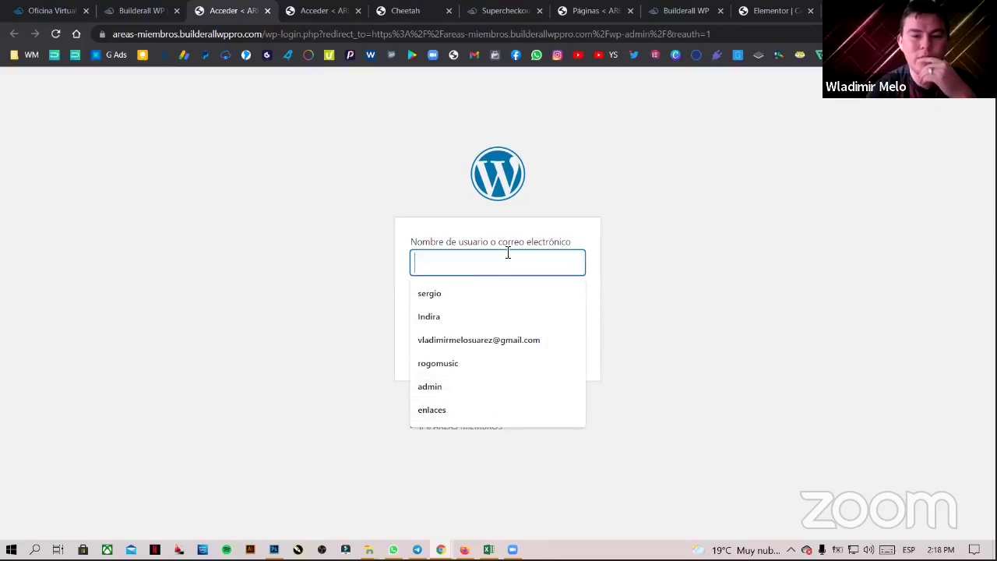
click(508, 384)
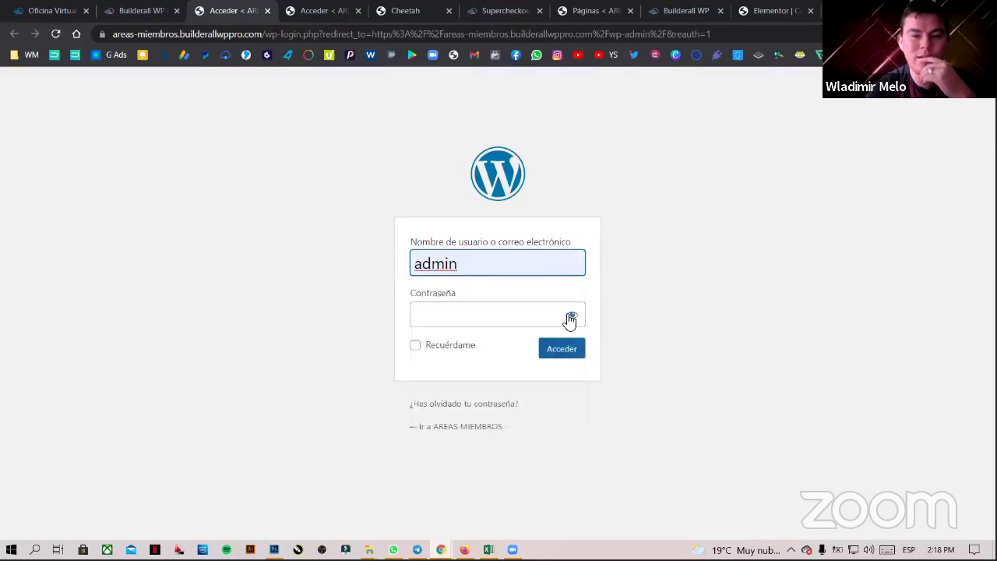
drag(473, 273, 357, 277)
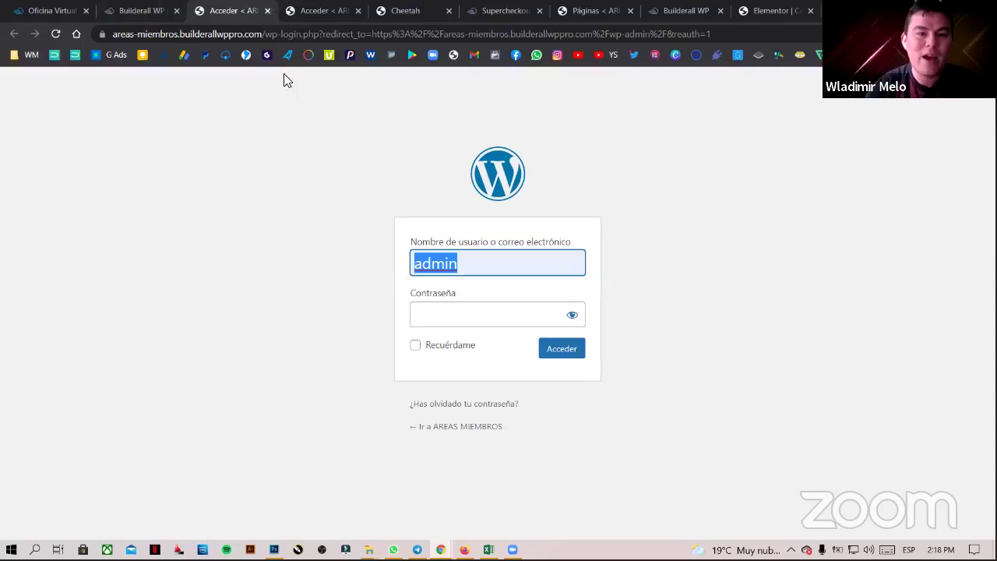
click(184, 9)
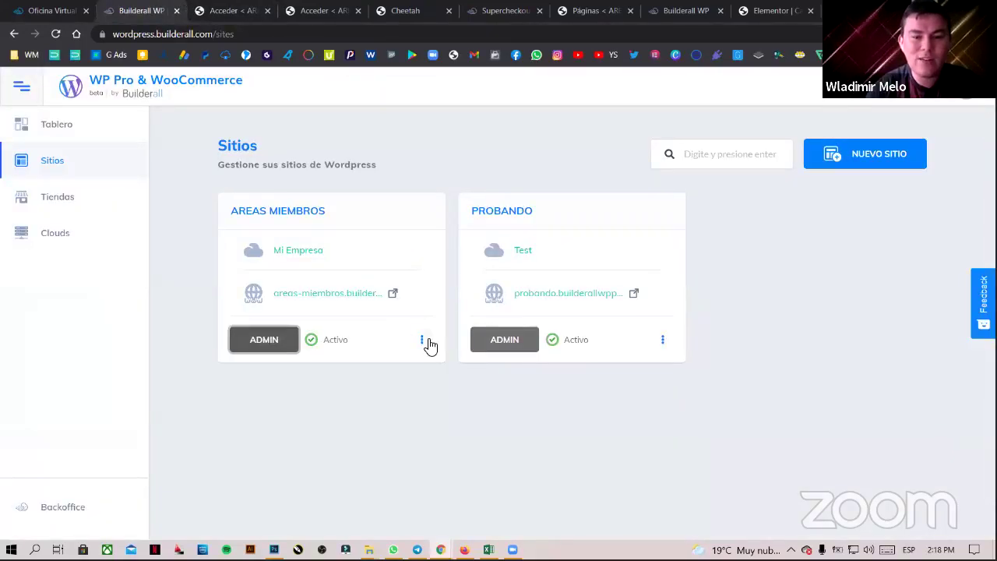
- Browse the AREAS MIEMBROS Administrar website page, then return to the WordPress login
click(422, 339)
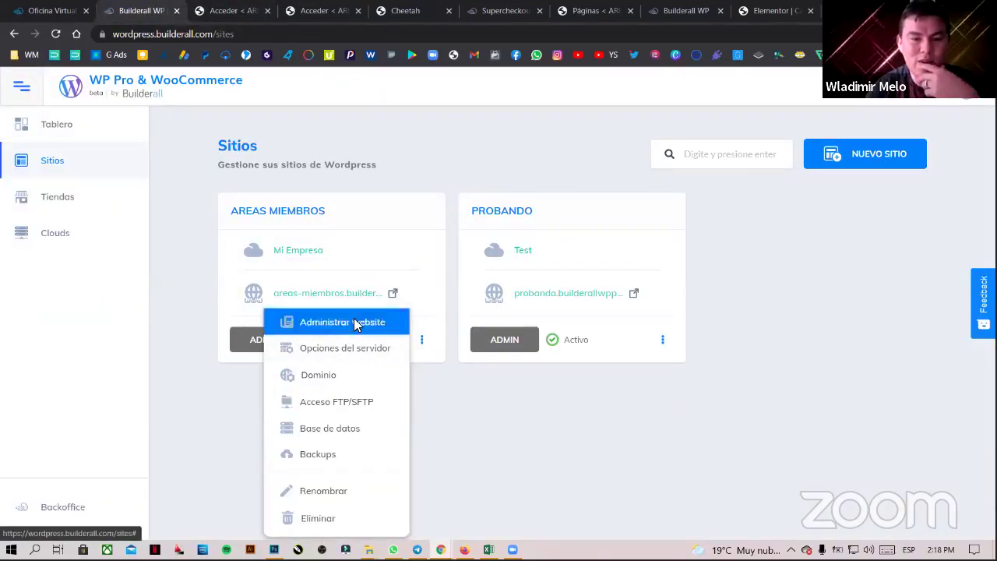
click(354, 324)
scroll(556, 329, down, 5)
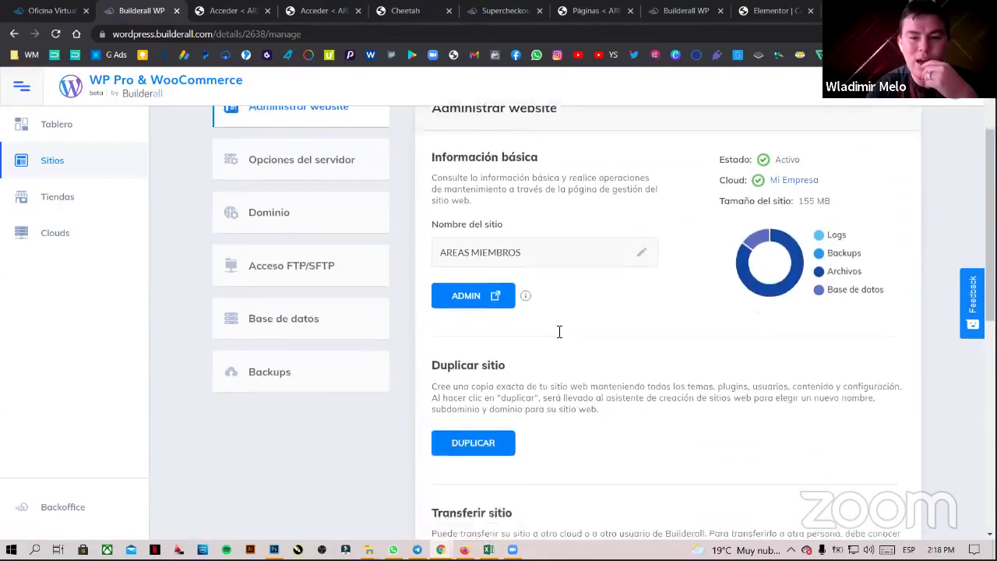
scroll(553, 319, down, 3)
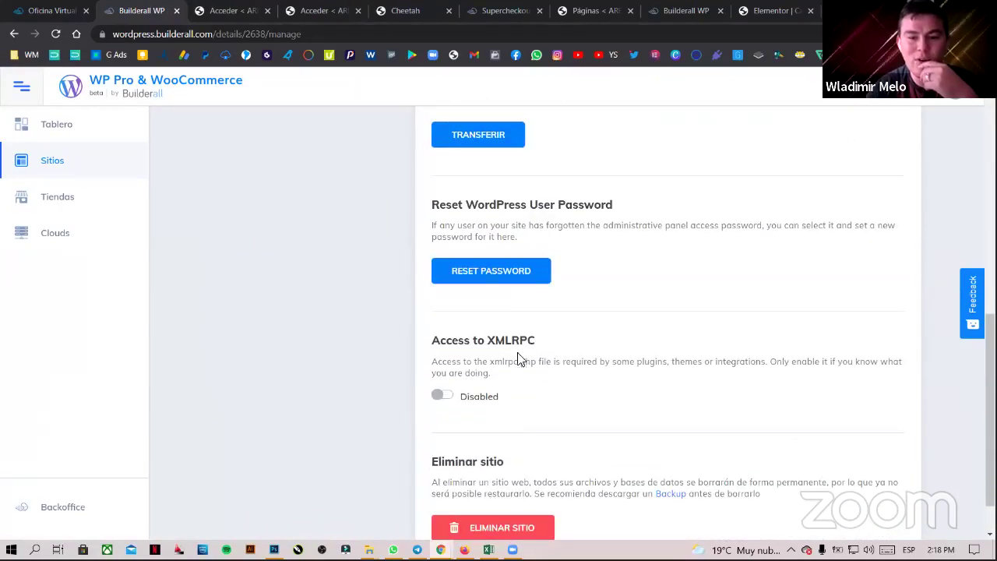
scroll(534, 369, down, 1)
scroll(530, 366, up, 5)
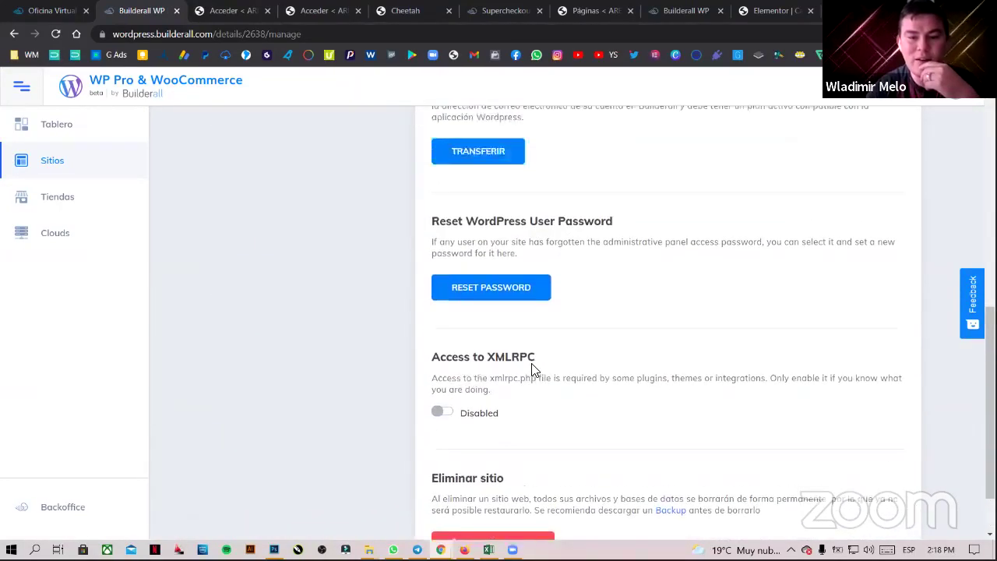
scroll(514, 362, up, 4)
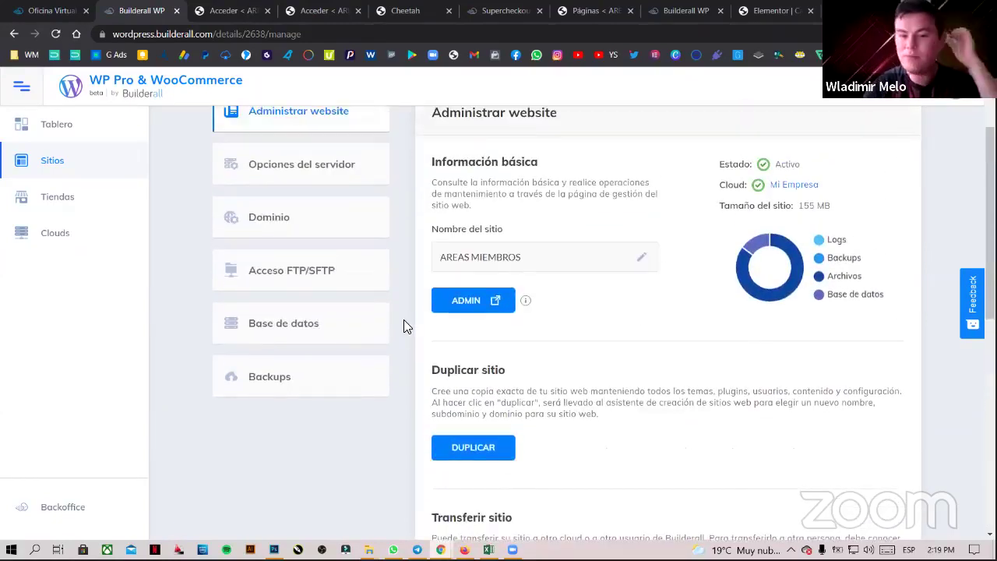
scroll(354, 333, up, 2)
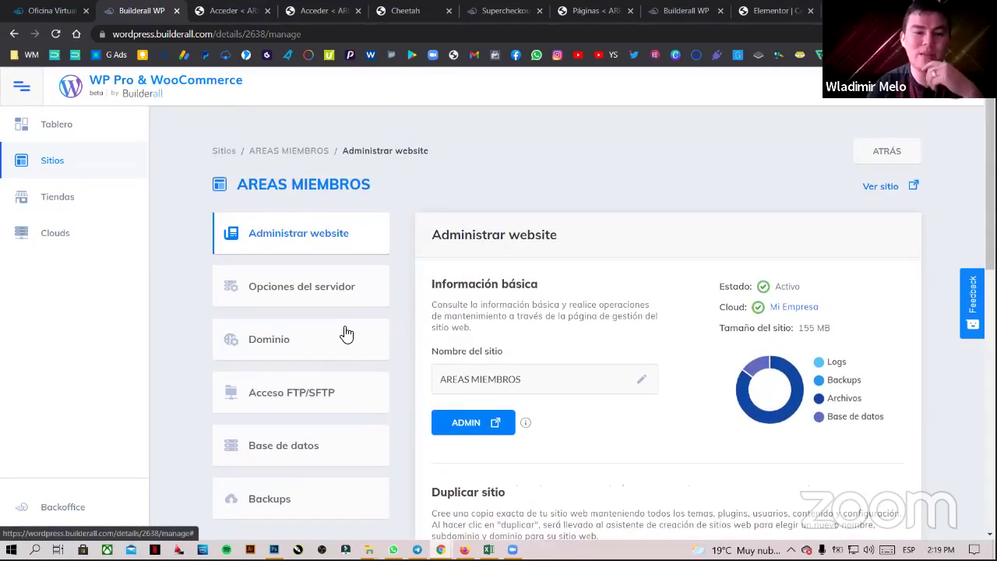
scroll(612, 336, down, 1)
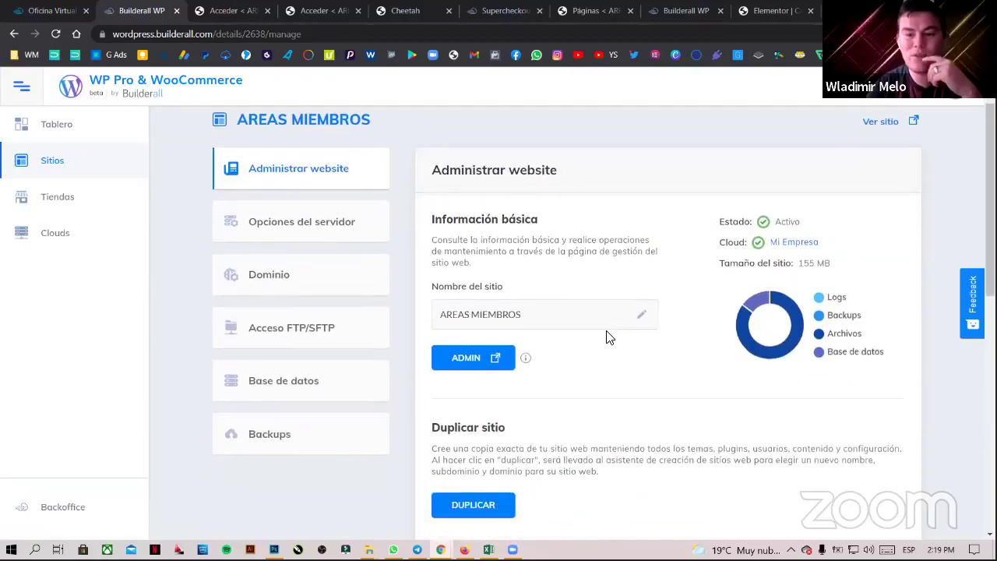
click(253, 11)
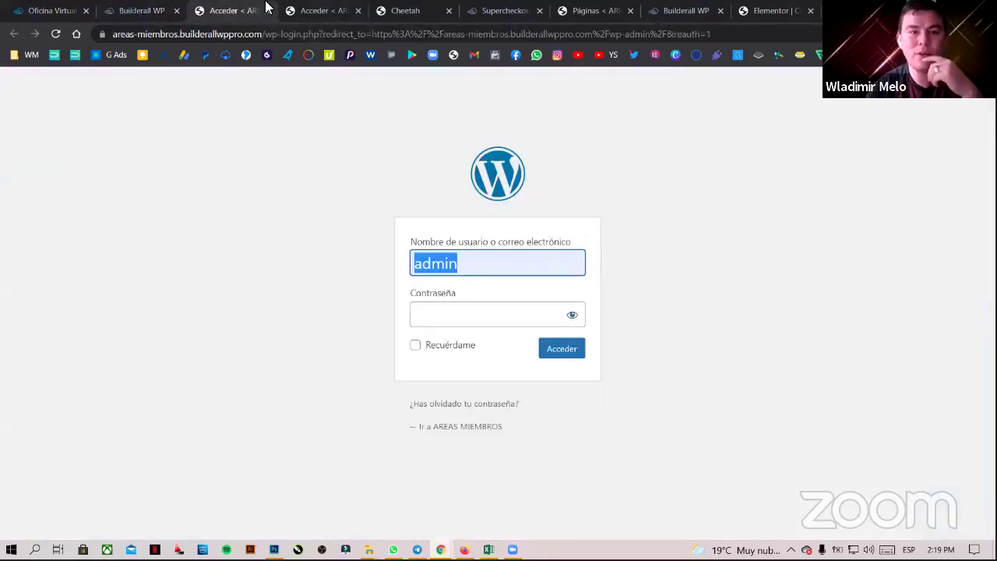
- Replace the username with miembros, enter the account password and log in
click(489, 267)
key(ctrl+a)
text(miembros)
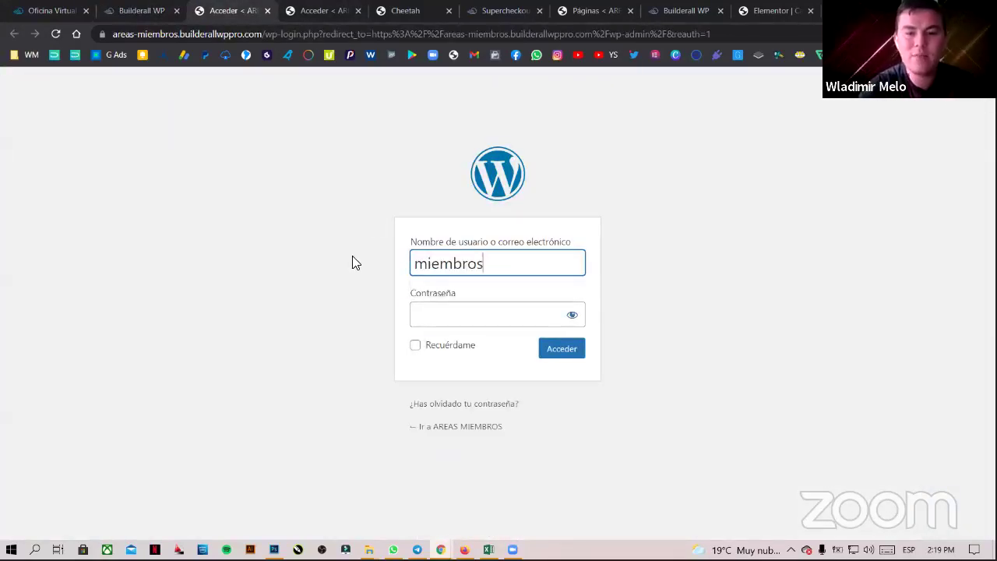
key(Tab)
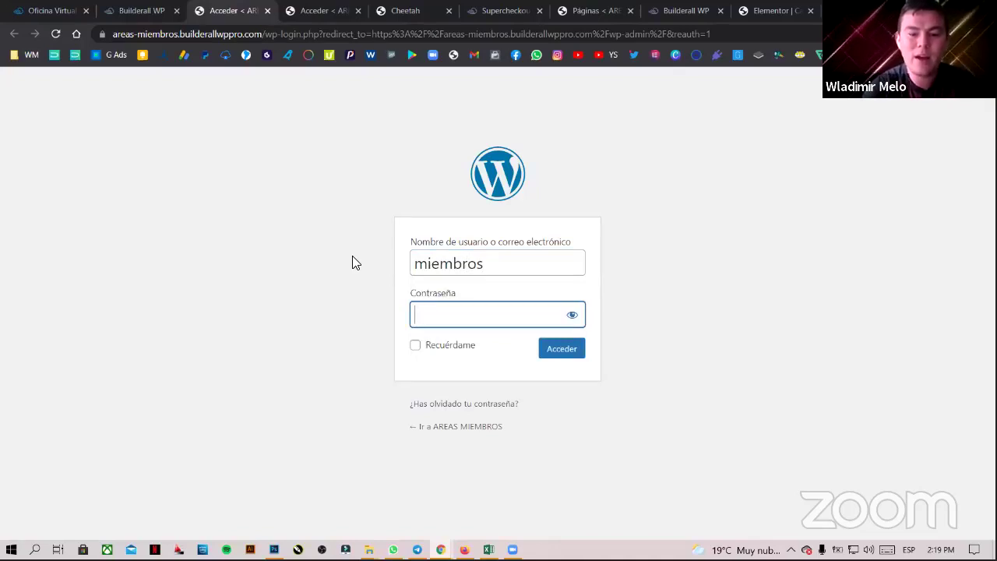
text(*****)
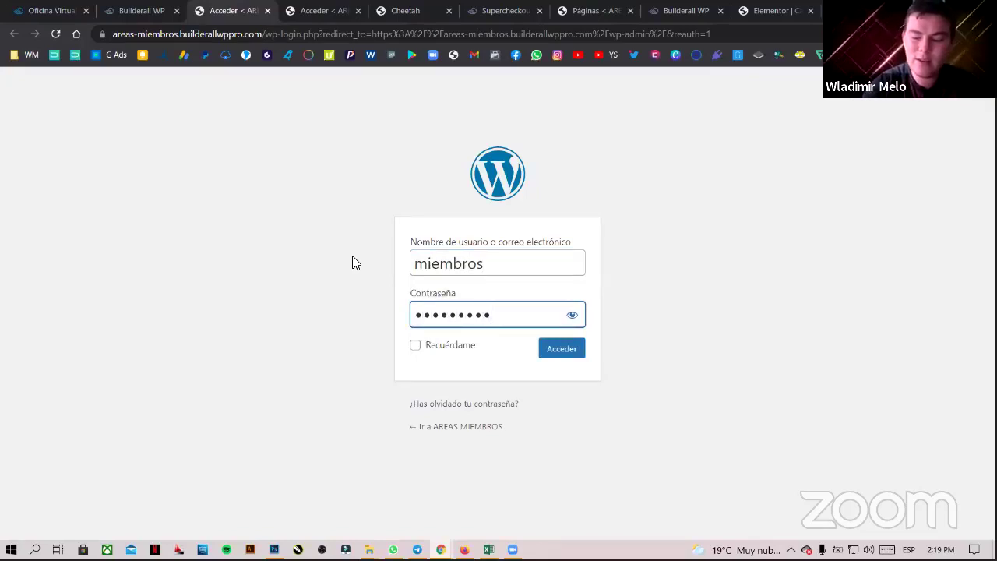
key(Return)
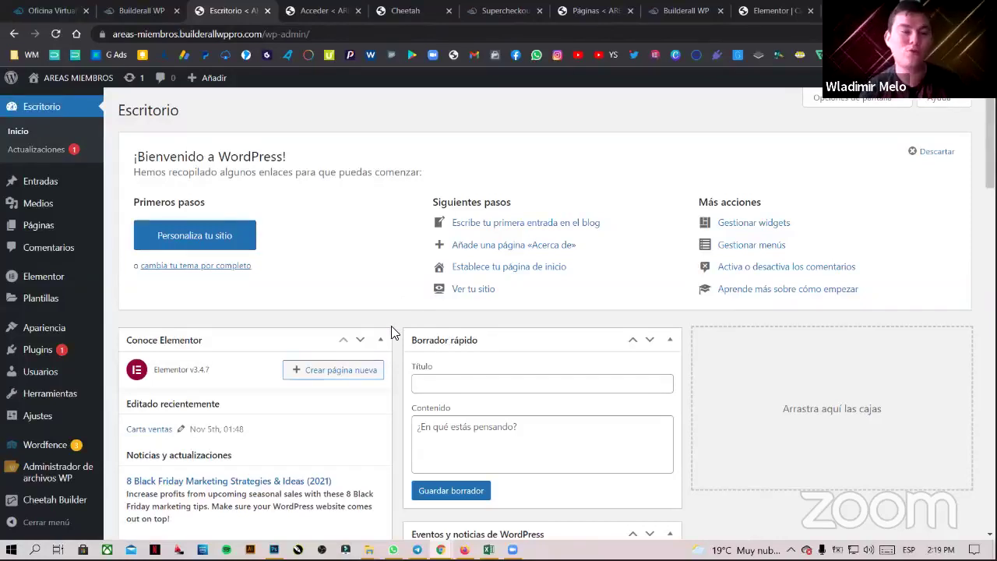
- From Páginas, view Carta ventas live and scroll down to the PLAN 1–3 cards
click(49, 227)
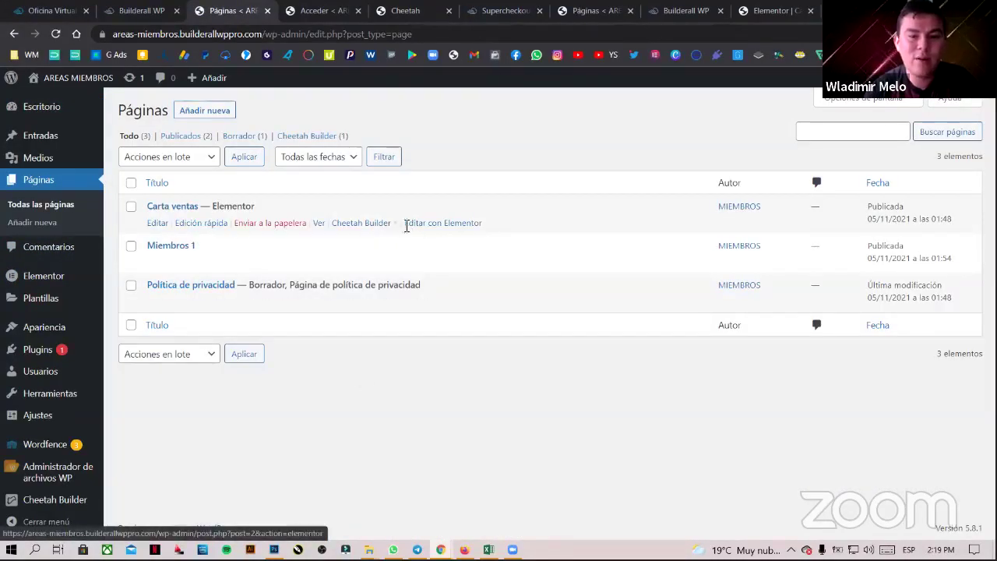
click(319, 225)
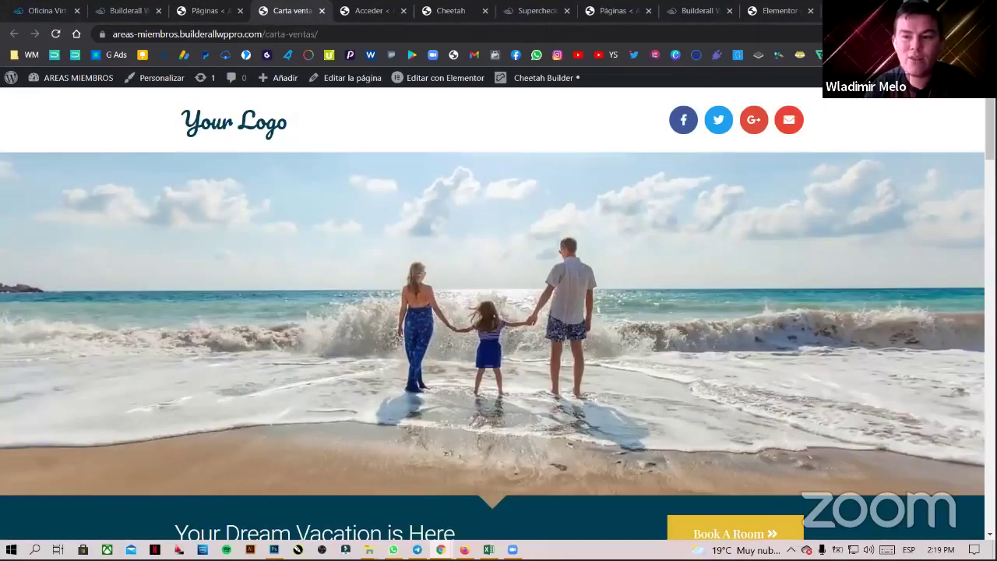
scroll(600, 201, down, 1)
scroll(976, 323, down, 8)
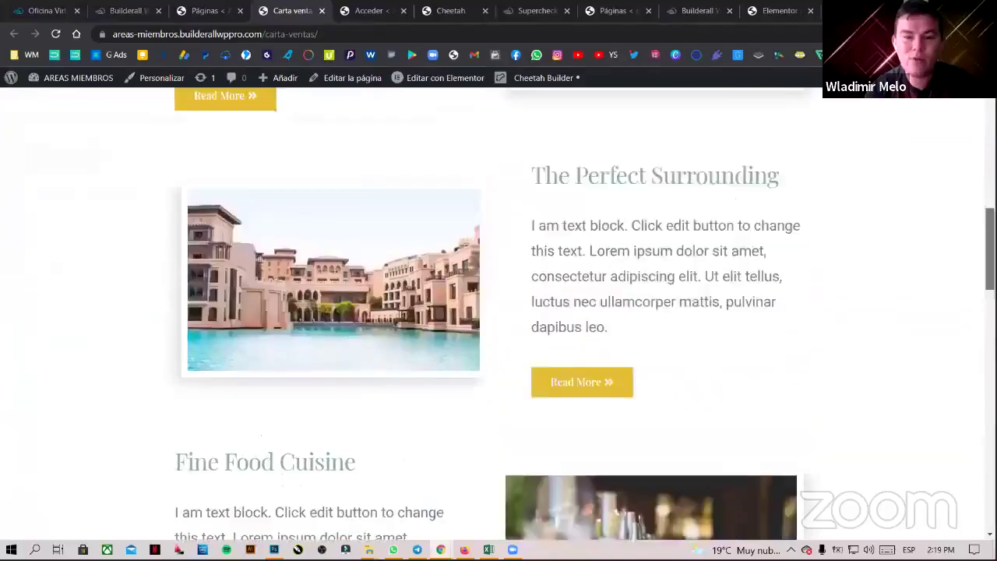
scroll(976, 323, up, 4)
scroll(976, 323, down, 13)
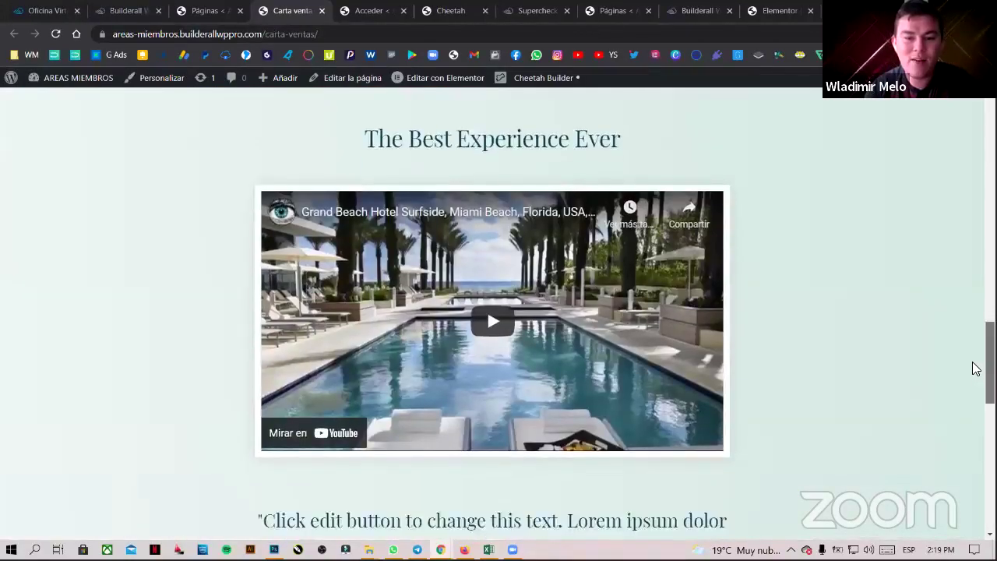
scroll(973, 367, down, 6)
scroll(974, 368, up, 1)
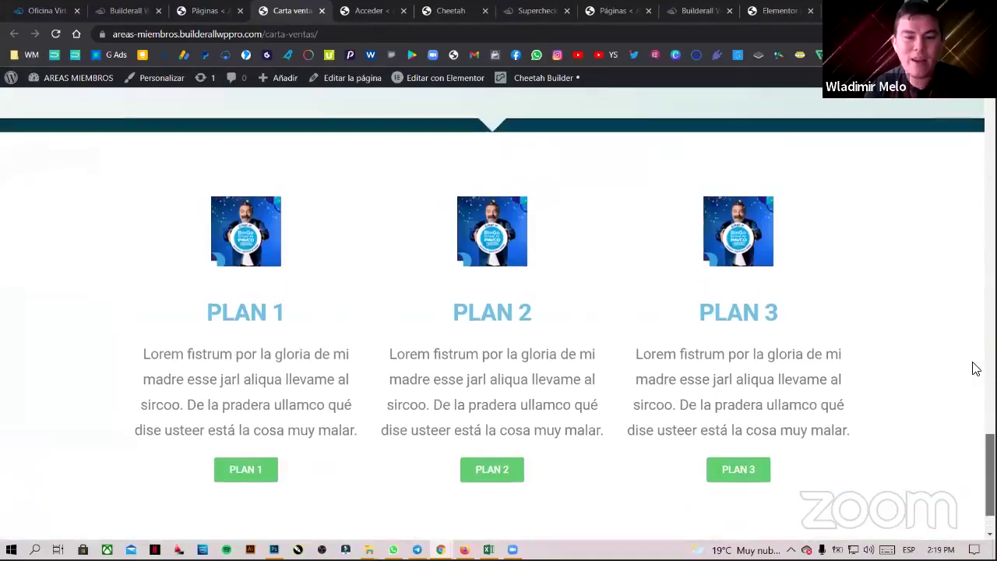
scroll(375, 331, down, 1)
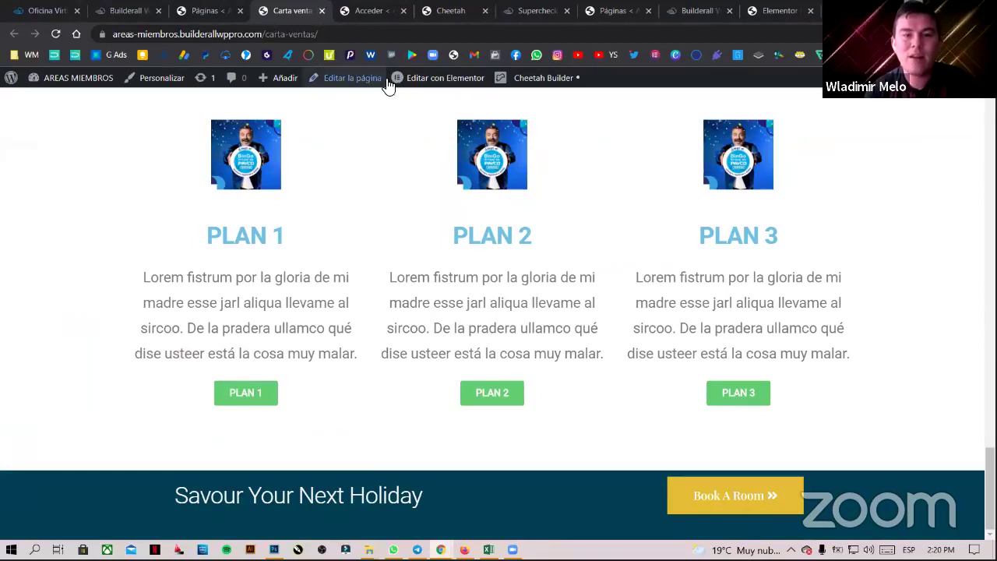
- Open Carta ventas in Elementor and close the leftover login page
click(440, 77)
click(378, 11)
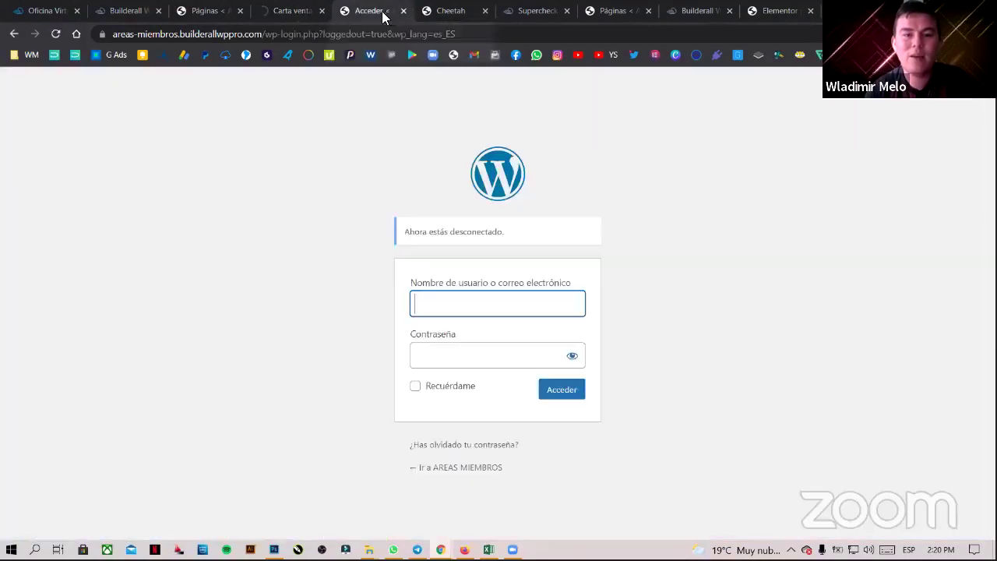
click(404, 13)
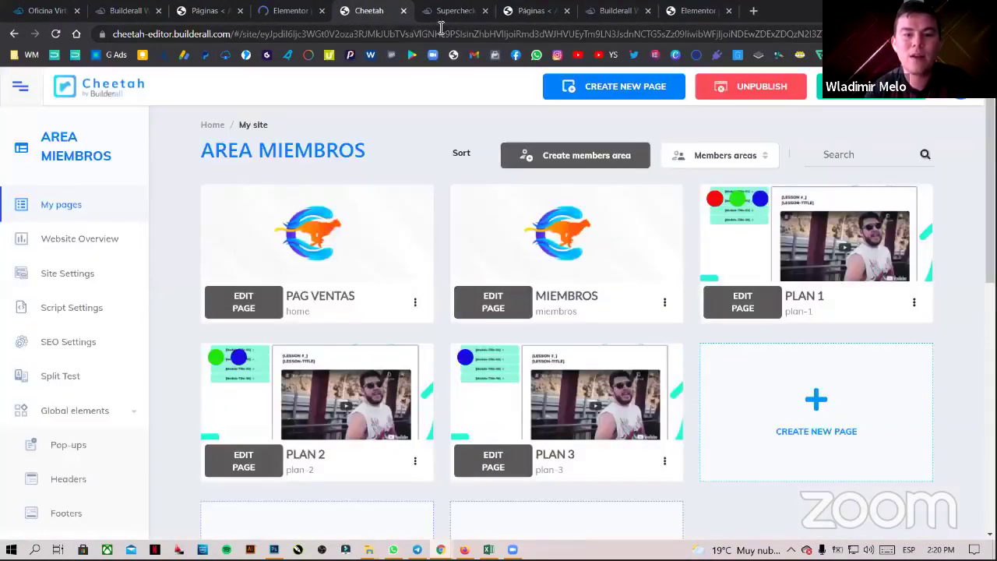
click(535, 11)
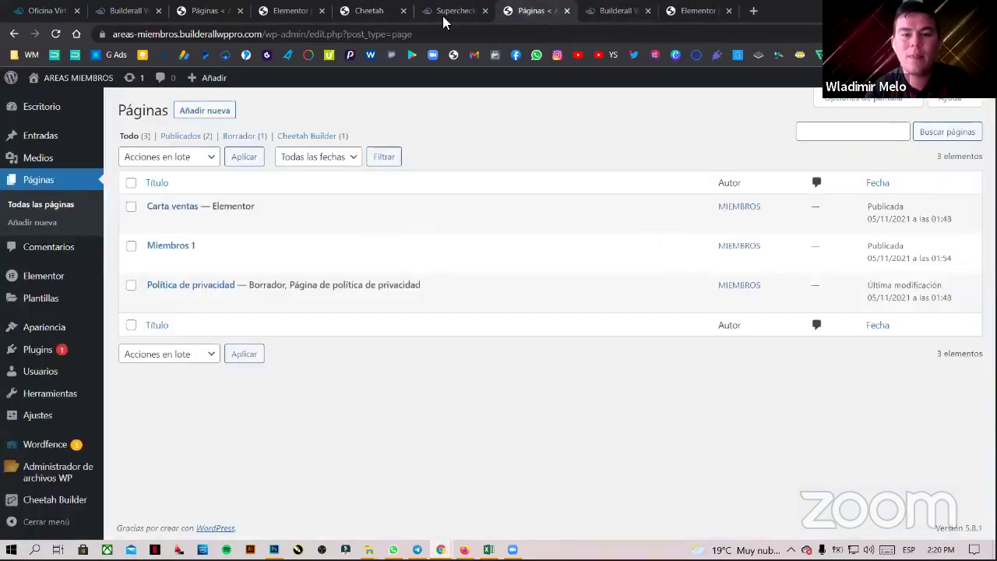
click(605, 12)
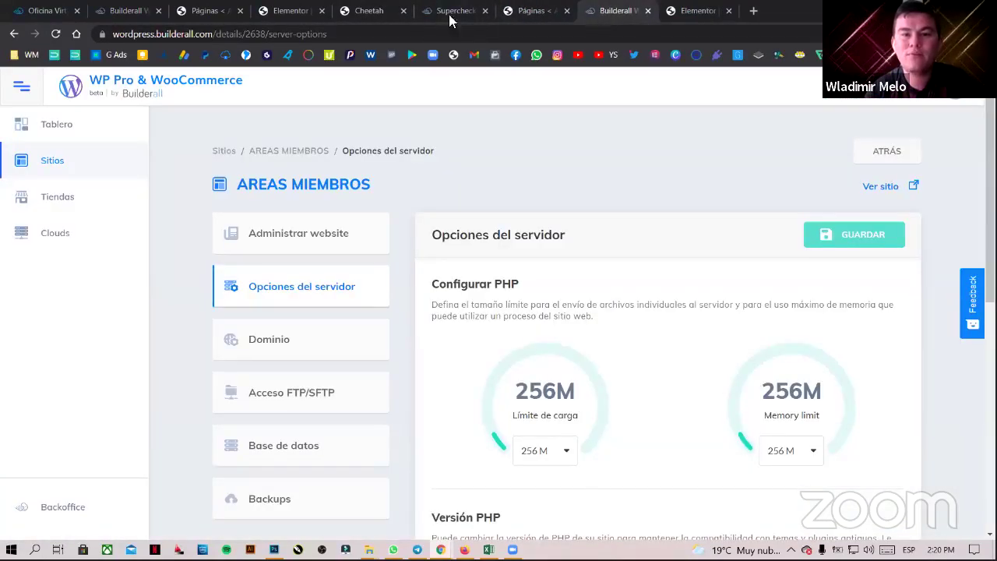
click(269, 13)
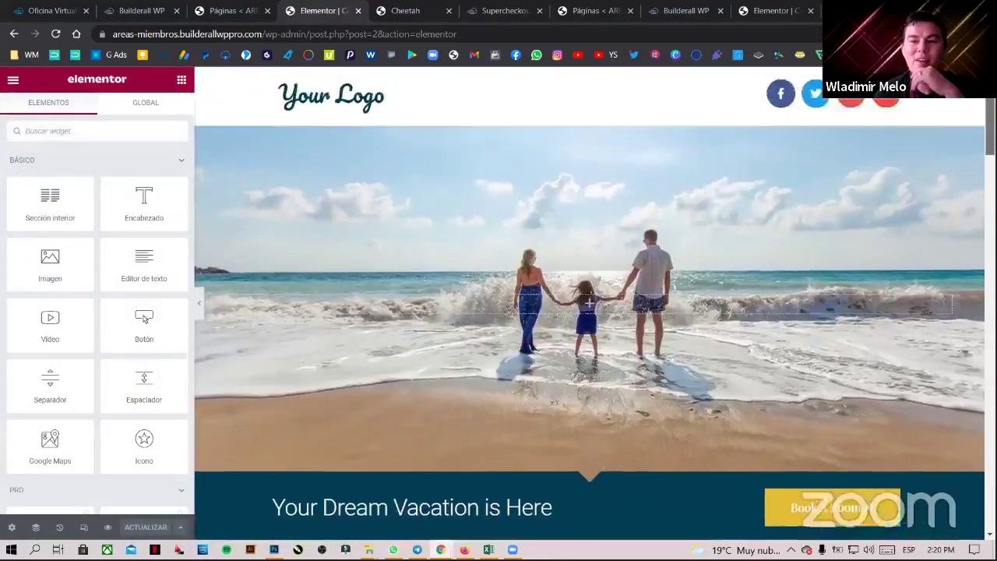
- Open the PLAN 1 button's settings, then return to Cheetah's AREA MIEMBROS page list
scroll(654, 311, down, 3)
scroll(654, 311, down, 3)
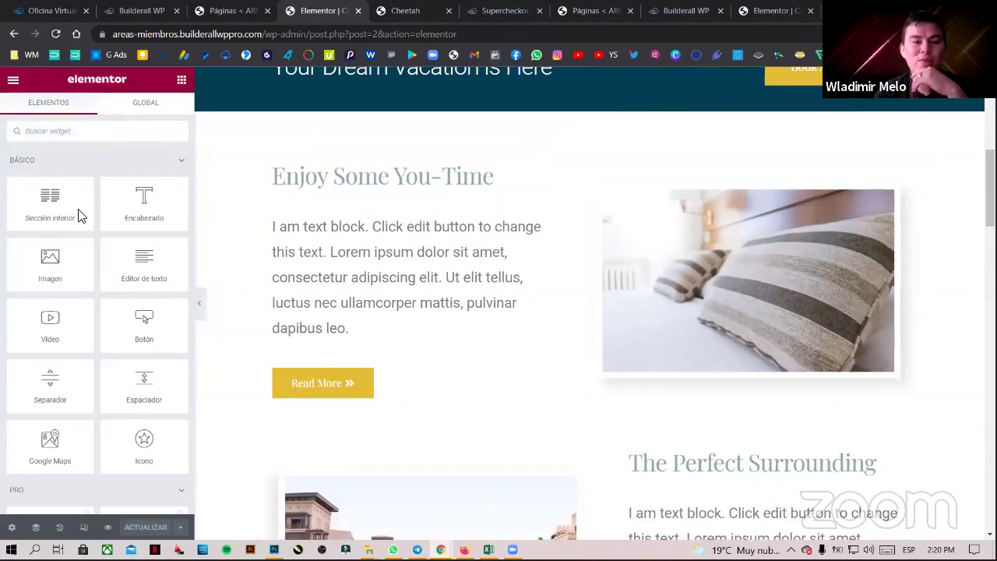
scroll(590, 304, down, 15)
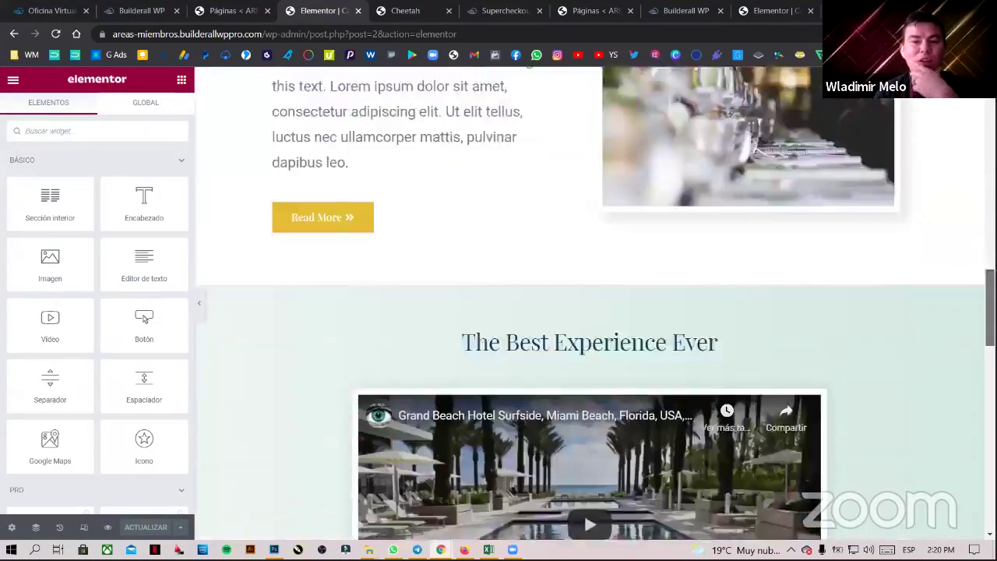
scroll(852, 436, down, 5)
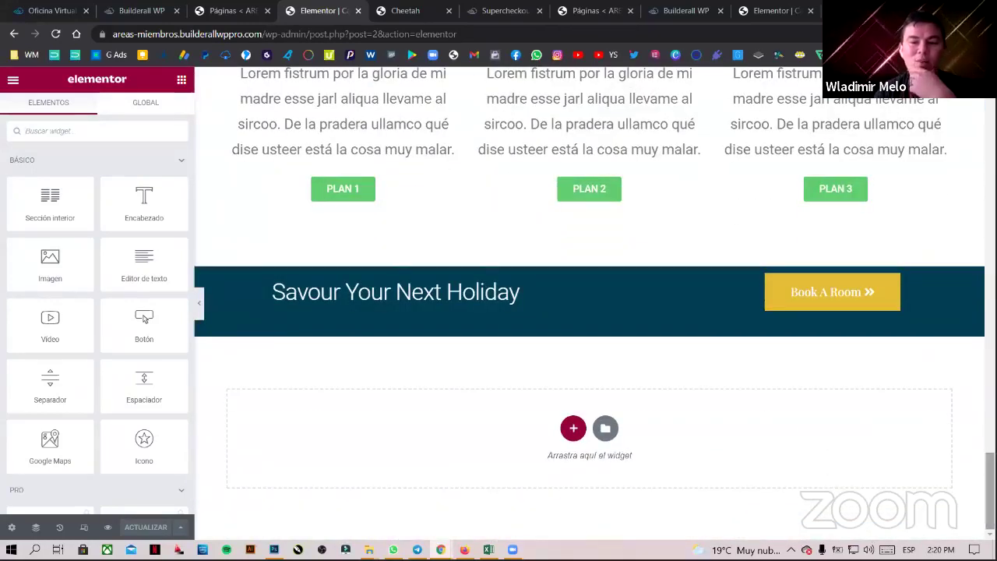
scroll(851, 436, up, 2)
scroll(860, 428, up, 1)
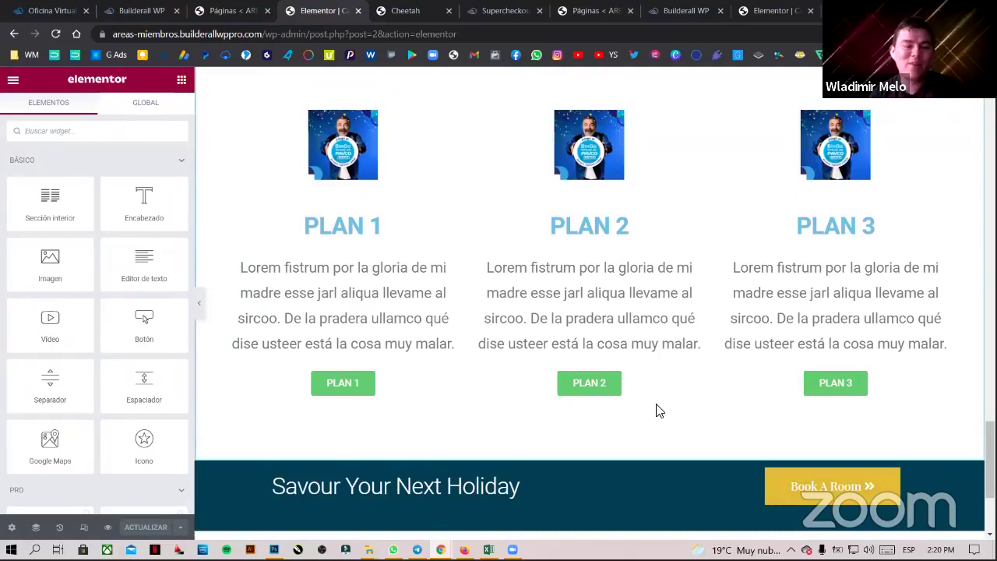
scroll(732, 393, up, 1)
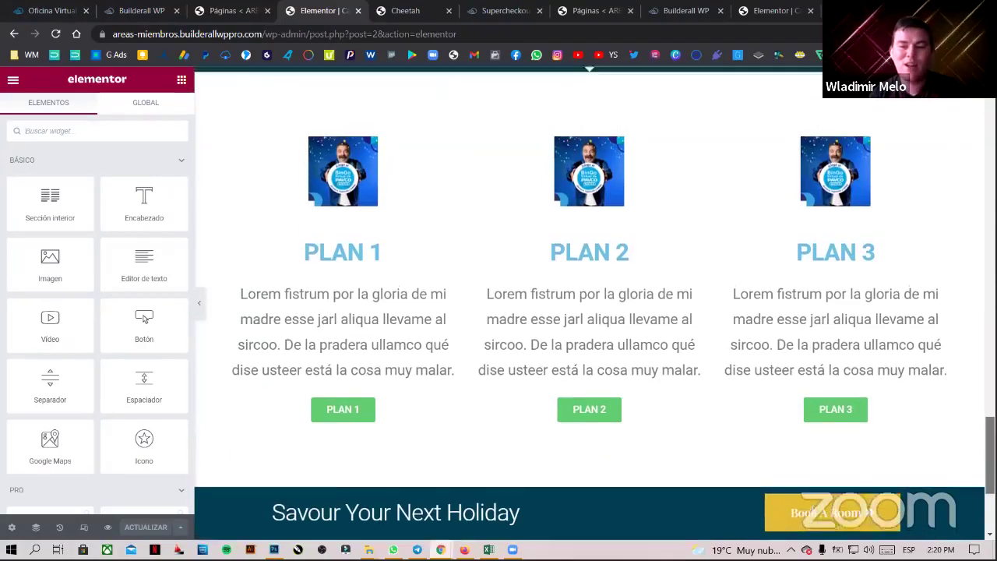
scroll(964, 412, down, 1)
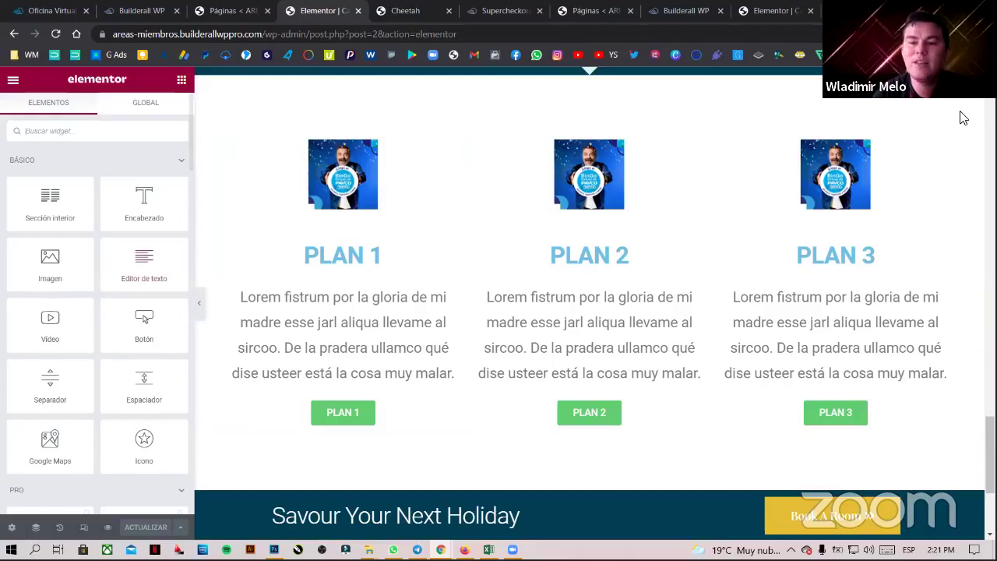
click(340, 412)
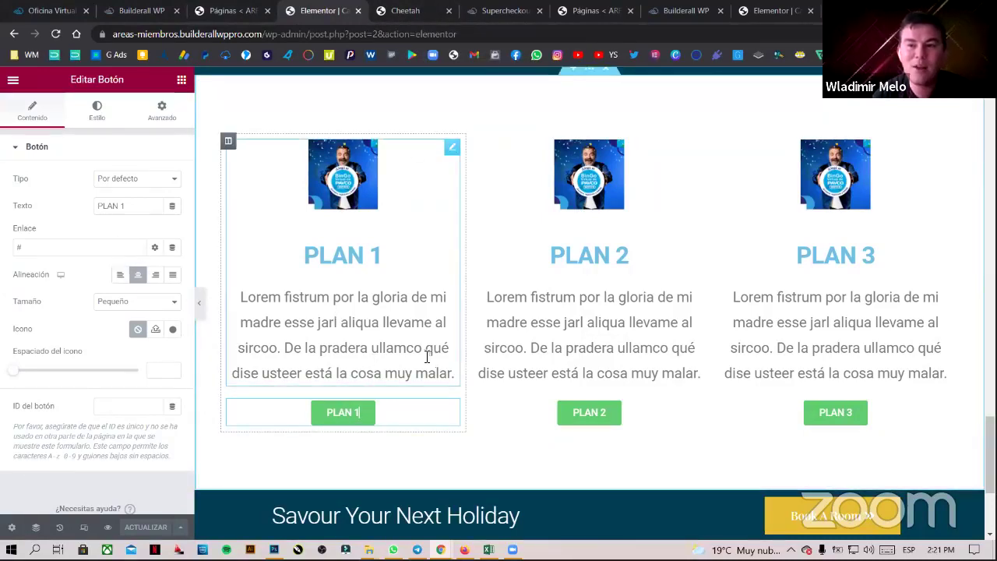
click(405, 13)
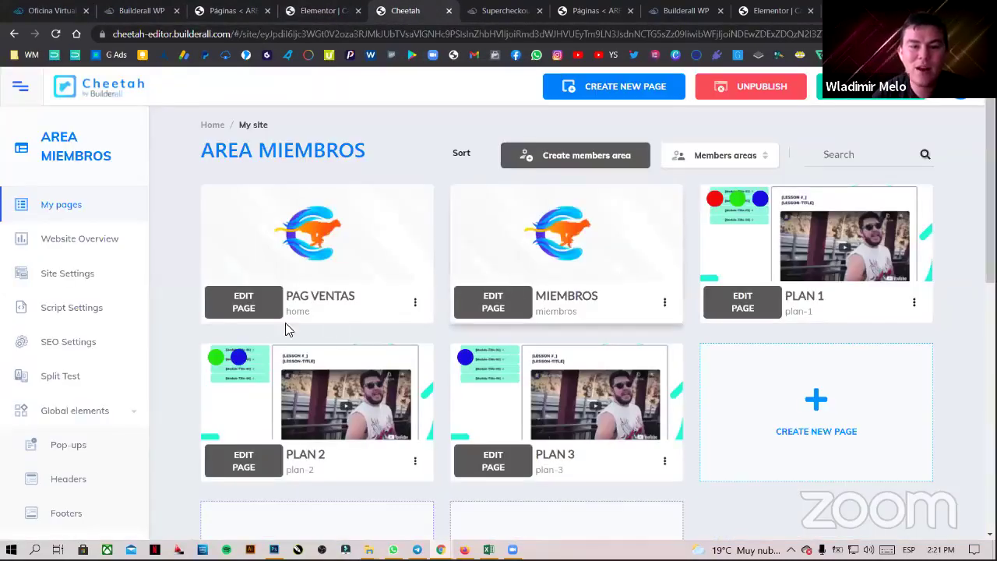
- Open PAG VENTAS in the Cheetah editor, scroll to the membership pricing cards and select MEMBRESIA 1
click(245, 305)
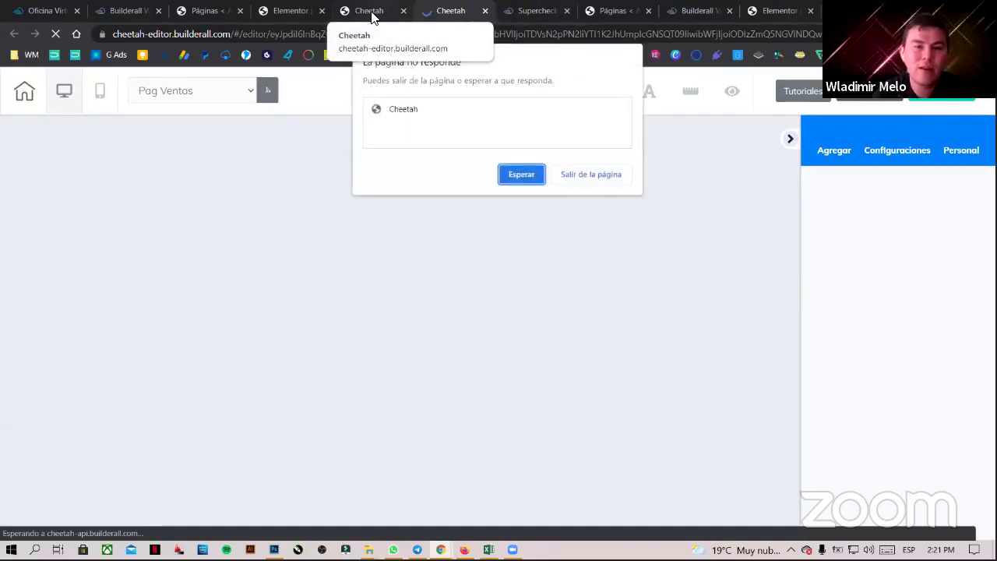
click(521, 174)
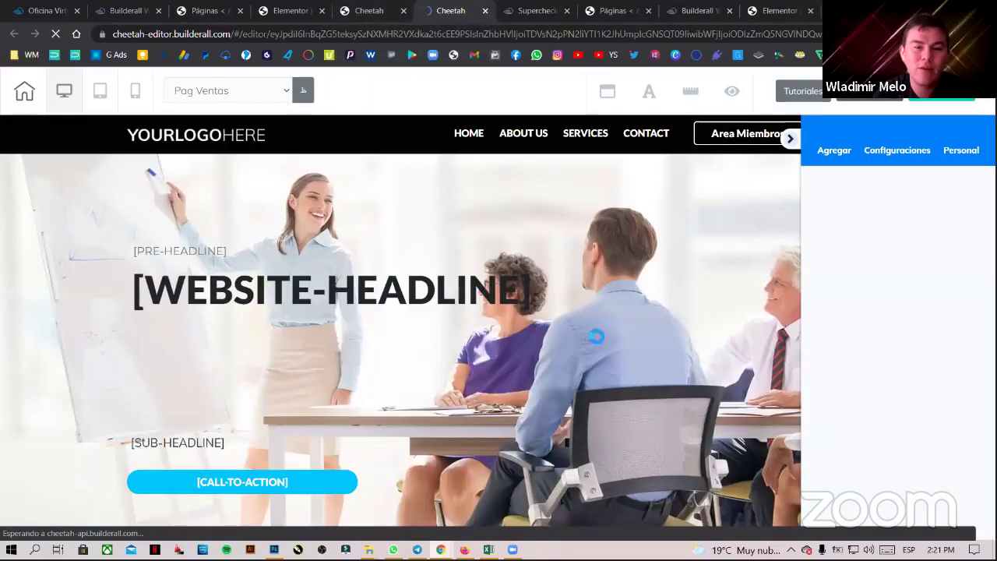
scroll(747, 218, down, 1)
scroll(693, 319, down, 6)
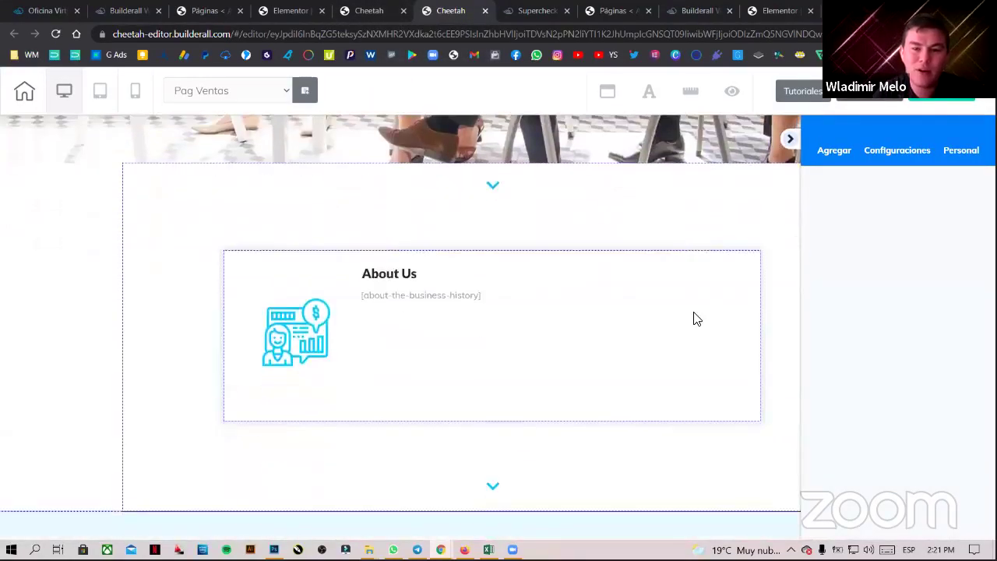
scroll(796, 203, down, 10)
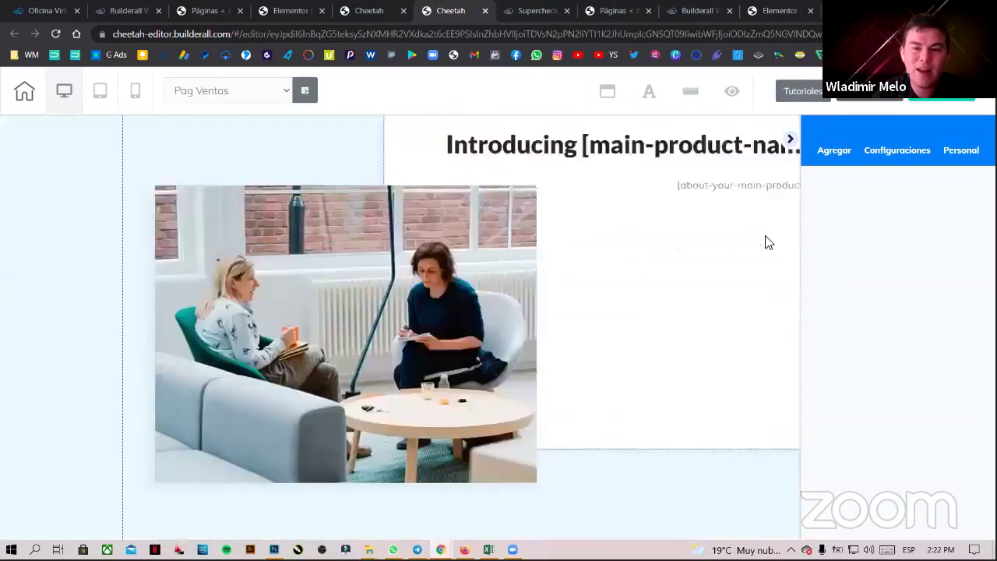
scroll(699, 258, down, 12)
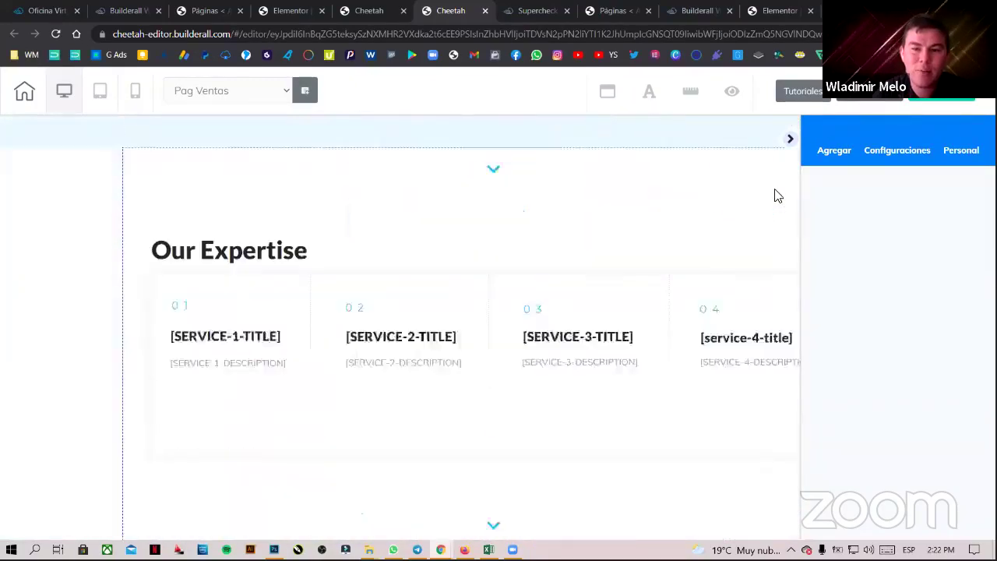
click(788, 148)
scroll(732, 323, down, 10)
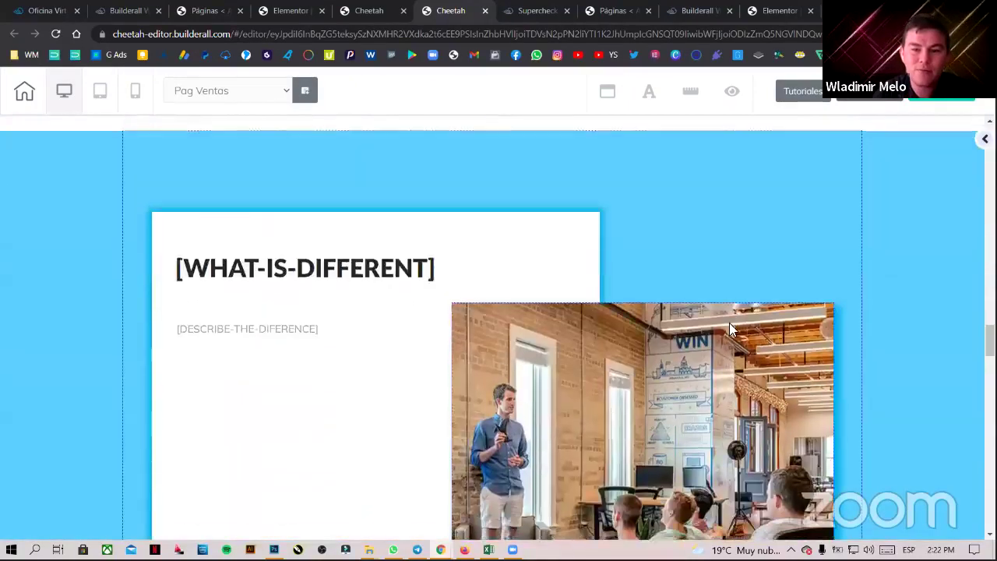
scroll(733, 327, down, 6)
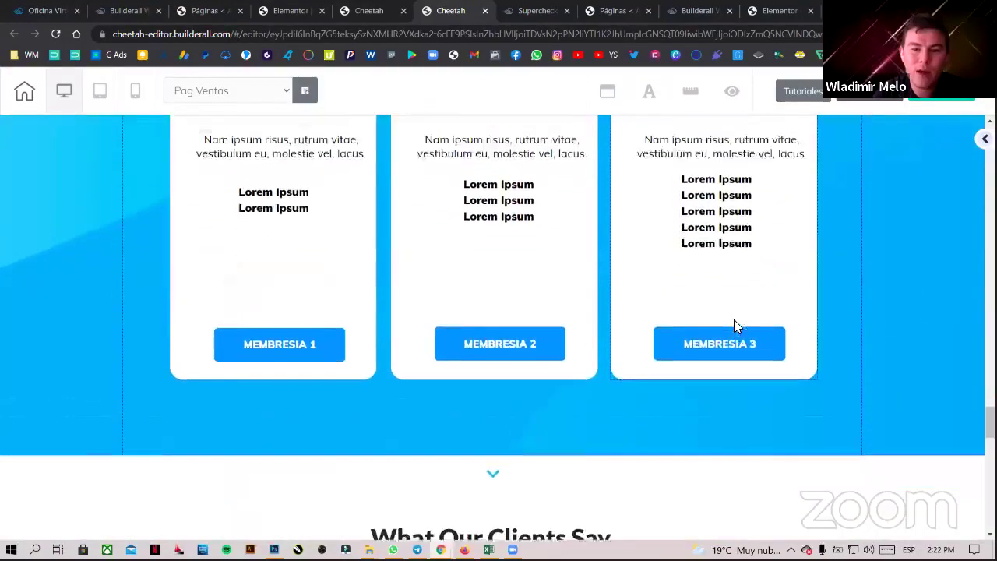
scroll(672, 334, up, 2)
click(258, 443)
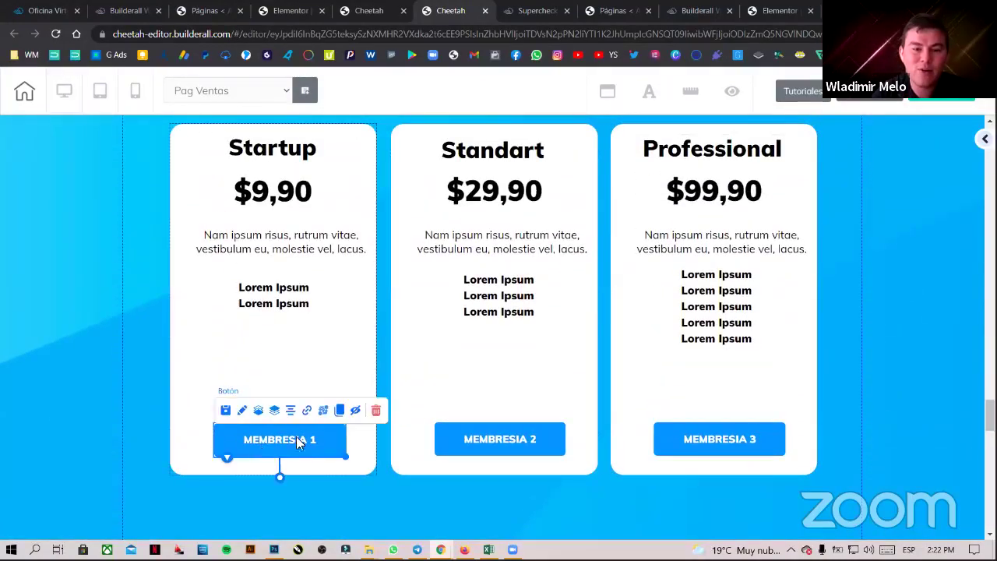
- Copy the PLAN 1 Supercheckout URL from the MEMBRESIA 1 button's link, then select Elementor's PLAN 1 button
click(309, 412)
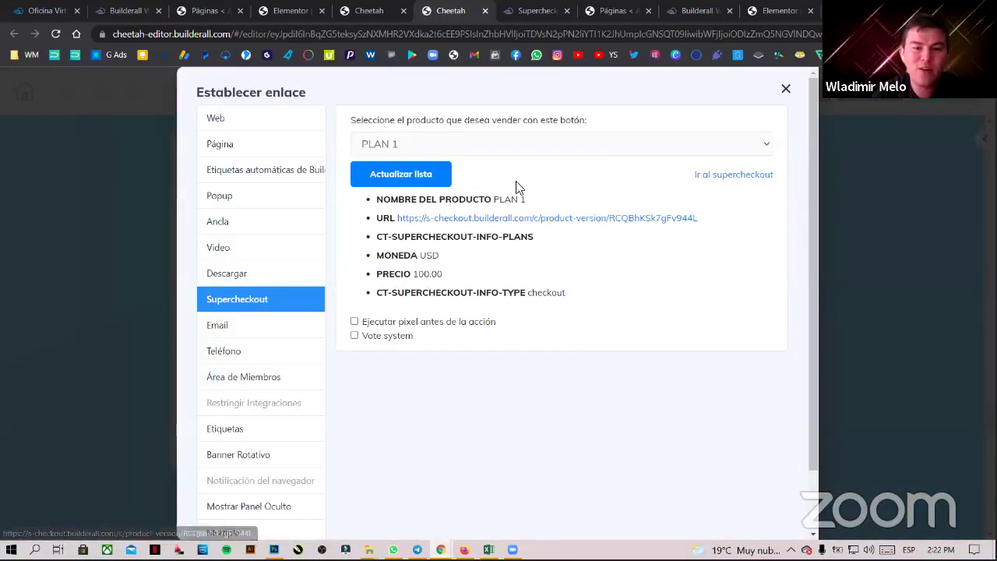
drag(709, 220, 405, 224)
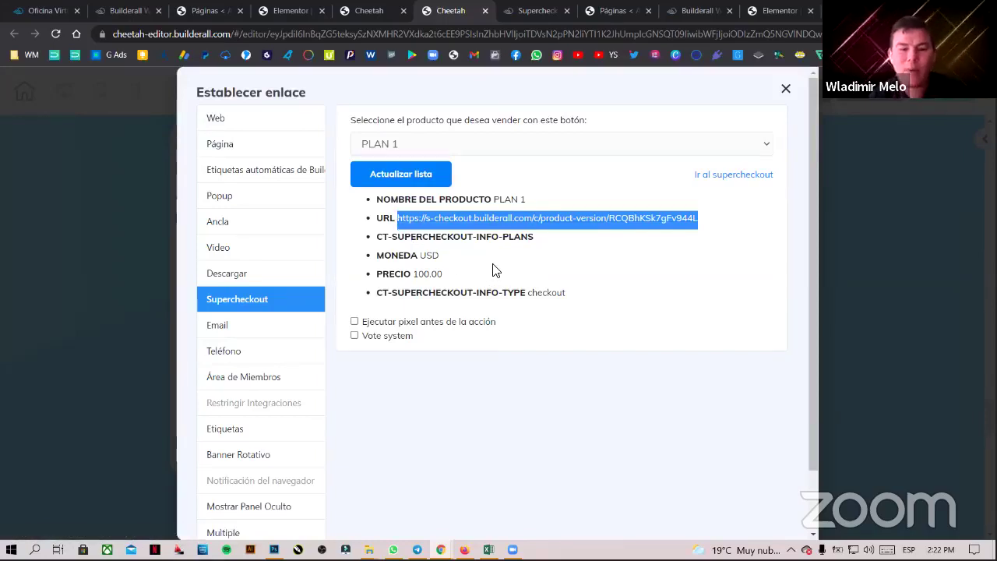
click(290, 10)
click(344, 424)
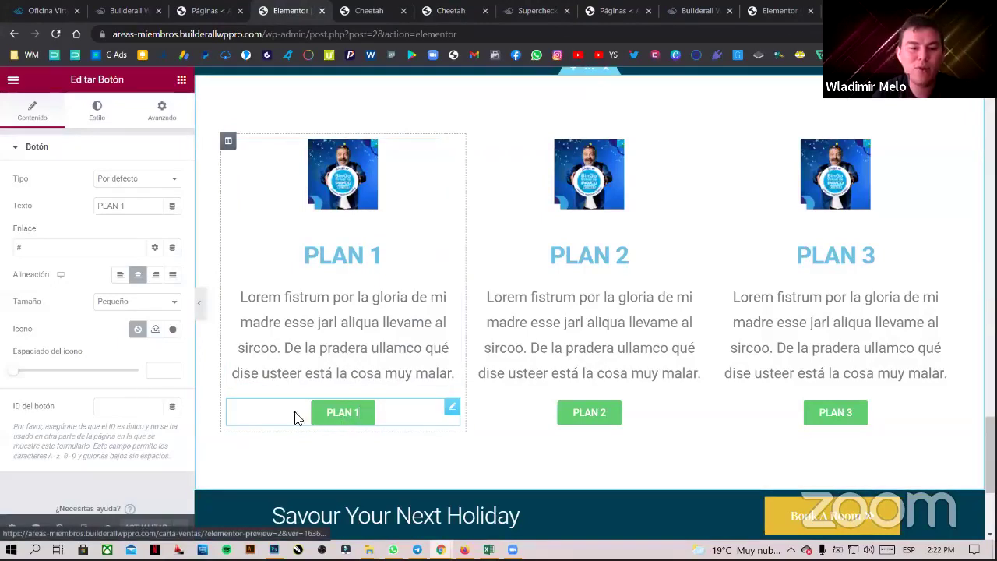
- Paste the Supercheckout URL into PLAN 1's Enlace field and tick Abrir en nueva ventana
click(20, 246)
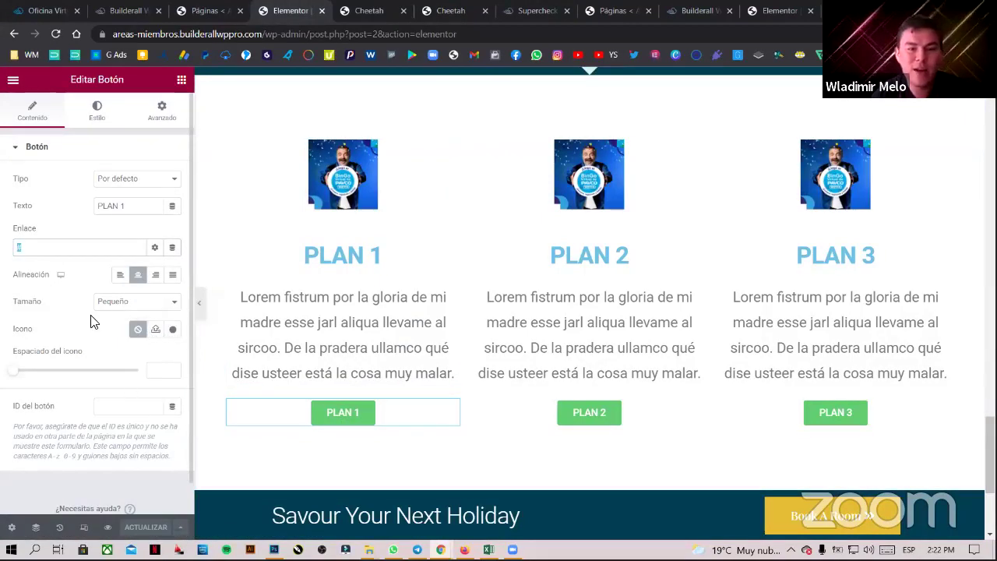
key(ctrl+v)
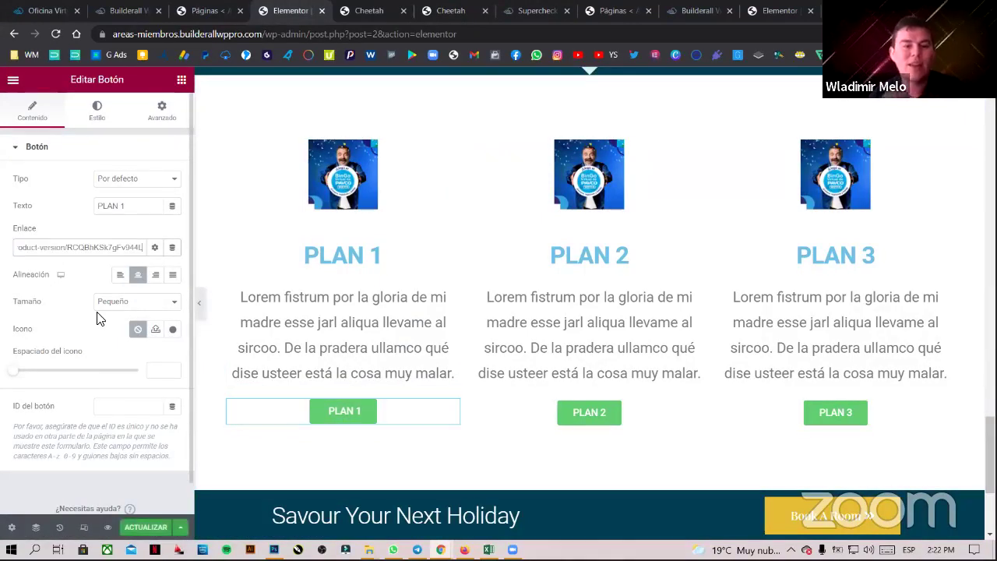
click(159, 251)
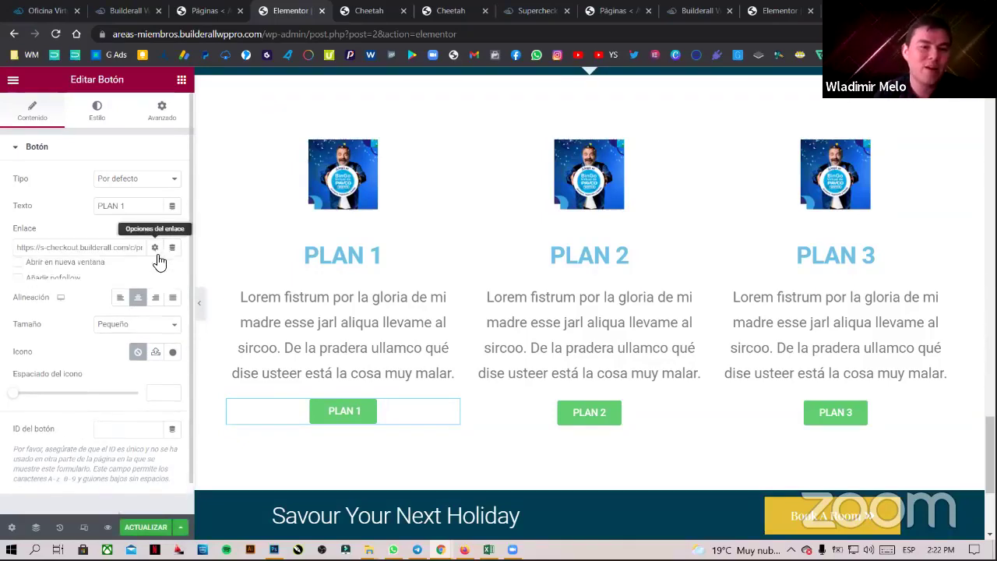
drag(68, 267, 75, 268)
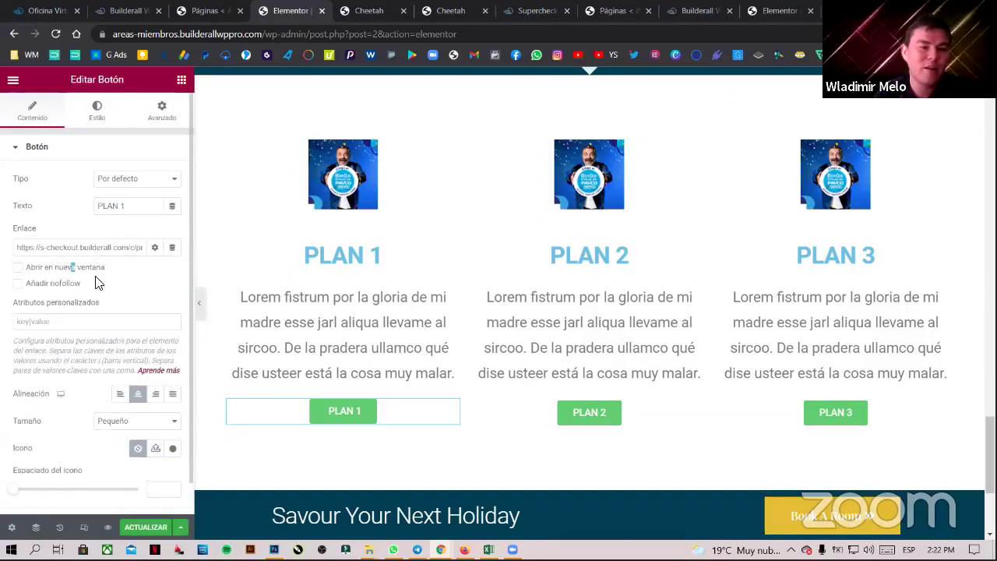
click(20, 267)
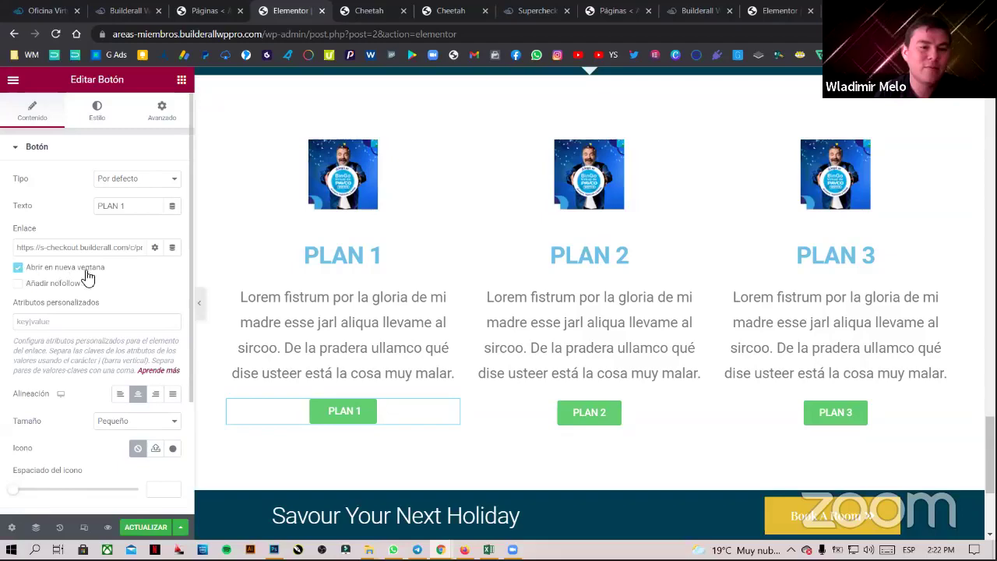
- Back in Cheetah, close the MEMBRESIA 1 link settings and select the MEMBRESIA 2 button
click(360, 11)
click(440, 8)
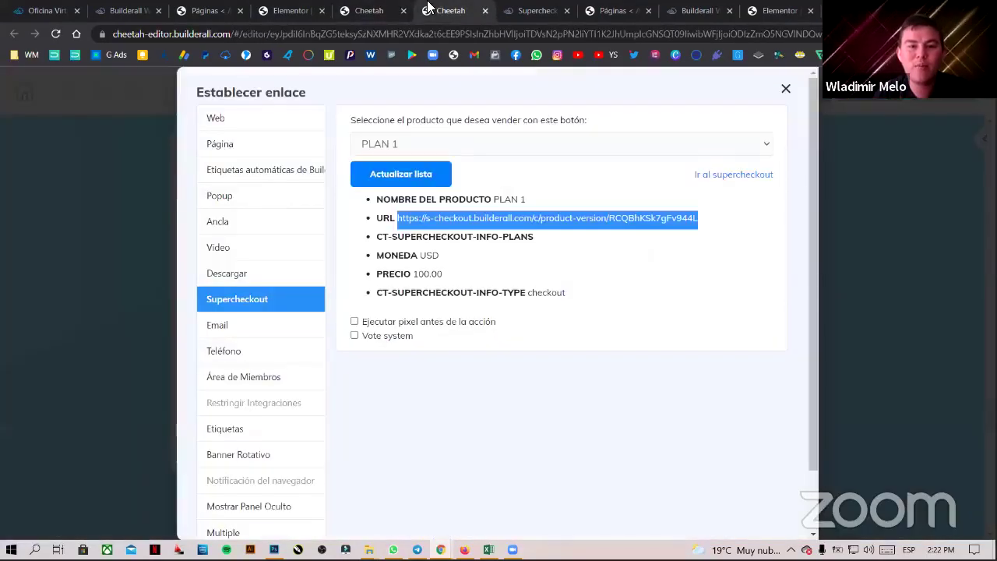
click(784, 91)
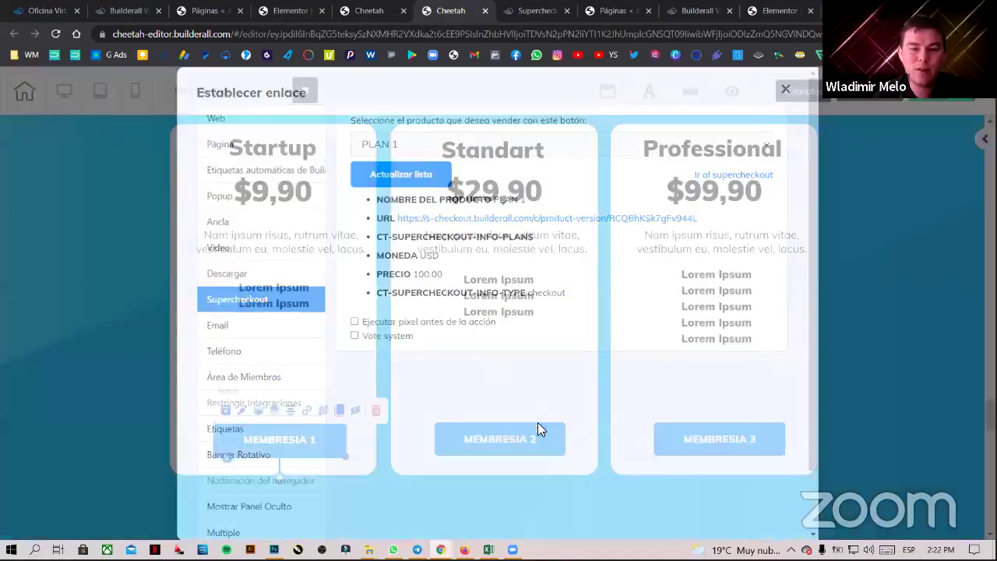
click(535, 433)
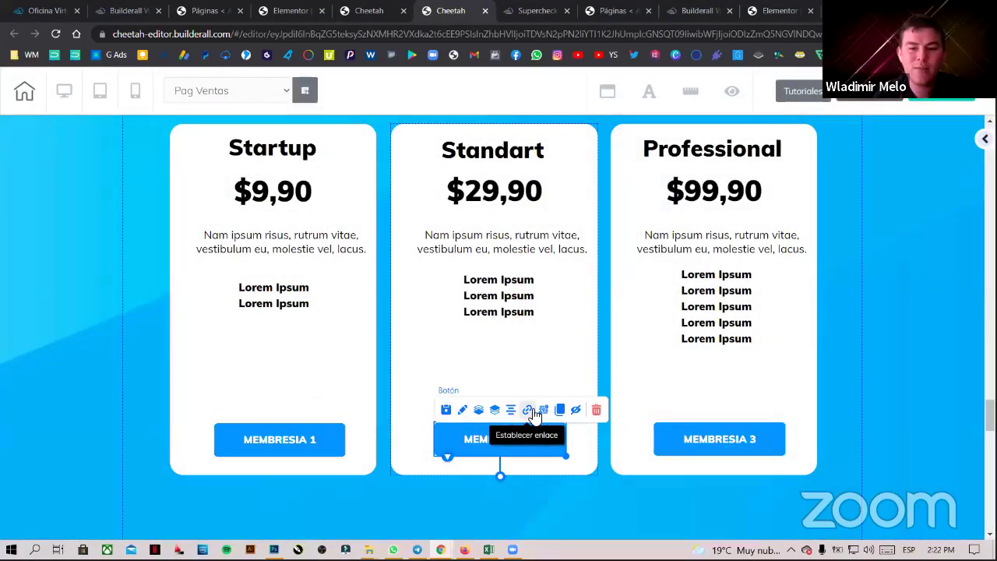
- Copy MEMBRESIA 2's Supercheckout URL and paste it as the PLAN 2 button's link in Elementor
click(535, 410)
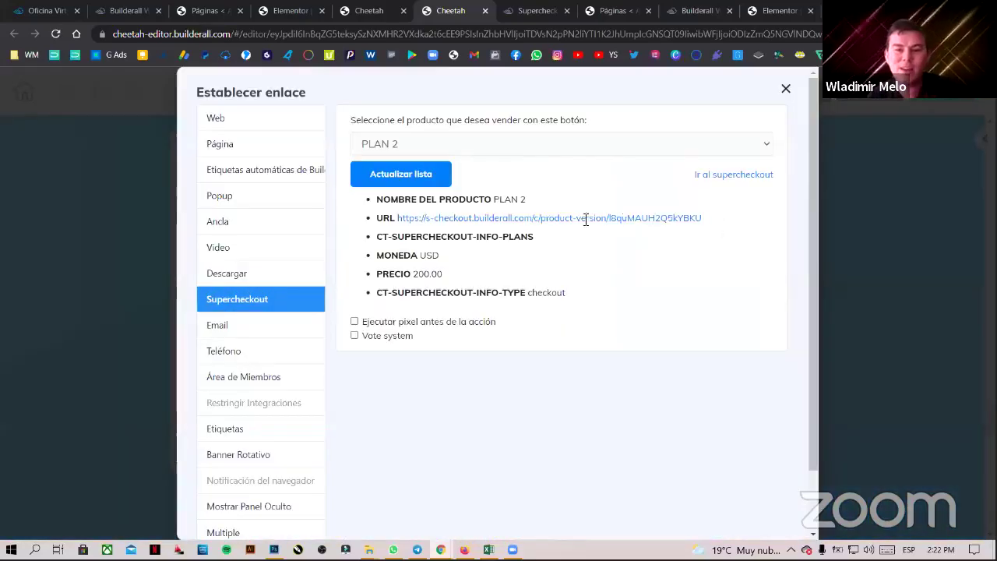
drag(700, 218, 400, 225)
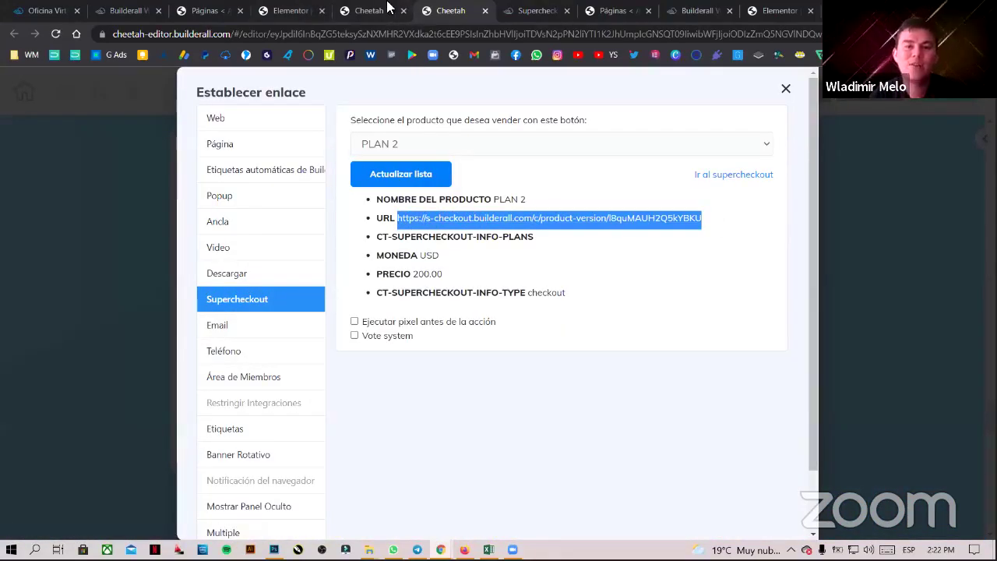
click(281, 9)
click(585, 420)
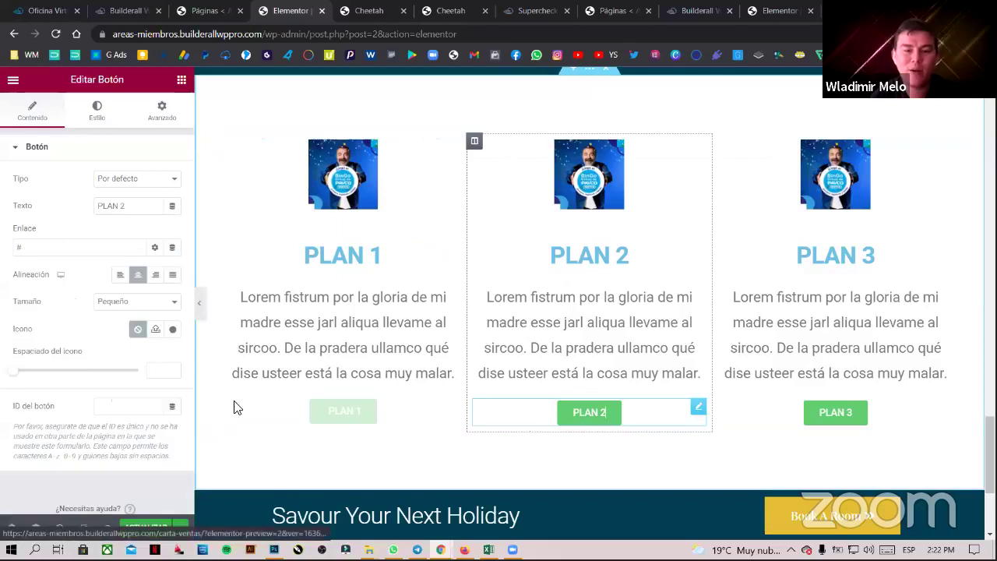
click(62, 246)
text(https://s-checkout.builderall.com/product-version/I8quMAUH2Q5kYBKU)
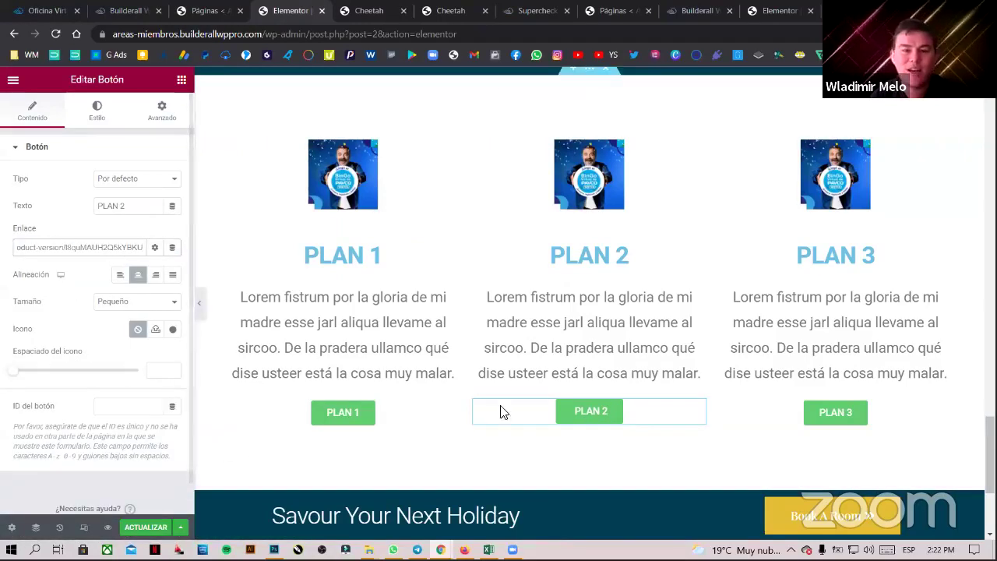
- Copy MEMBRESIA 3's Supercheckout URL and paste it as the PLAN 3 button's link
click(450, 10)
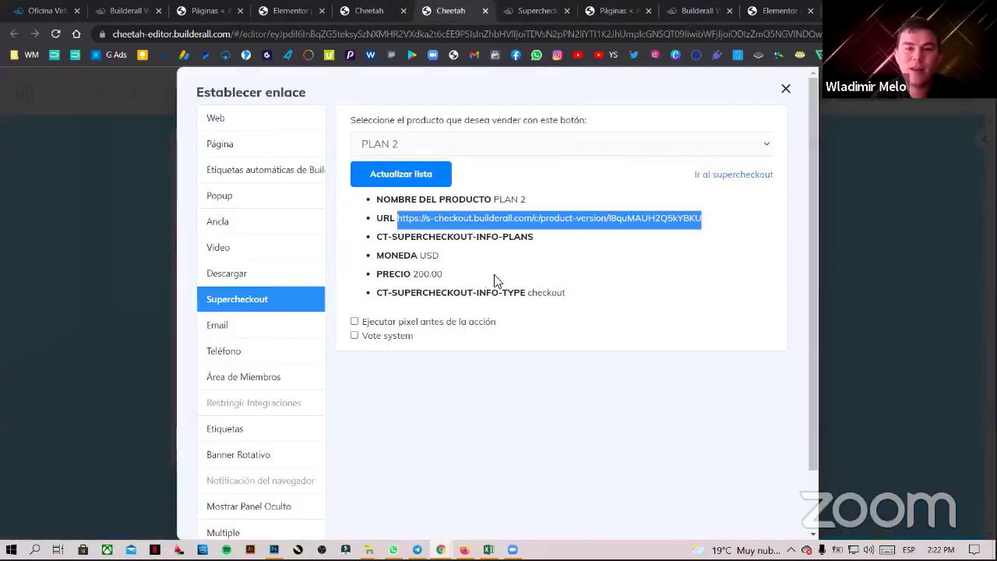
click(784, 88)
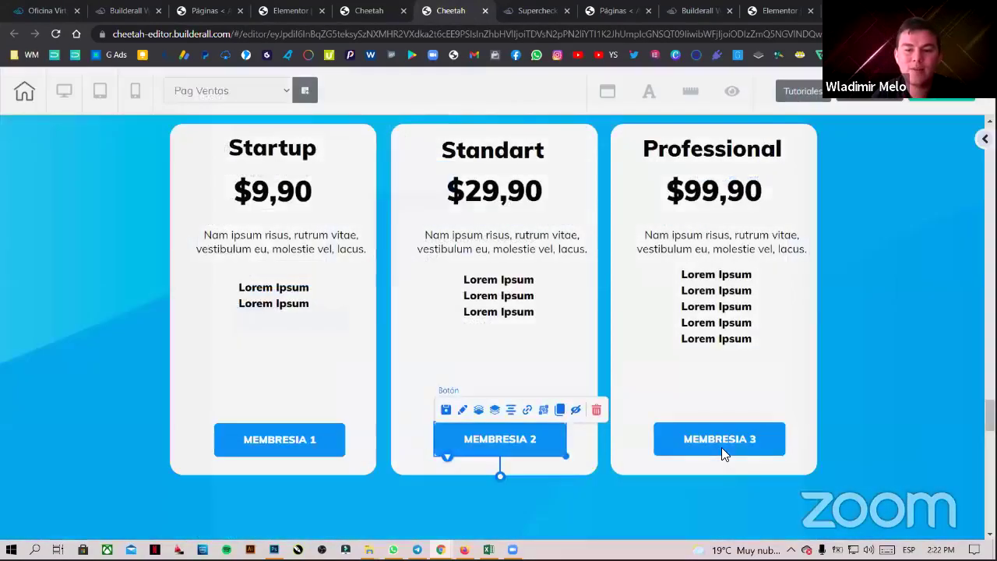
click(721, 447)
click(746, 410)
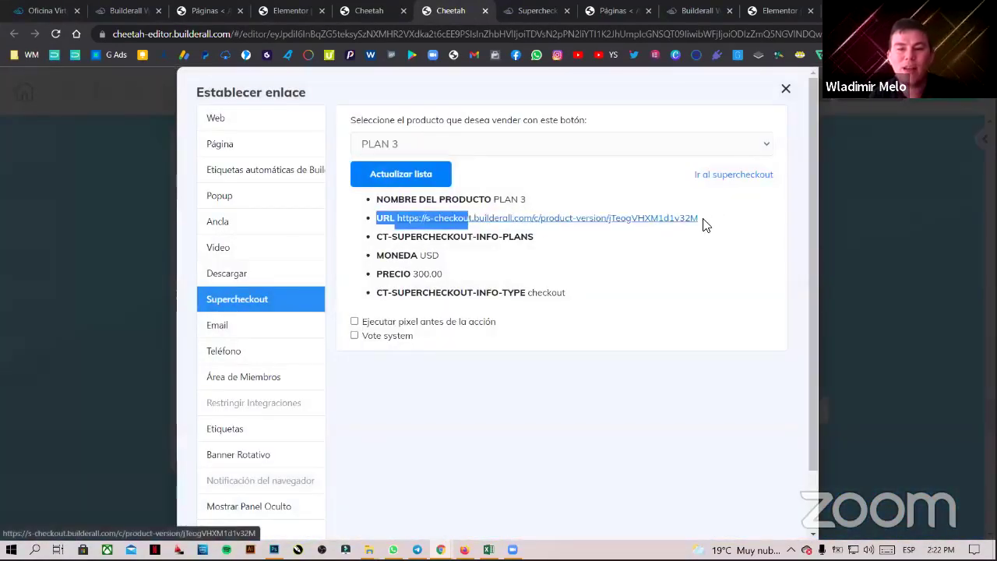
drag(710, 220, 399, 222)
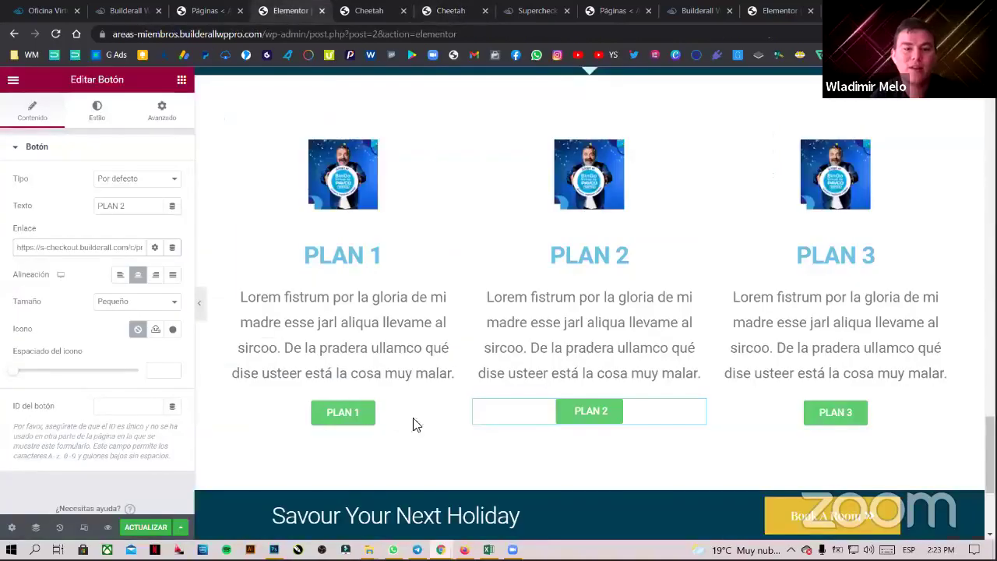
click(286, 9)
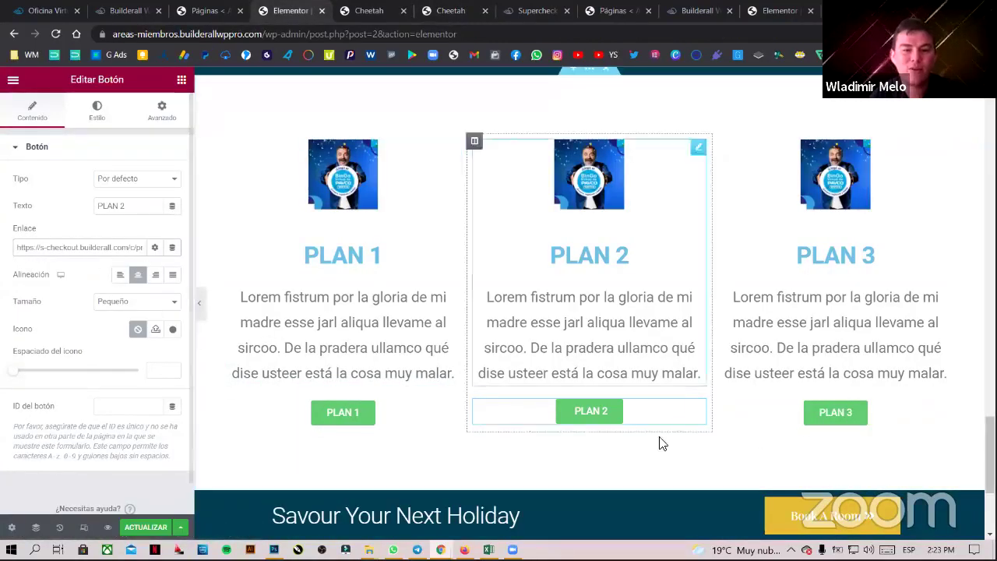
click(815, 422)
click(15, 247)
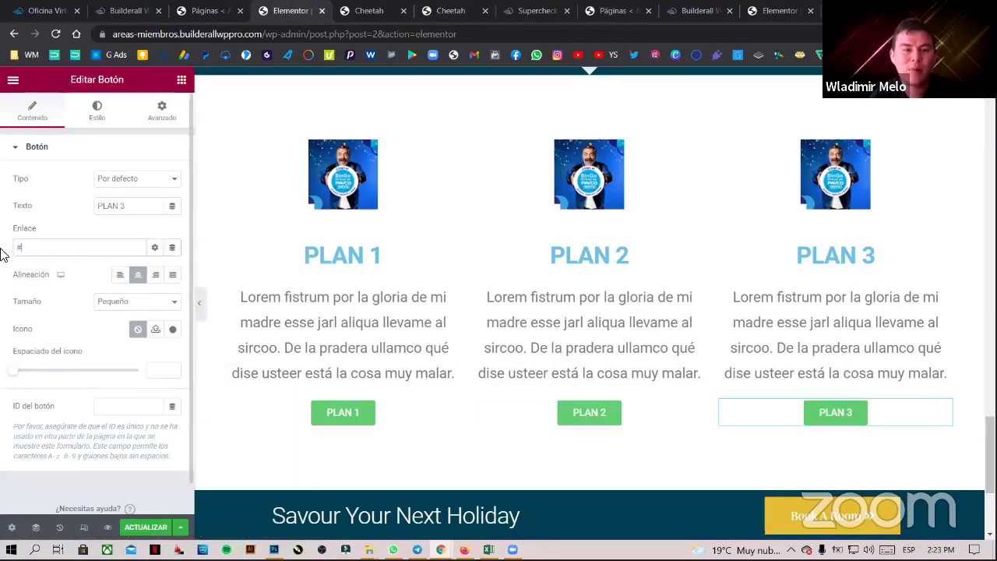
key(ctrl+v)
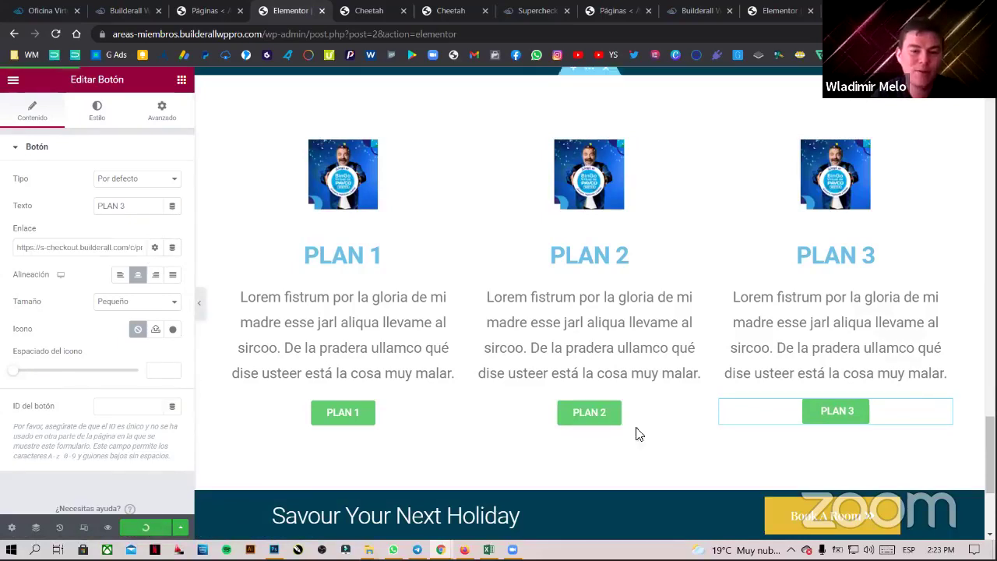
- Set both the PLAN 2 and PLAN 3 links to open in a new window
click(584, 413)
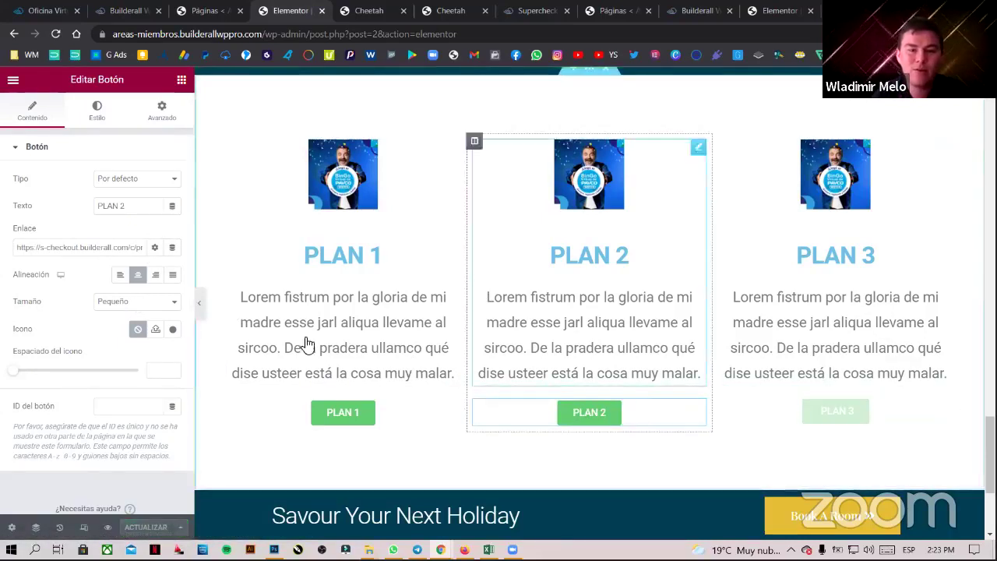
click(154, 248)
click(55, 269)
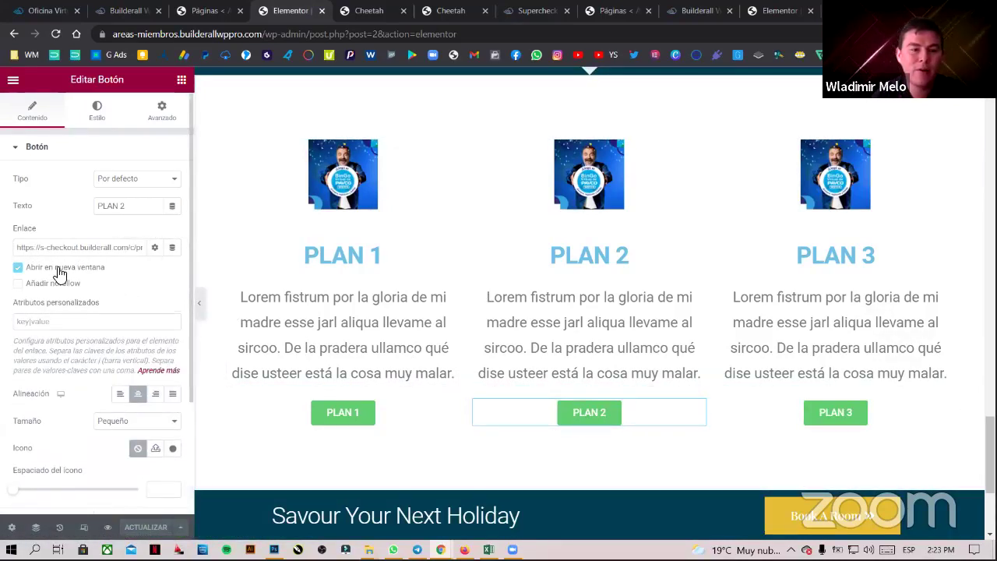
click(808, 425)
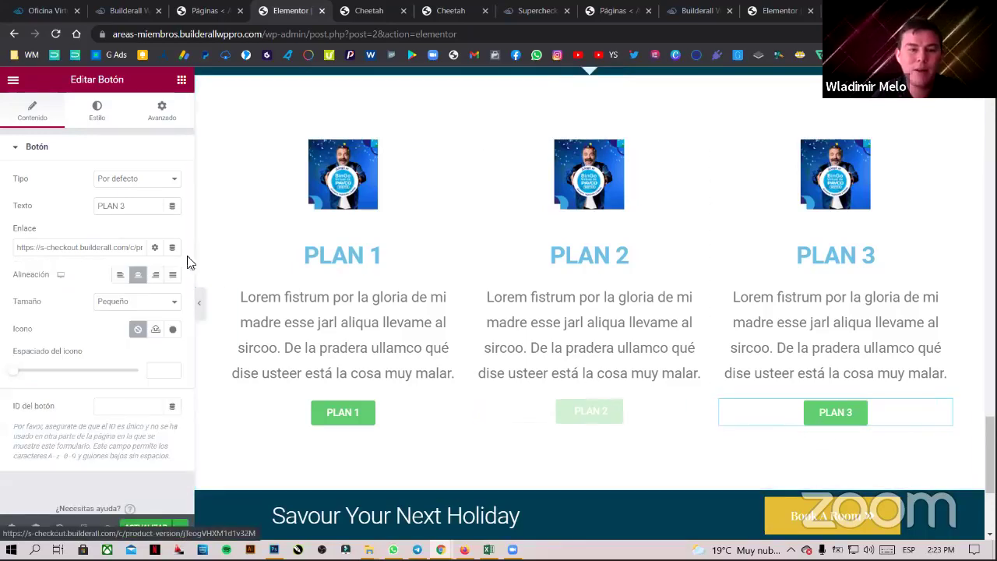
click(78, 267)
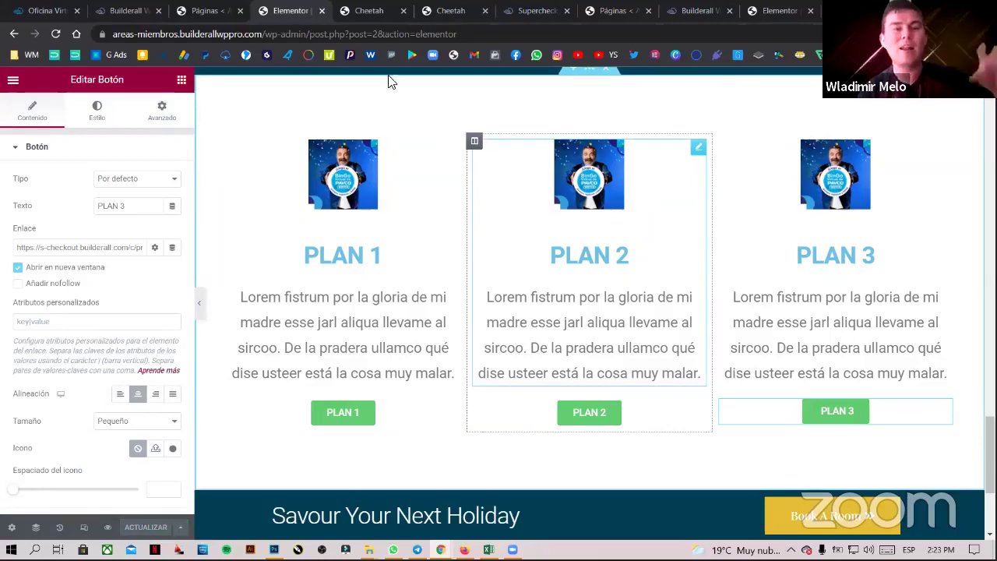
- Close Cheetah's link settings and open the live PLAN 1 members page in a new tab
click(465, 8)
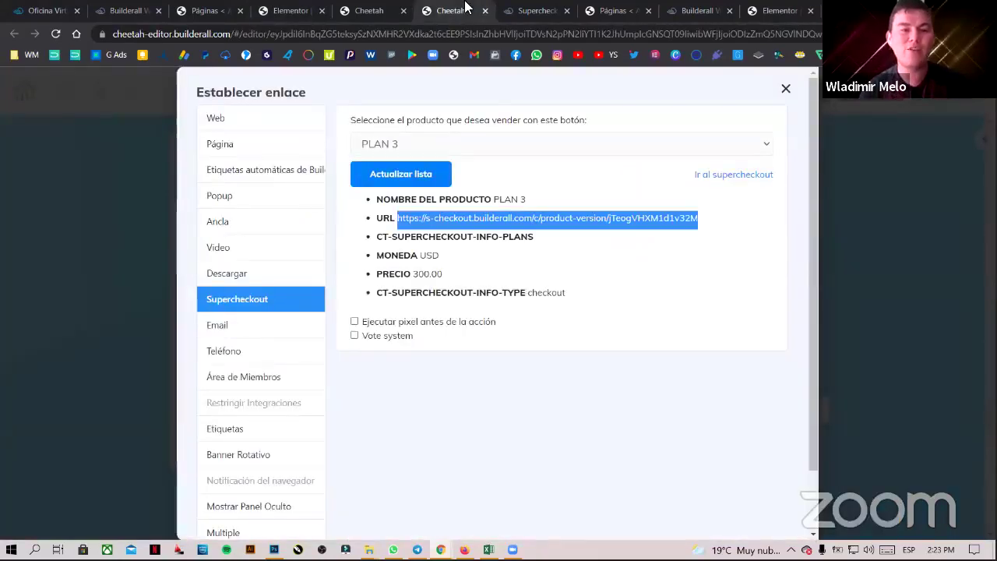
click(785, 88)
scroll(595, 246, up, 3)
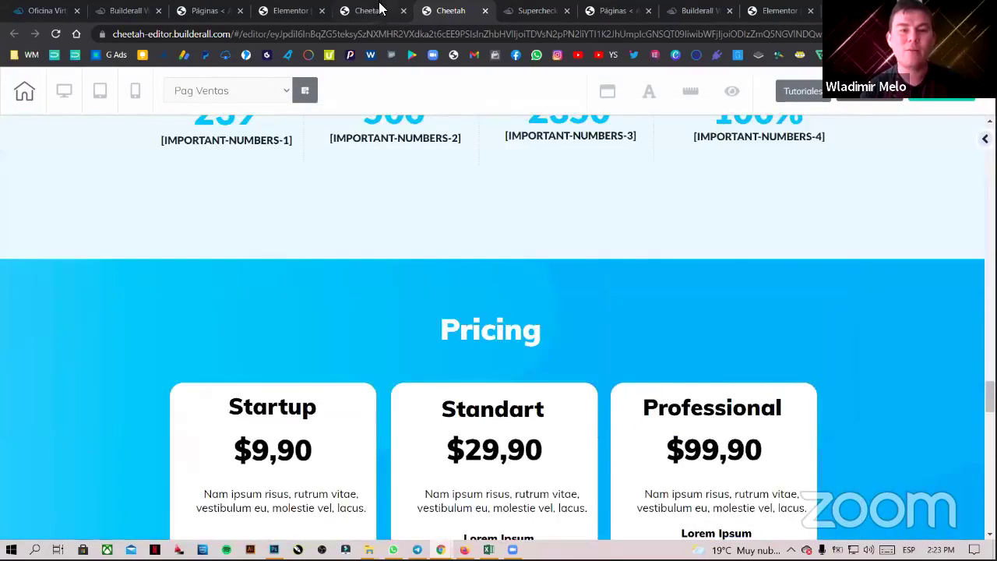
click(368, 10)
click(913, 302)
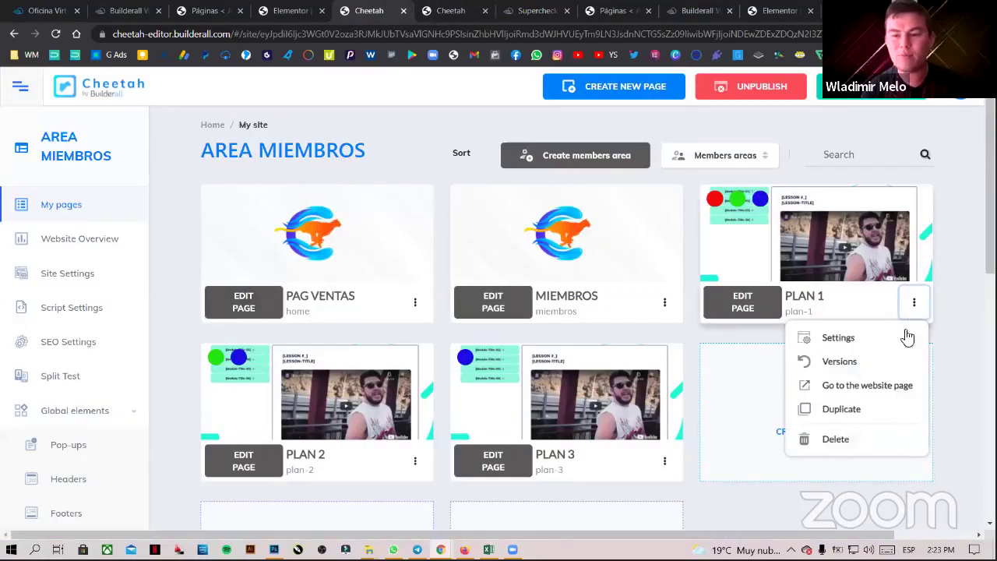
click(867, 384)
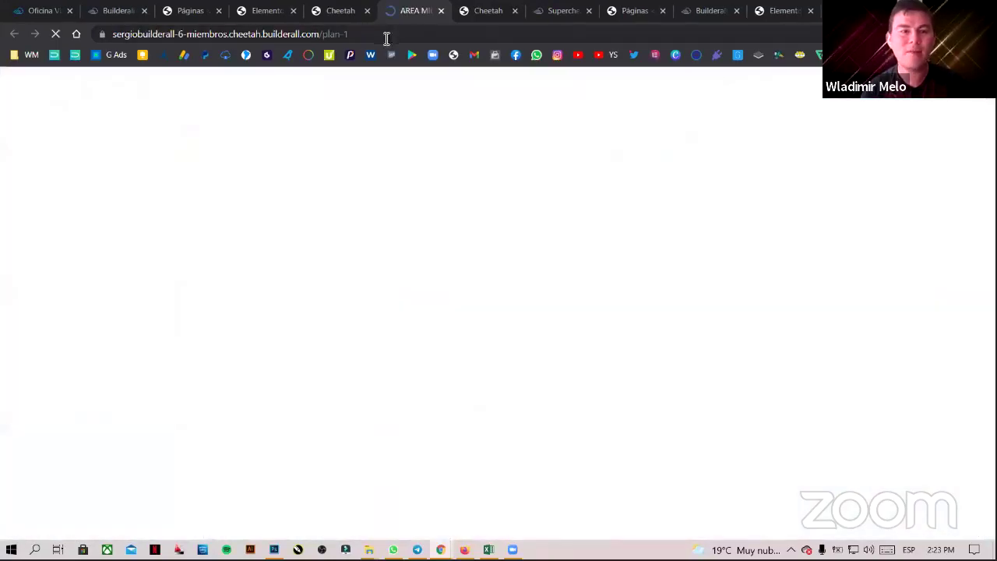
- Select and copy the full PLAN 1 page address, then return to the WordPress Páginas list
click(383, 34)
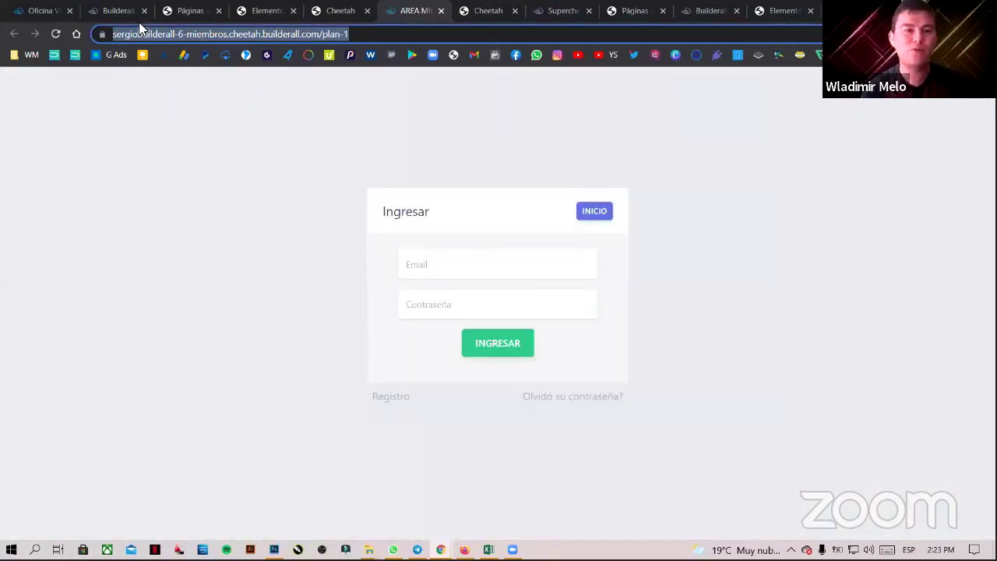
click(118, 33)
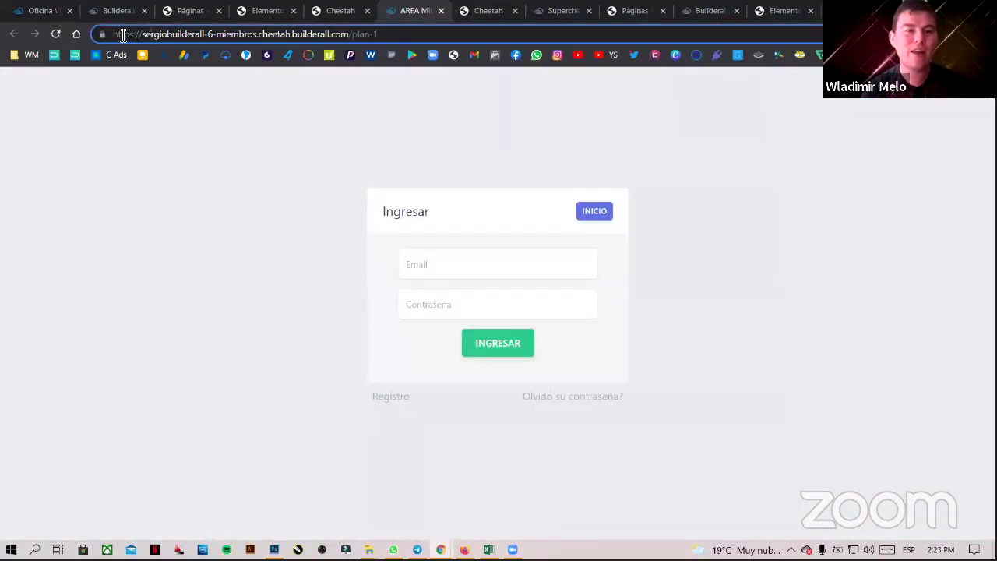
click(249, 176)
click(372, 34)
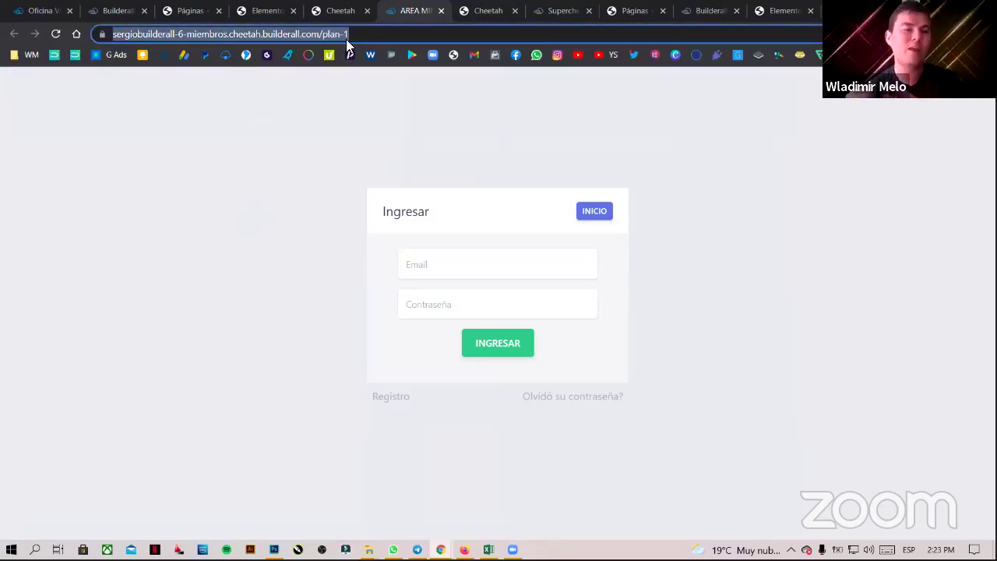
click(337, 139)
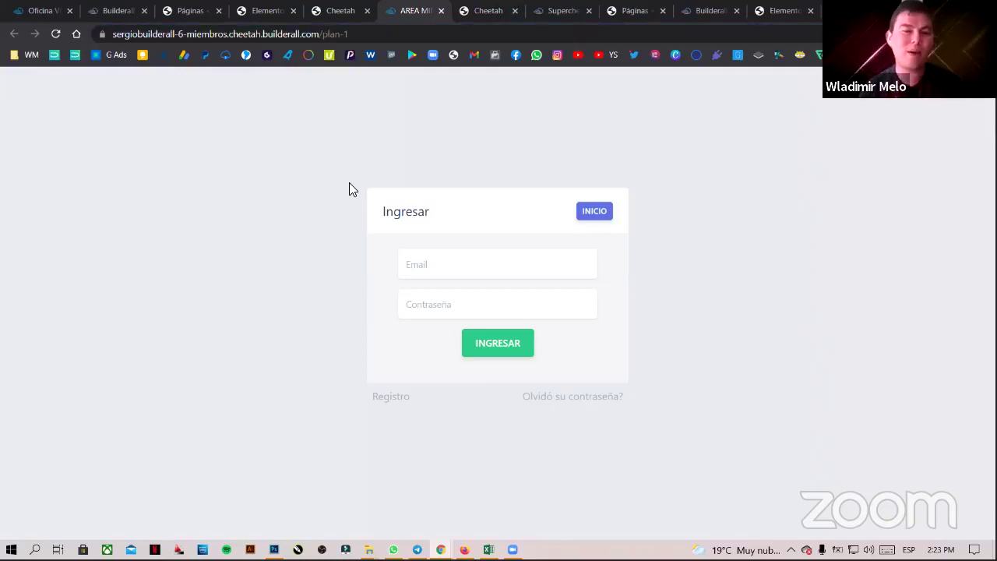
click(372, 33)
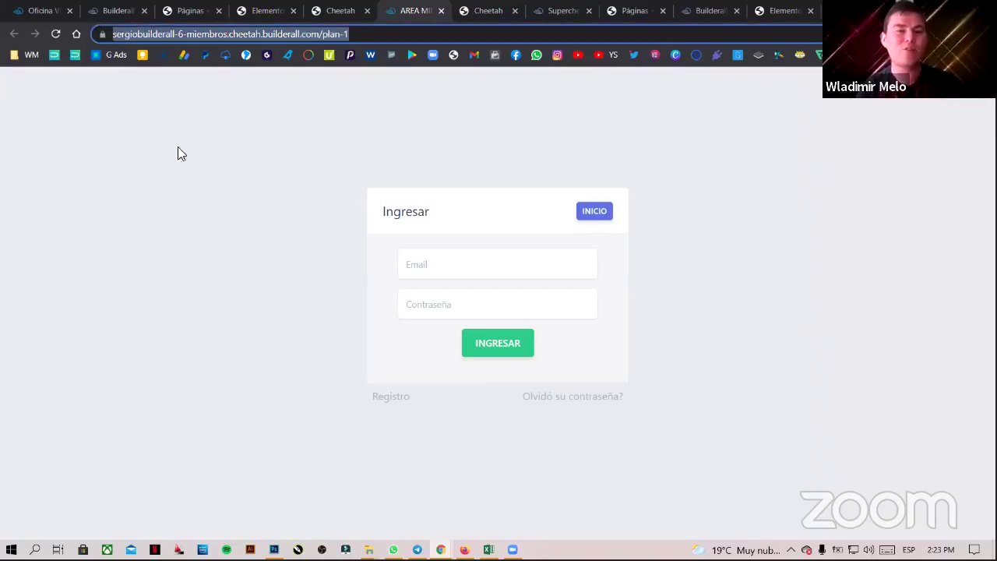
click(285, 250)
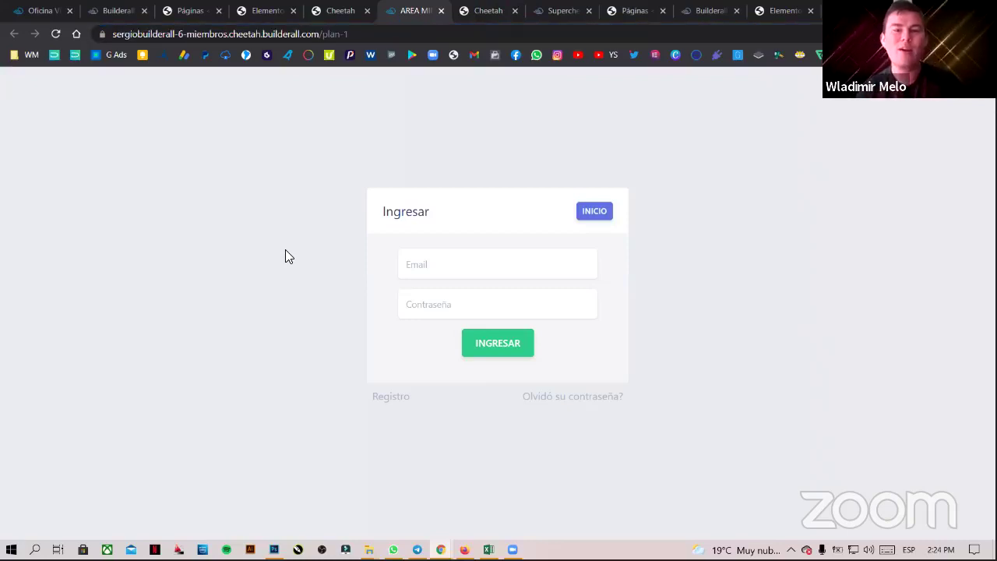
click(357, 34)
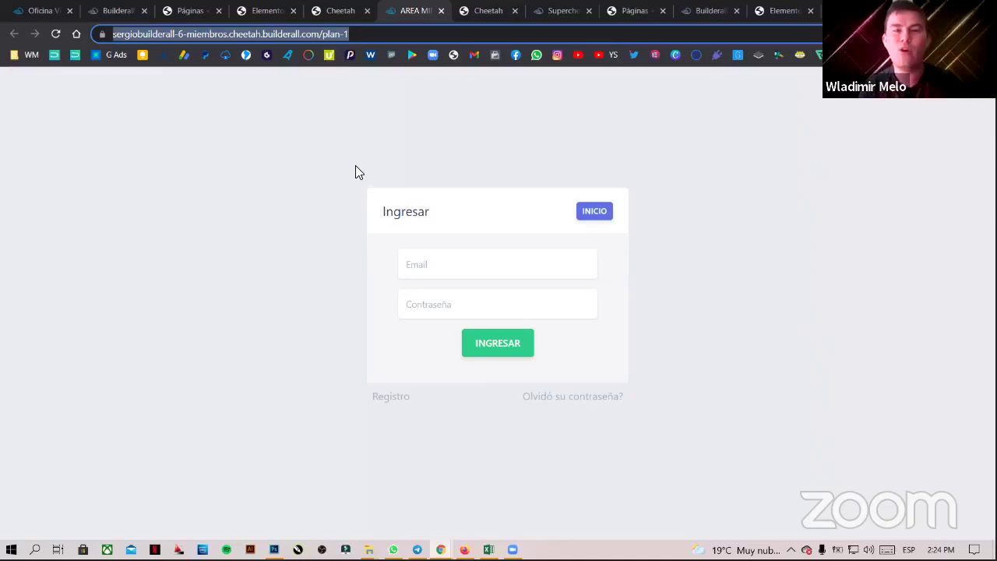
click(629, 8)
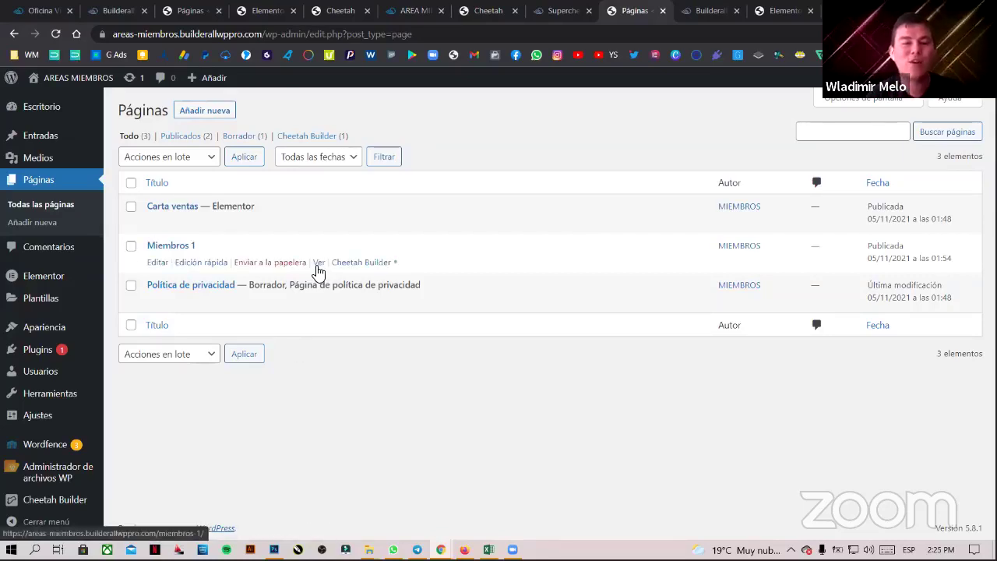
- View the live Miembros 1 page with its embedded login, then open it in Cheetah Builder
ctrl+click(319, 263)
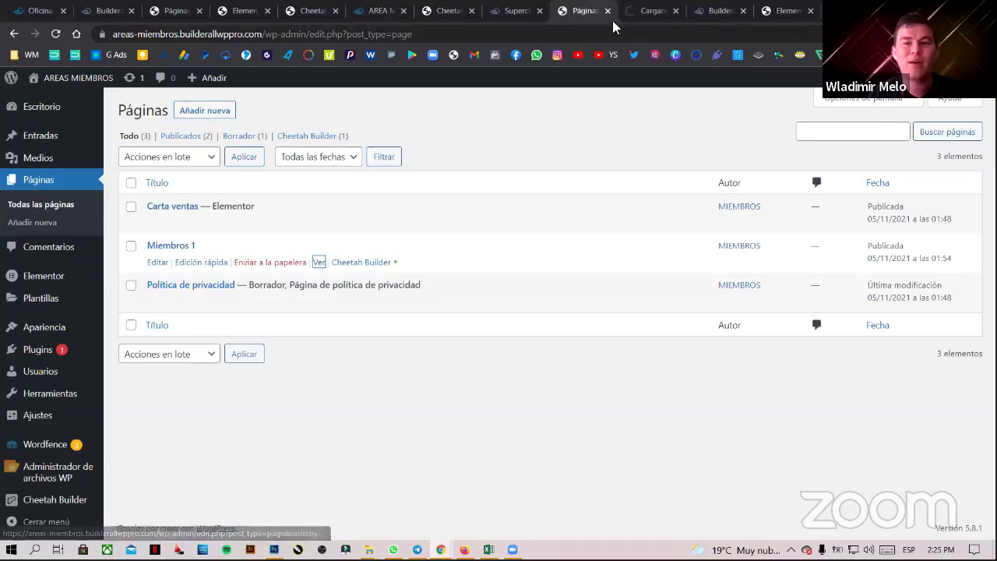
click(643, 12)
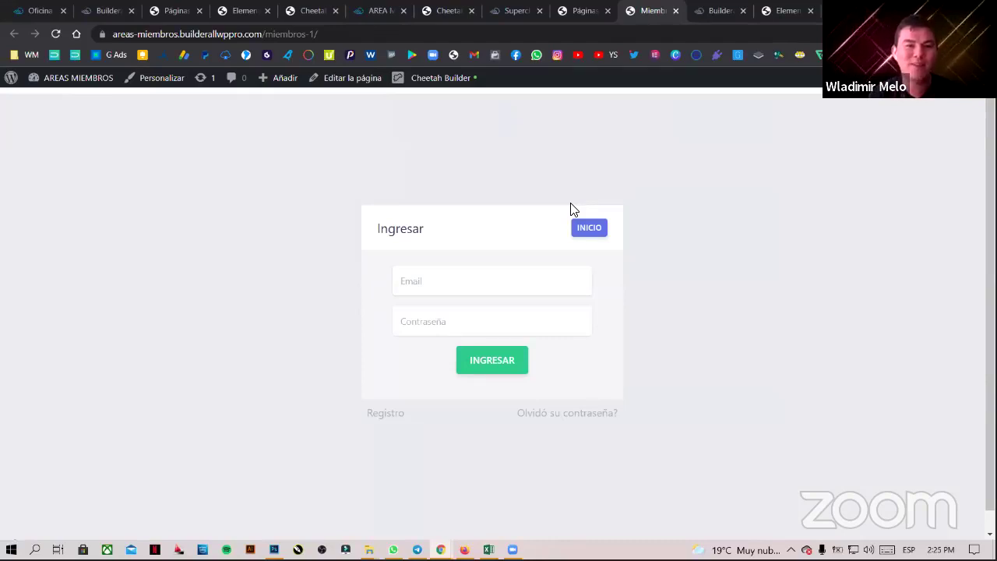
drag(492, 78, 412, 185)
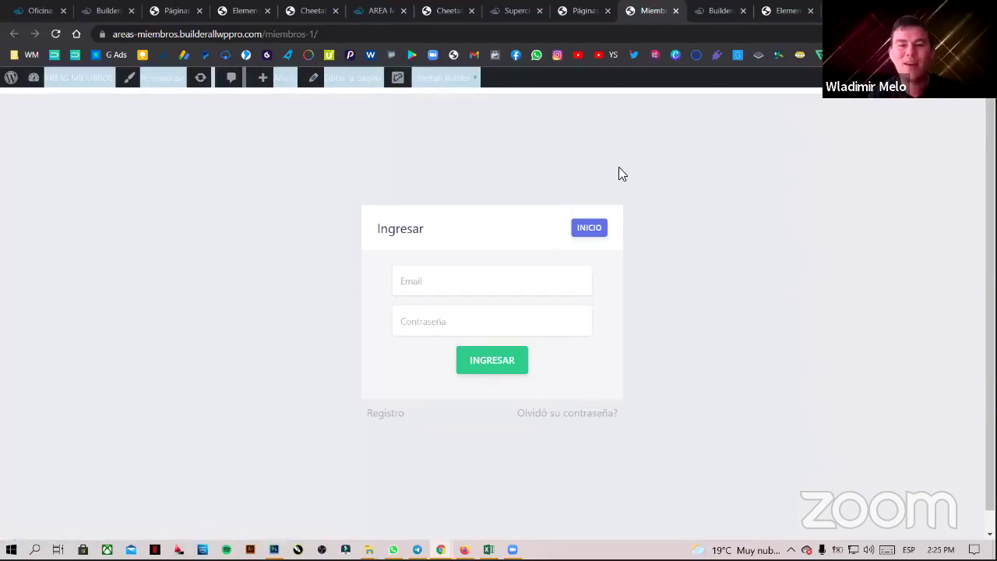
click(503, 92)
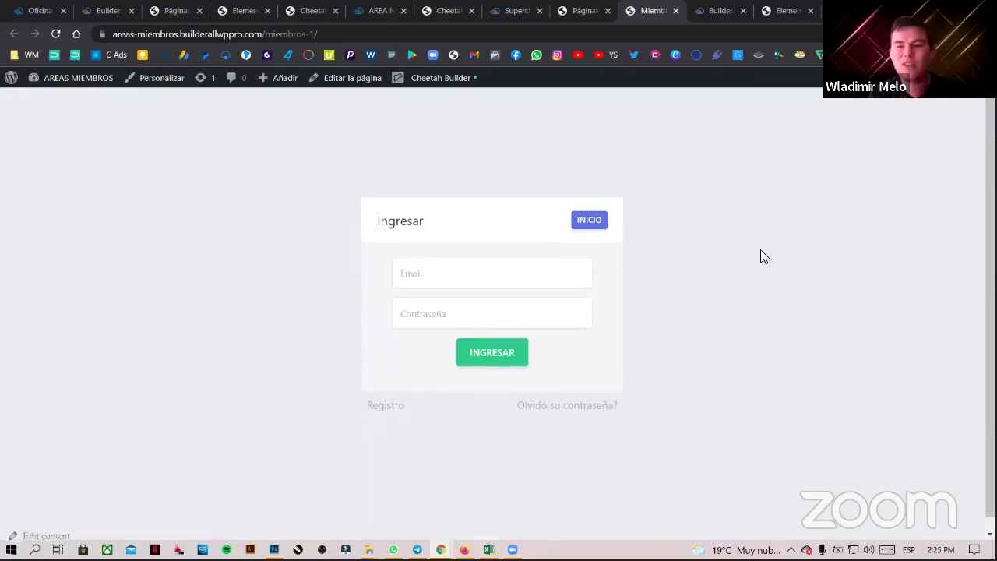
scroll(752, 288, down, 1)
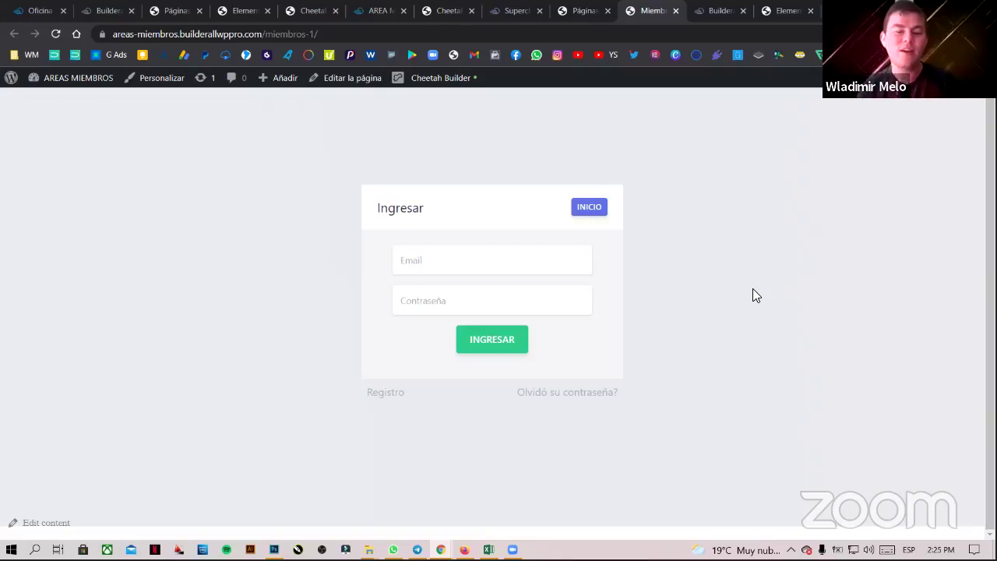
scroll(737, 196, up, 1)
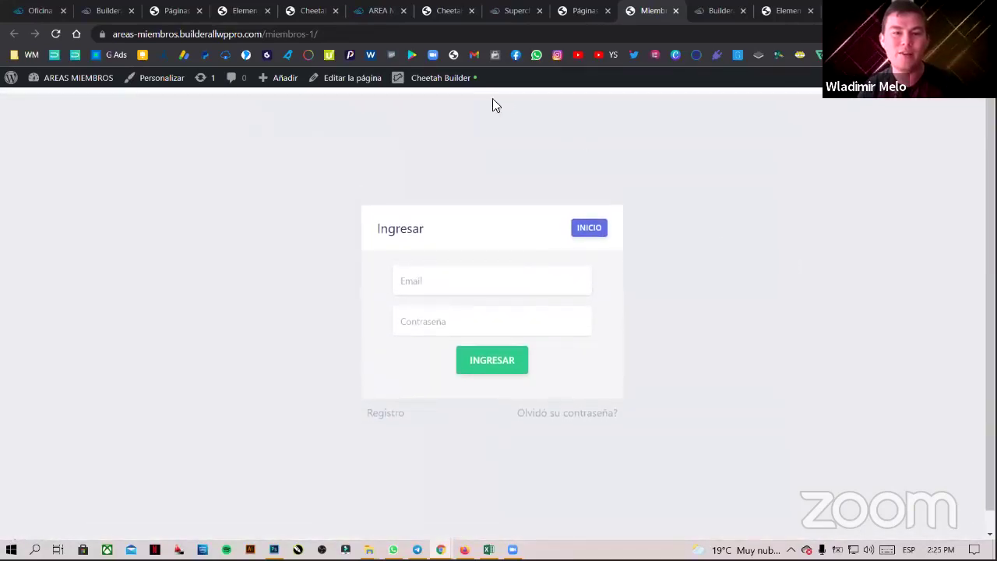
click(441, 81)
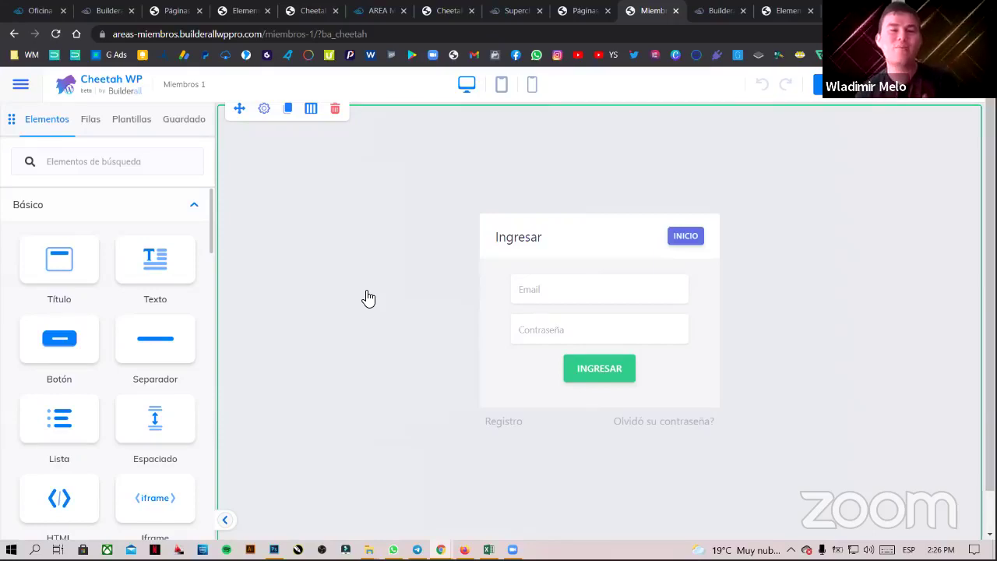
- Review the embedded HTML element's iframe code, then leave the Miembros 1 editor without saving
click(389, 316)
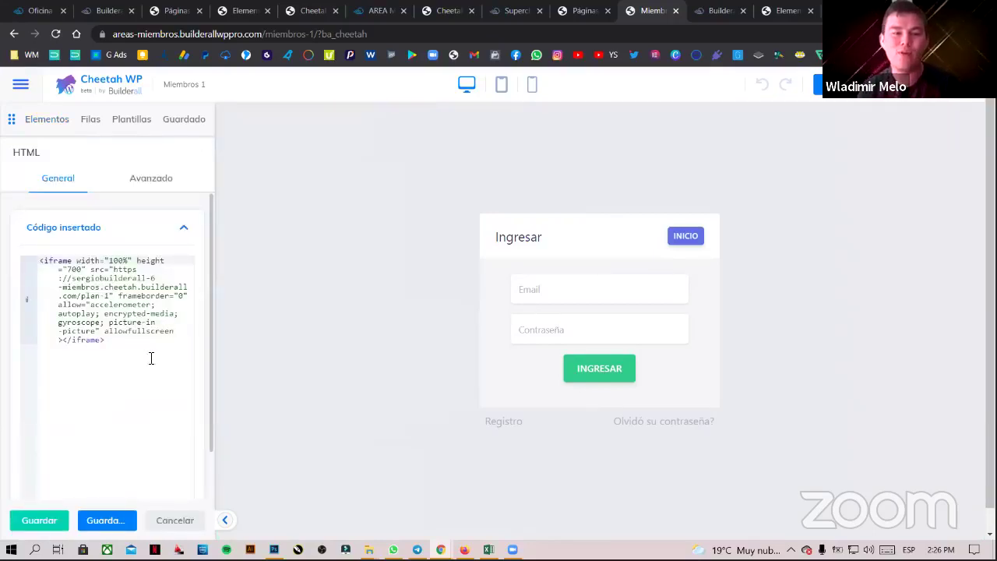
drag(138, 345, 27, 261)
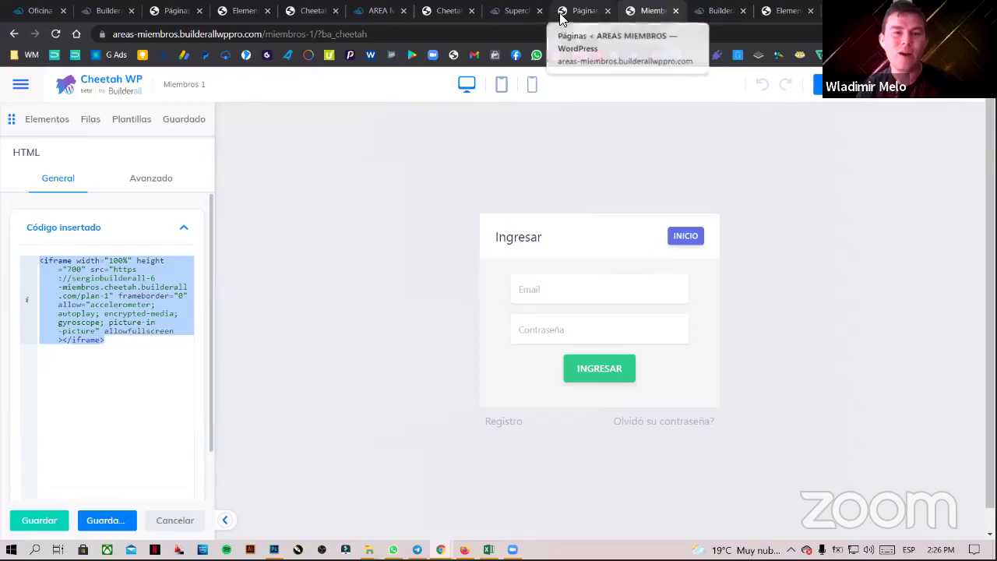
click(117, 341)
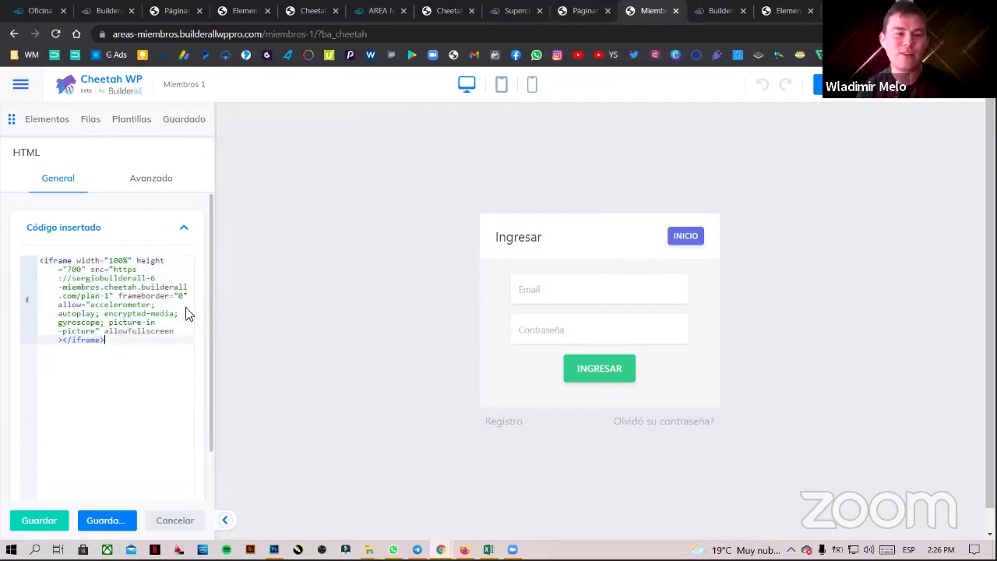
click(674, 11)
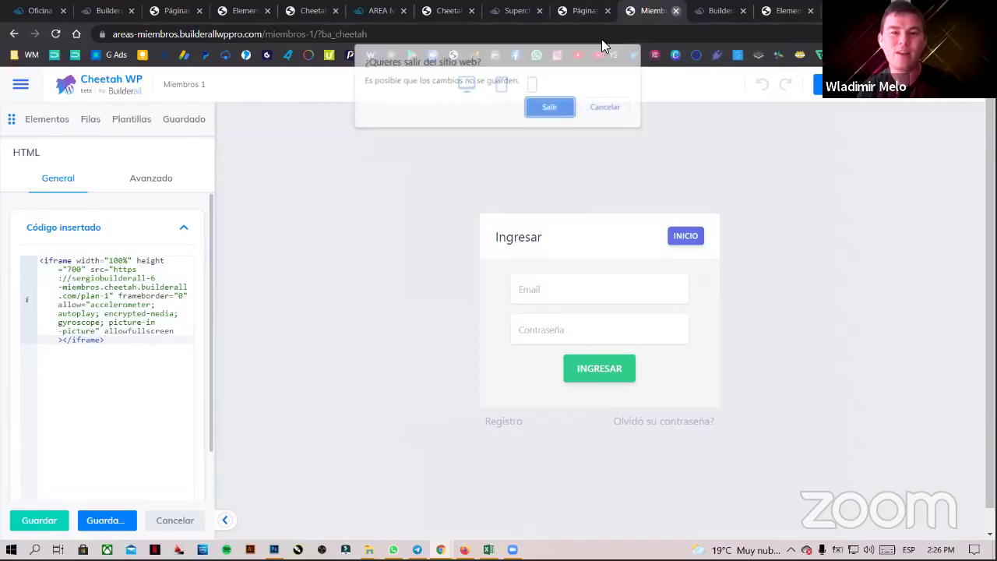
click(553, 110)
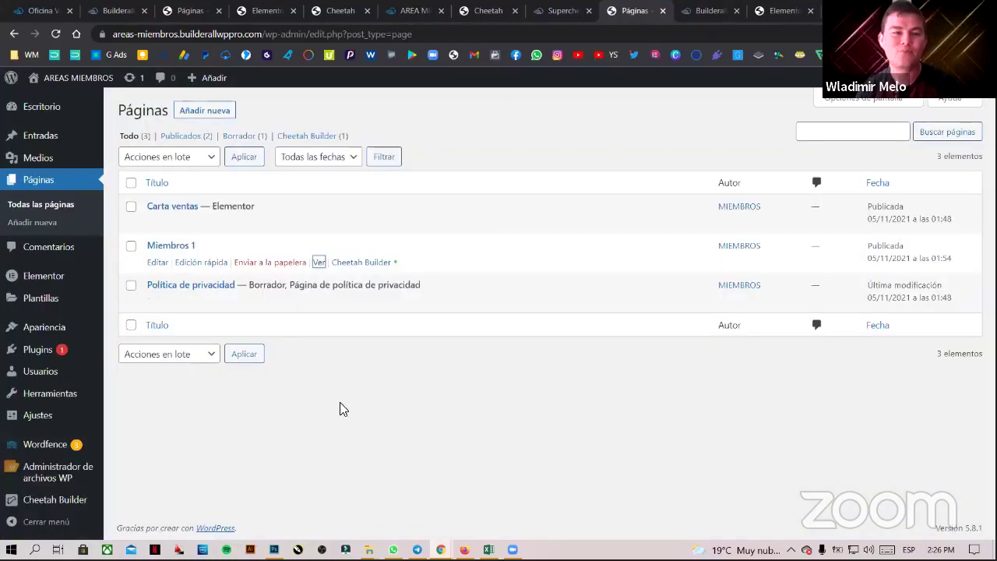
- Create a new WordPress page titled 'Miembros 2' and publish it
click(204, 113)
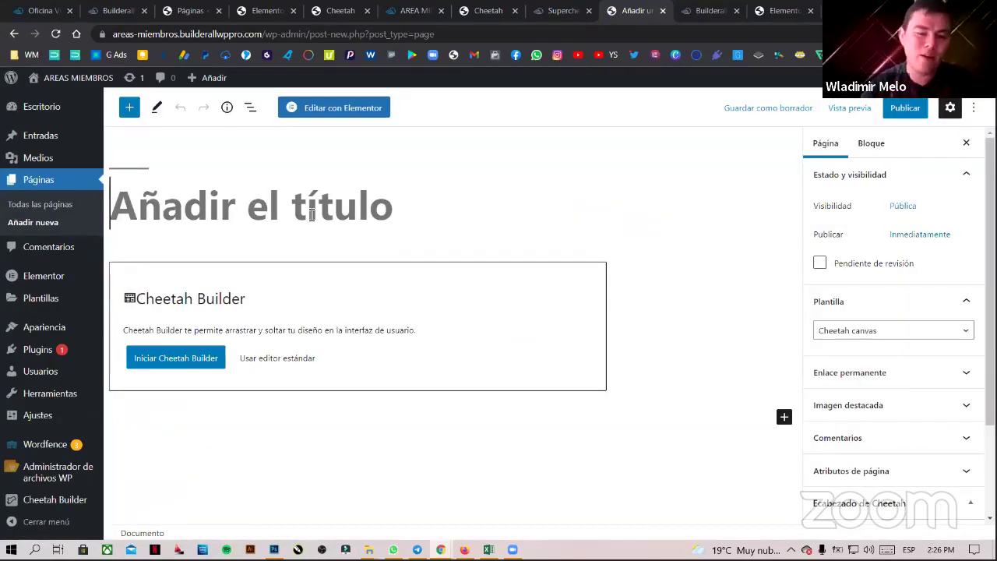
text(MIMEBROS)
key(BackSpace)
key(BackSpace)
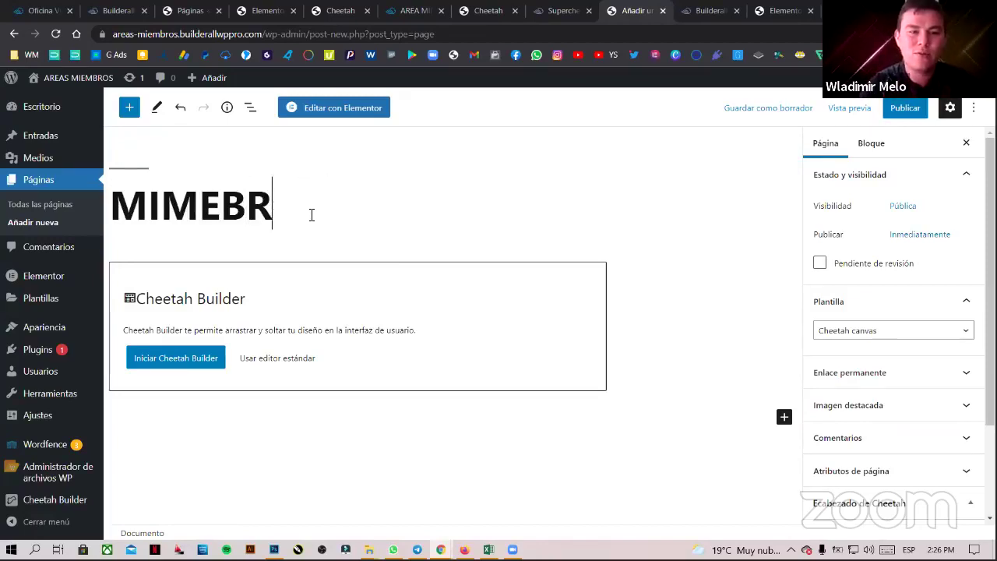
key(BackSpace)
key(BackSpace)
key(BackSpace)
key(BackSpace)
key(BackSpace)
text(iembros)
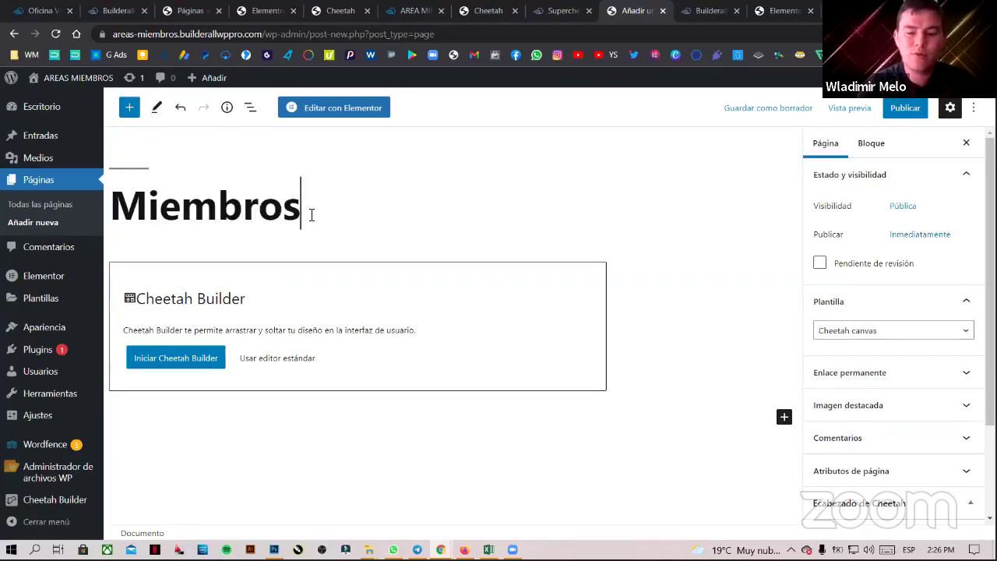
text( 2)
key(Left)
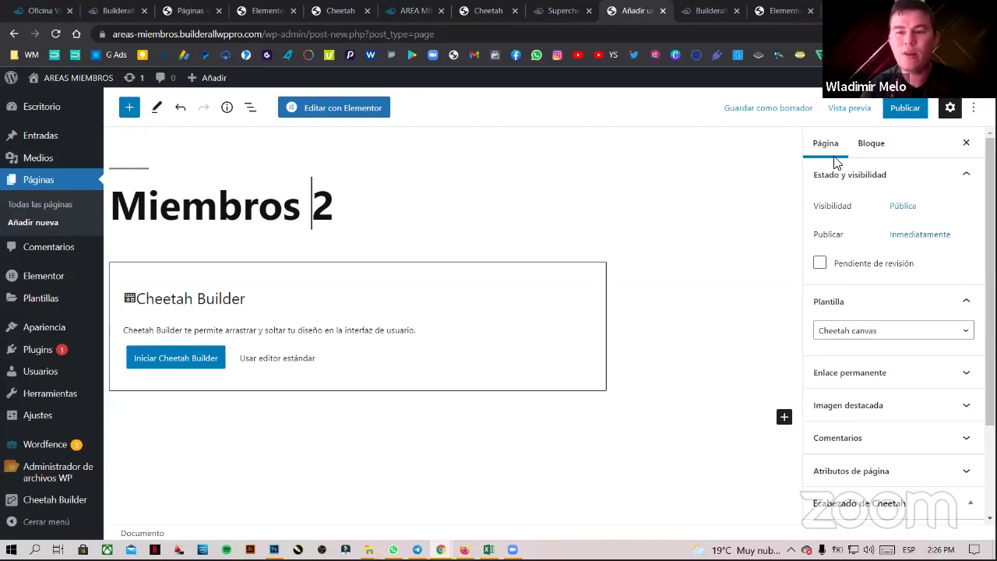
click(904, 107)
click(863, 107)
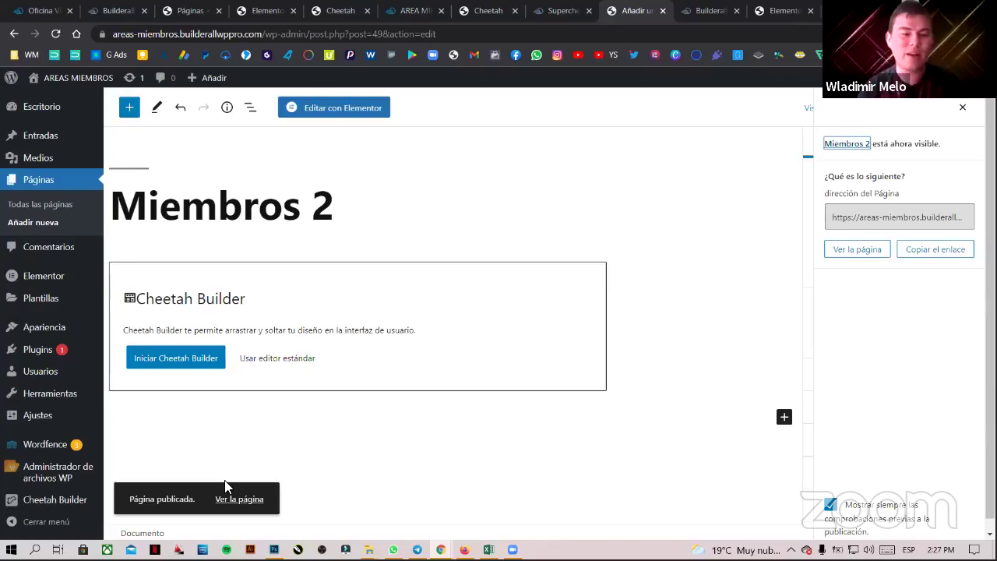
- Check the published Miembros 2 page live, then close that tab
click(224, 481)
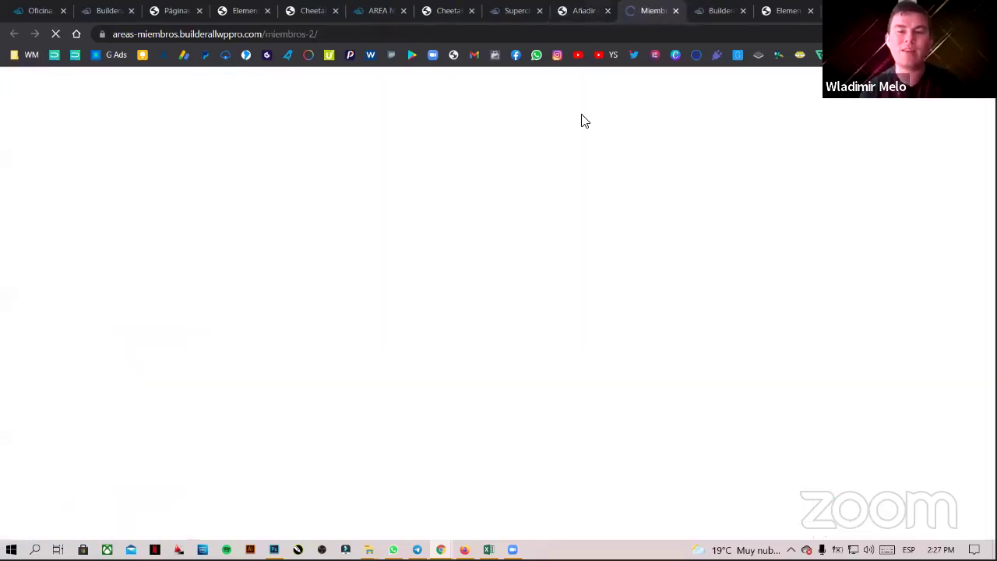
scroll(509, 211, down, 1)
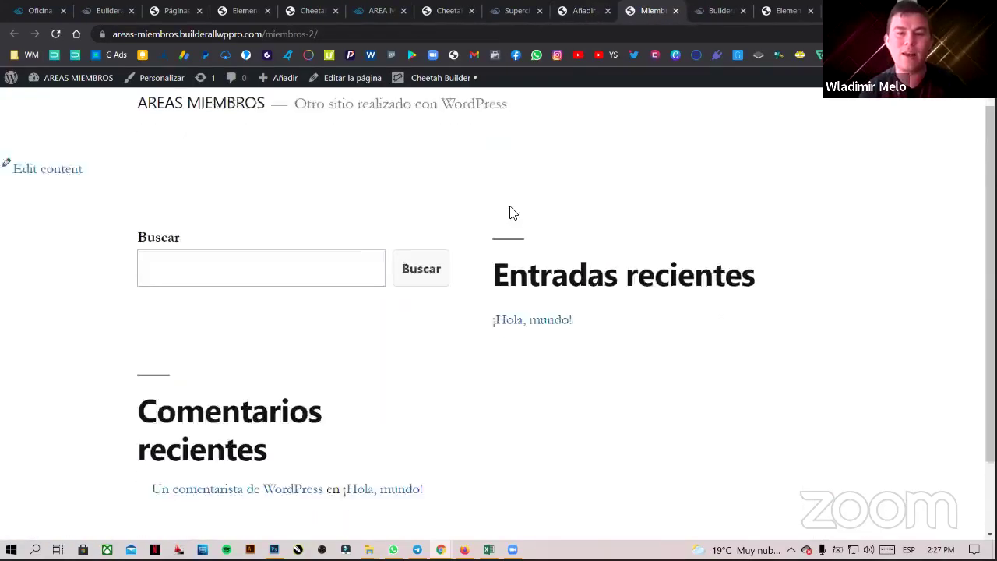
scroll(510, 212, up, 1)
click(675, 10)
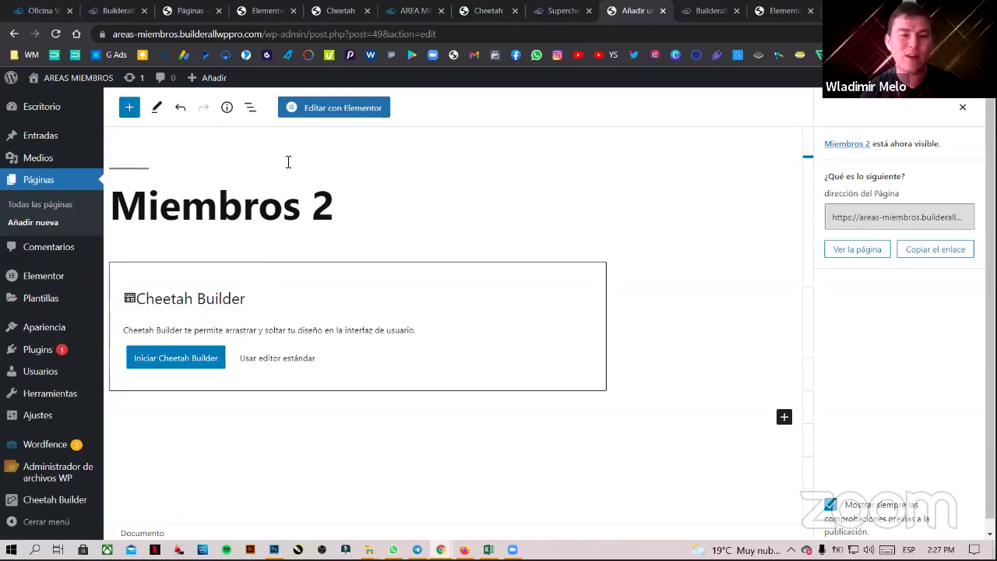
- Open the Miembros 2 page in Elementor via Editar con Elementor
click(343, 112)
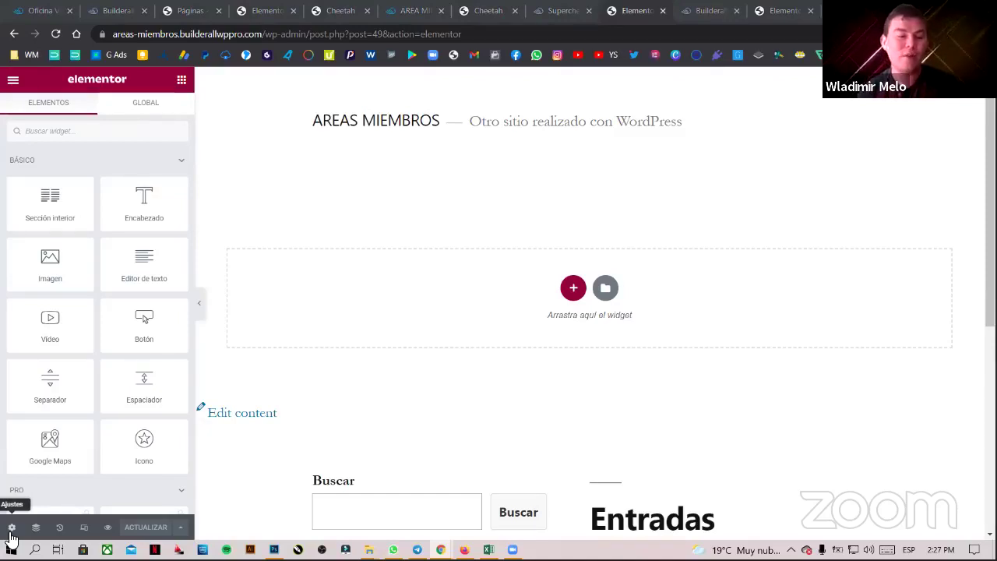
- In page settings, turn on Esconder título and set Estructura de página to Elementor canvas
click(11, 530)
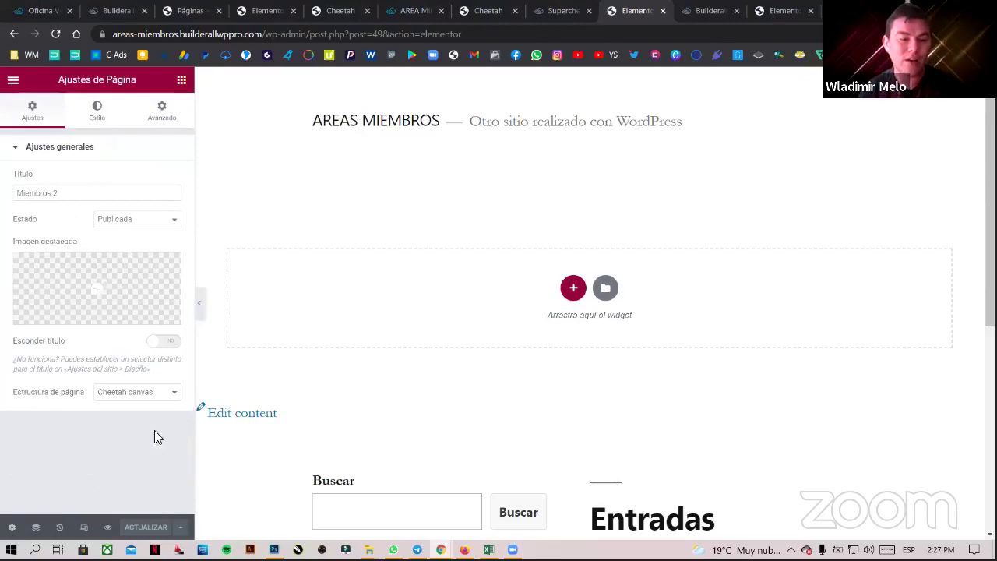
click(163, 343)
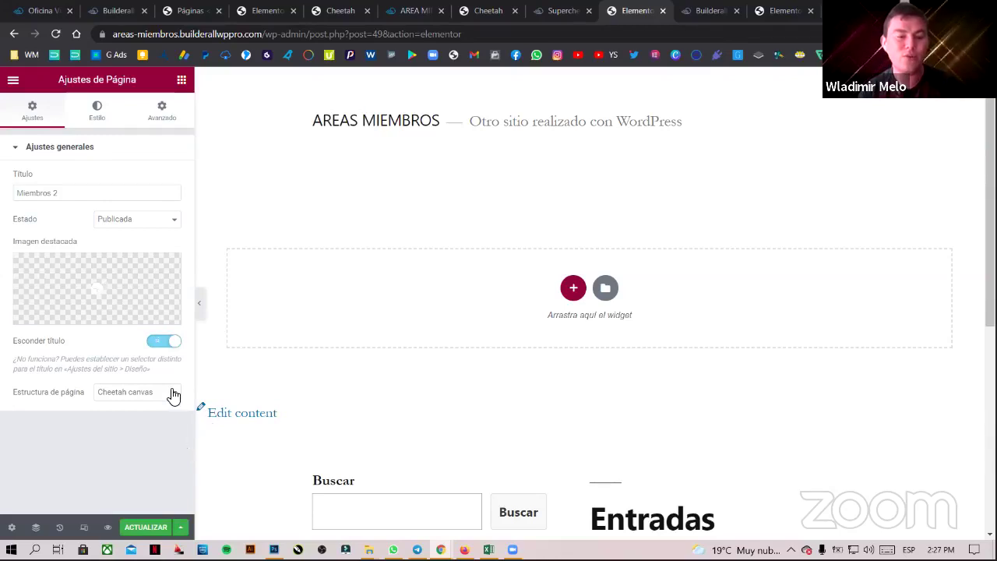
click(173, 393)
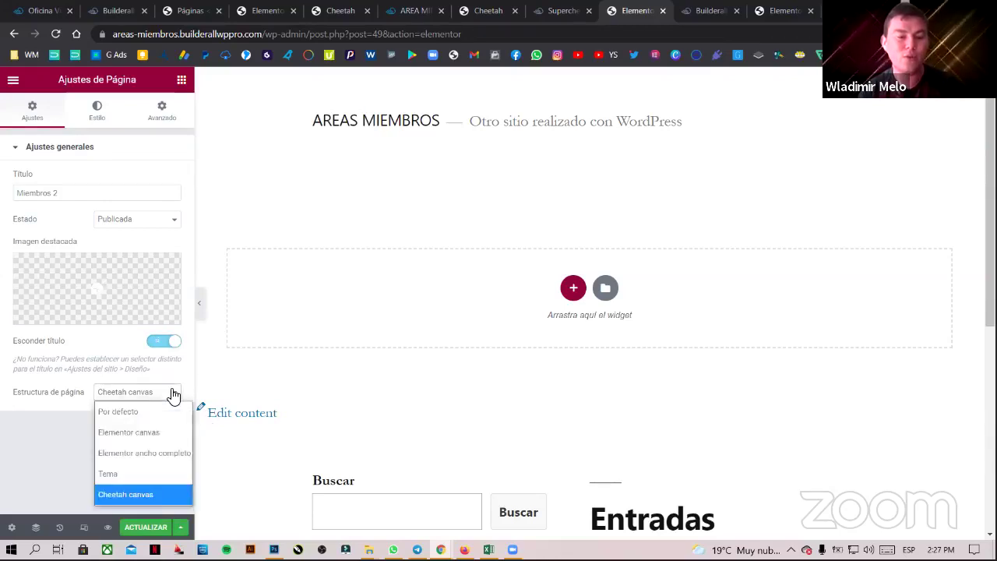
click(155, 433)
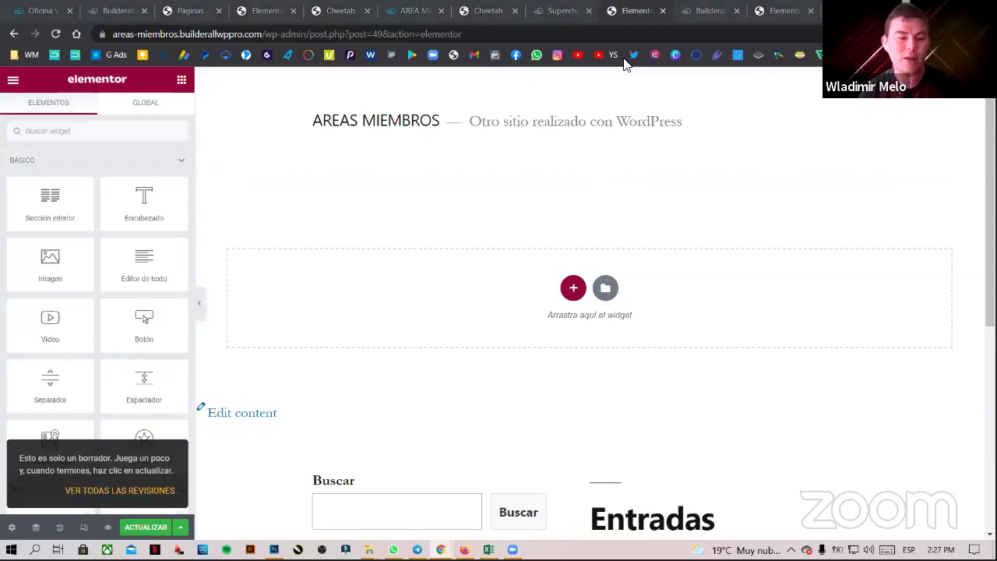
click(11, 528)
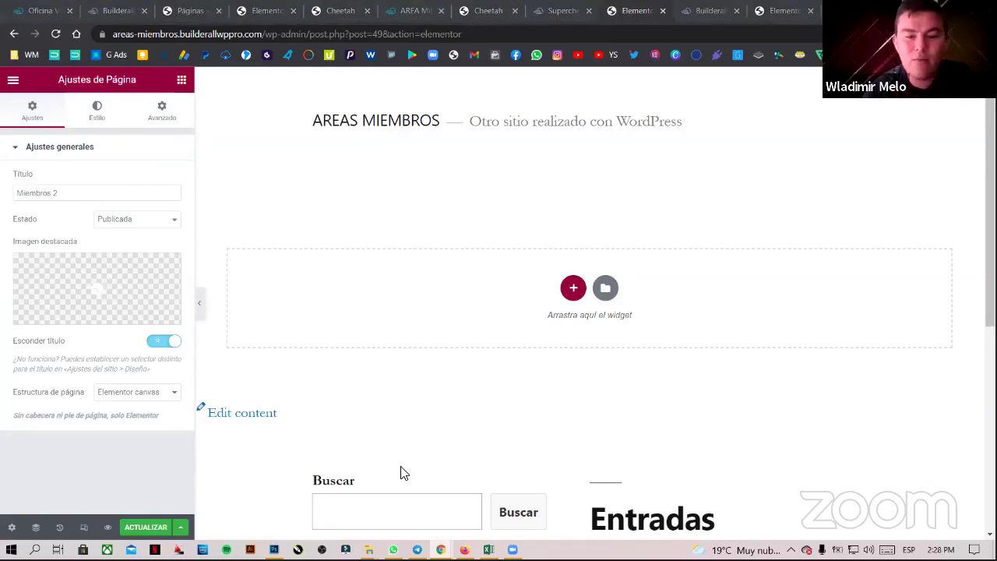
click(181, 80)
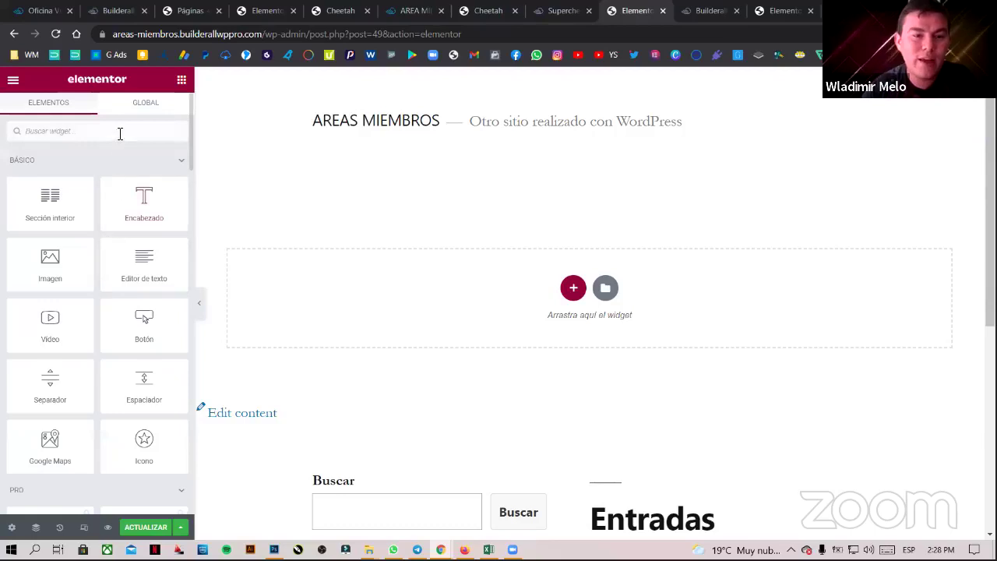
- Drag an HTML widget, found by searching 'ht', to the top of Miembros 2, then open Builderall Aplicaciones
text(ht)
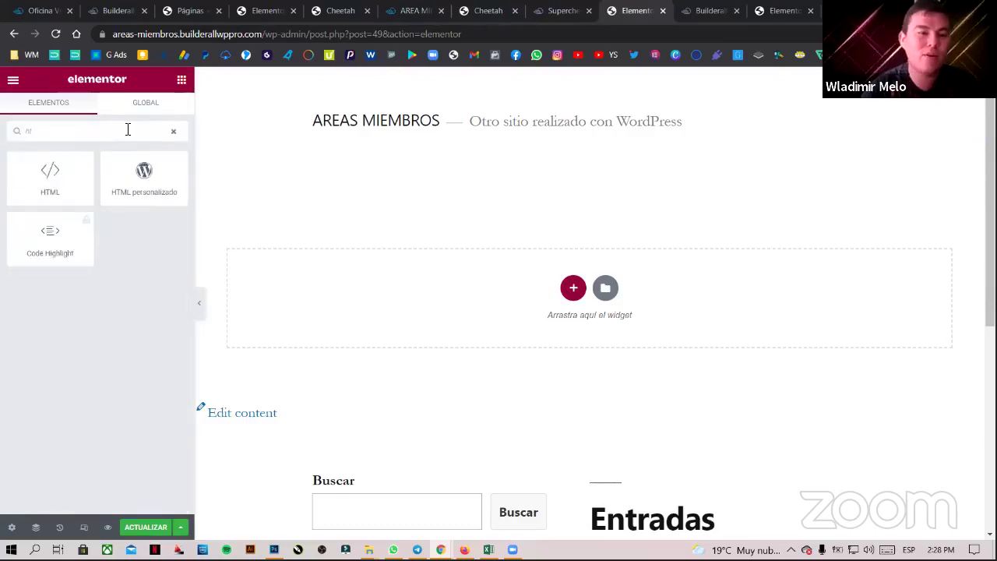
drag(62, 200, 567, 281)
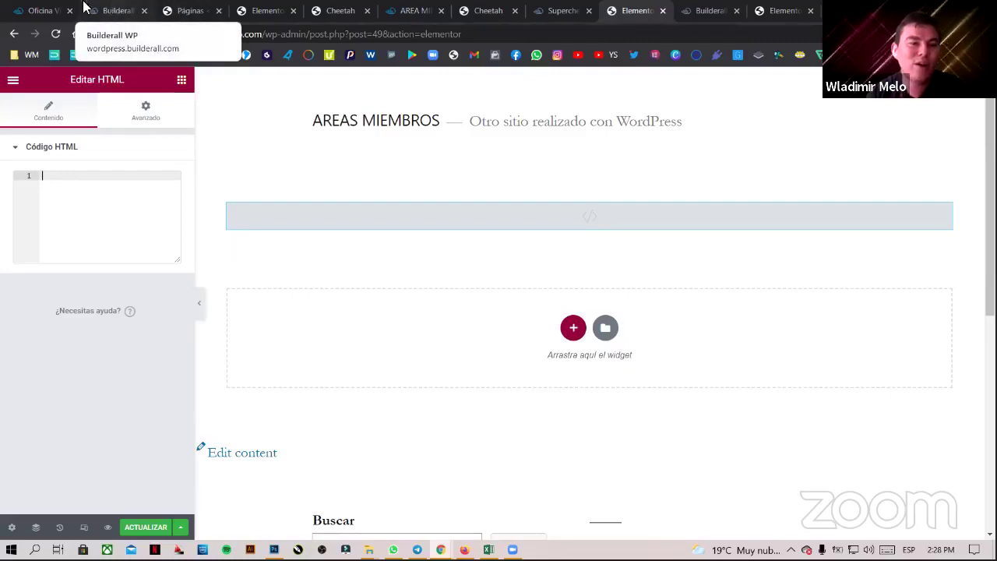
click(51, 9)
click(524, 92)
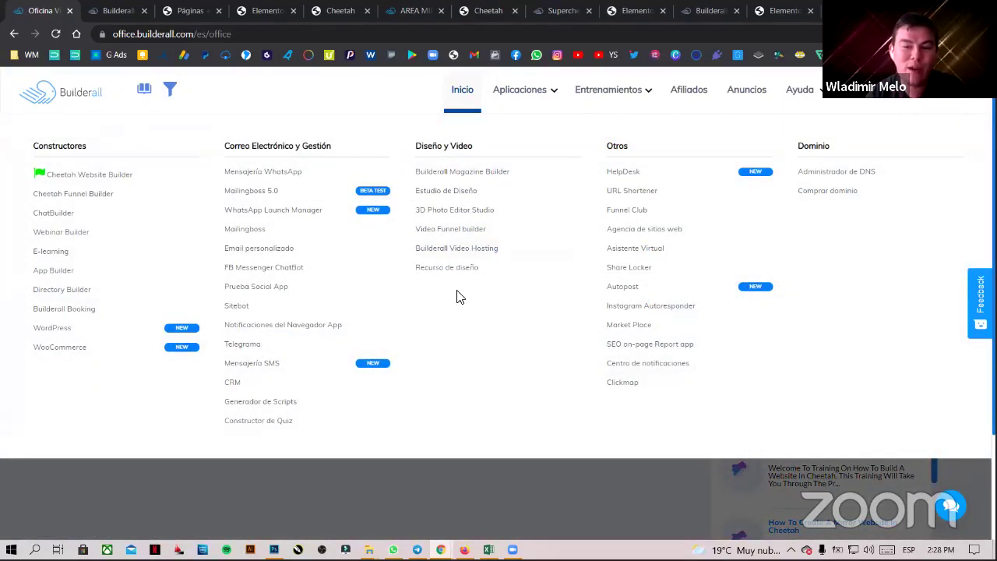
- Launch E-learning and open the embed codes for the first course
click(62, 262)
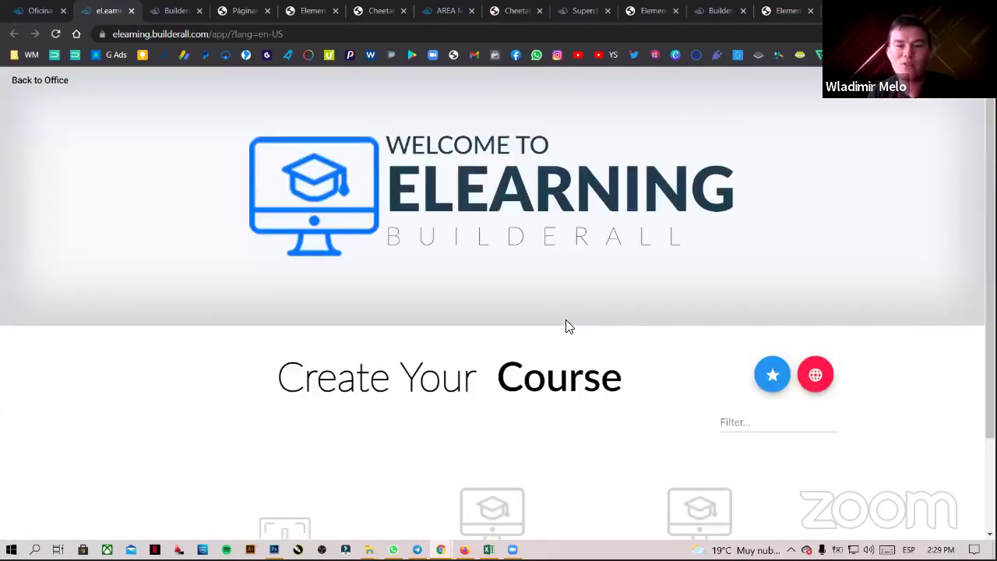
scroll(717, 325, down, 1)
scroll(622, 326, down, 1)
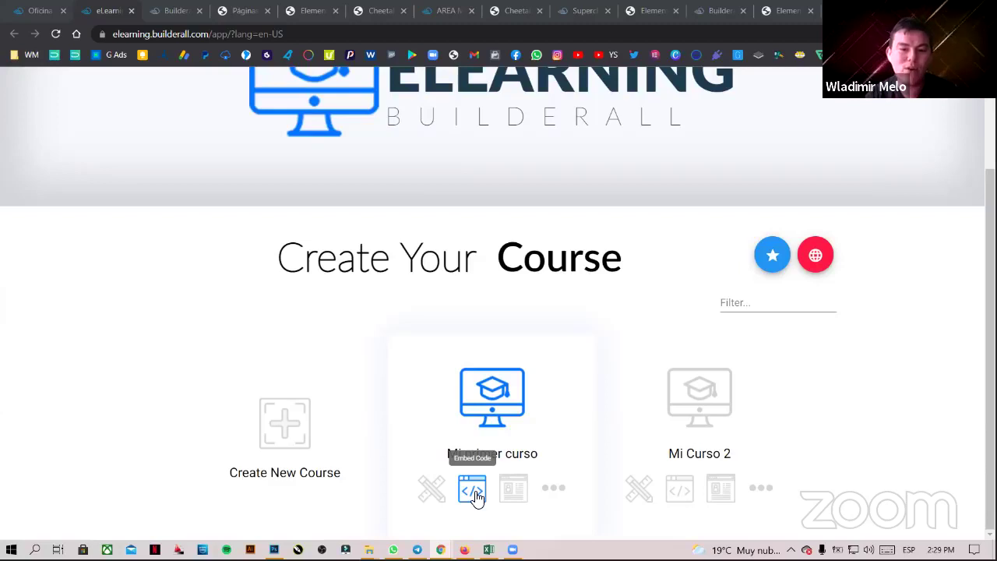
click(475, 493)
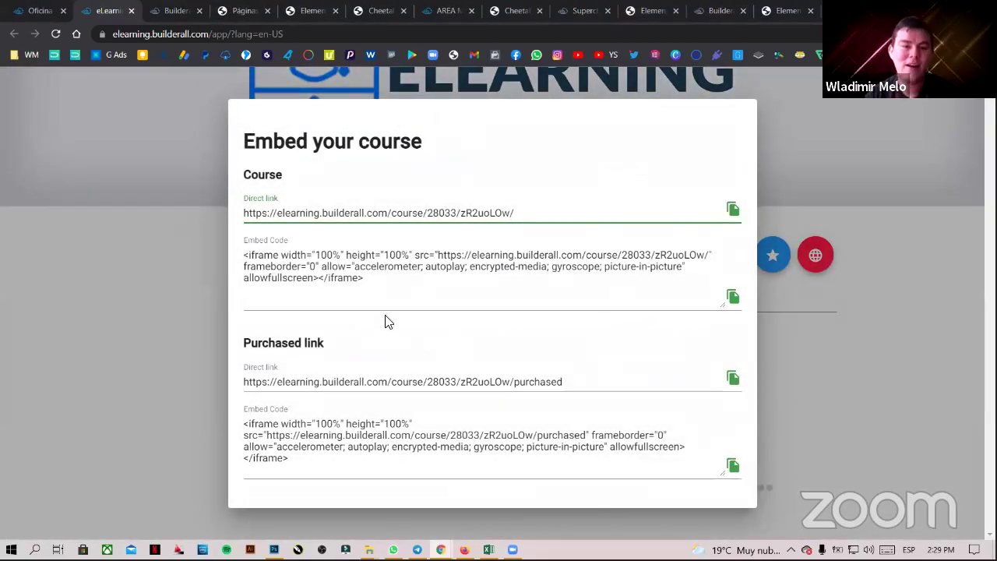
- Select and copy the full Course Embed Code iframe, then return to Elementor
drag(533, 213, 223, 209)
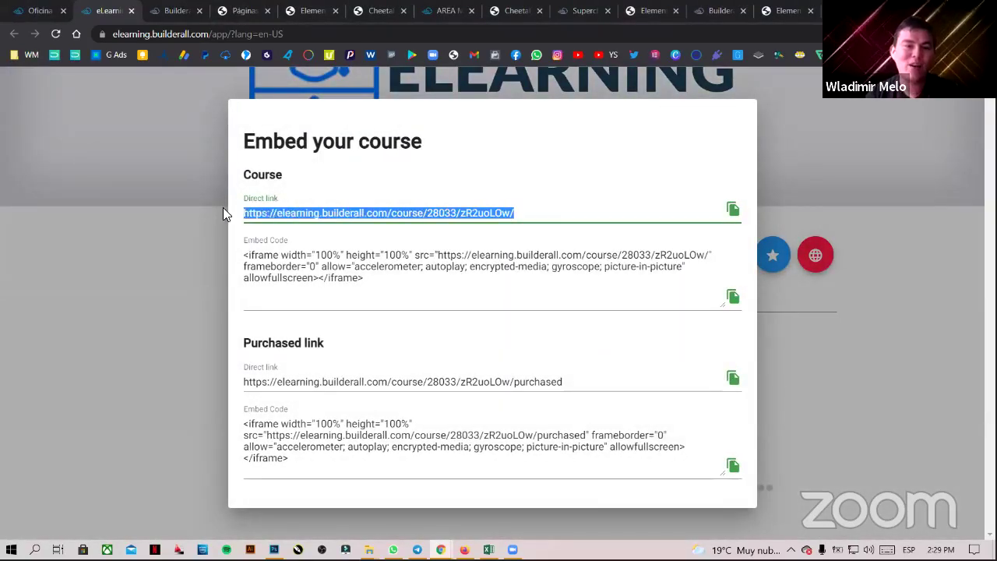
drag(372, 280, 230, 256)
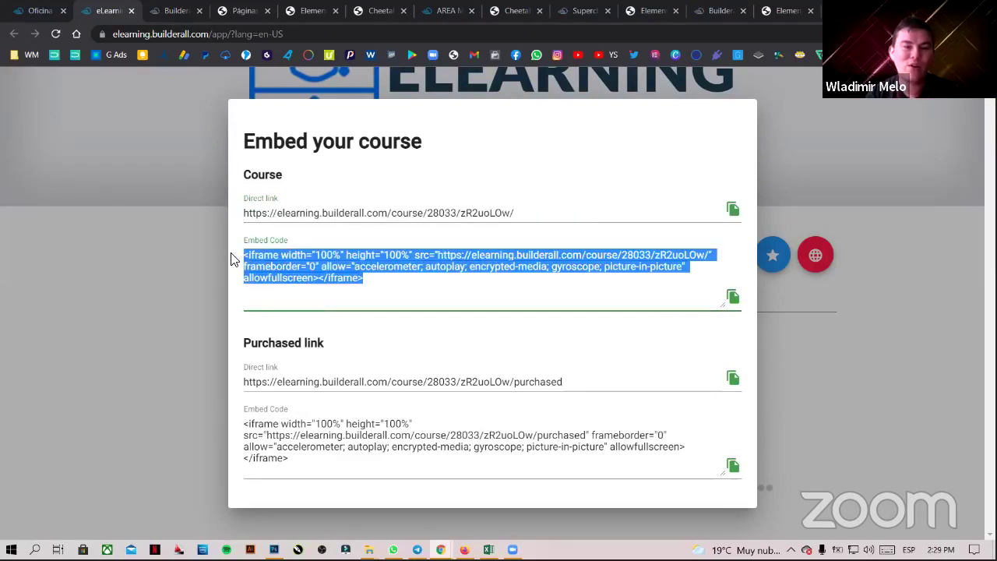
click(363, 278)
drag(374, 278, 243, 256)
key(ctrl+c)
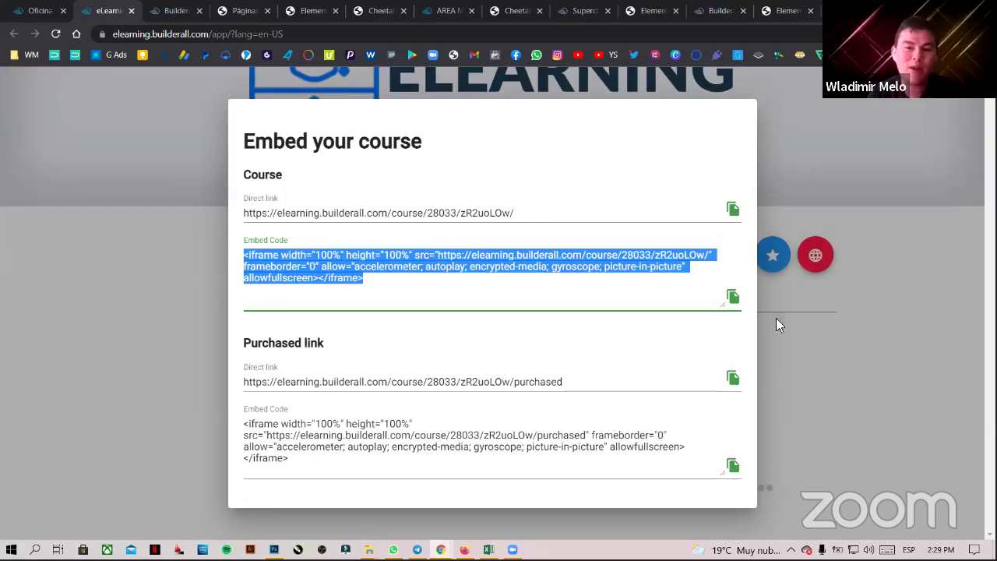
click(644, 10)
- Paste the course embed code into the HTML widget and change height="100%" to 700
click(101, 188)
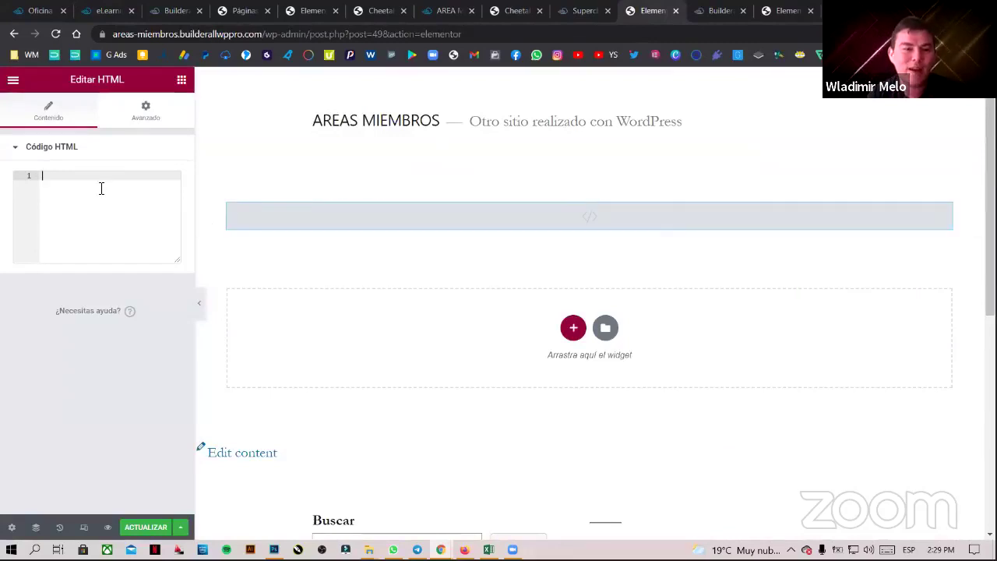
key(ctrl+v)
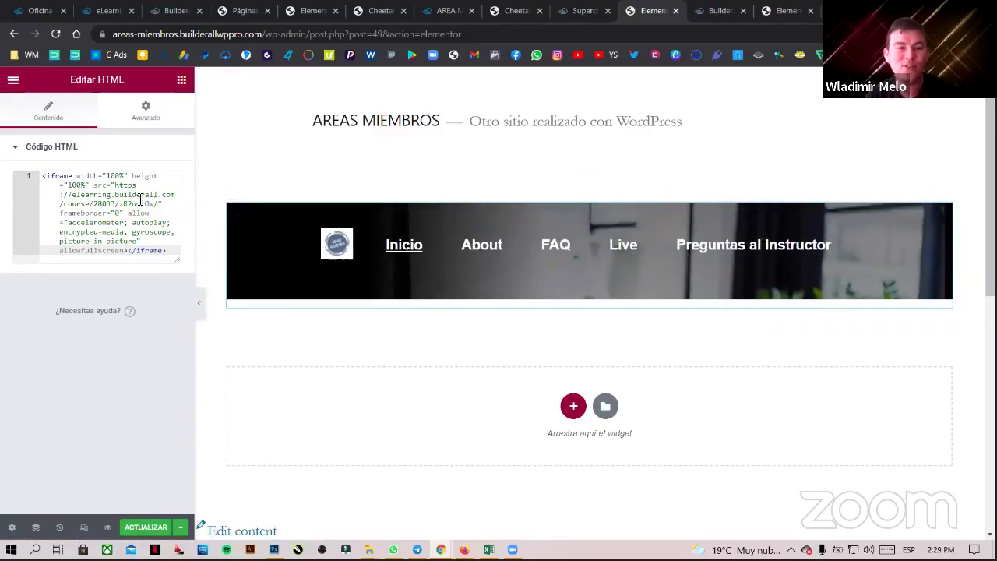
drag(76, 176, 132, 177)
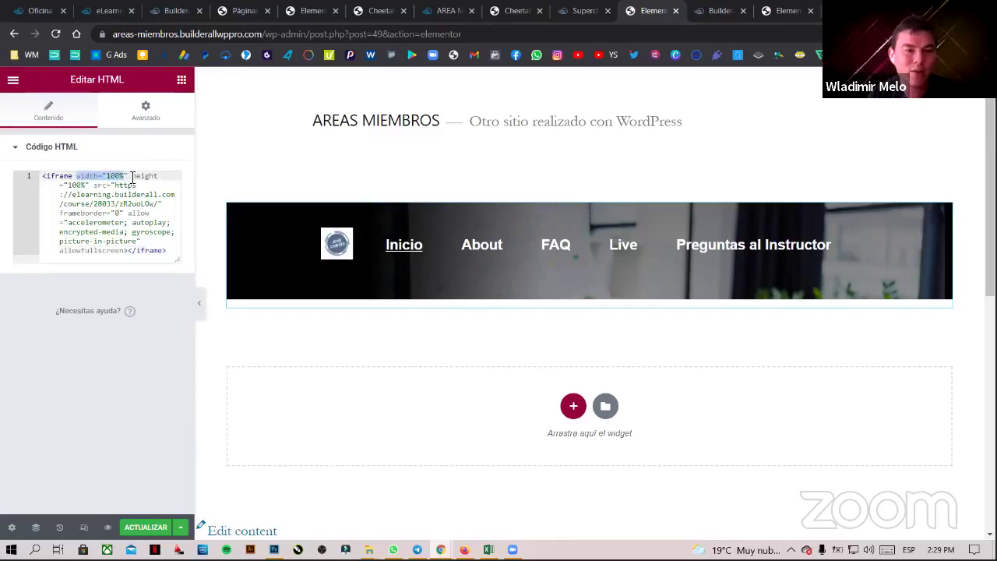
click(137, 176)
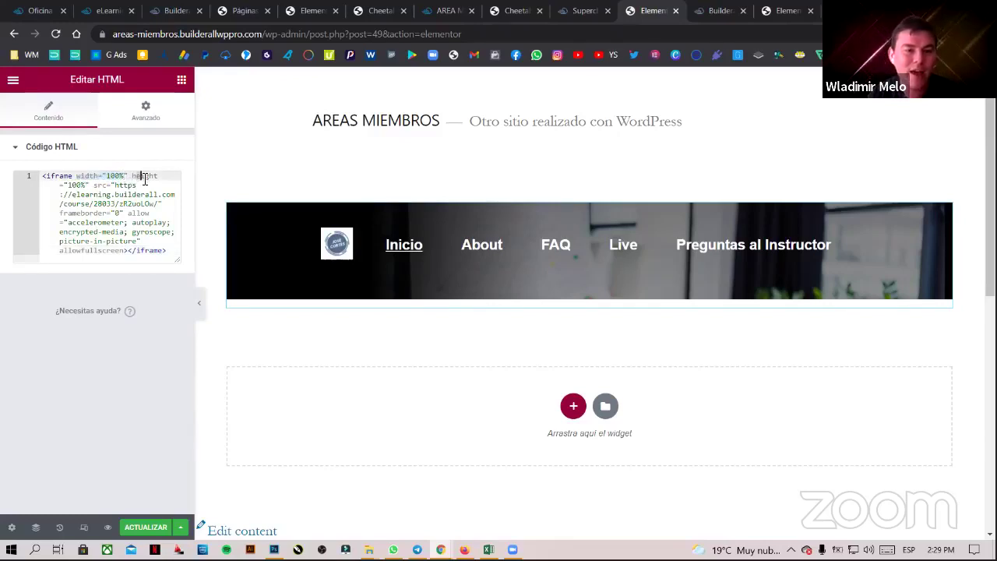
click(71, 185)
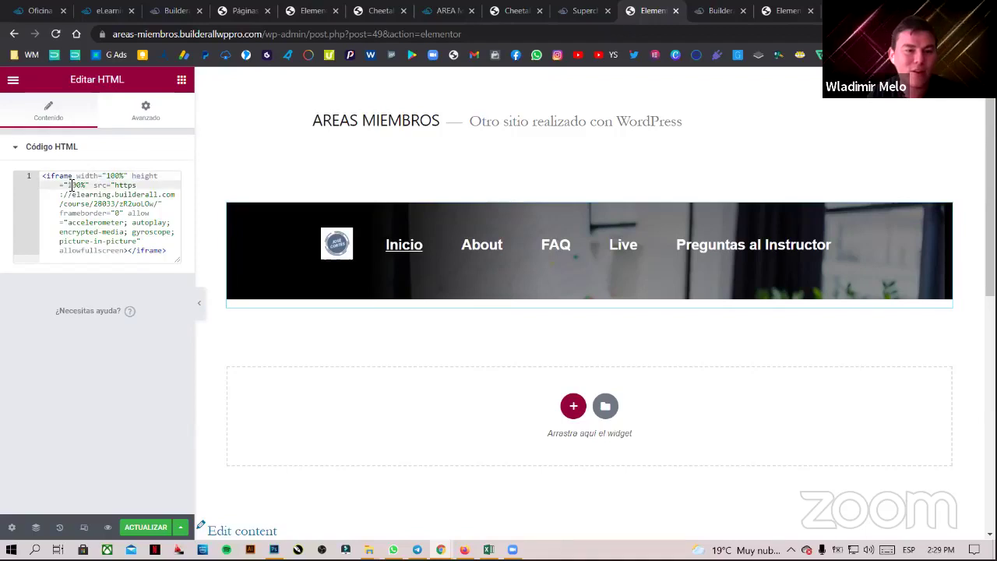
drag(69, 185, 86, 185)
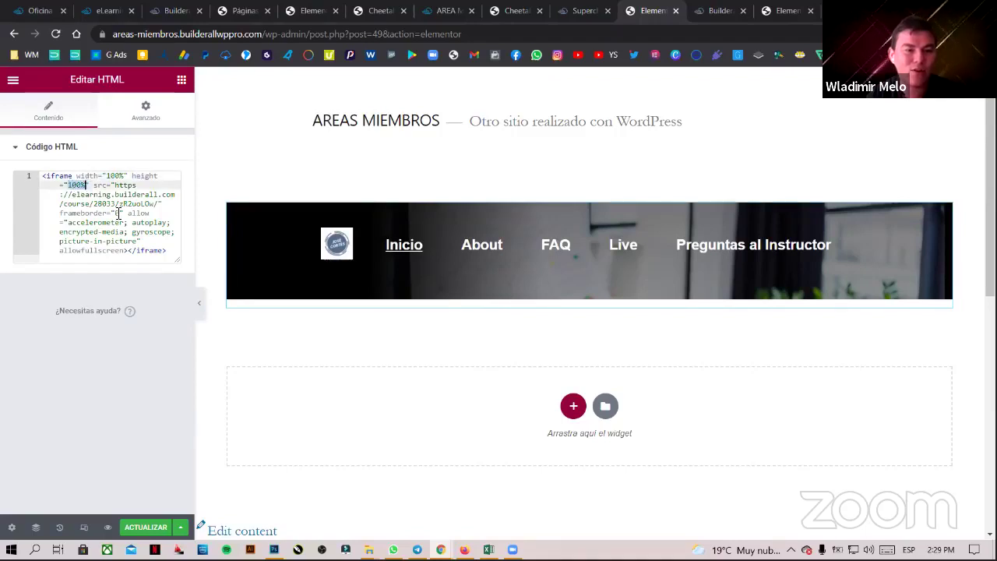
text(700)
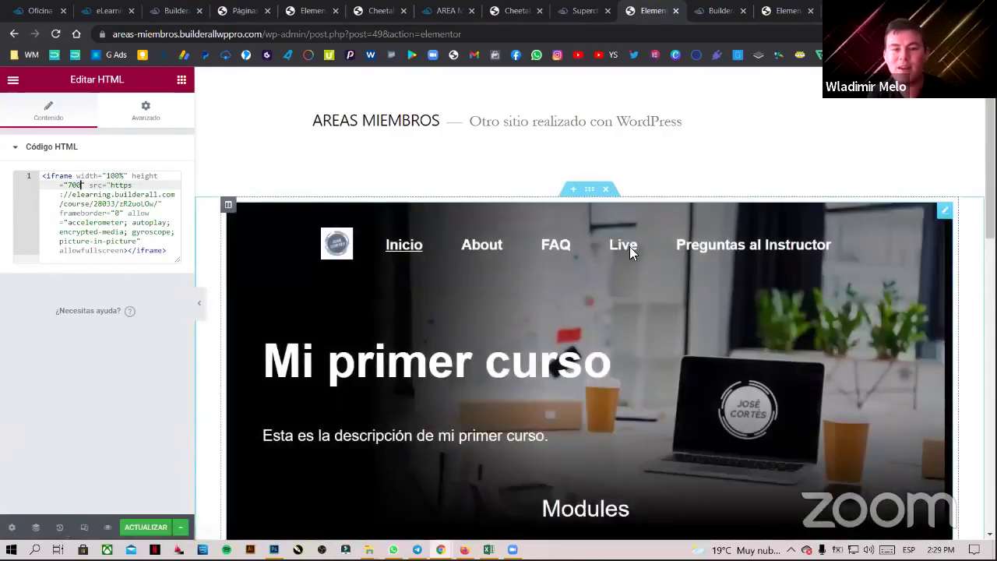
- Select the iframe's src URL, then go to the Cheetah page list
scroll(973, 363, down, 1)
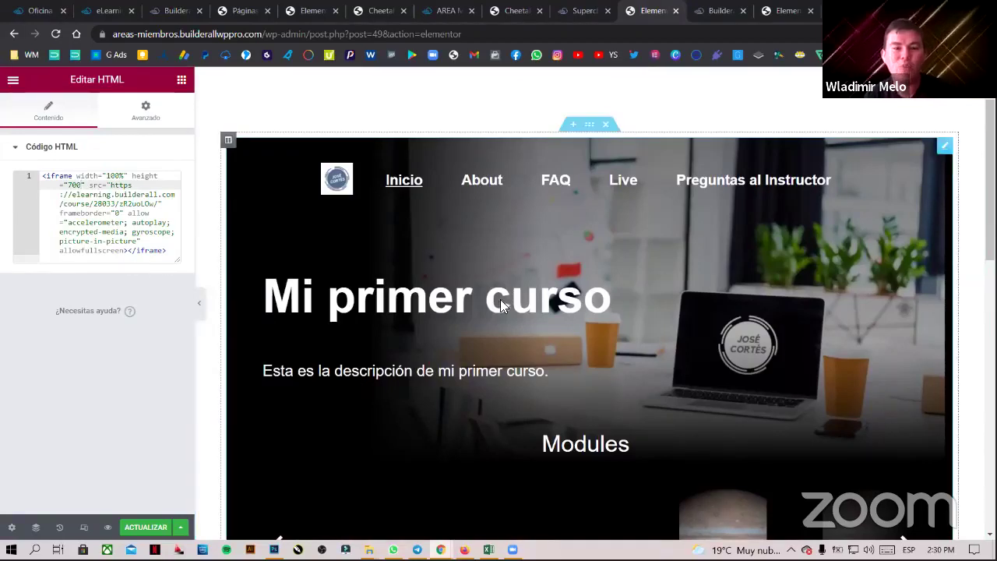
scroll(646, 381, down, 2)
scroll(675, 407, up, 2)
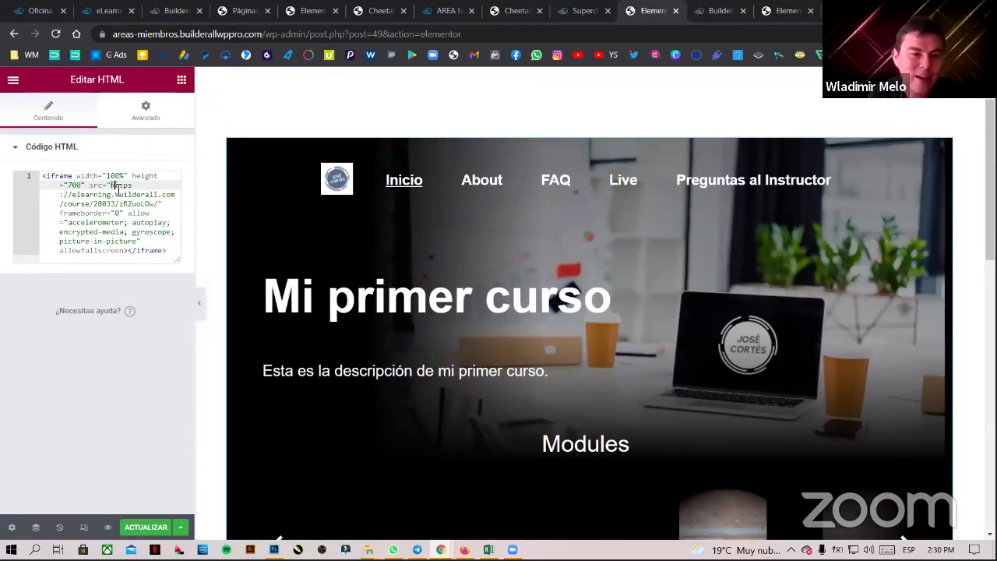
drag(111, 185, 161, 204)
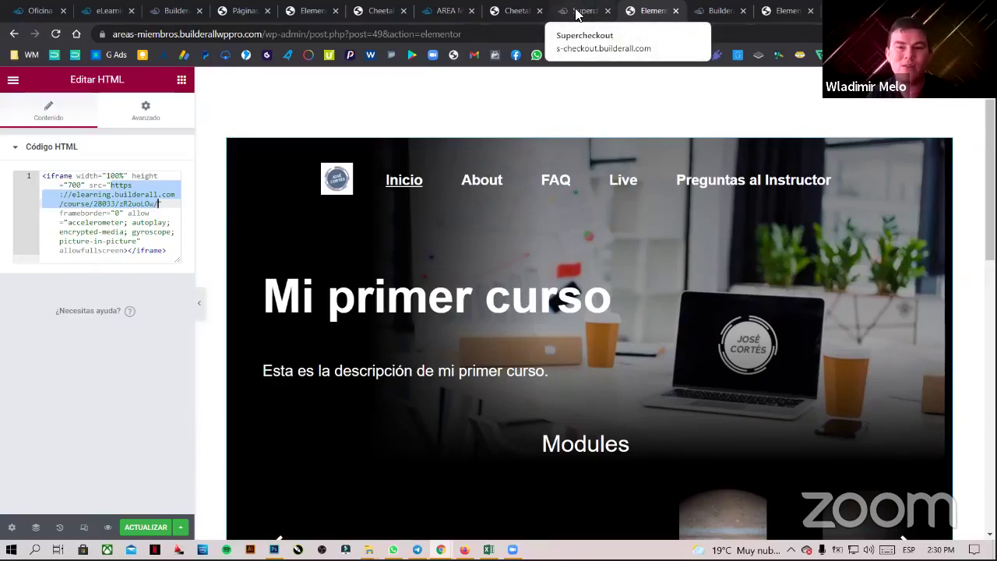
click(380, 11)
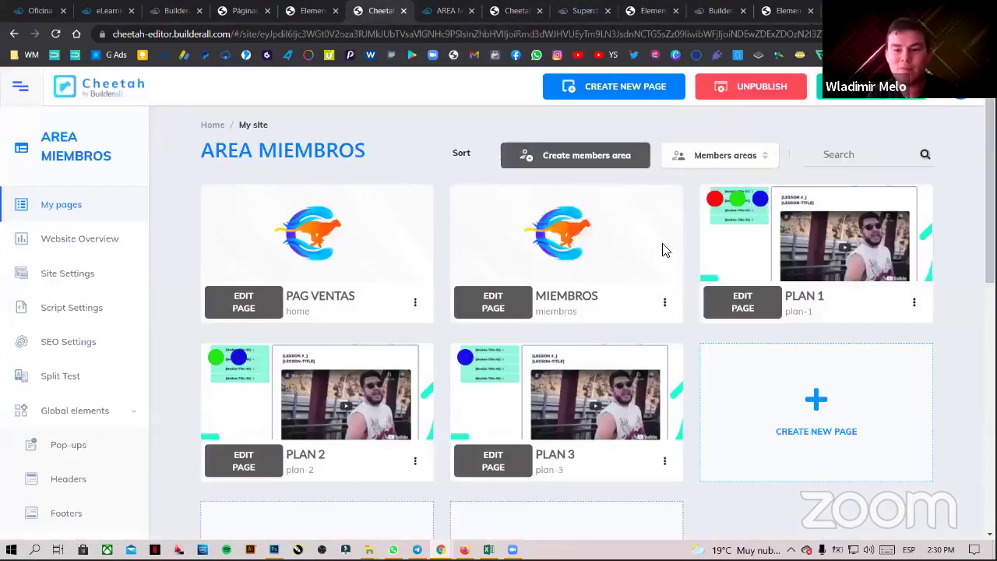
- Open the live PLAN 2 login page from Cheetah's My pages and copy its URL
click(415, 461)
click(370, 381)
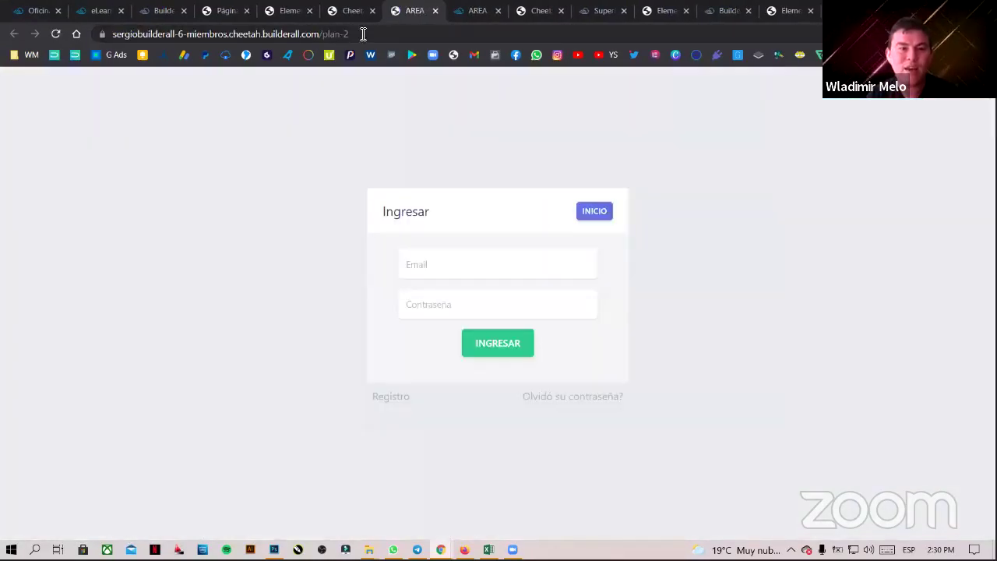
click(370, 32)
key(ctrl+c)
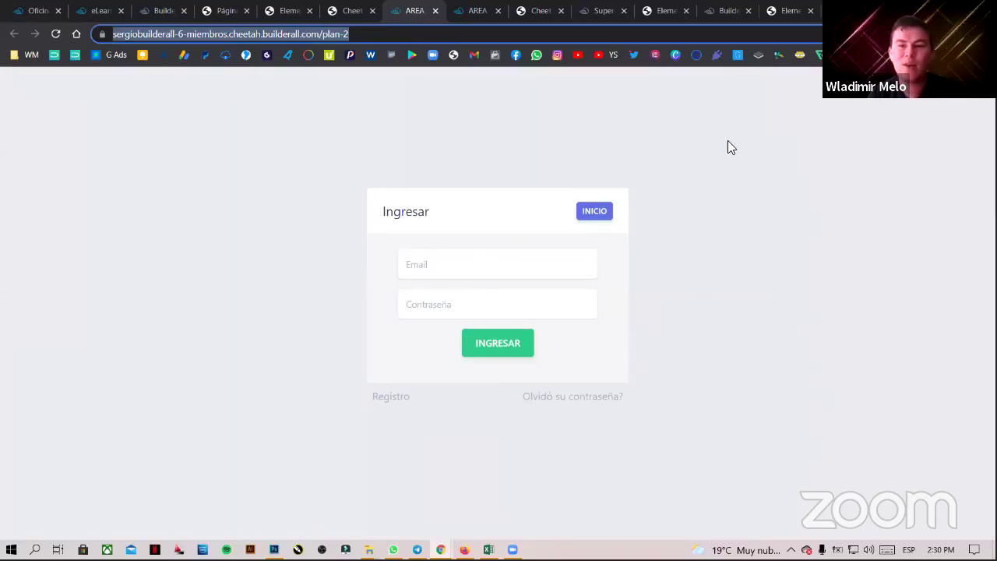
click(650, 12)
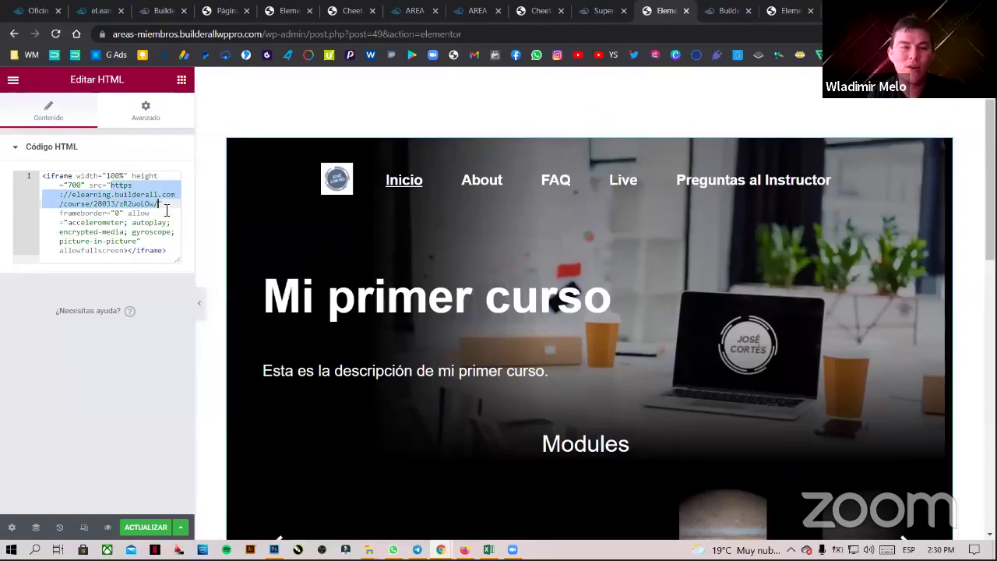
- Replace the iframe src with the plan-2 login URL, preview full width, and save with ACTUALIZAR
key(BackSpace)
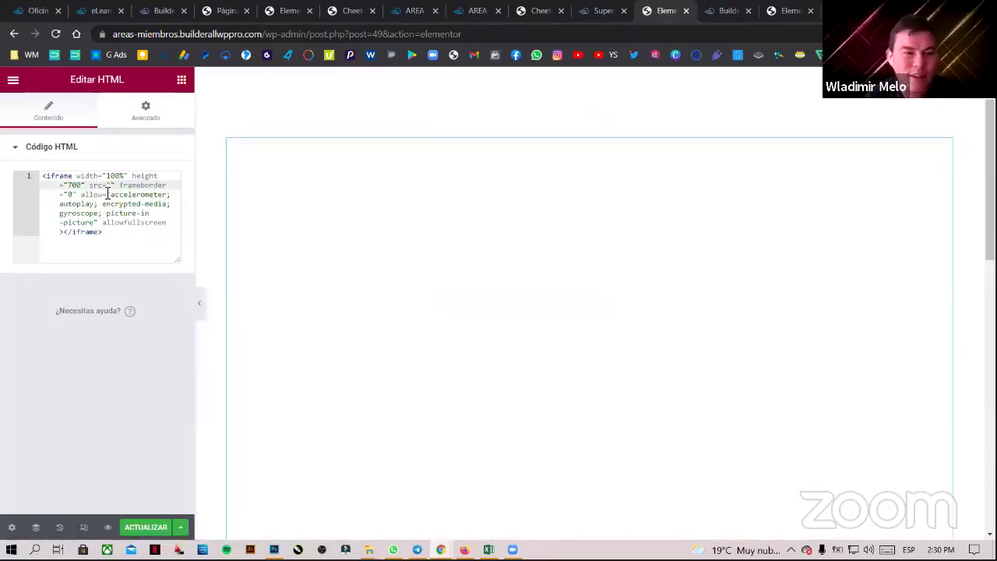
key(ctrl+v)
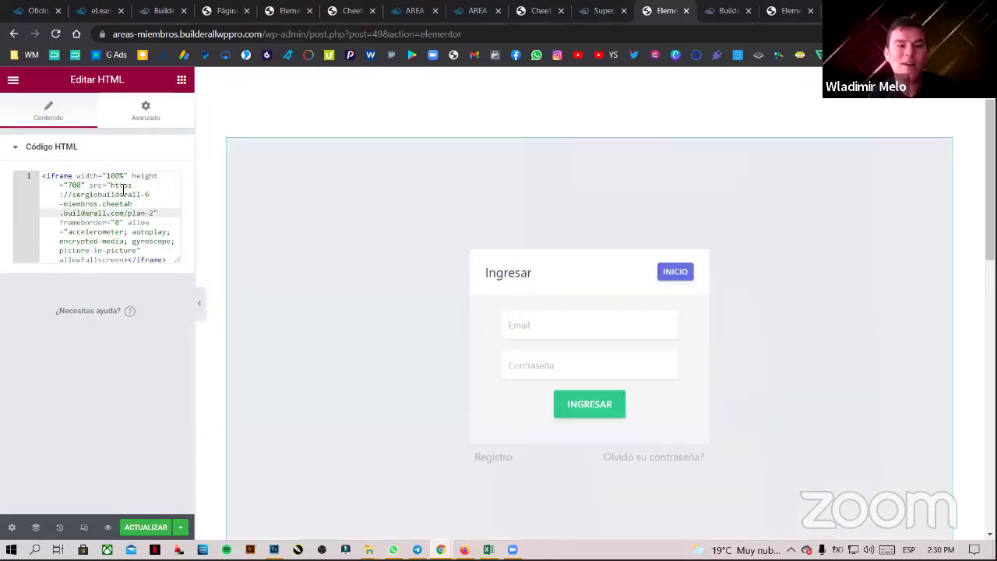
click(198, 303)
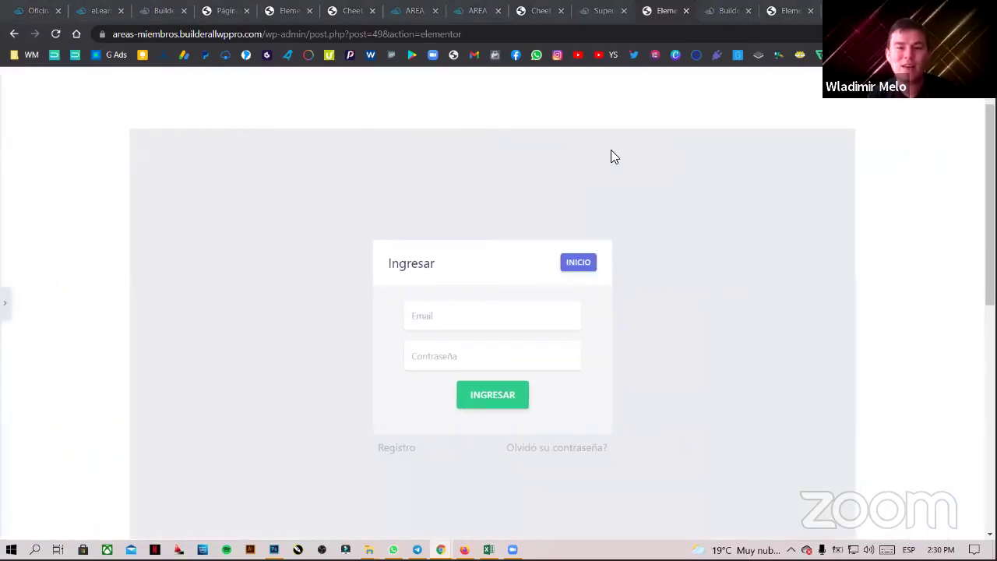
scroll(612, 362, down, 3)
scroll(622, 358, up, 3)
scroll(623, 357, up, 1)
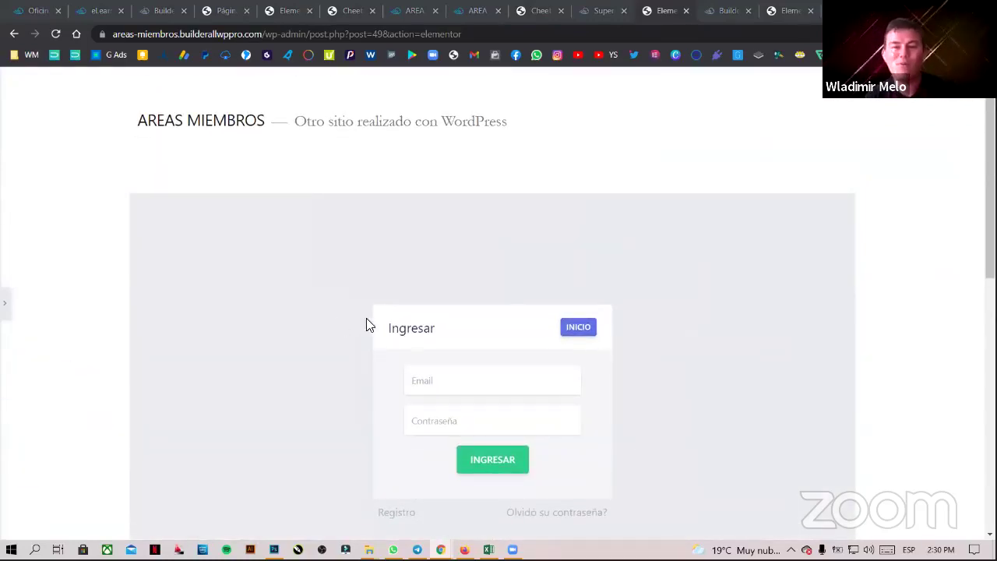
scroll(550, 330, down, 1)
click(5, 302)
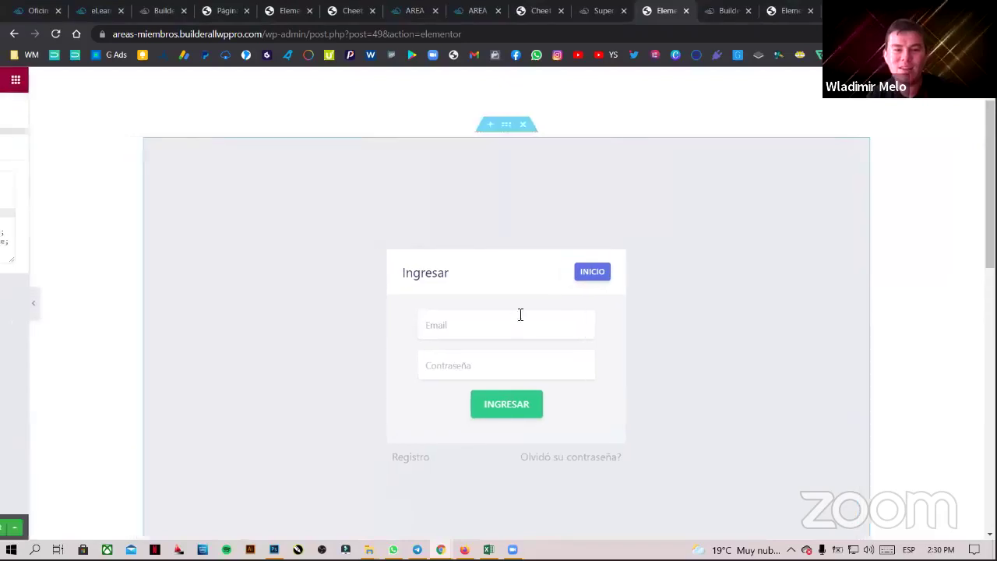
click(146, 528)
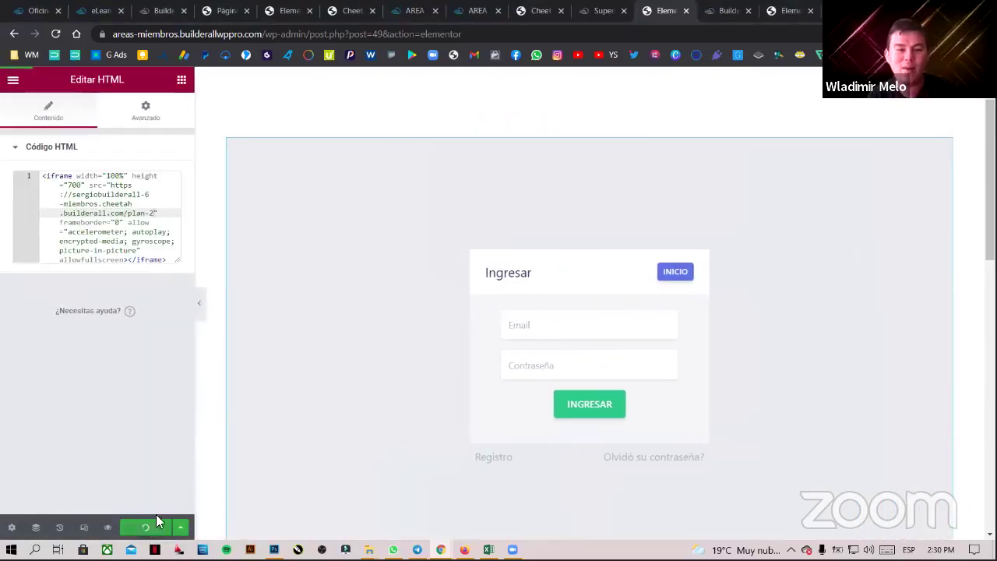
scroll(568, 213, up, 1)
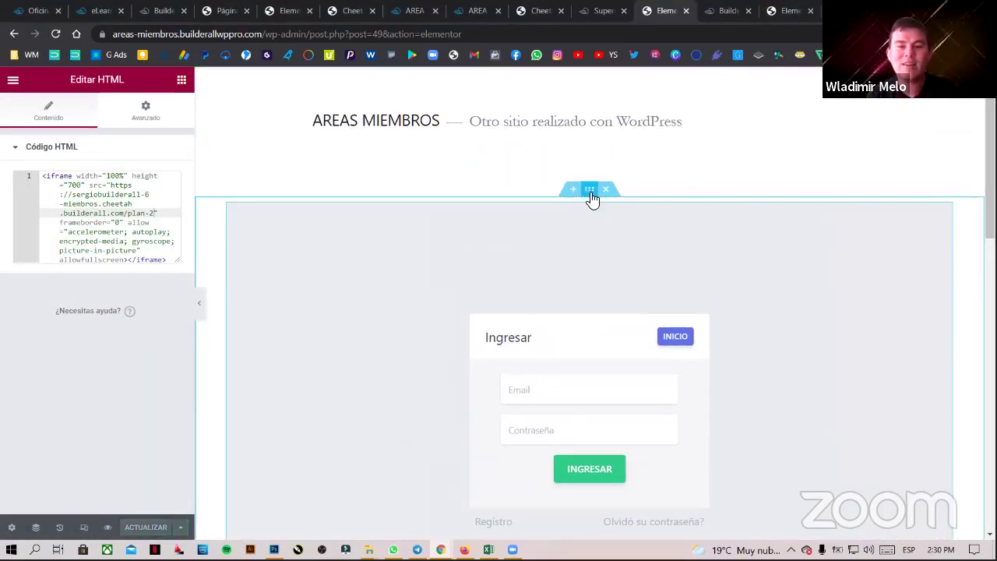
- Set the login section to Ancho completo with Altura mínima 100 VH and save
click(589, 189)
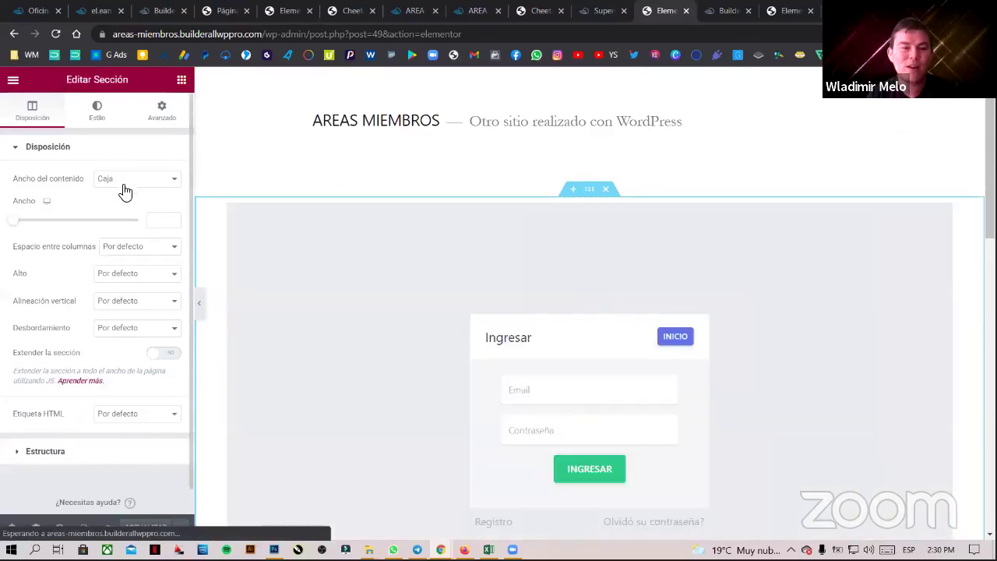
click(122, 181)
click(129, 207)
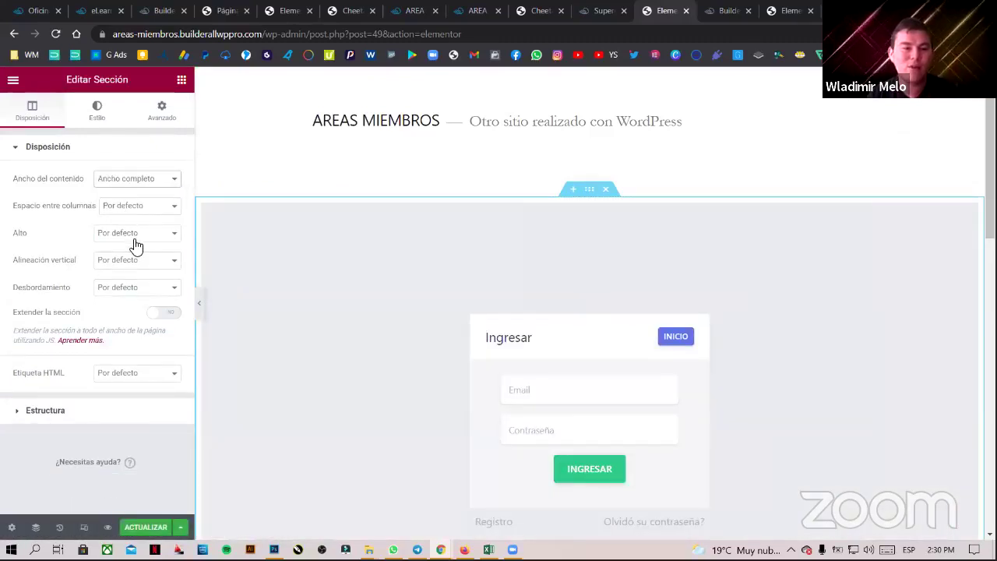
click(140, 236)
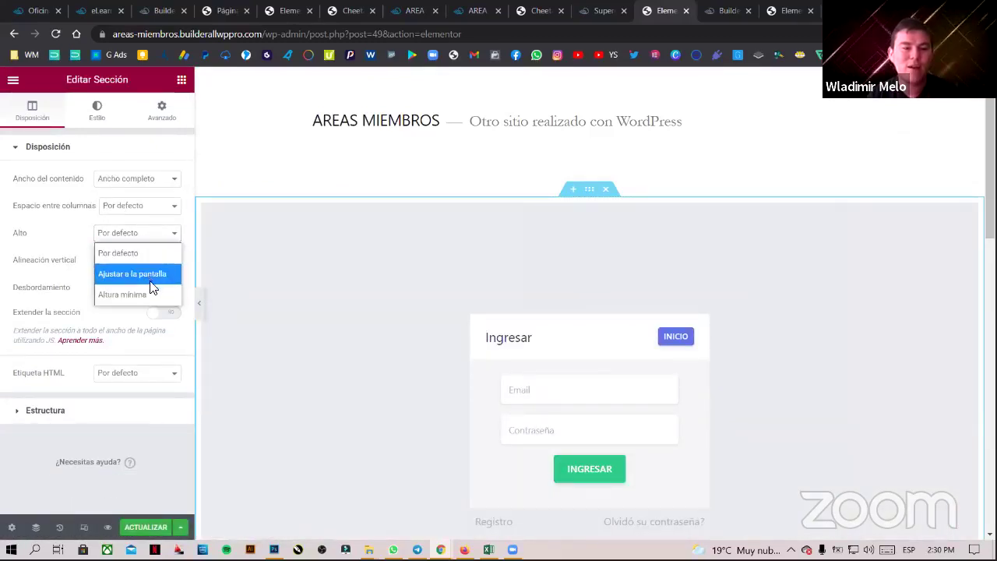
click(144, 294)
click(163, 256)
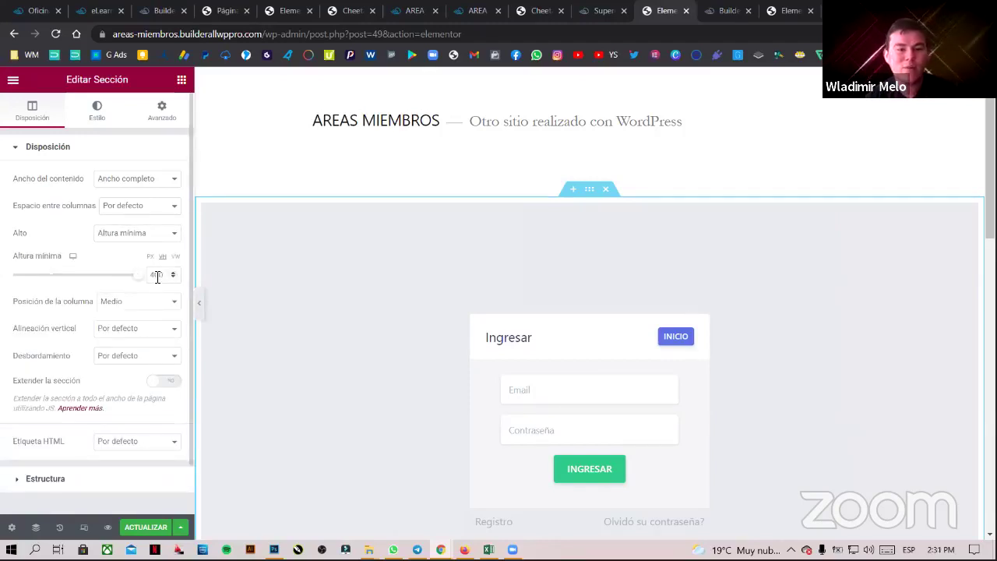
click(148, 275)
text(100)
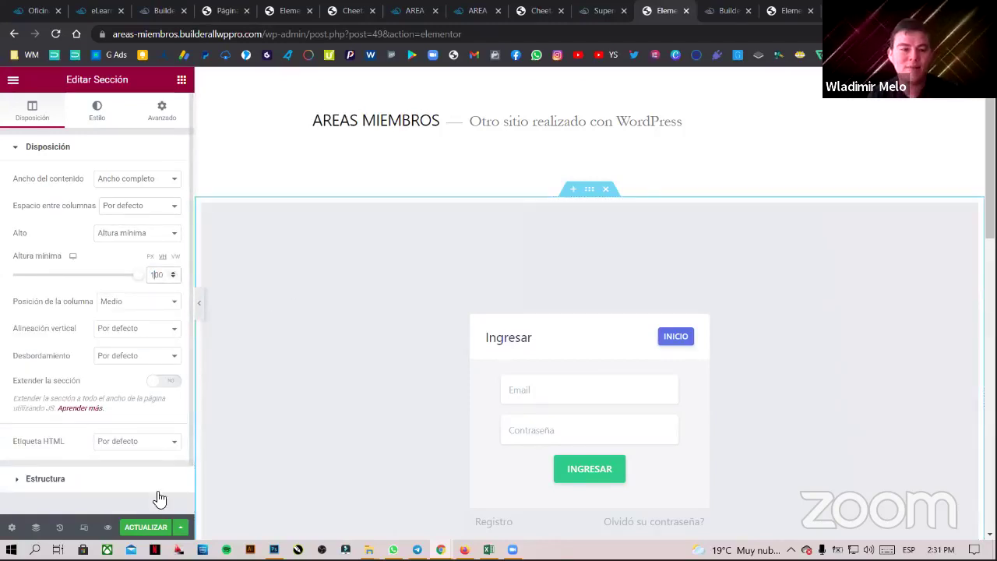
click(146, 528)
- Preview the full-width layout, then open Ajustes de Página's Estructura de página choices
click(199, 303)
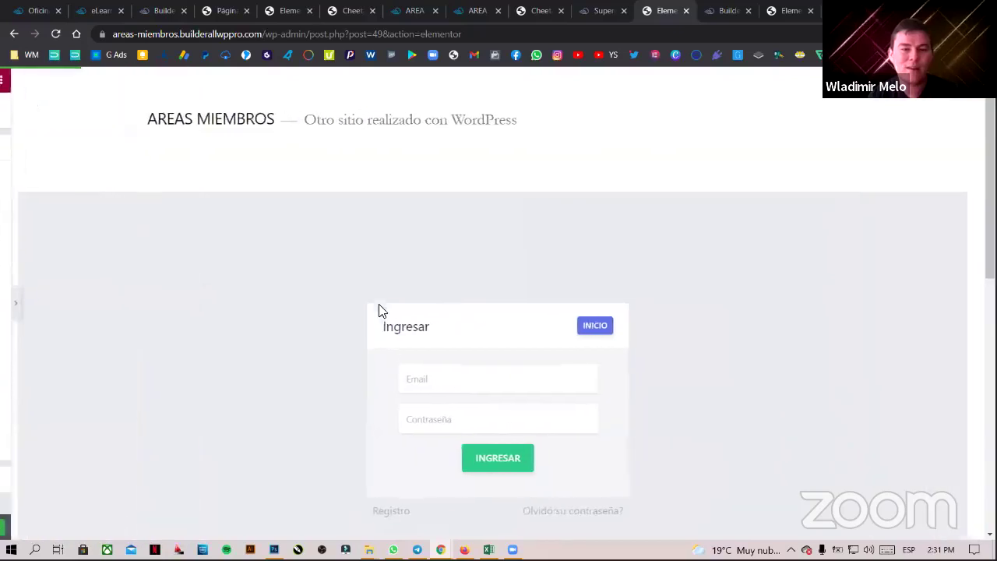
scroll(316, 305, down, 4)
scroll(316, 305, up, 4)
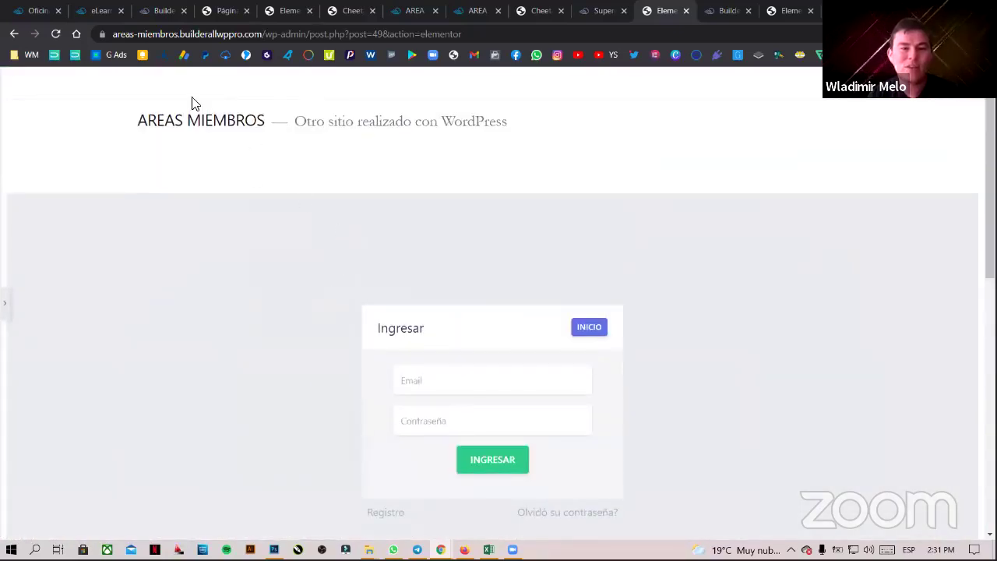
click(7, 303)
scroll(467, 273, down, 7)
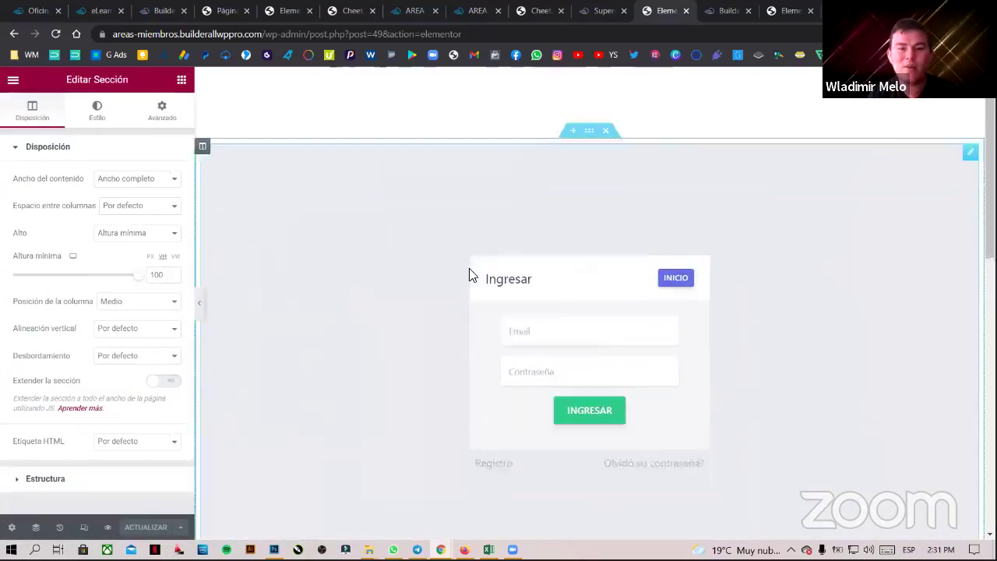
click(12, 527)
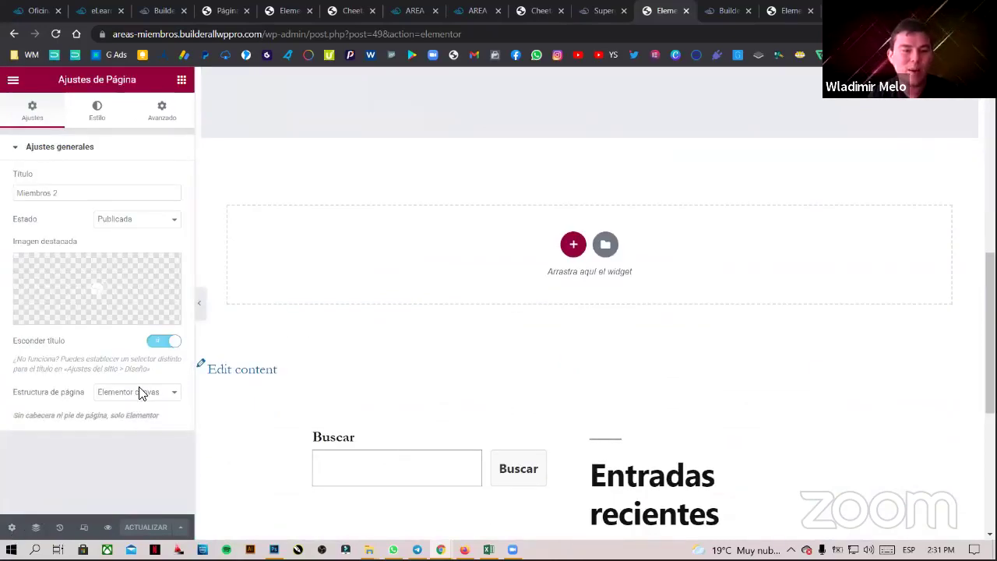
click(144, 393)
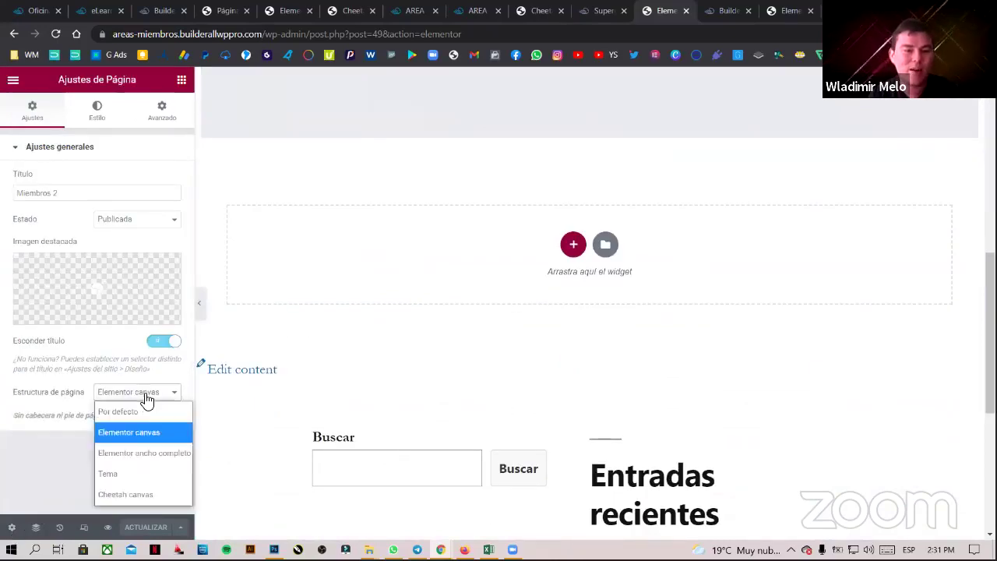
- Try Cheetah canvas as the page layout, then switch Estructura de página to Elementor canvas
click(151, 494)
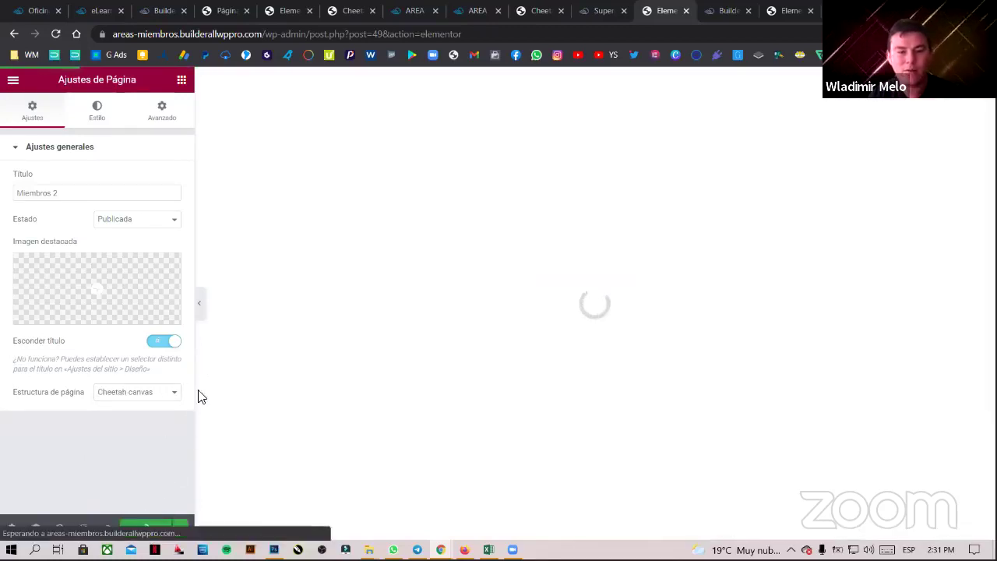
click(199, 303)
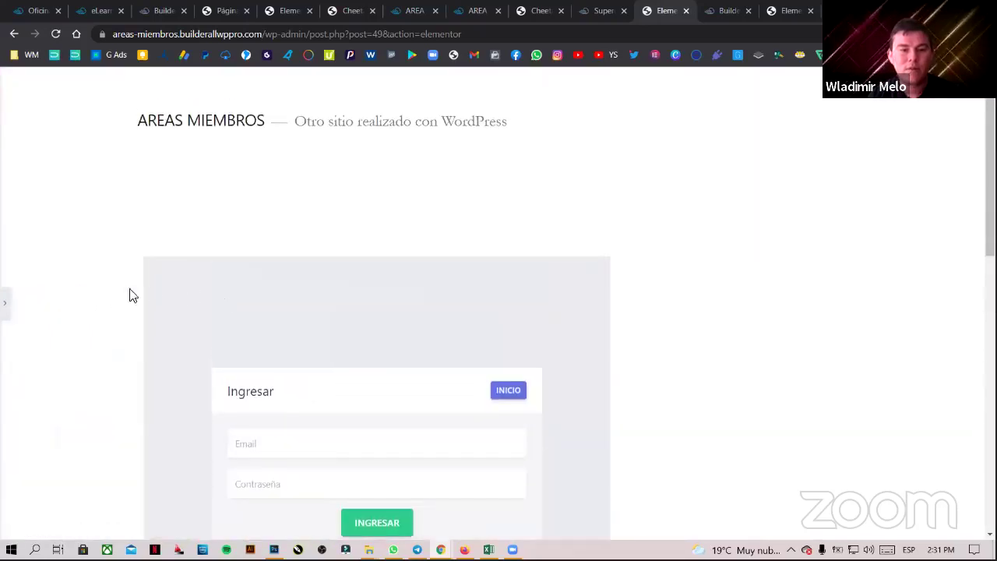
click(5, 303)
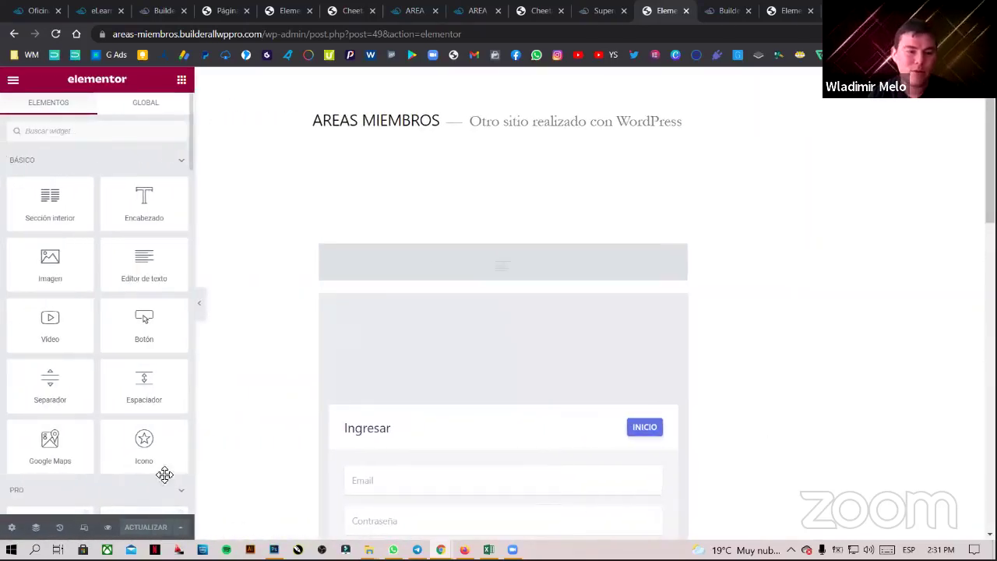
click(12, 527)
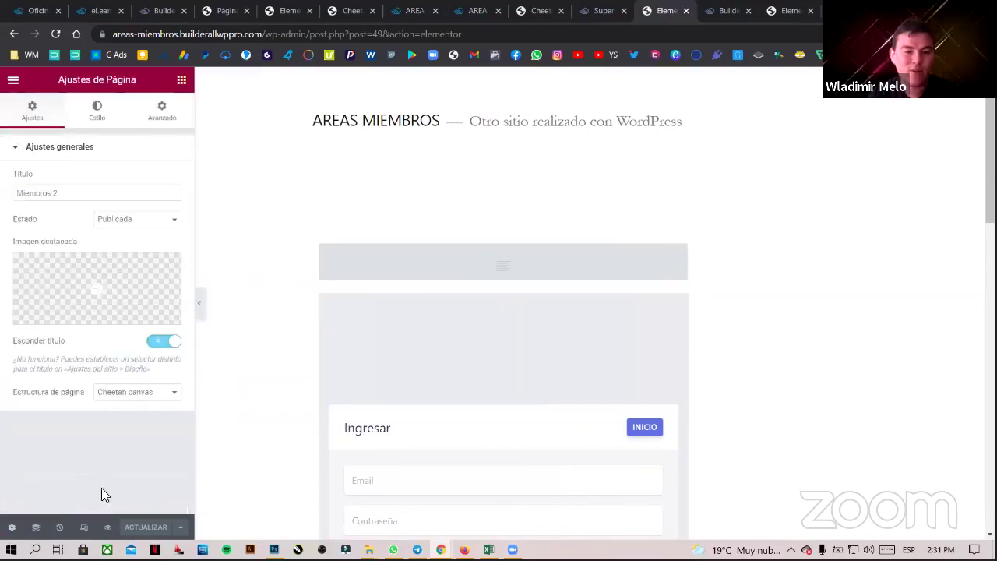
click(156, 397)
click(140, 434)
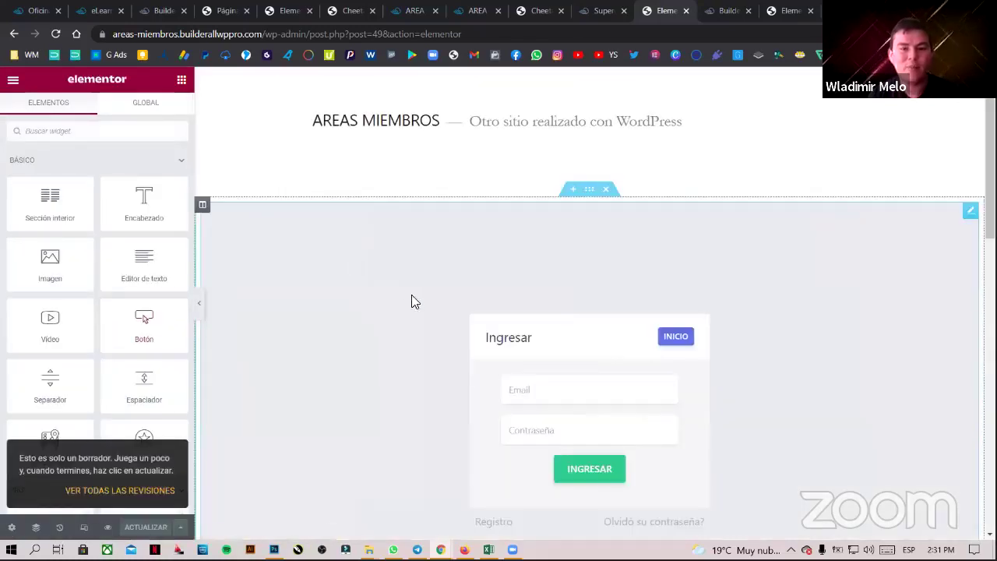
scroll(499, 320, down, 2)
scroll(477, 315, up, 2)
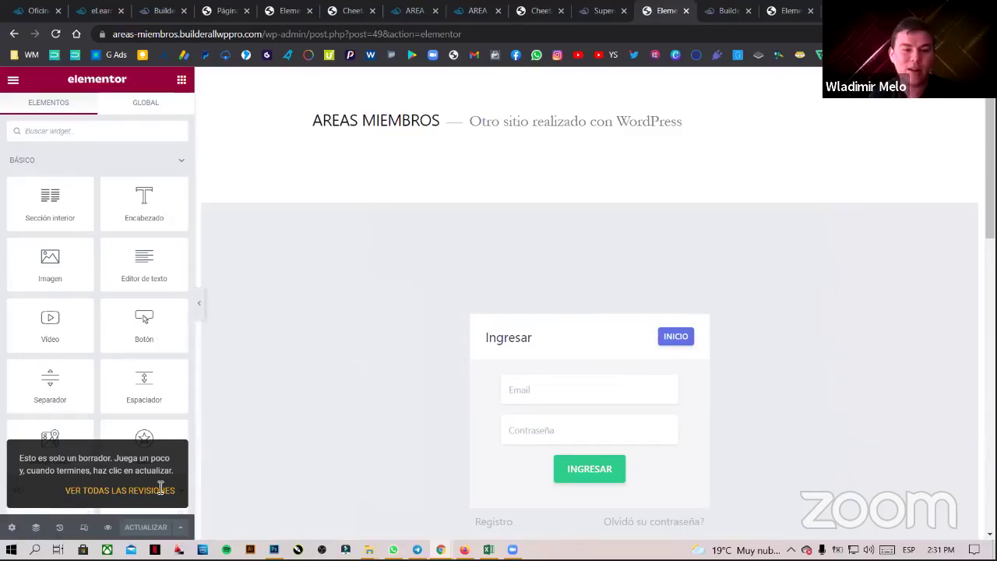
- Preview the Miembros 2 login form with the editing panel collapsed
click(199, 304)
drag(135, 118, 514, 138)
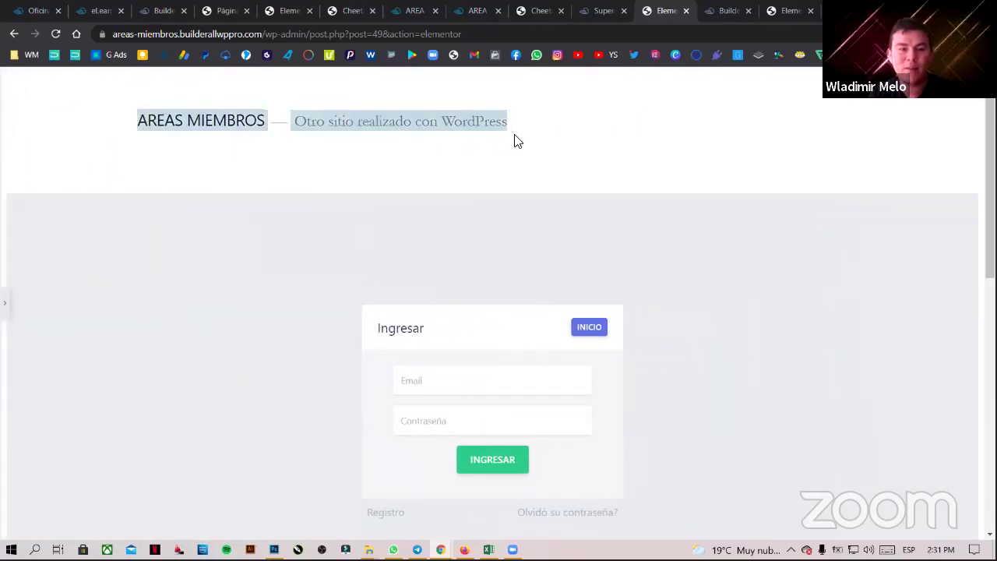
click(590, 140)
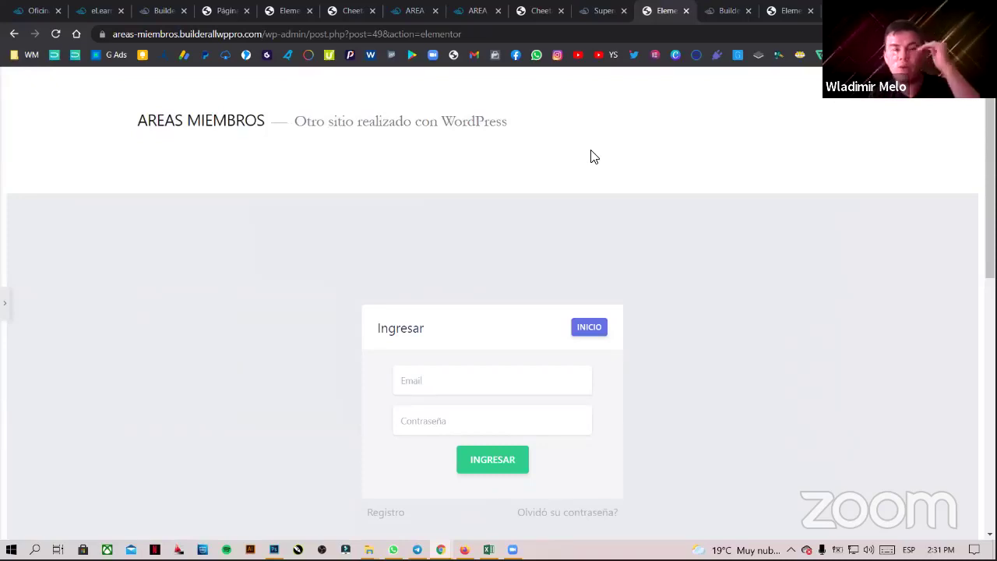
scroll(615, 233, down, 7)
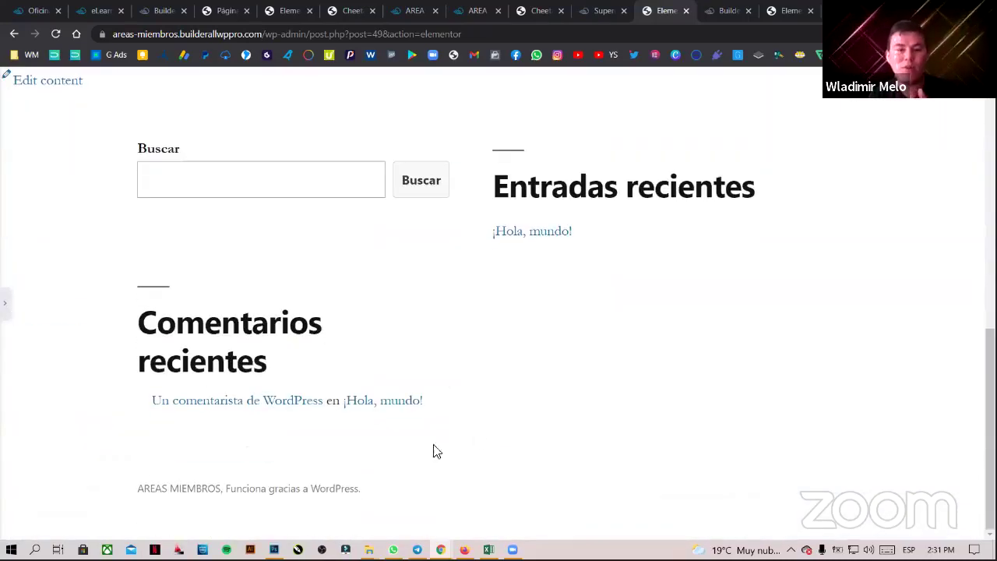
scroll(522, 426, up, 3)
scroll(521, 426, up, 4)
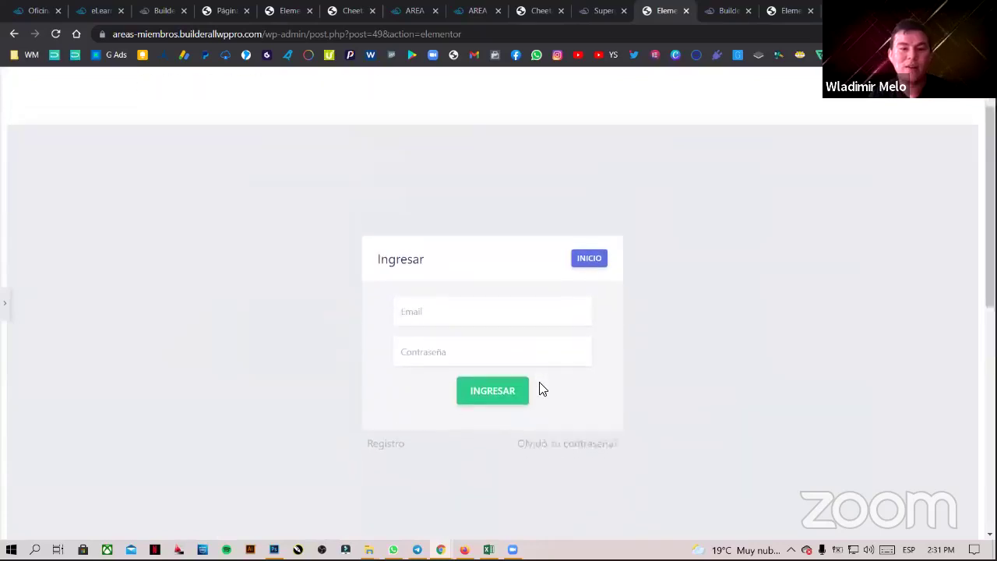
scroll(621, 345, down, 2)
scroll(241, 390, up, 1)
click(5, 303)
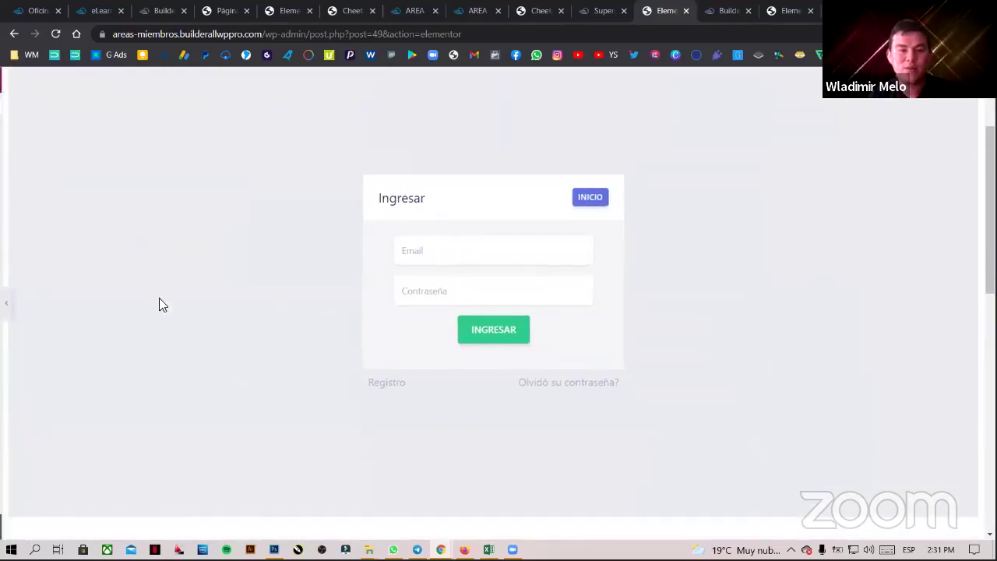
- View the live Miembros 2 page via Ver página, then start a new page from Añadir > Página
click(12, 79)
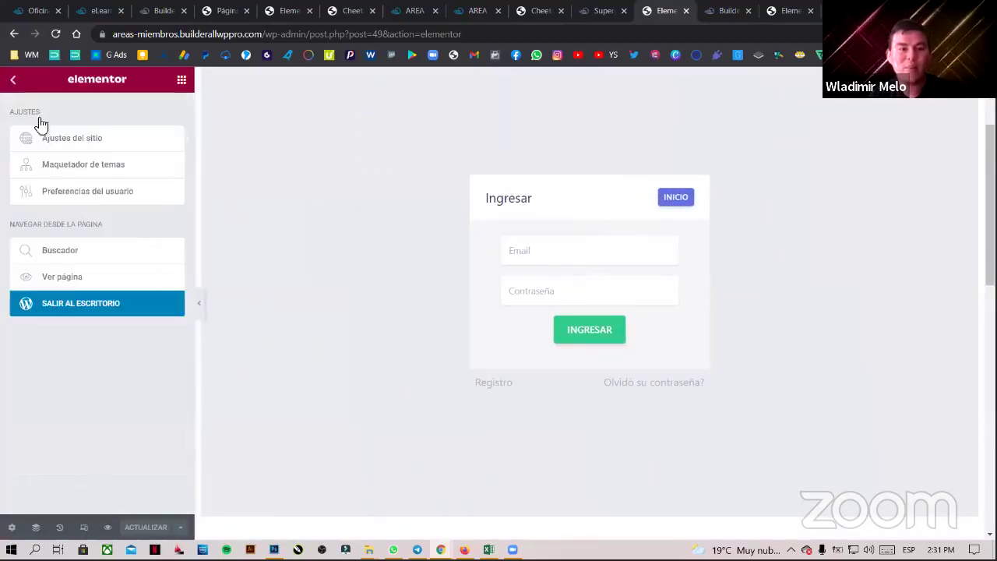
click(70, 279)
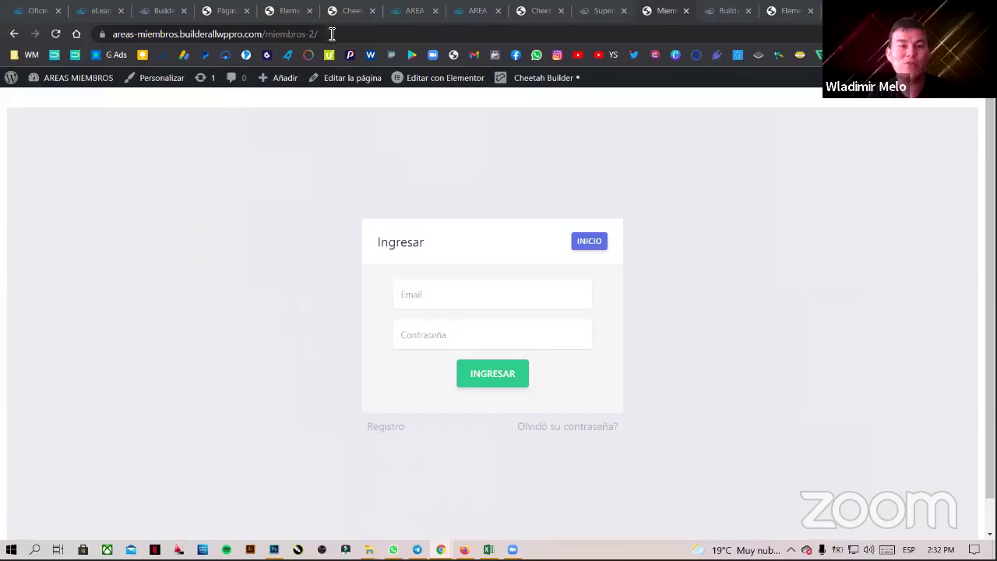
drag(315, 33, 107, 37)
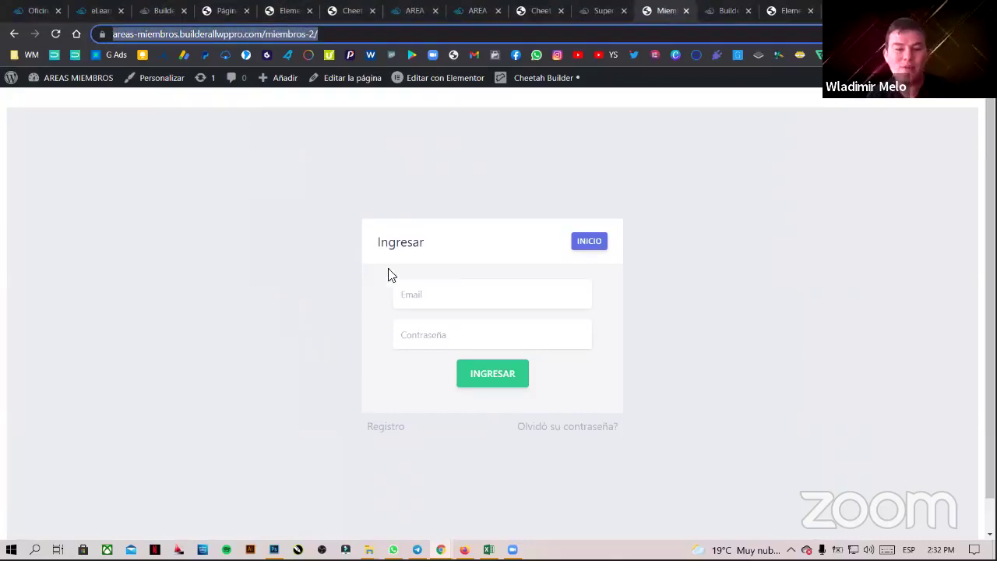
click(684, 286)
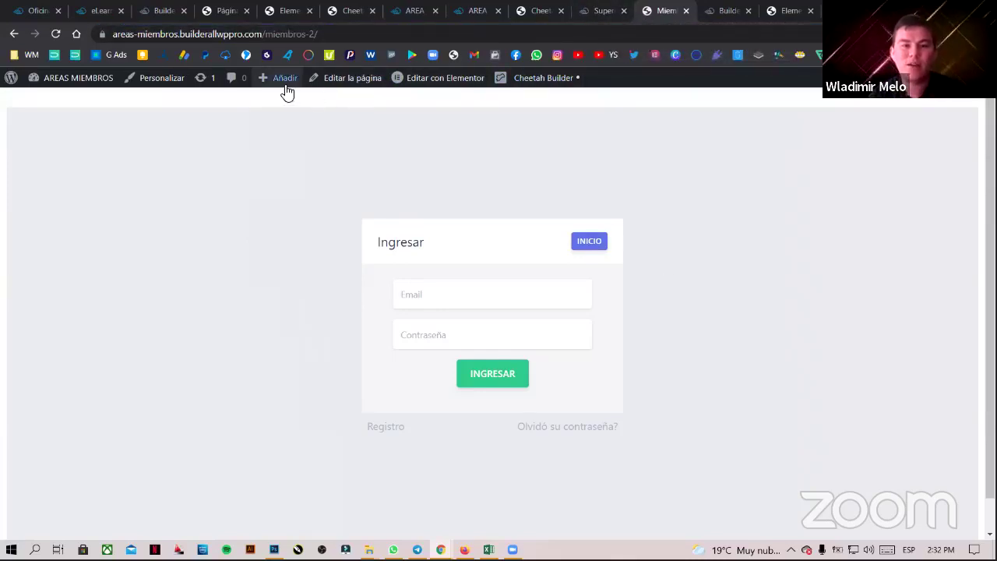
mouse_move(283, 81)
click(277, 139)
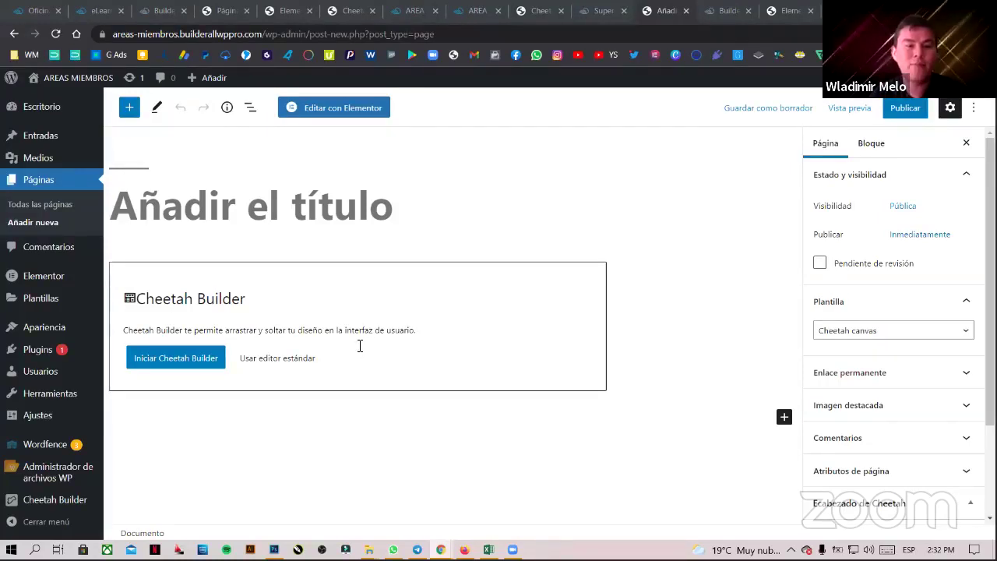
- Title the new page 'Miembros 3' and publish it
click(240, 204)
text(Mimebros)
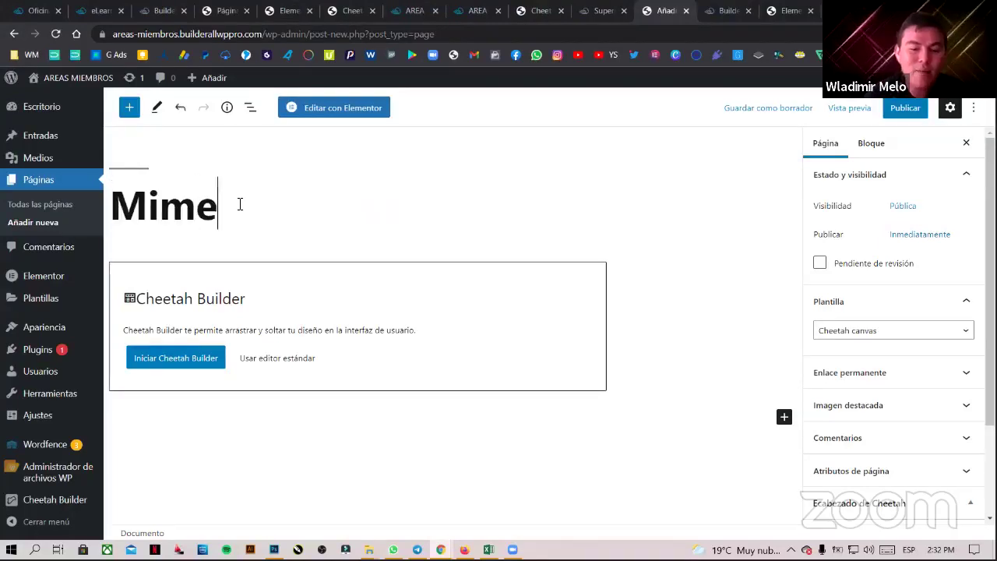
key(BackSpace)
key(BackSpace)
key(BackSpace)
key(BackSpace)
key(BackSpace)
key(BackSpace)
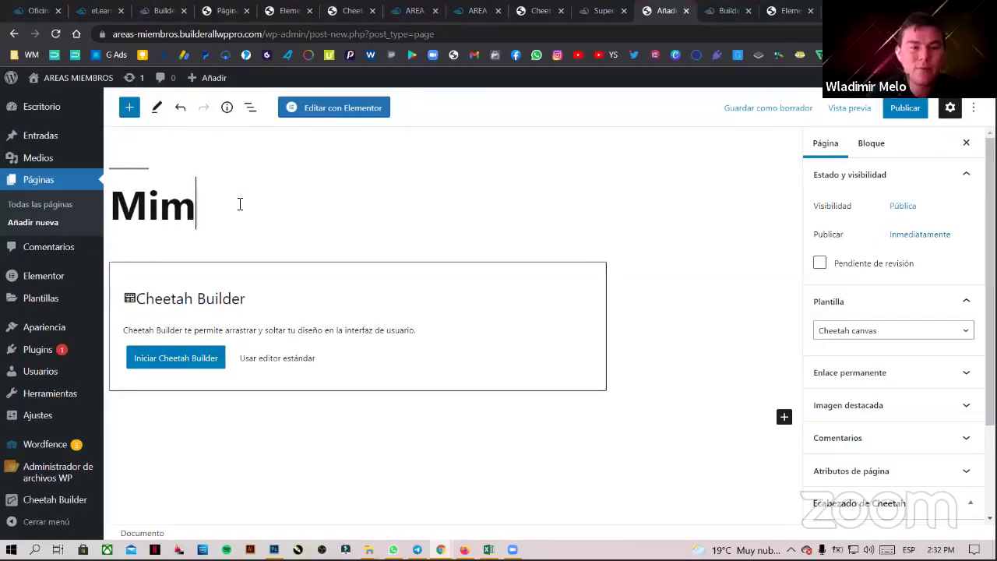
text(em)
text(bros)
key(BackSpace)
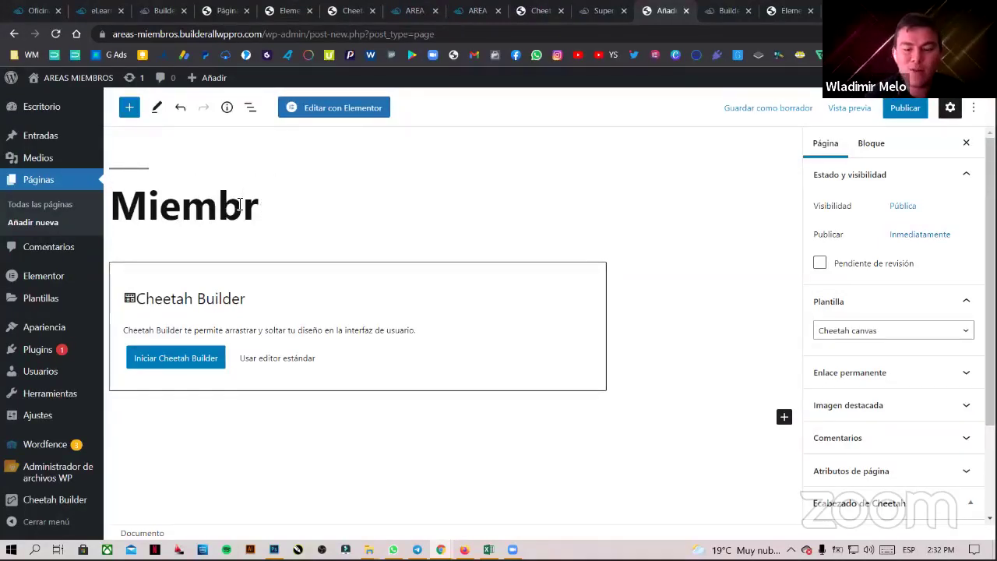
text(os 3)
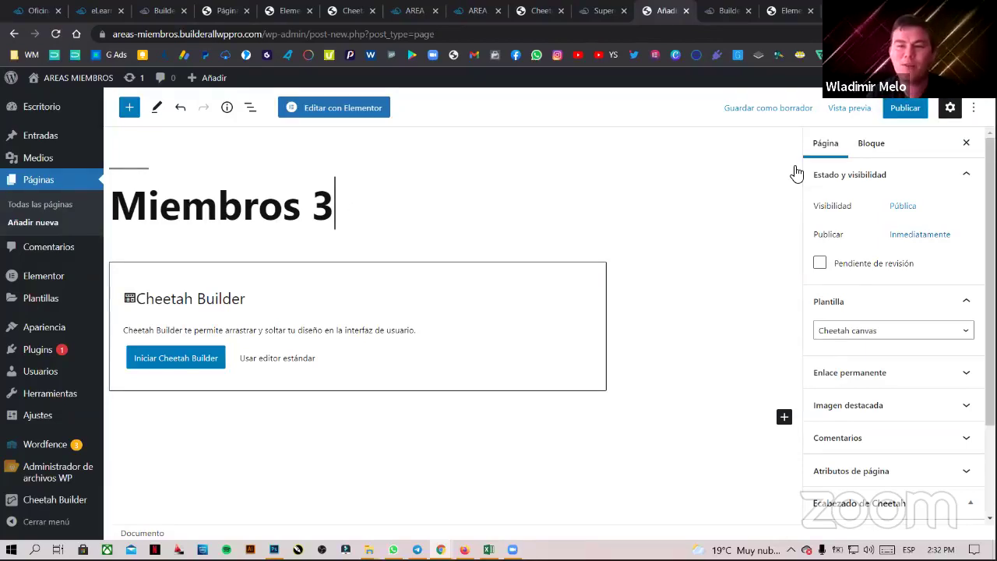
click(904, 107)
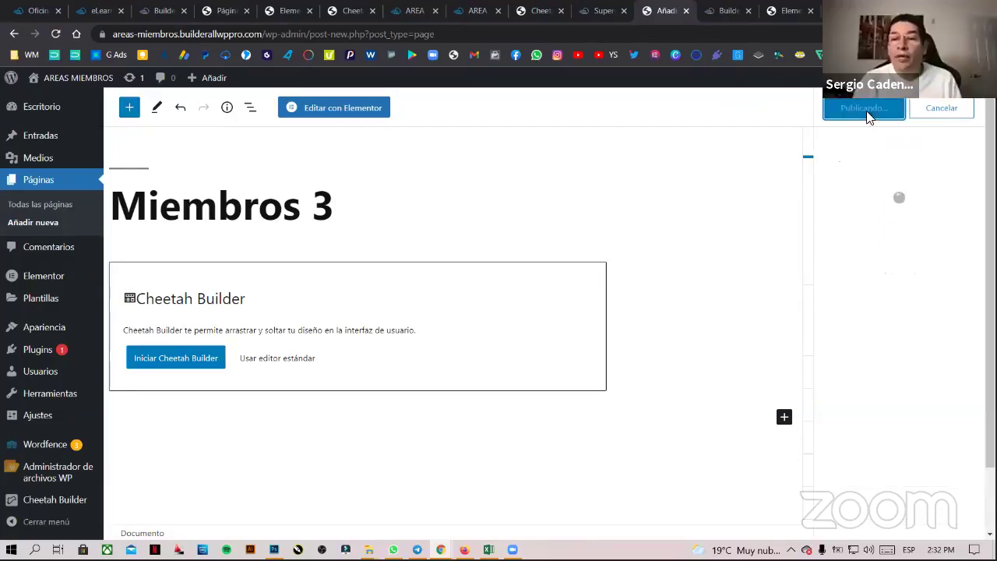
click(868, 109)
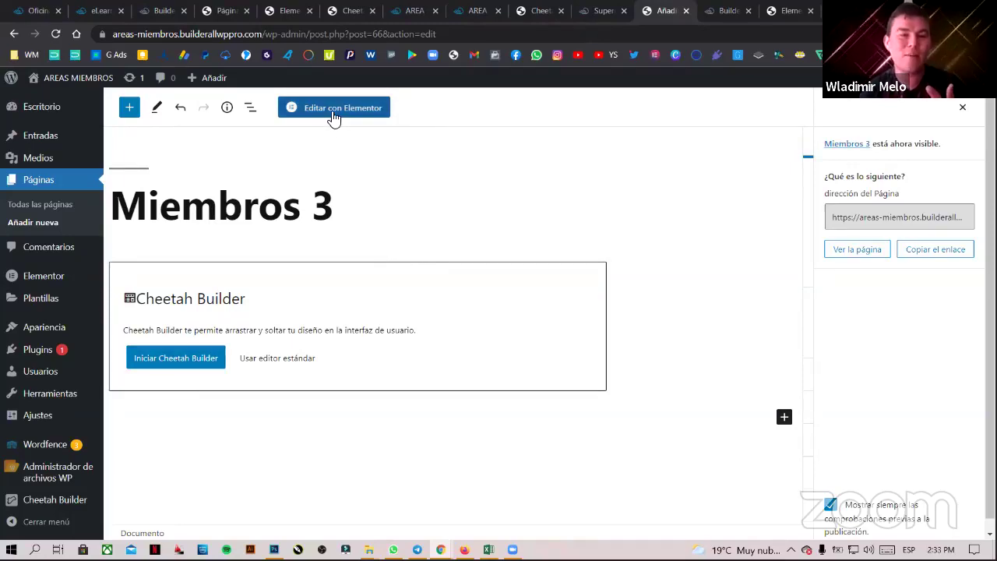
- Launch Cheetah Builder on Miembros 3 and drop an HTML element onto the empty canvas
click(174, 361)
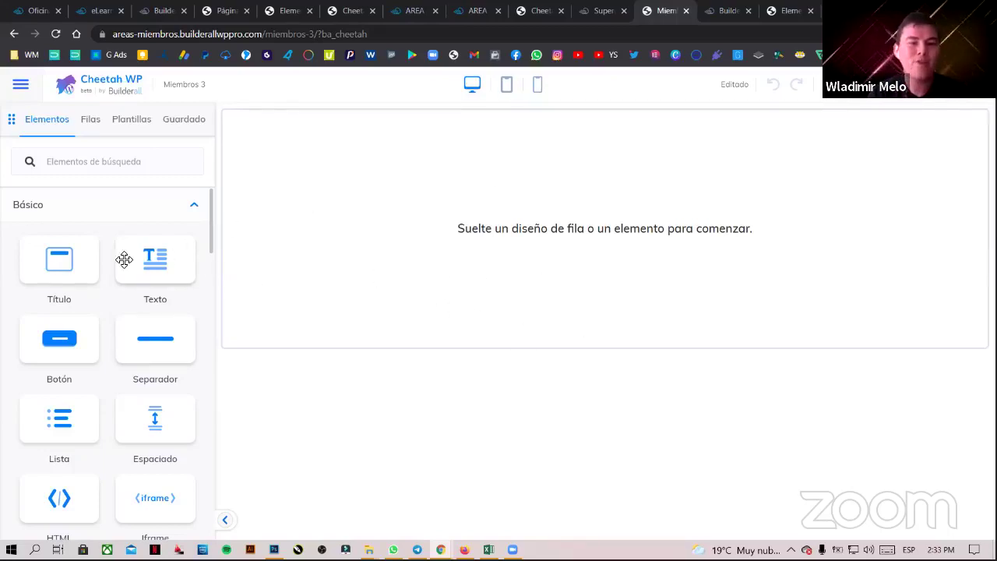
drag(60, 496, 507, 188)
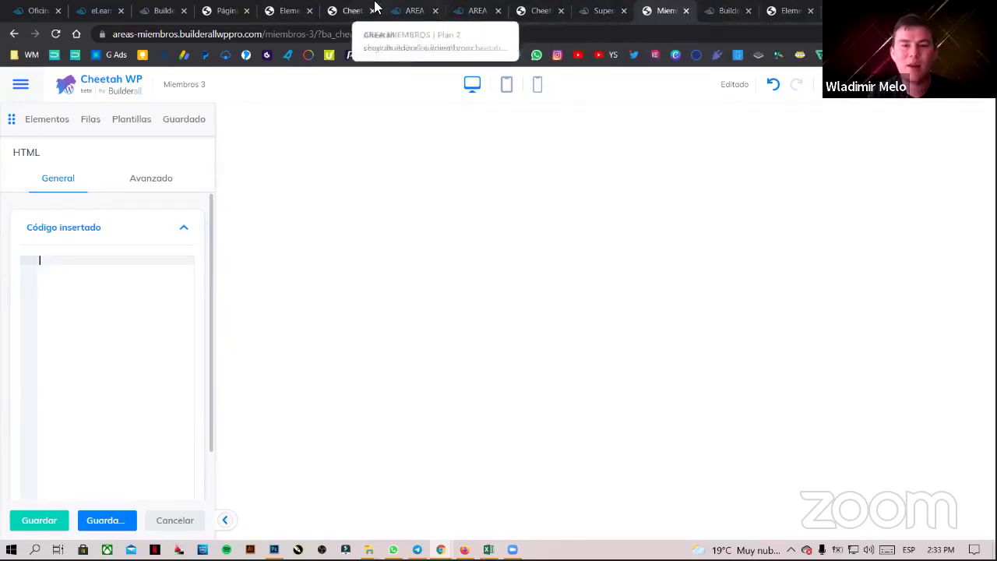
- Exit Elementor to the WordPress dashboard and open Miembros 2 in Elementor
click(795, 10)
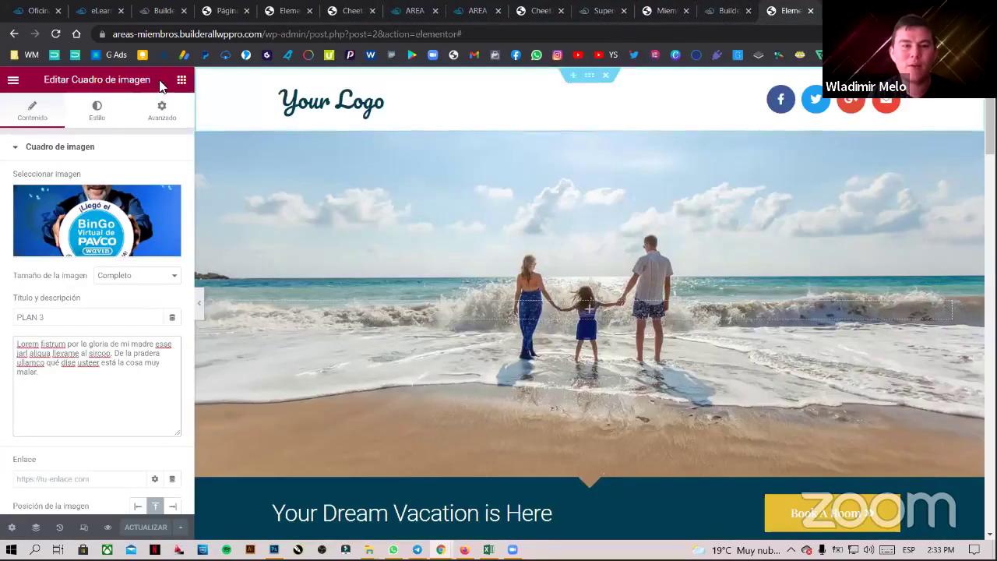
click(13, 80)
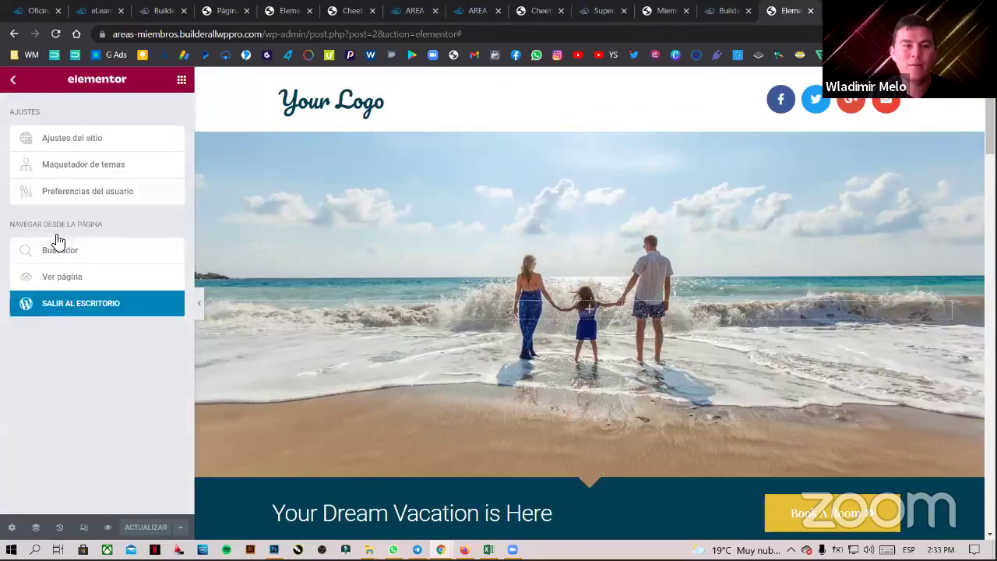
click(82, 305)
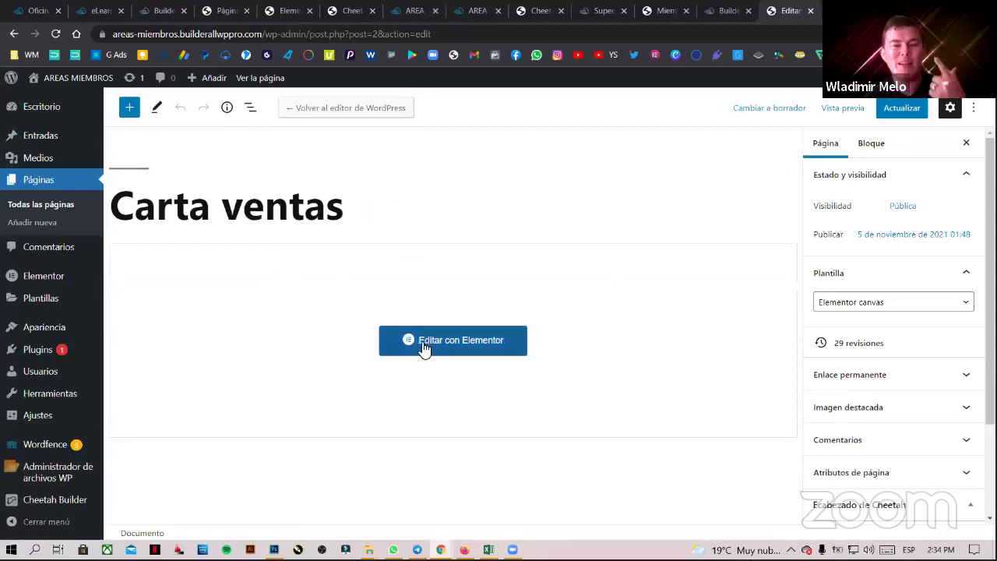
click(47, 205)
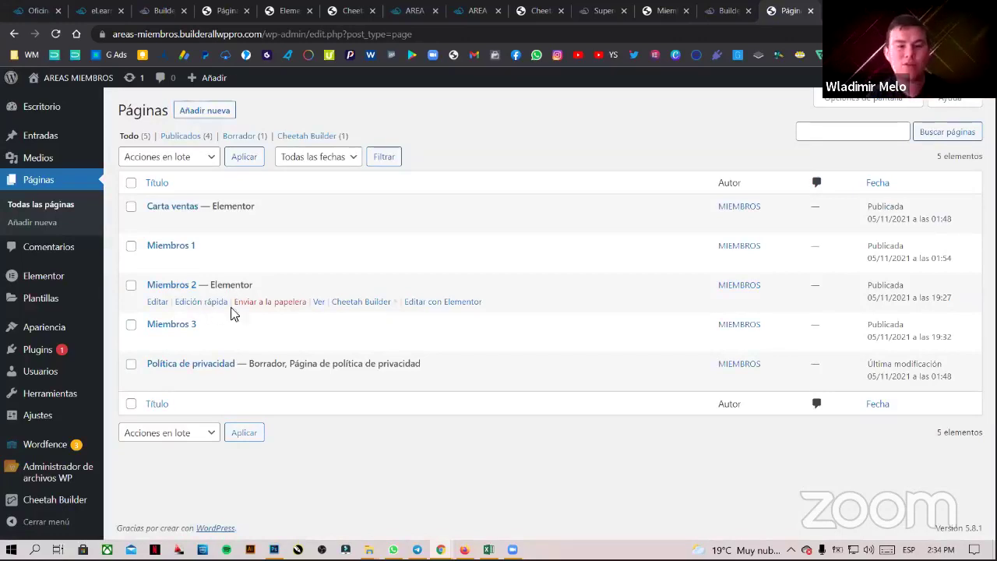
click(434, 308)
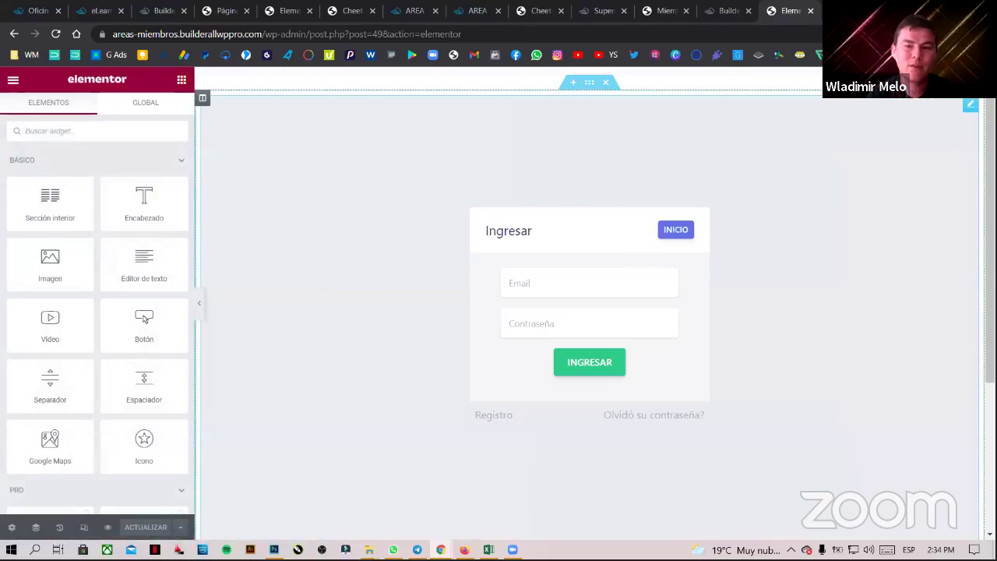
- Copy the plan-2 login iframe code from Miembros 2 into the Miembros 3 HTML element
click(972, 110)
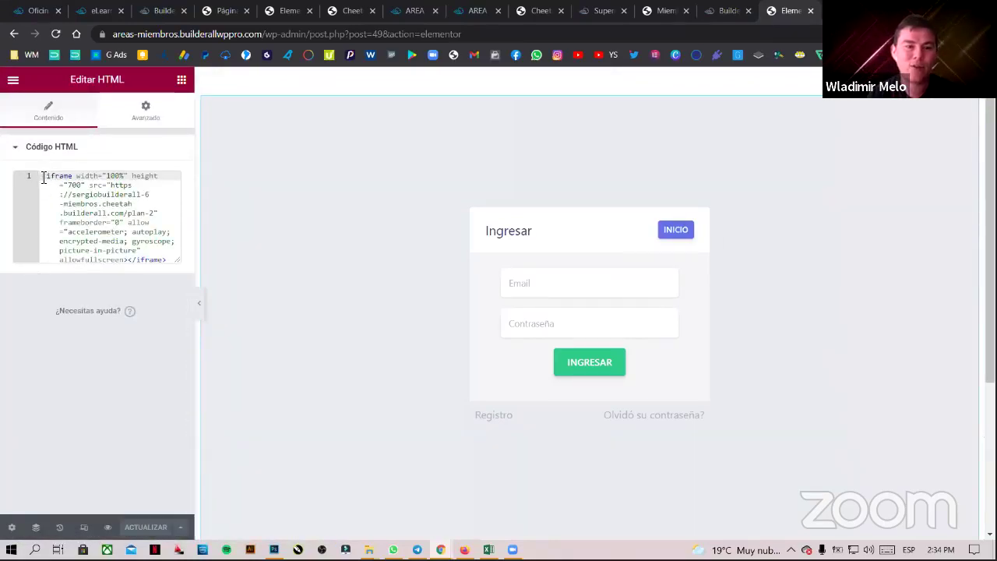
drag(43, 178, 170, 329)
key(ctrl+c)
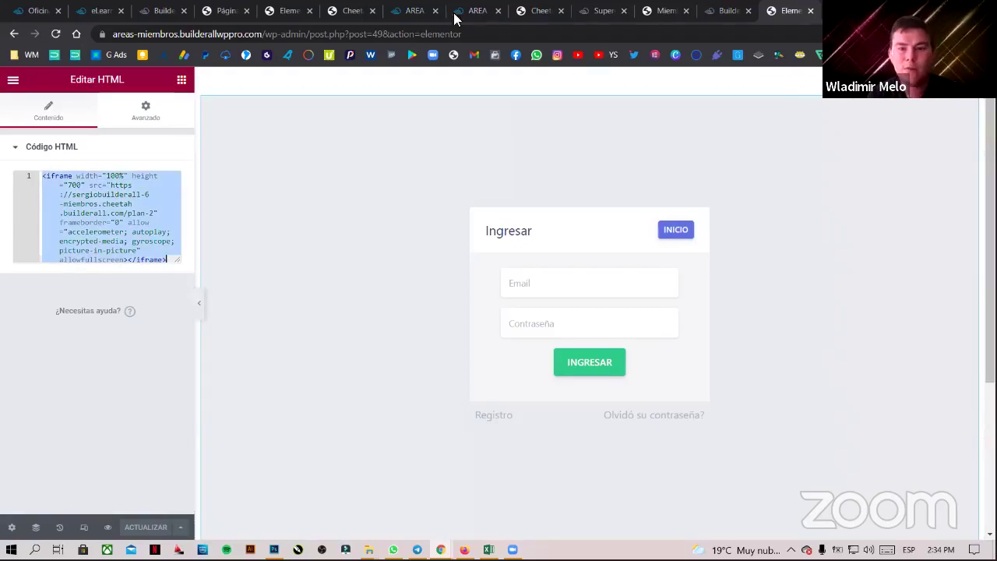
click(660, 10)
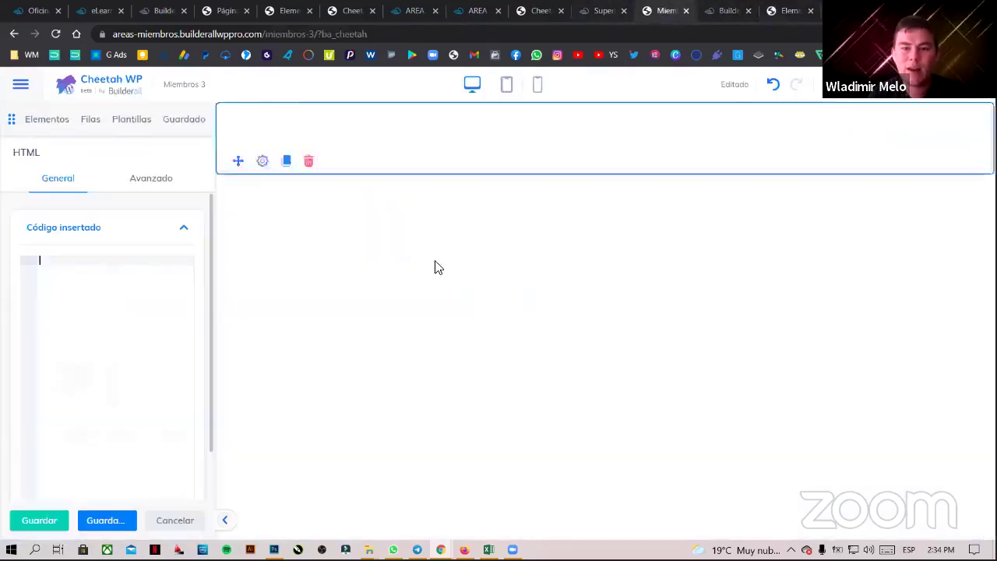
key(ctrl+v)
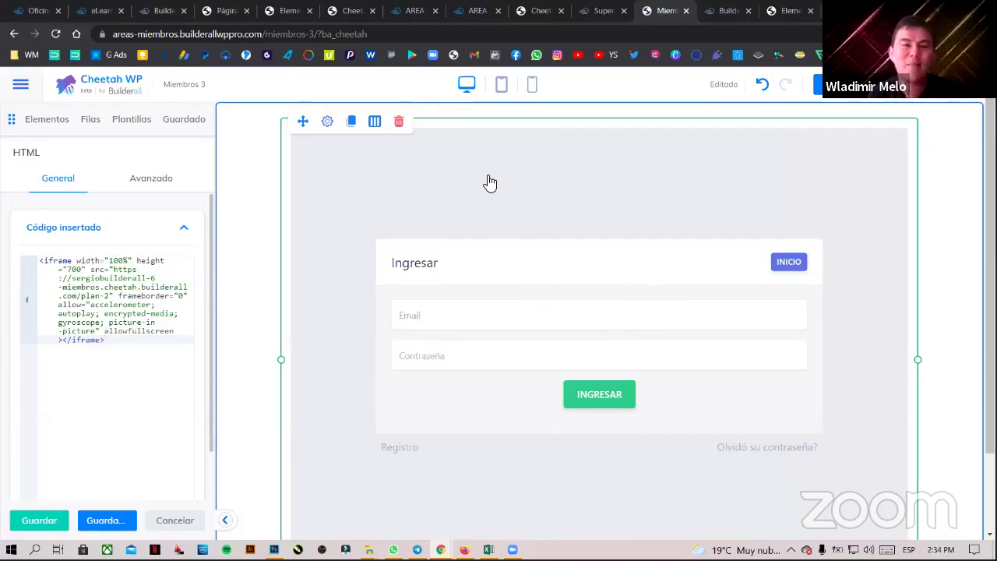
click(352, 10)
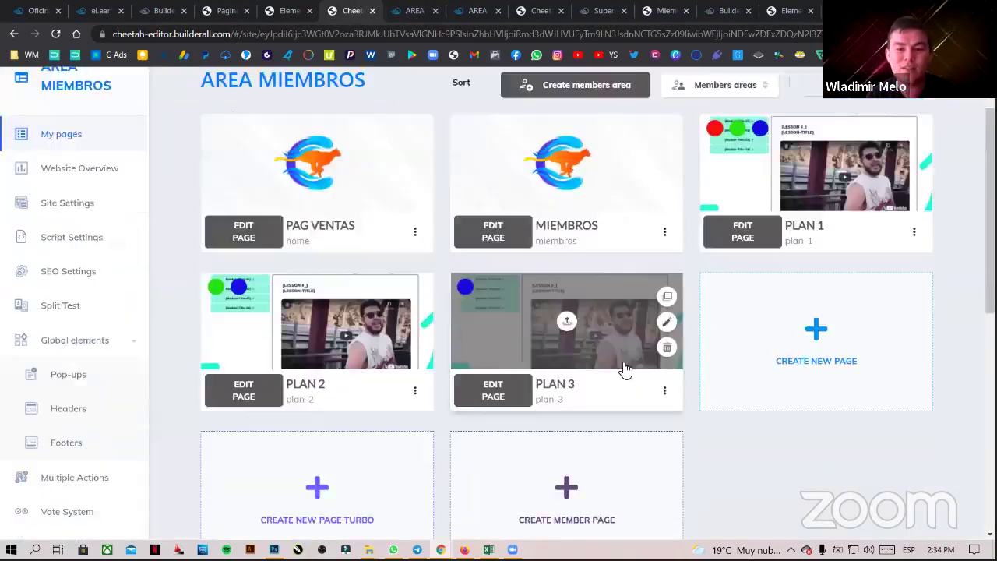
- Open the PLAN 3 page live from Cheetah and copy its login page address
scroll(624, 370, down, 2)
click(661, 265)
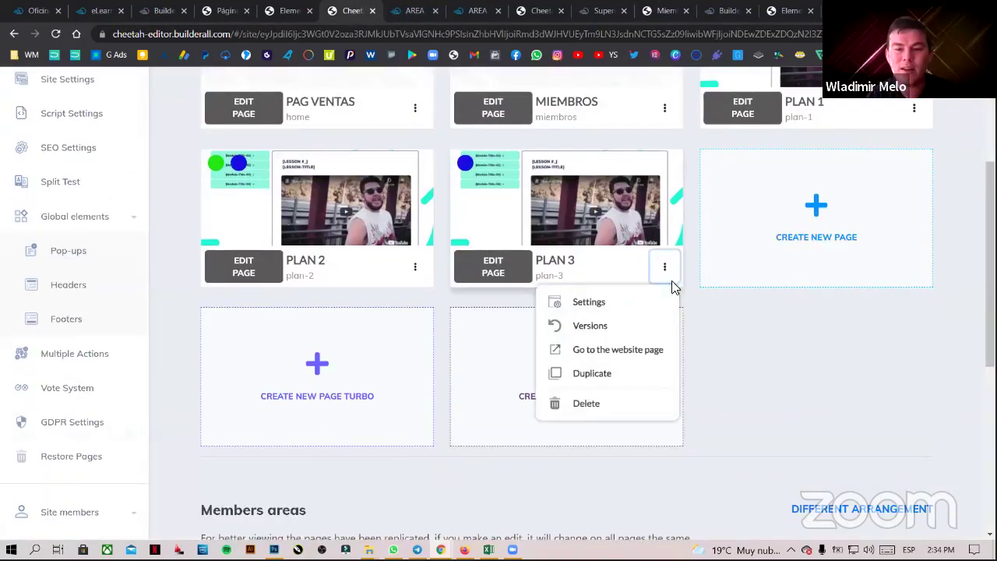
click(625, 347)
click(367, 35)
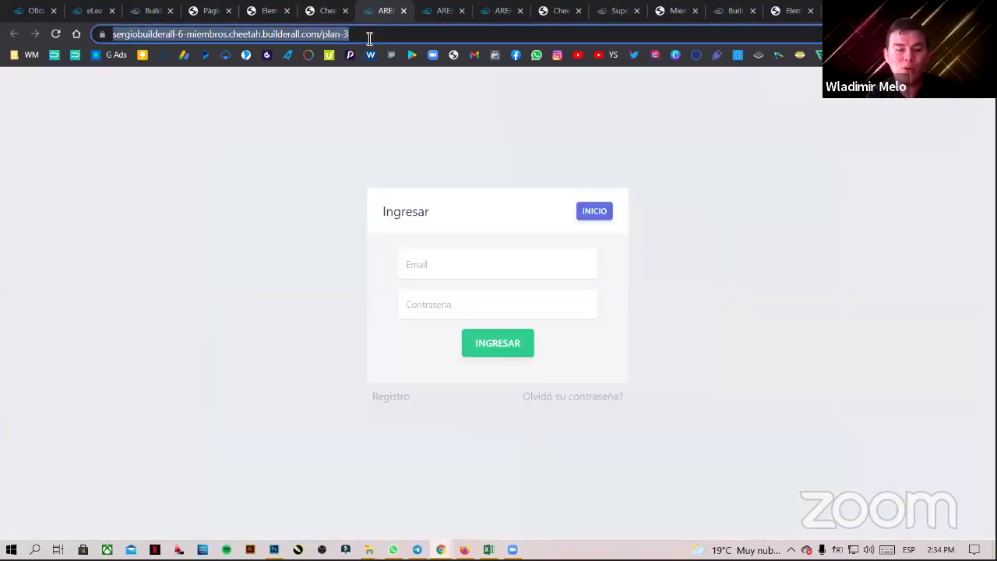
- Close the leftover members login, Miembros 2 Elementor and WP Pro server-options tabs
click(404, 11)
click(399, 14)
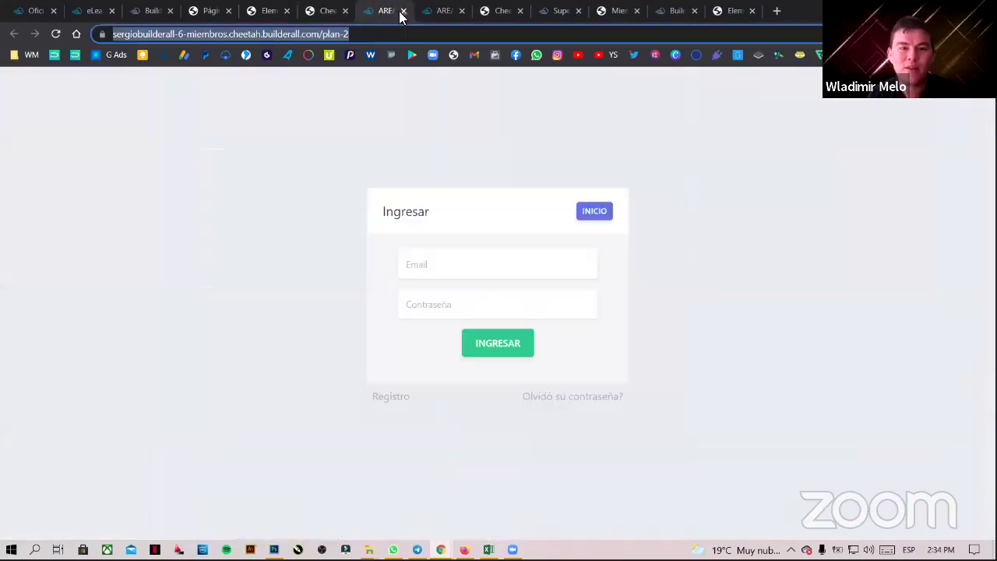
click(404, 10)
click(407, 12)
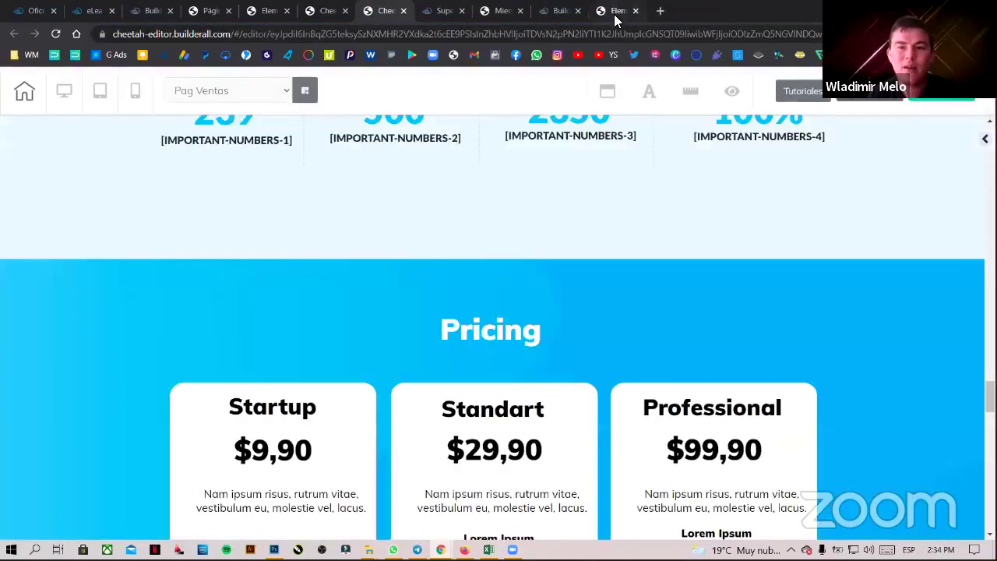
click(615, 13)
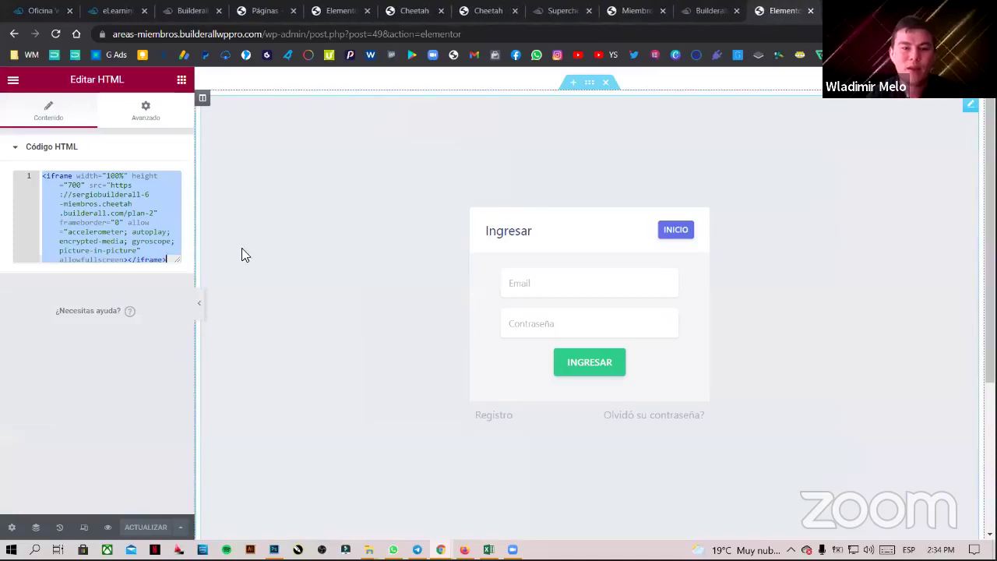
click(12, 80)
click(53, 270)
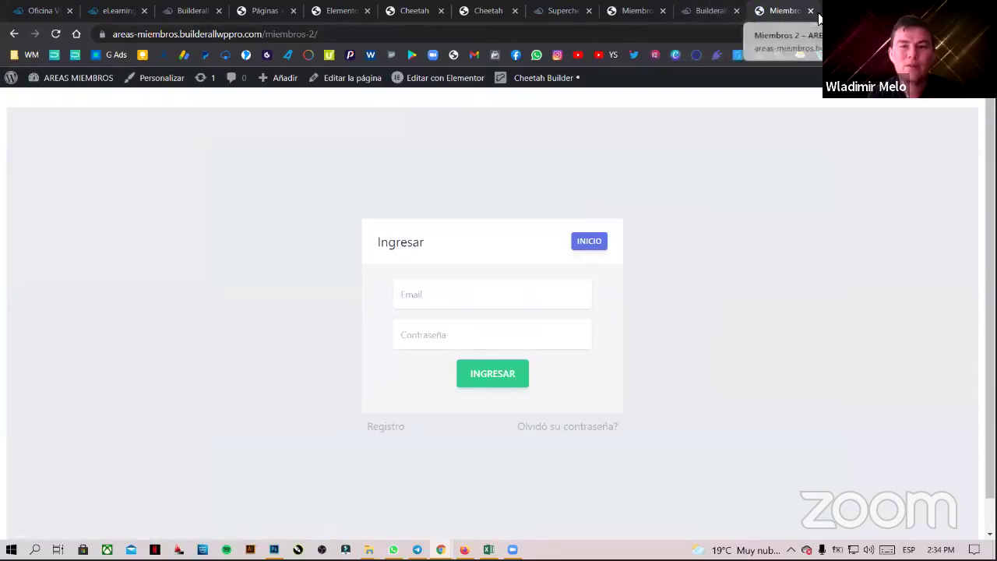
key(ctrl+w)
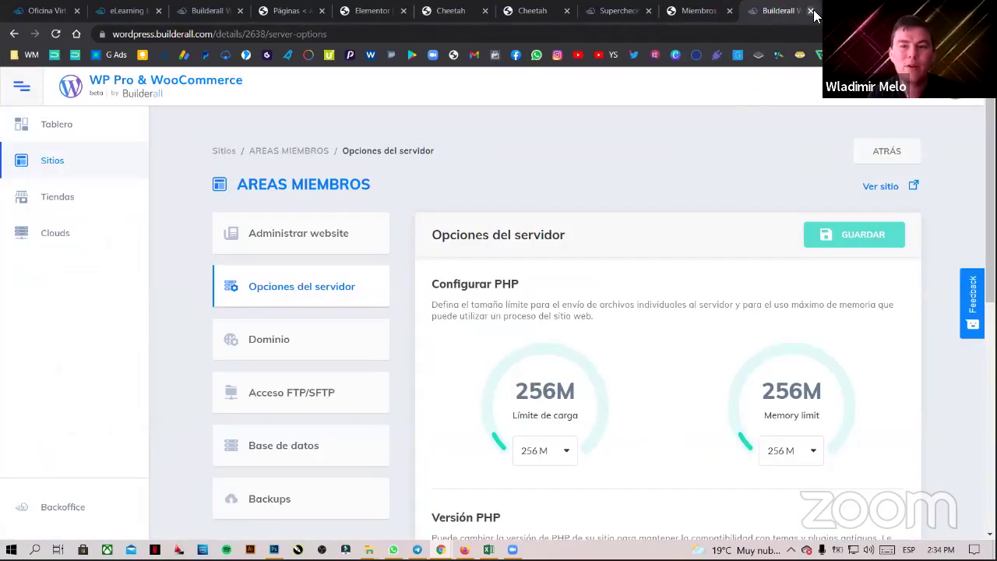
click(811, 11)
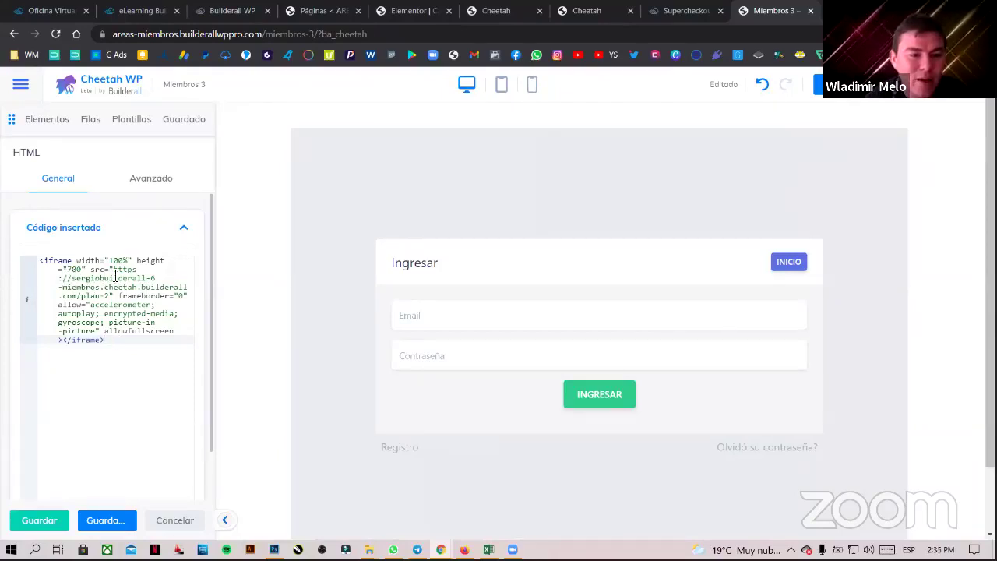
- Replace the plan-2 address in the iframe src with the pasted plan-3 members login URL
drag(116, 269, 171, 295)
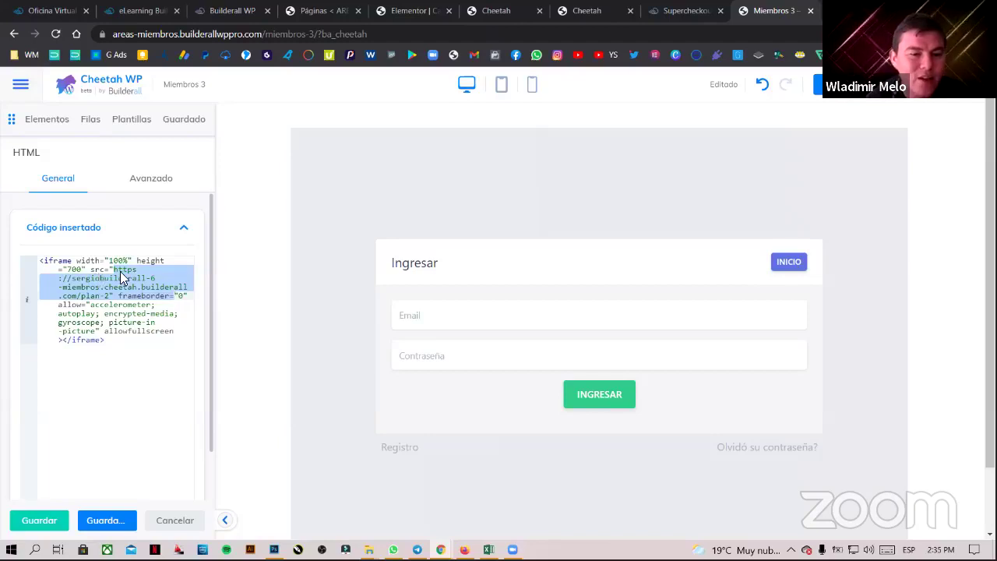
click(151, 296)
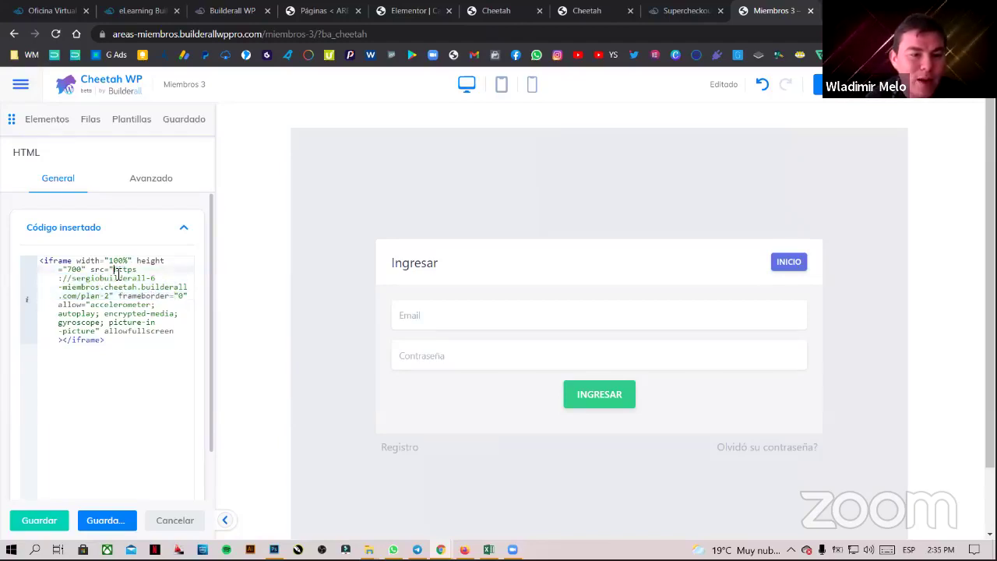
drag(117, 271, 113, 296)
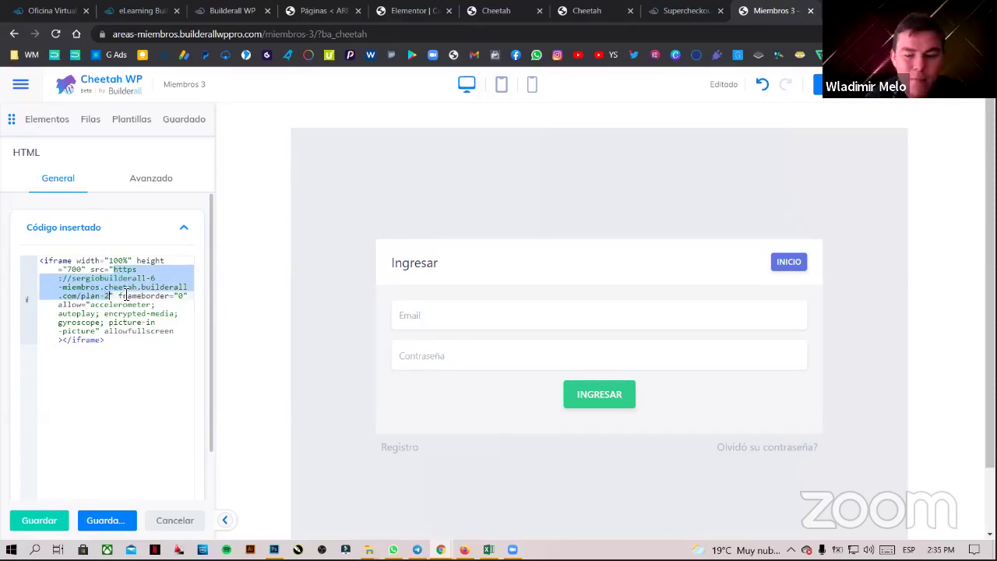
key(BackSpace)
key(ctrl+v)
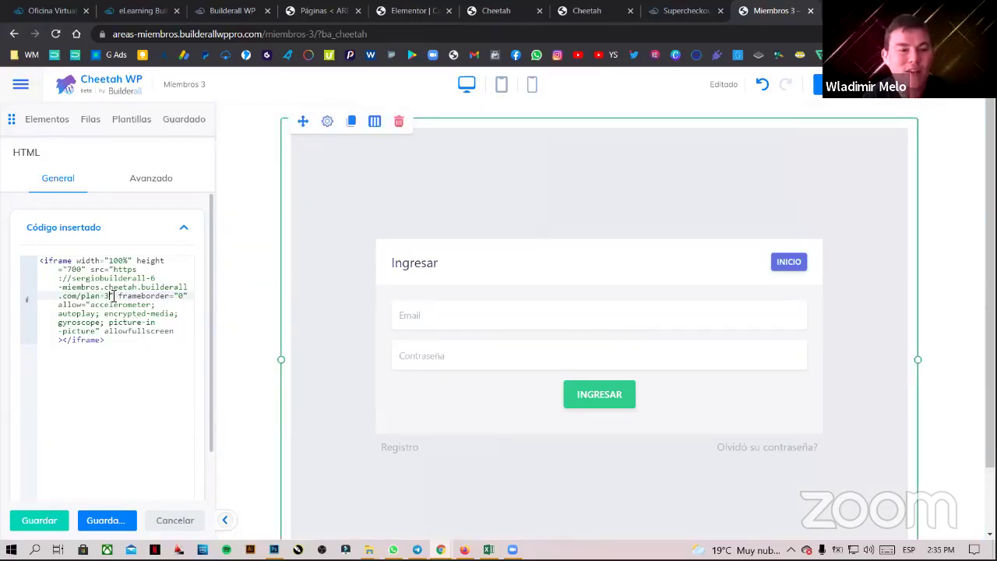
drag(108, 295, 88, 298)
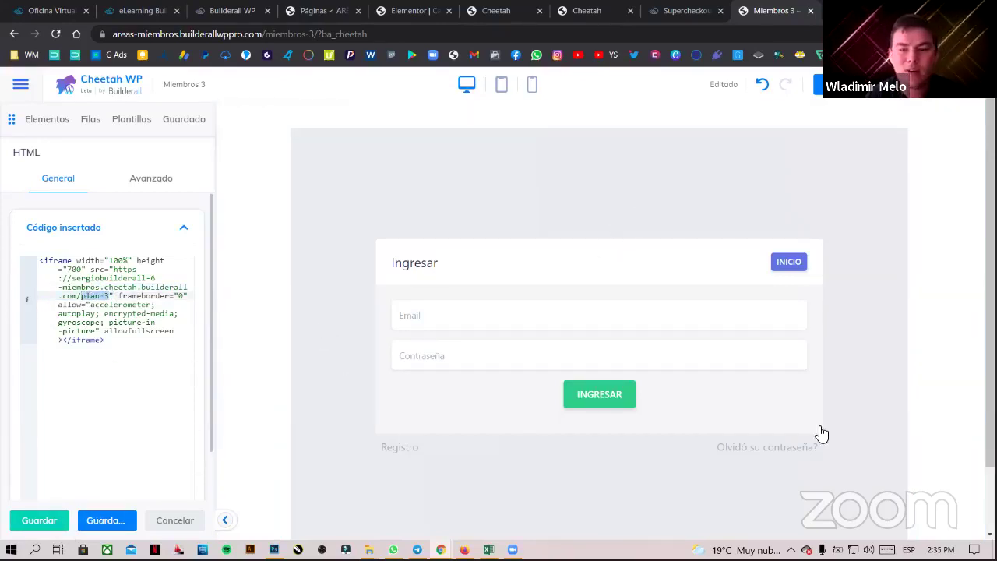
scroll(778, 421, down, 1)
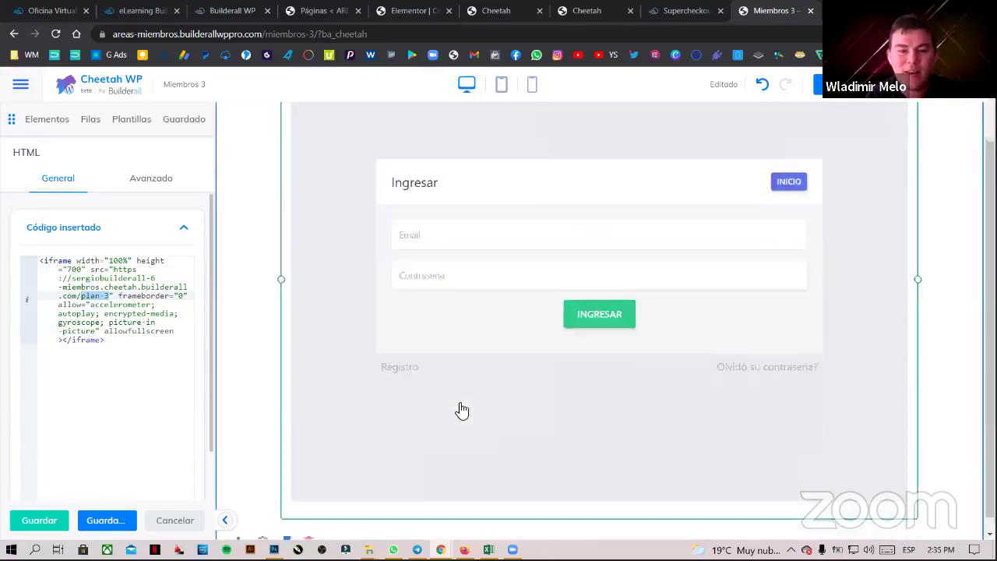
scroll(897, 401, up, 1)
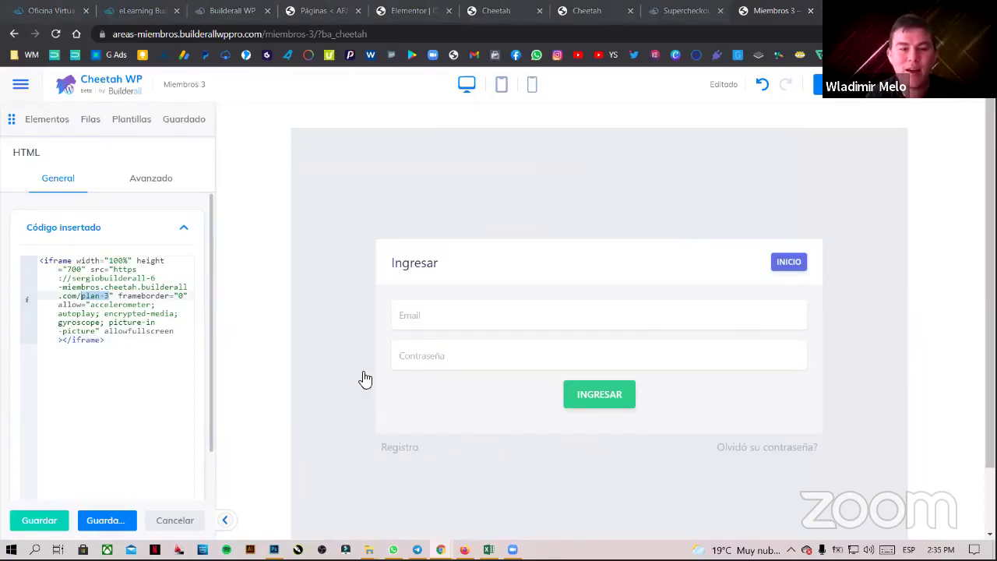
scroll(421, 358, down, 1)
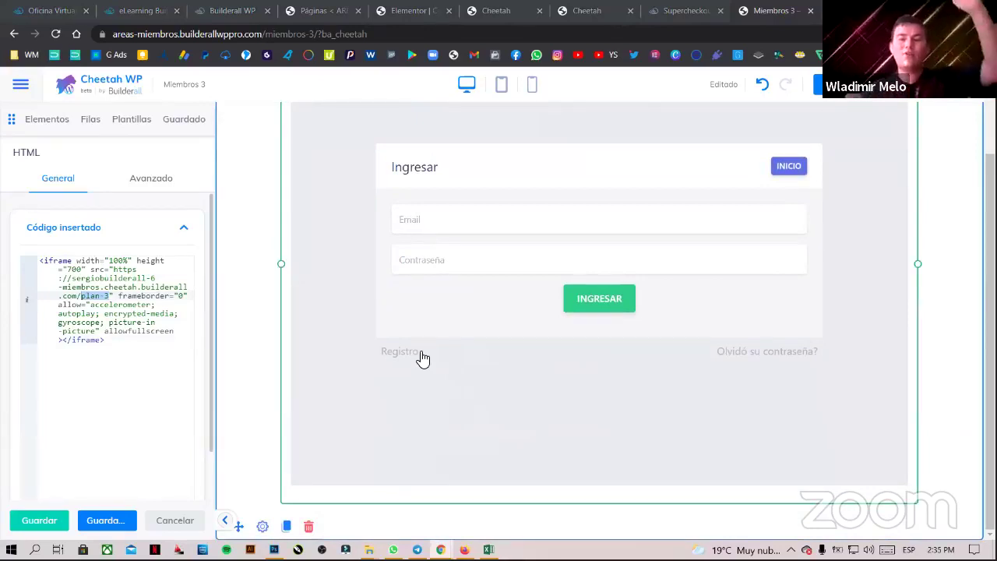
scroll(430, 354, up, 1)
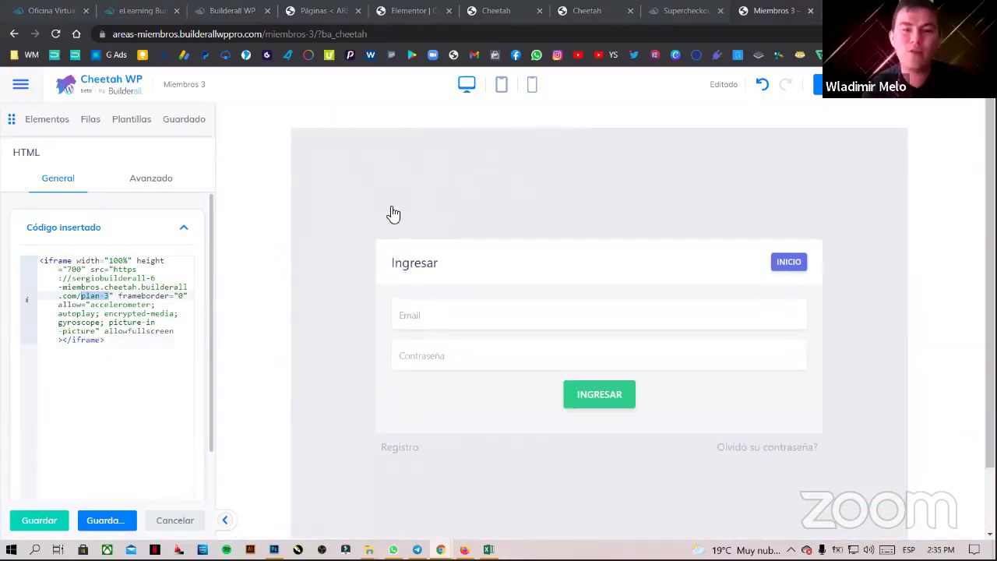
scroll(252, 220, down, 1)
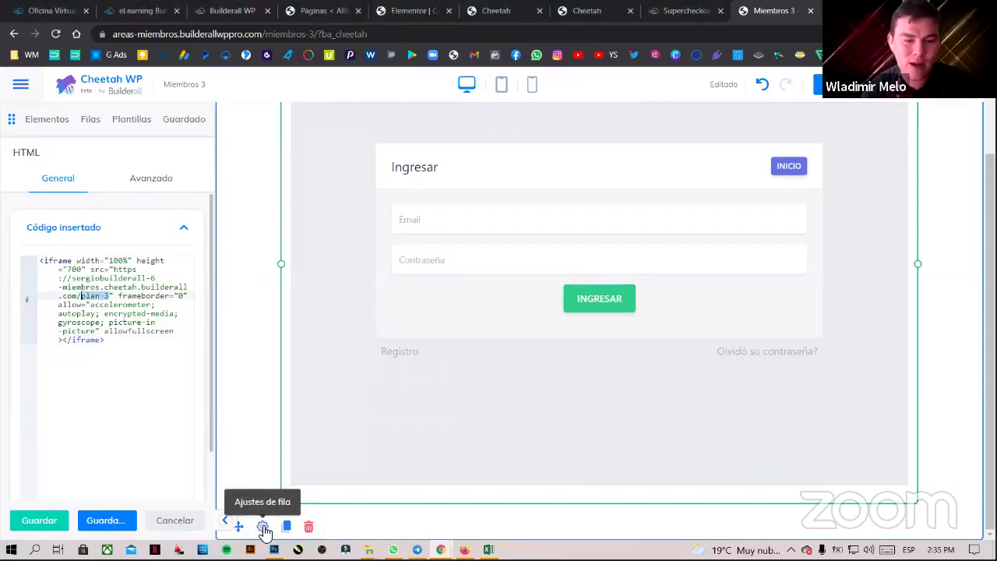
- In the login row's Avanzado settings, set top, right, bottom and left padding to 0
click(263, 526)
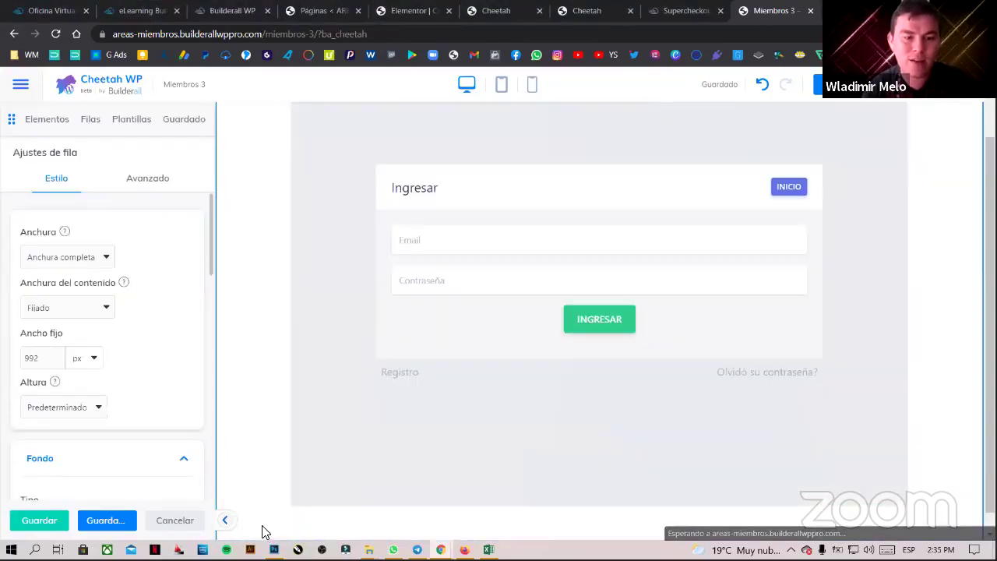
click(157, 183)
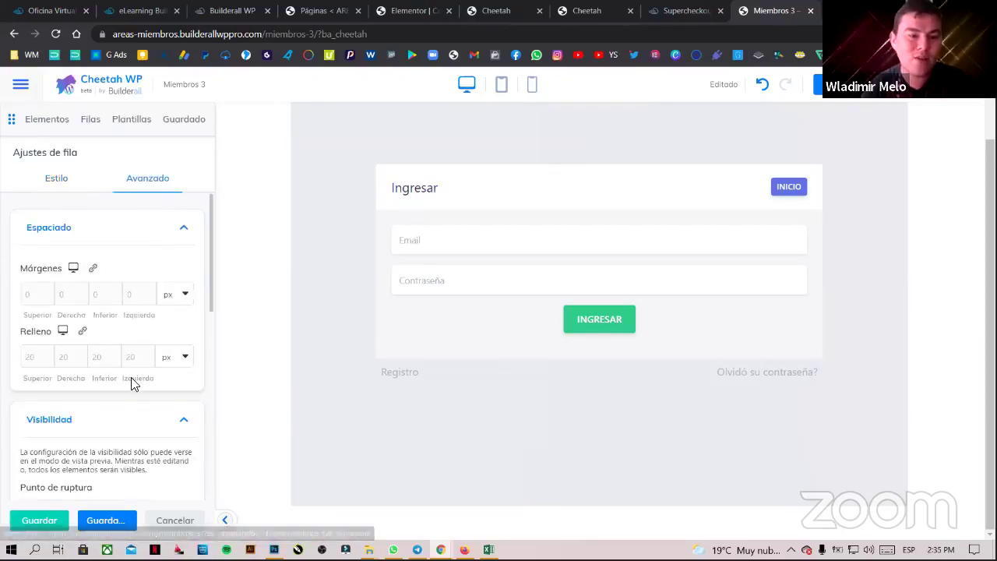
text(0)
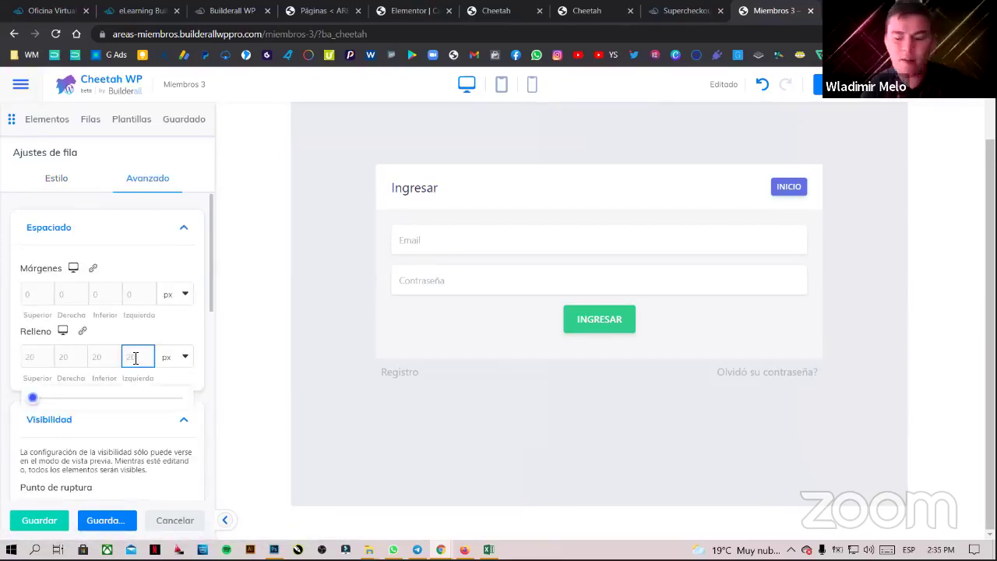
click(99, 356)
text(0)
click(70, 357)
text(0)
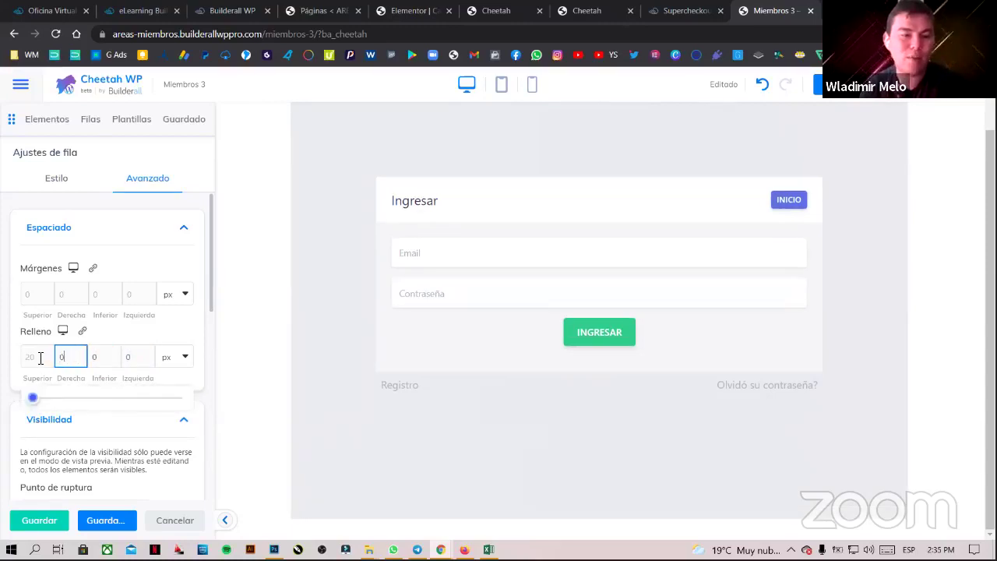
click(40, 357)
text(0)
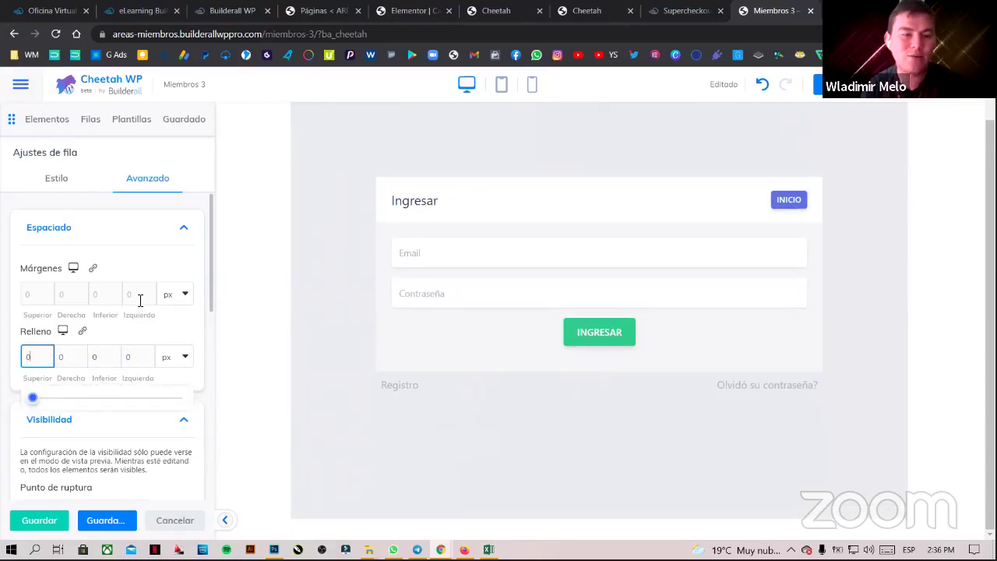
- Set the row's margins to 0 on every side and return to the Estilo settings
click(140, 301)
text(0)
click(97, 294)
text(0)
click(61, 295)
text(0)
click(34, 295)
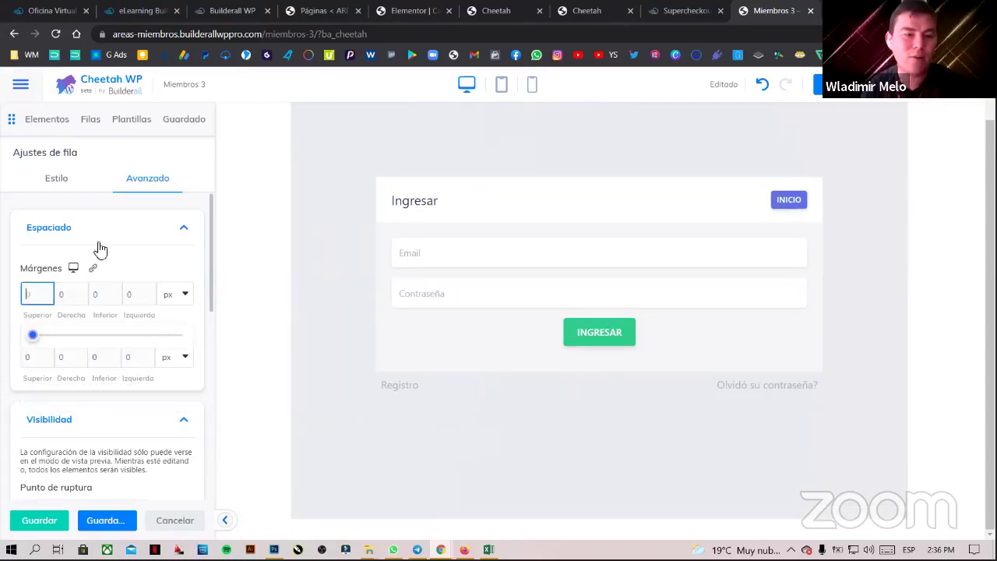
click(74, 187)
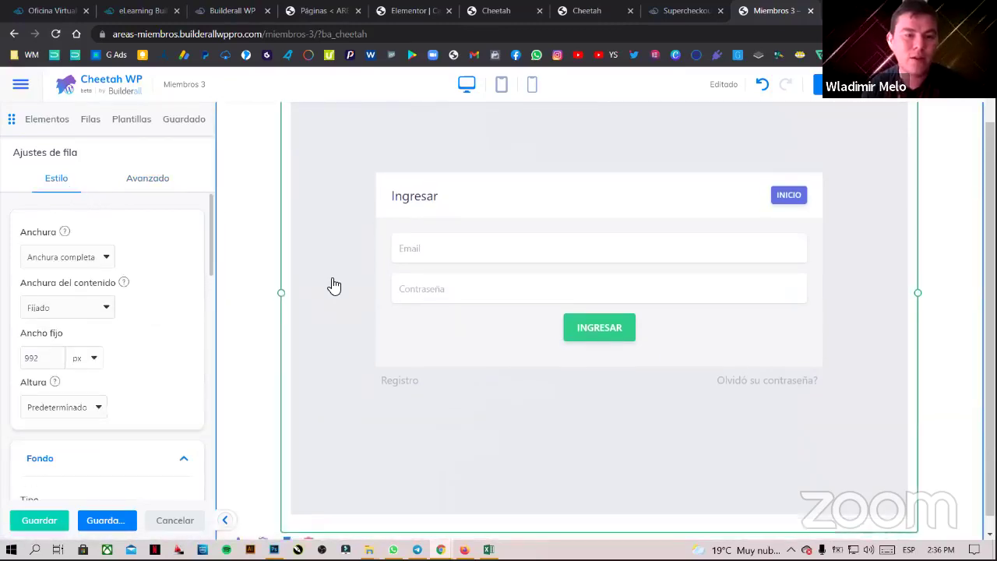
scroll(322, 353, up, 2)
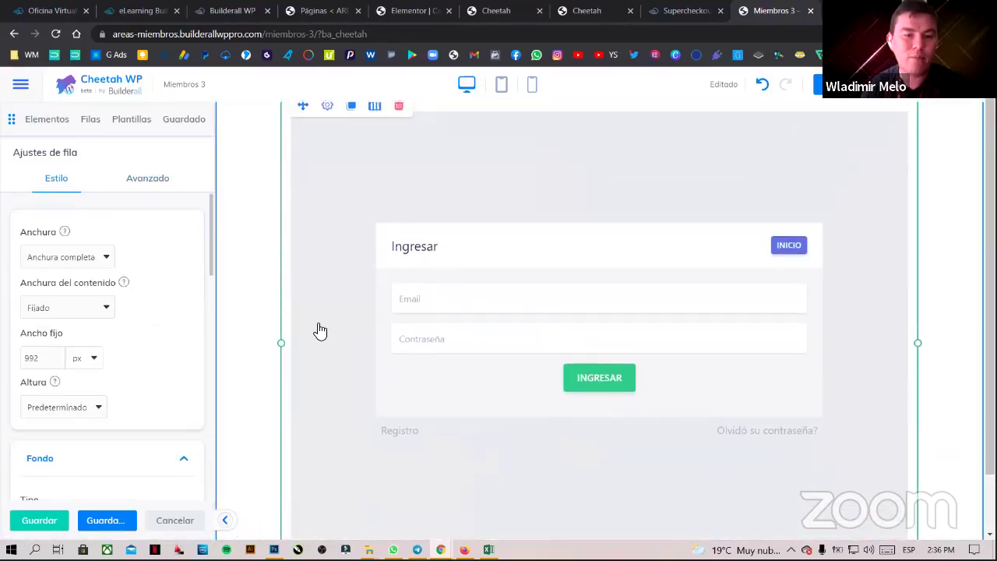
mouse_move(298, 179)
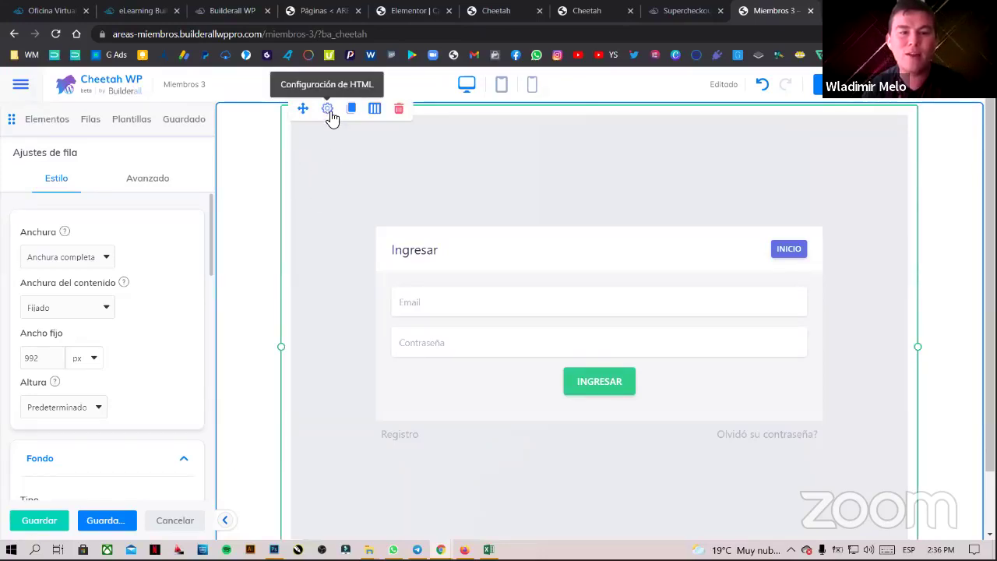
- Set all four margins of the embedded HTML login element to 0, then Guardar y salir
click(328, 111)
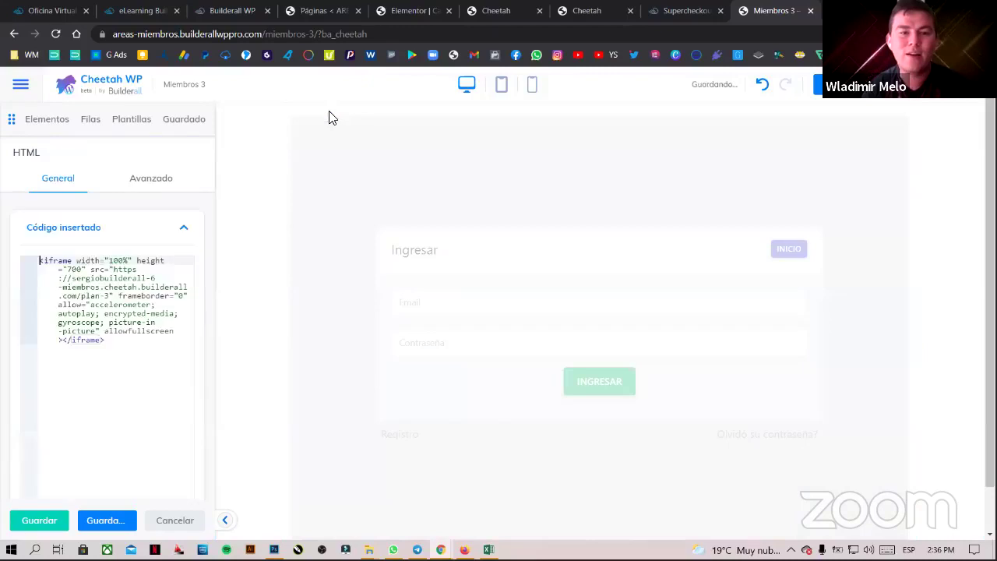
click(151, 185)
click(140, 293)
text(0)
click(106, 293)
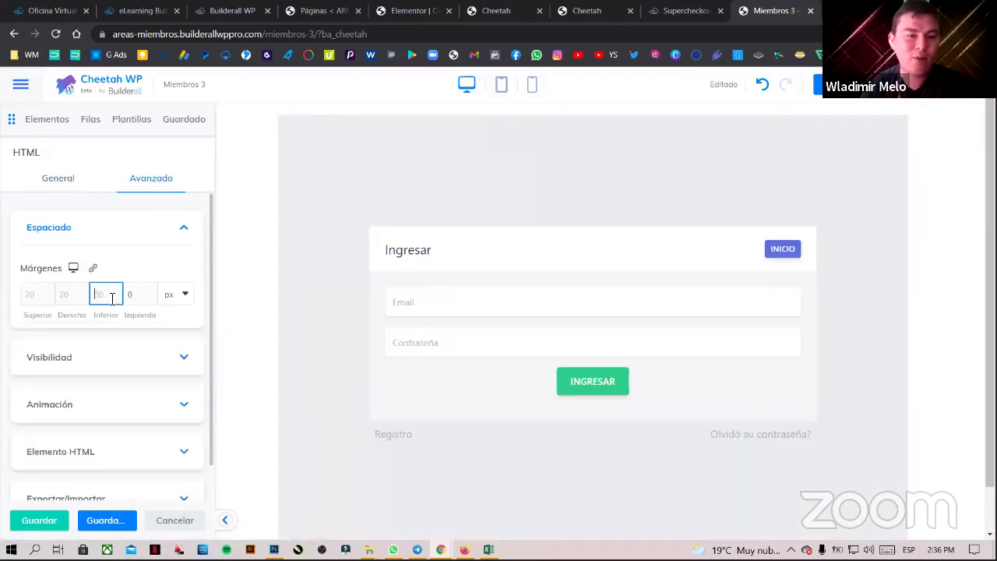
text(0)
click(69, 293)
text(0)
click(37, 294)
text(0)
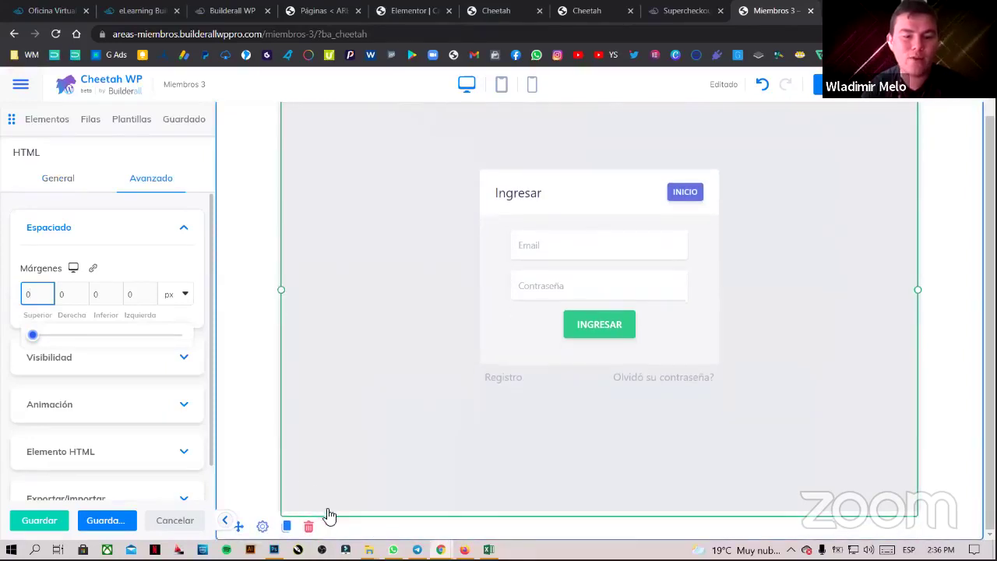
click(59, 184)
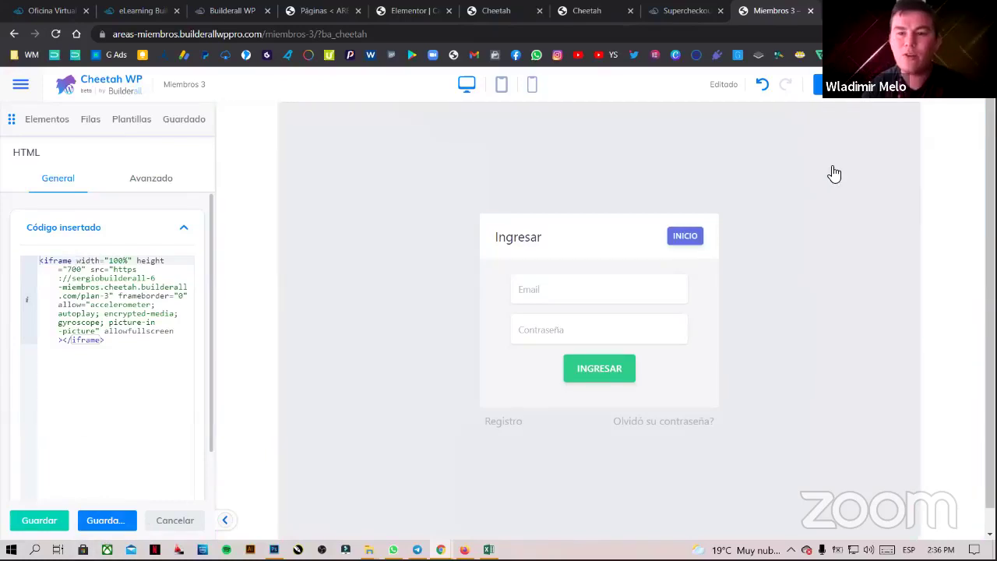
click(928, 99)
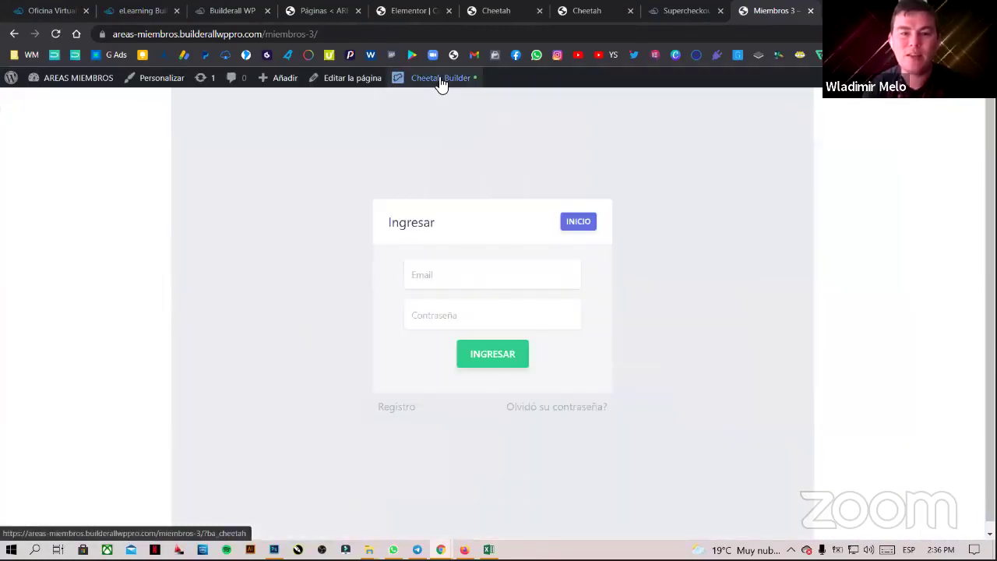
- Reopen Miembros 3 in Cheetah, set the login row's content width to Anchura completa, and save
click(440, 80)
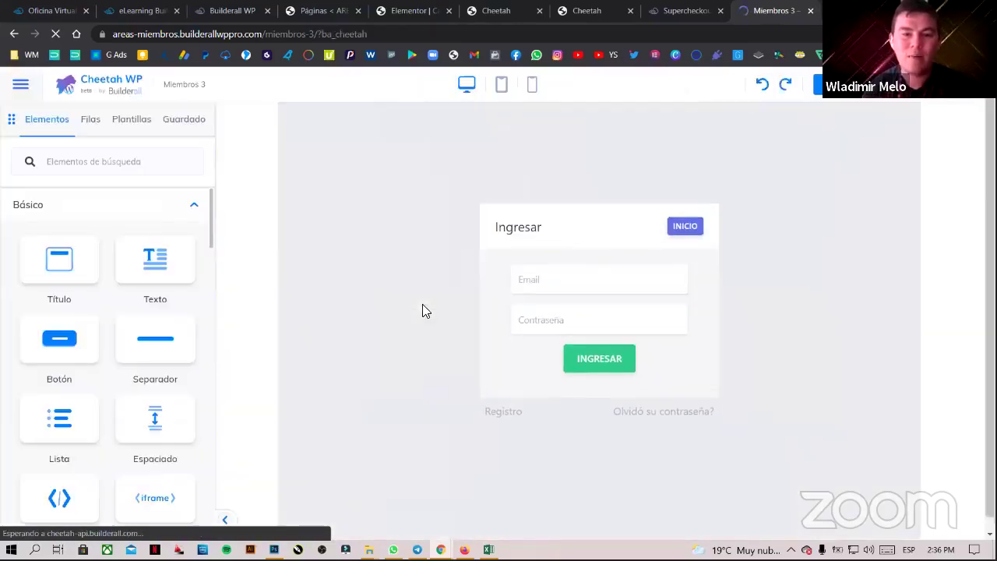
scroll(248, 366, down, 1)
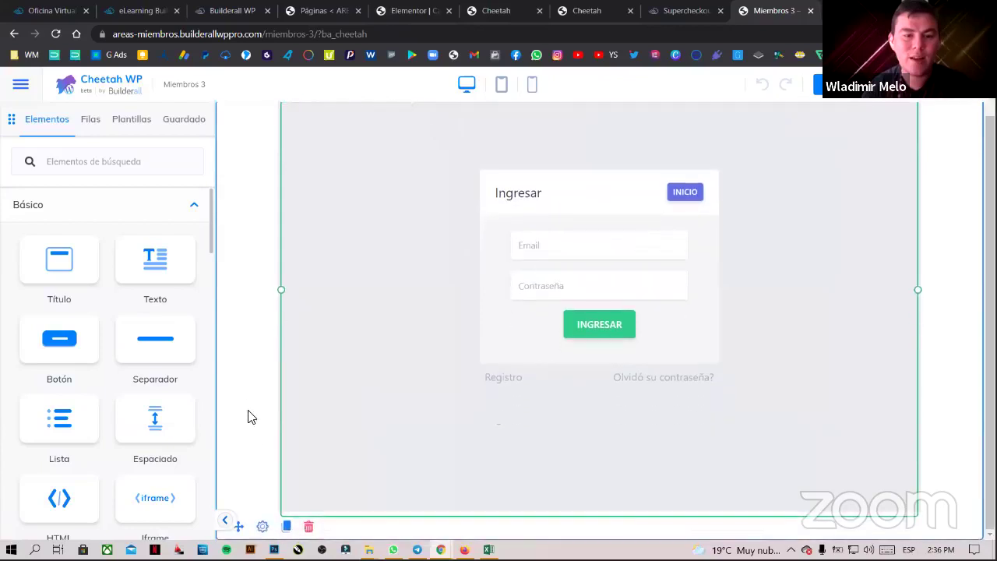
click(262, 526)
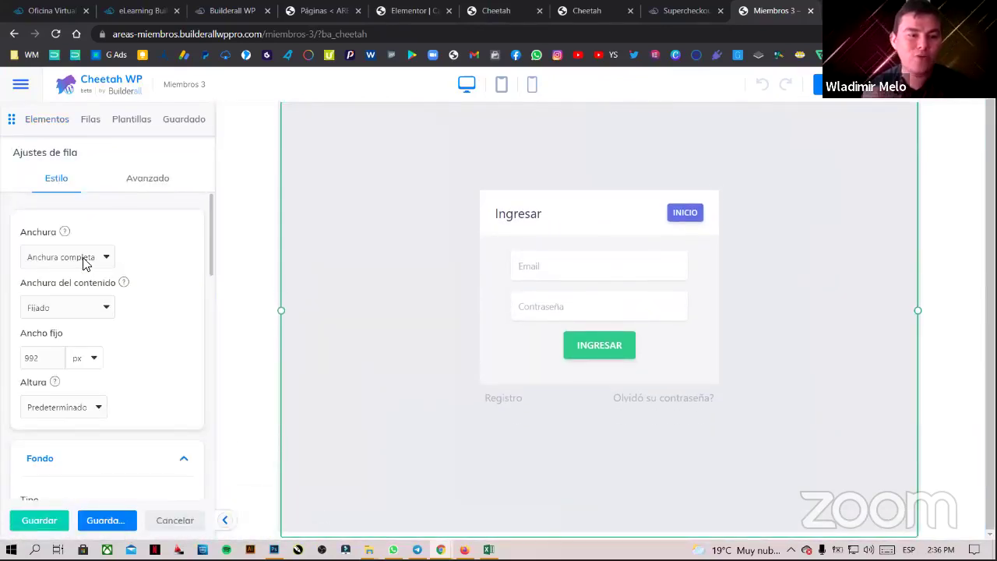
click(86, 263)
click(82, 299)
click(82, 310)
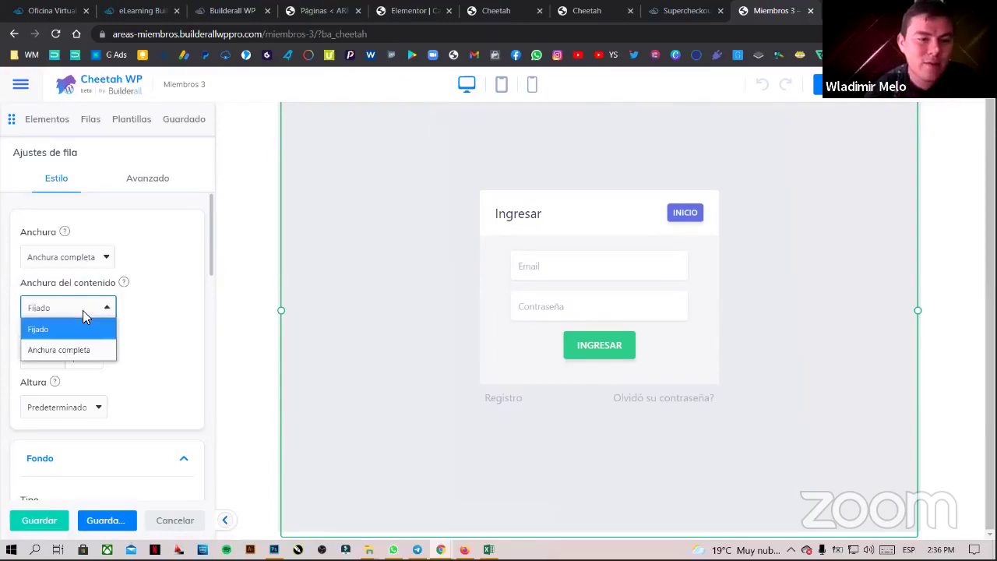
click(86, 351)
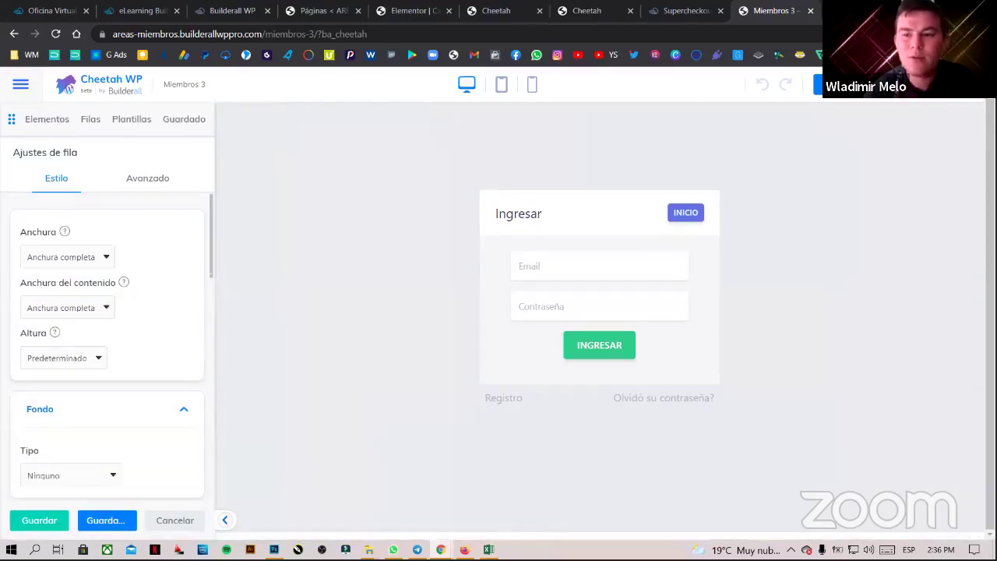
click(817, 84)
- Publish Miembros 3 and check the live /miembros-3/ page address in the browser
click(866, 87)
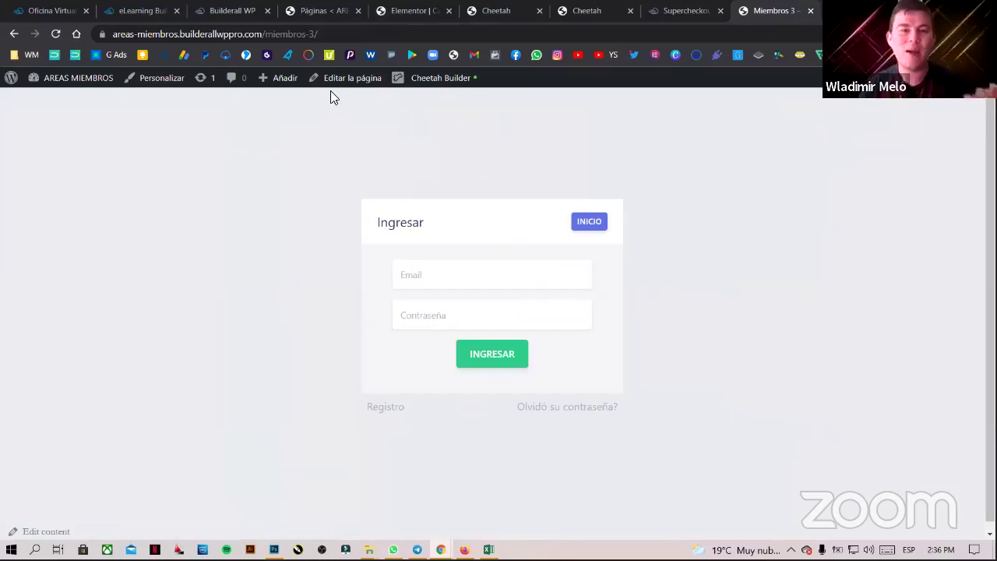
drag(317, 35, 110, 35)
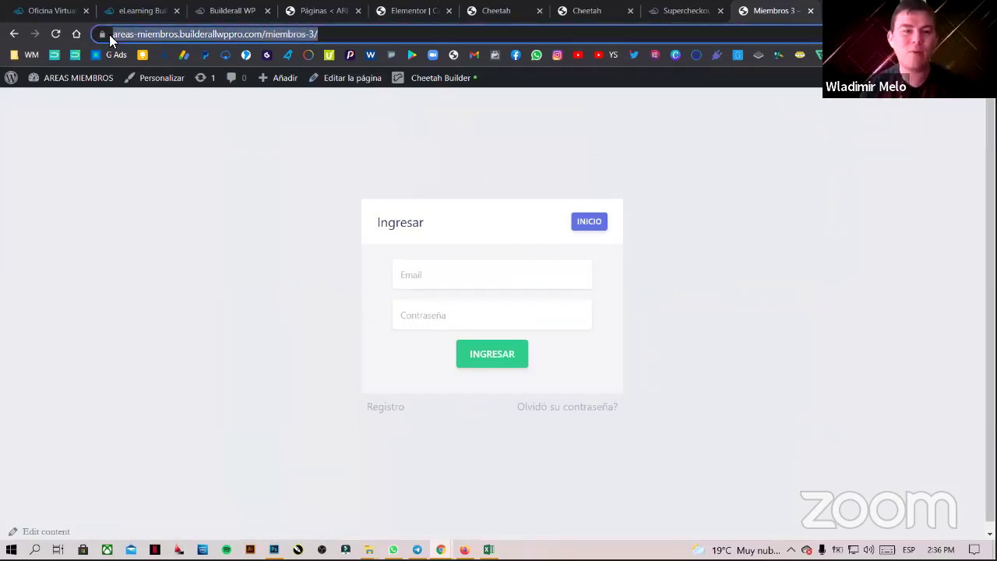
click(215, 225)
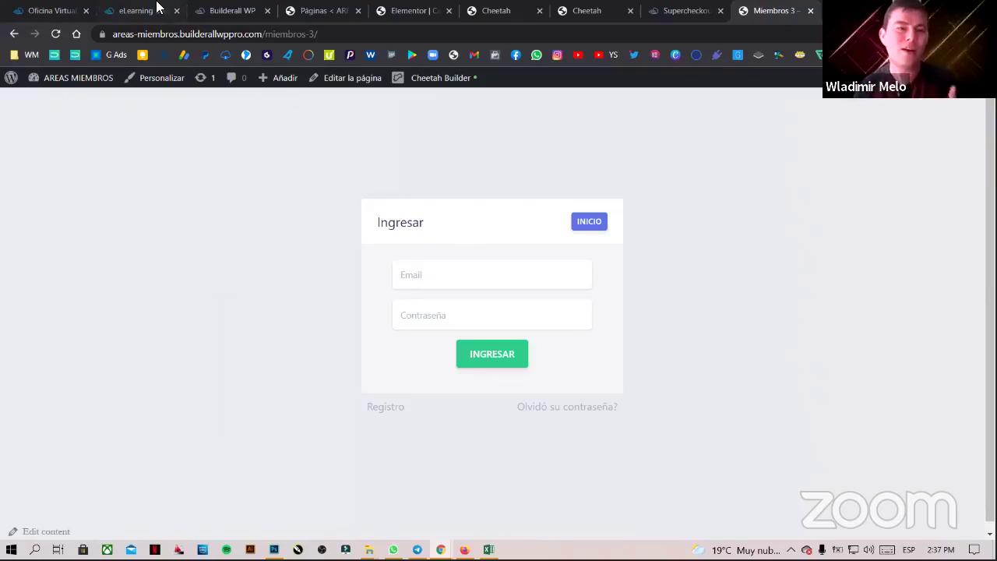
click(156, 9)
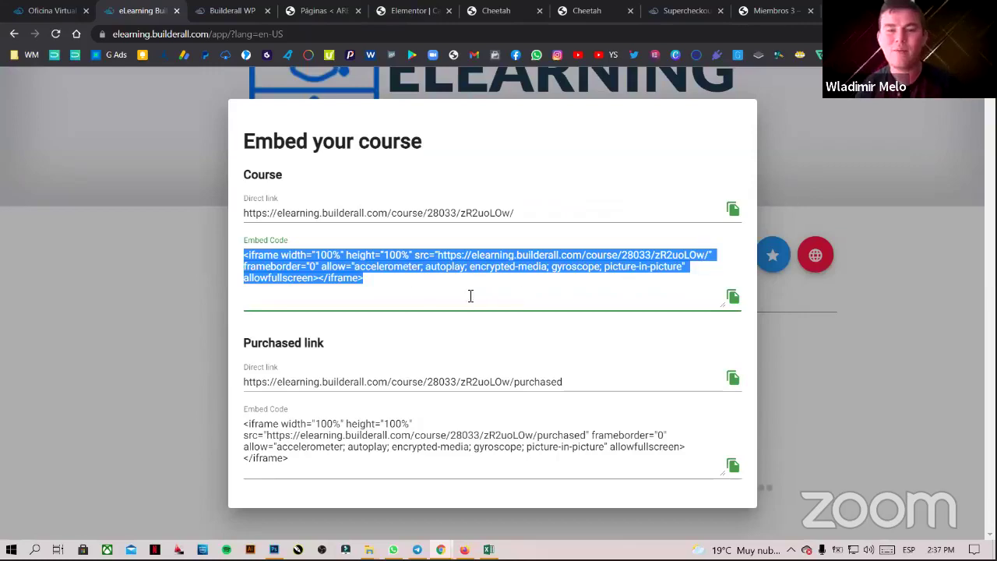
- Highlight the course src URL in the eLearning embed code, then return to live Miembros 3
click(382, 285)
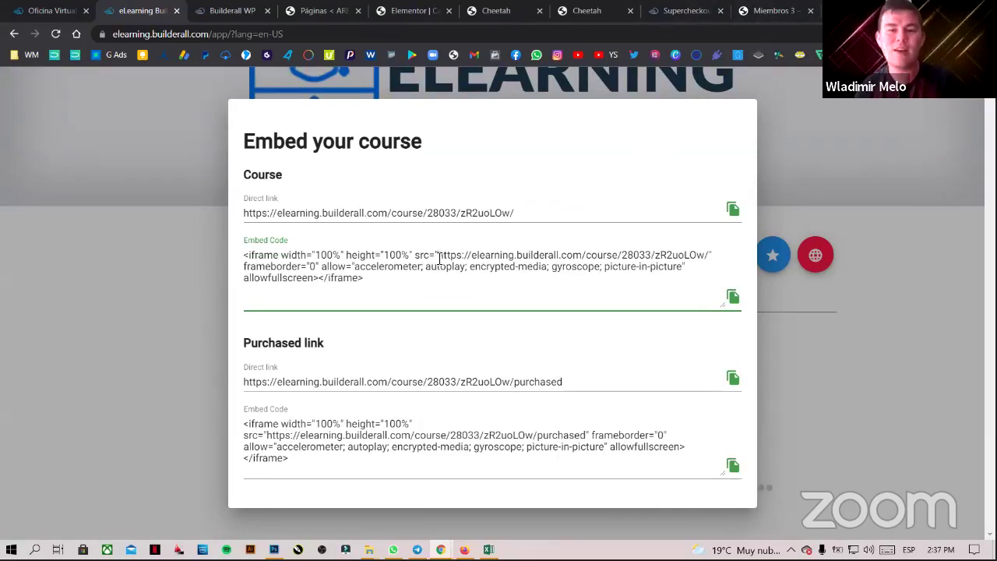
drag(439, 257, 709, 253)
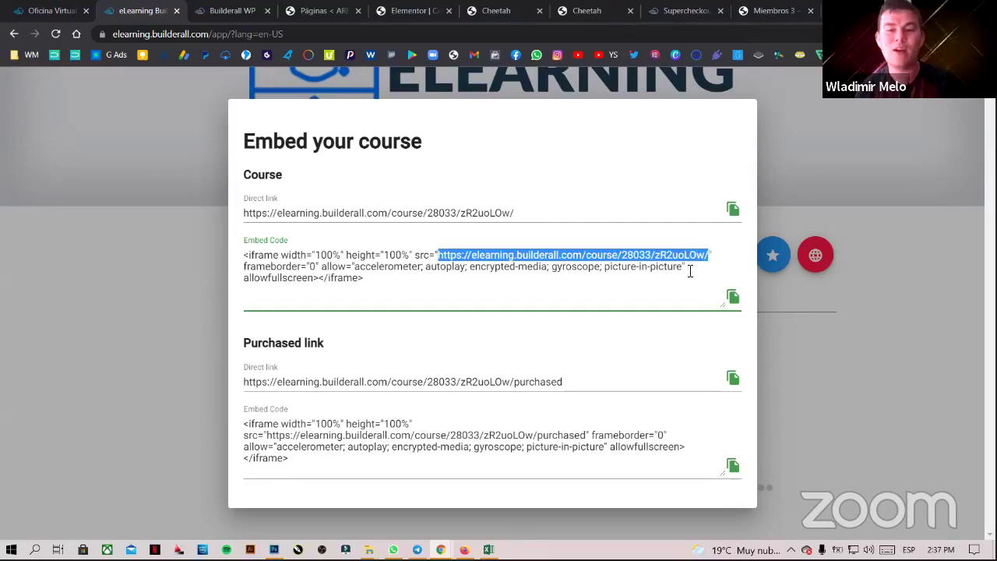
click(786, 7)
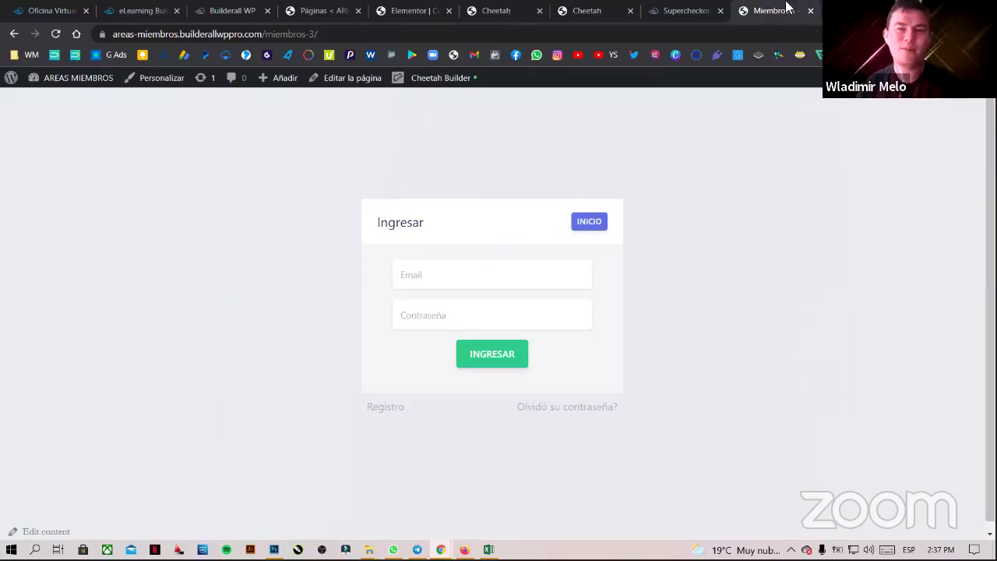
- Test the login form with saved credentials, clear both fields, and reopen Miembros 3 in Cheetah Builder
click(498, 285)
key(Down)
key(Return)
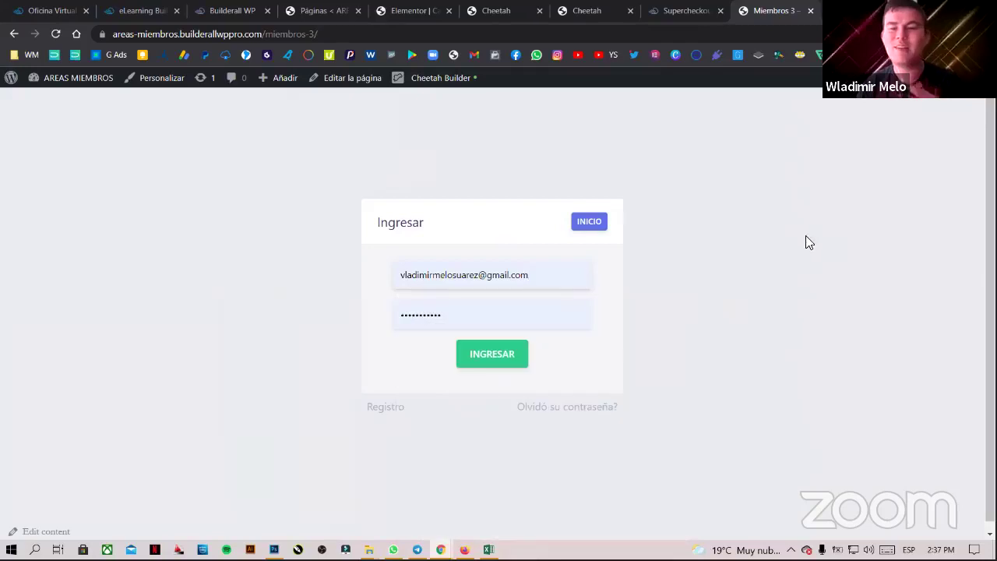
drag(520, 281, 306, 273)
key(BackSpace)
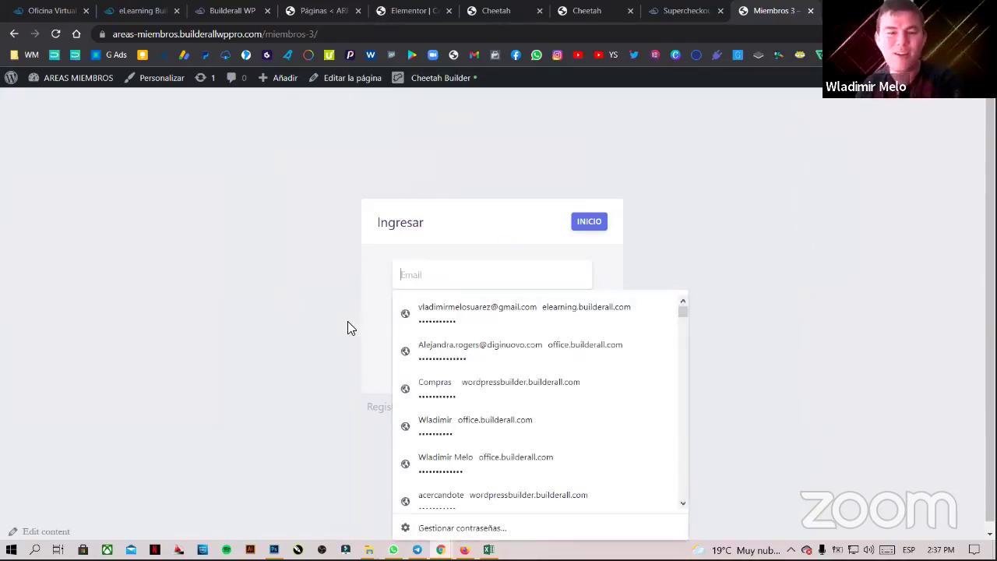
click(347, 325)
double_click(479, 322)
key(BackSpace)
click(775, 341)
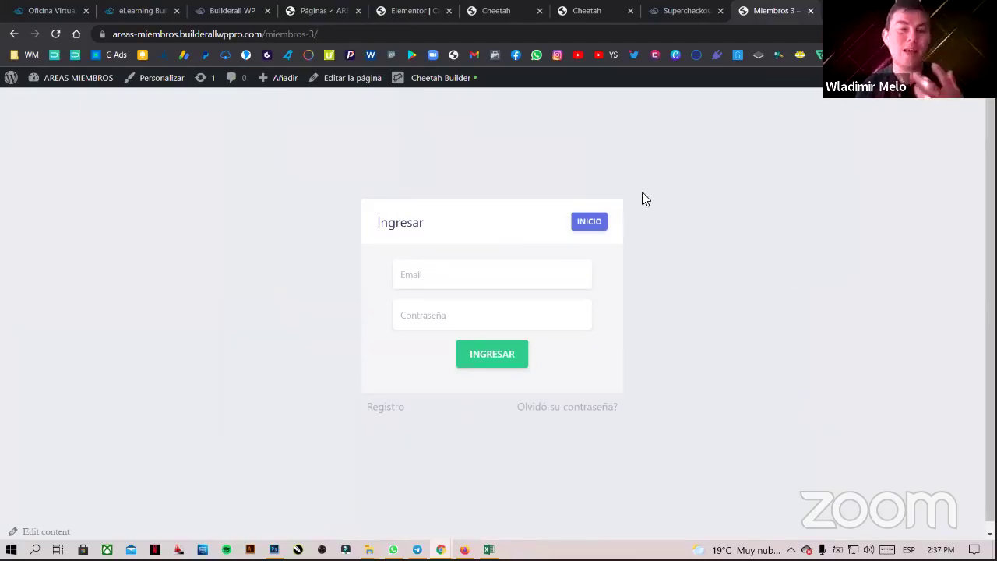
click(447, 84)
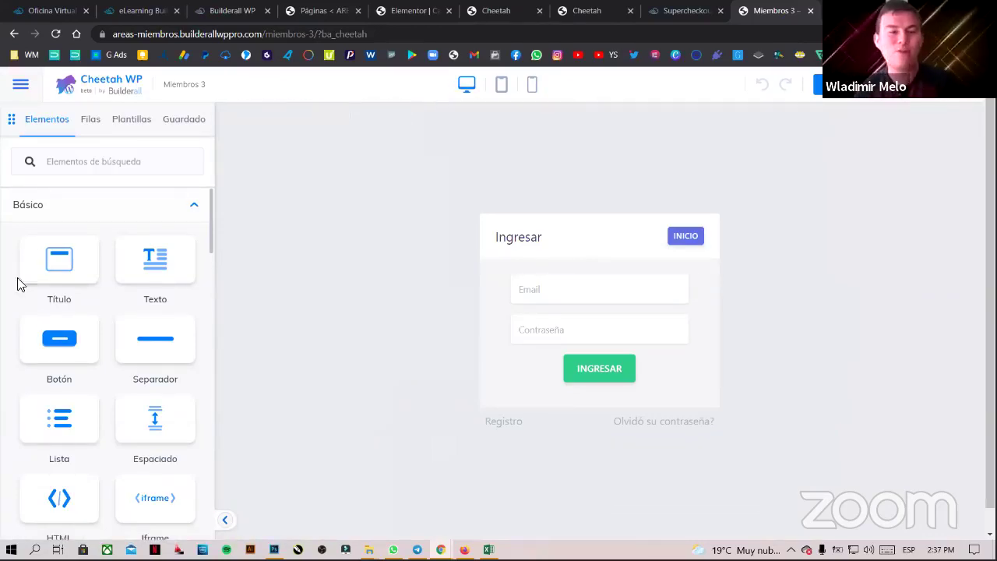
scroll(73, 341, down, 5)
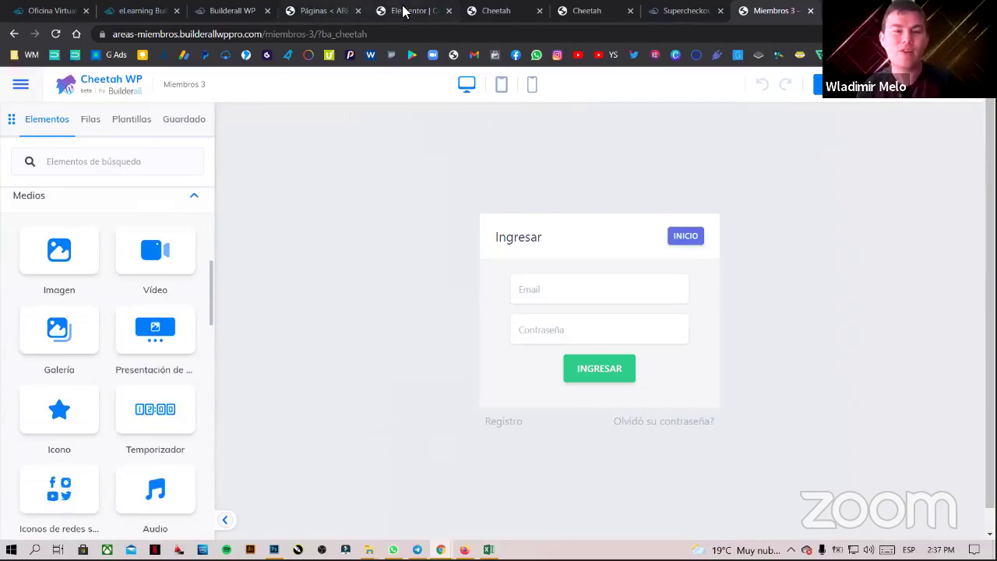
click(495, 10)
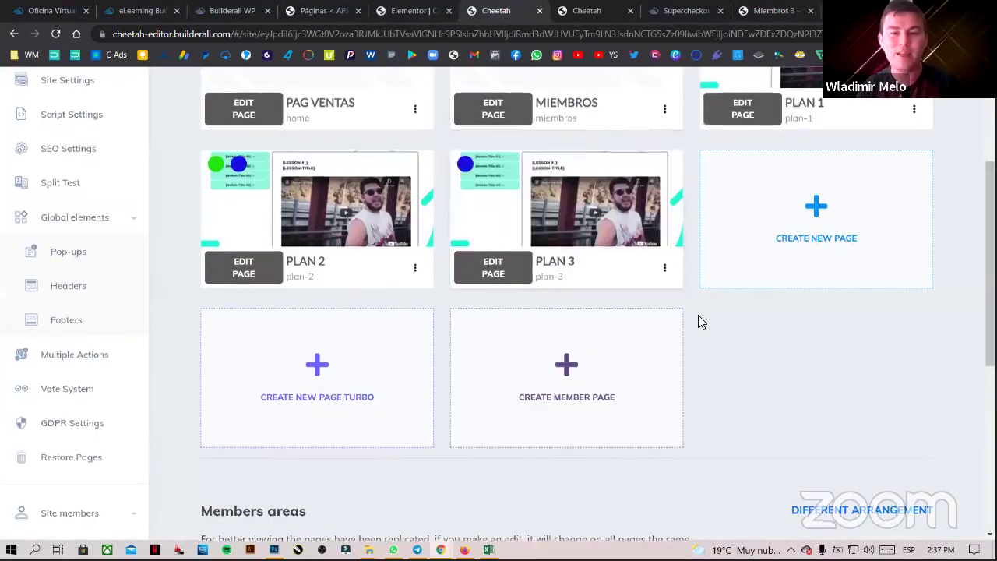
scroll(661, 329, down, 7)
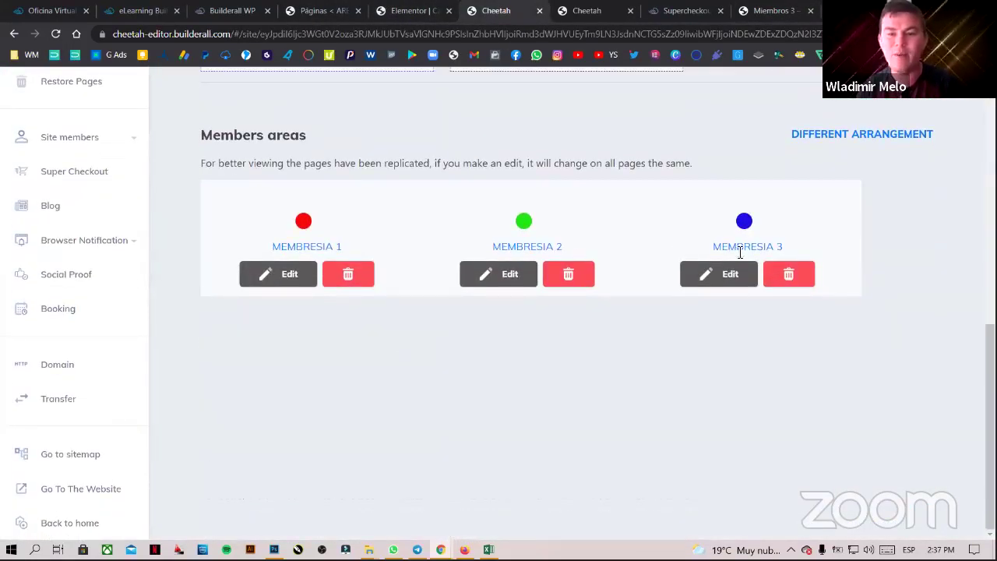
scroll(837, 319, up, 2)
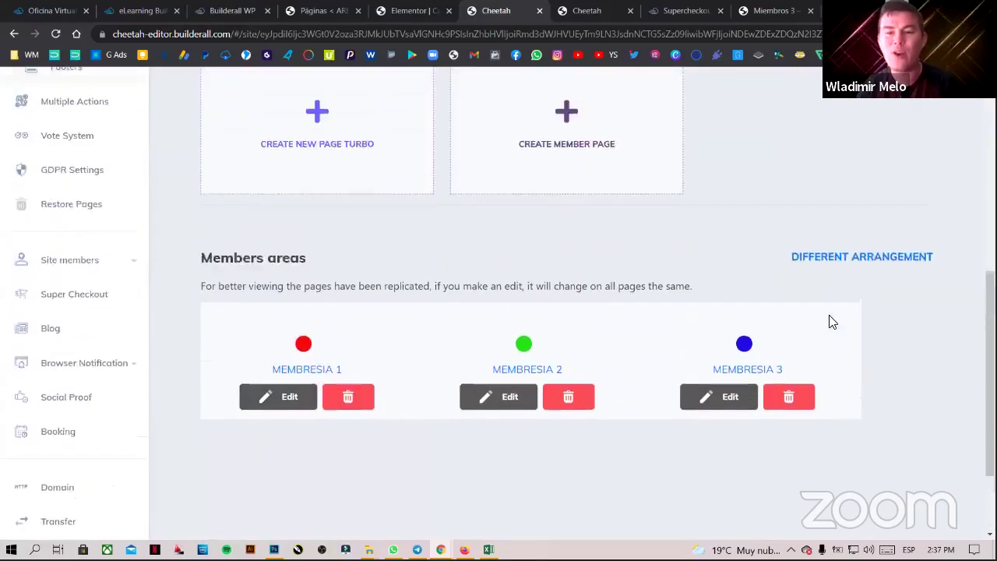
scroll(832, 322, up, 8)
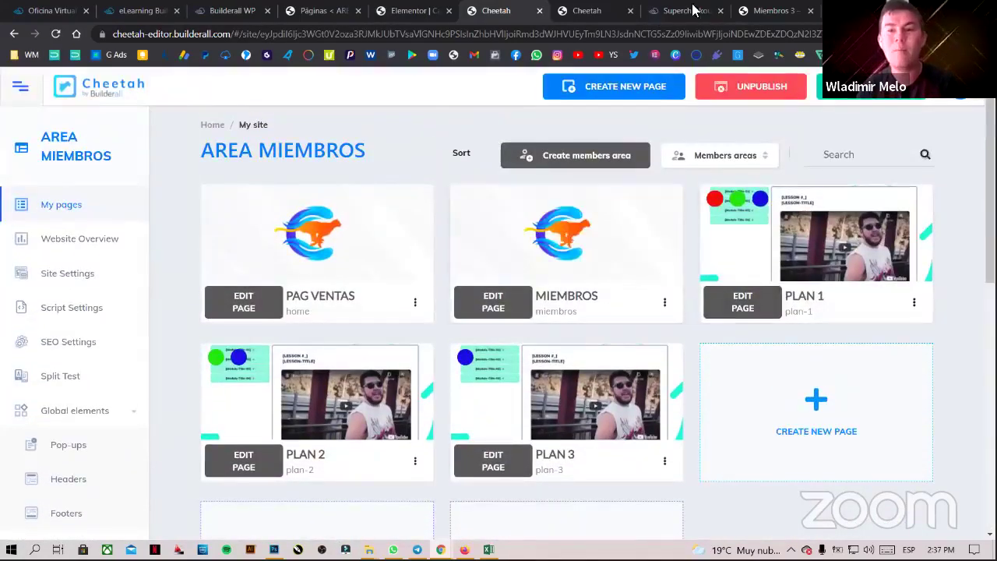
click(759, 11)
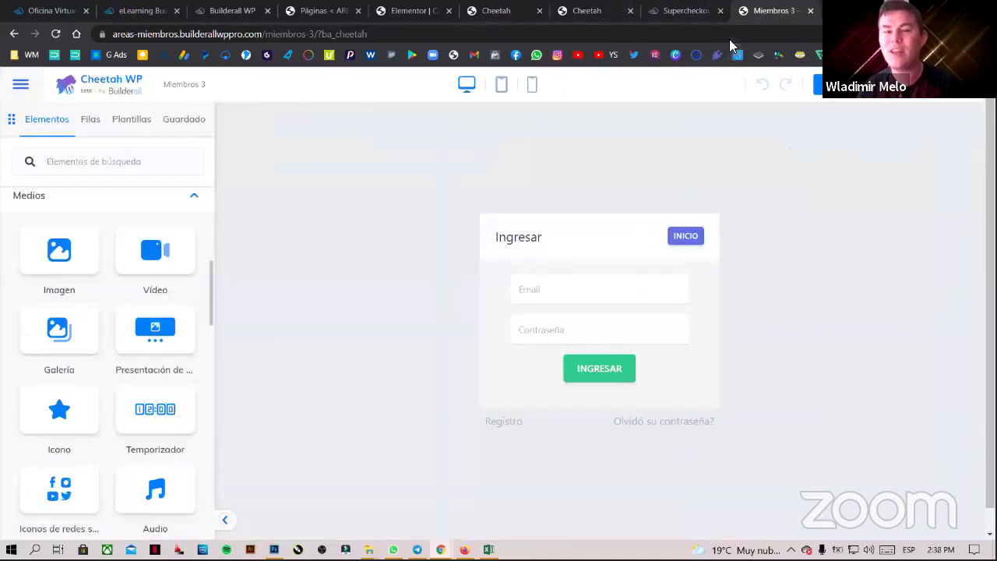
scroll(136, 351, down, 4)
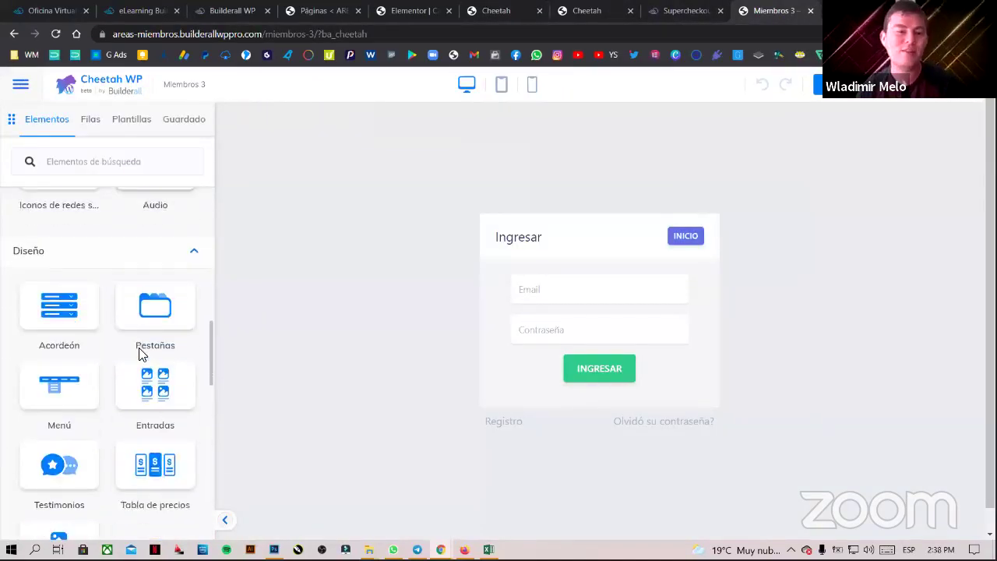
scroll(138, 354, down, 8)
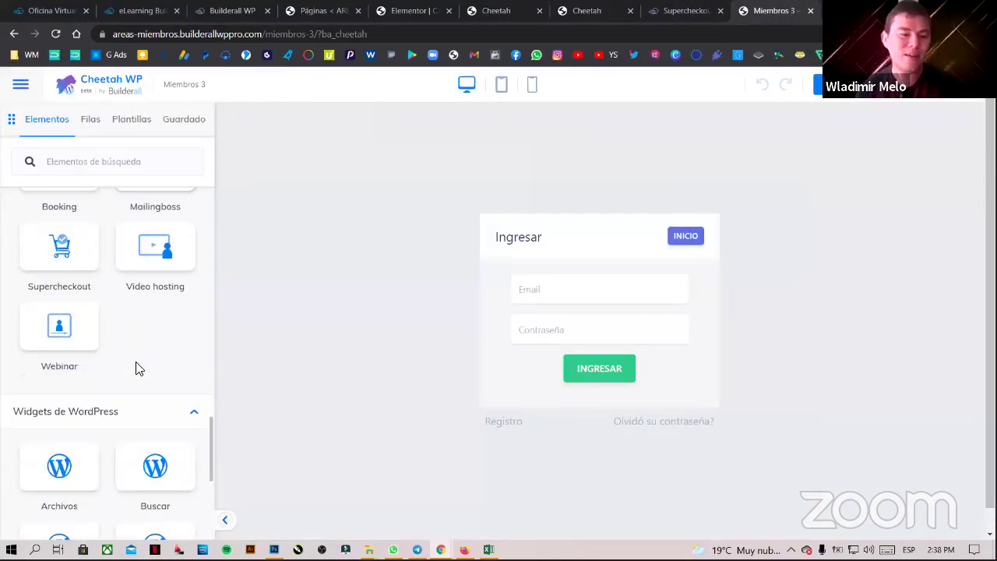
scroll(136, 368, down, 4)
scroll(136, 368, up, 3)
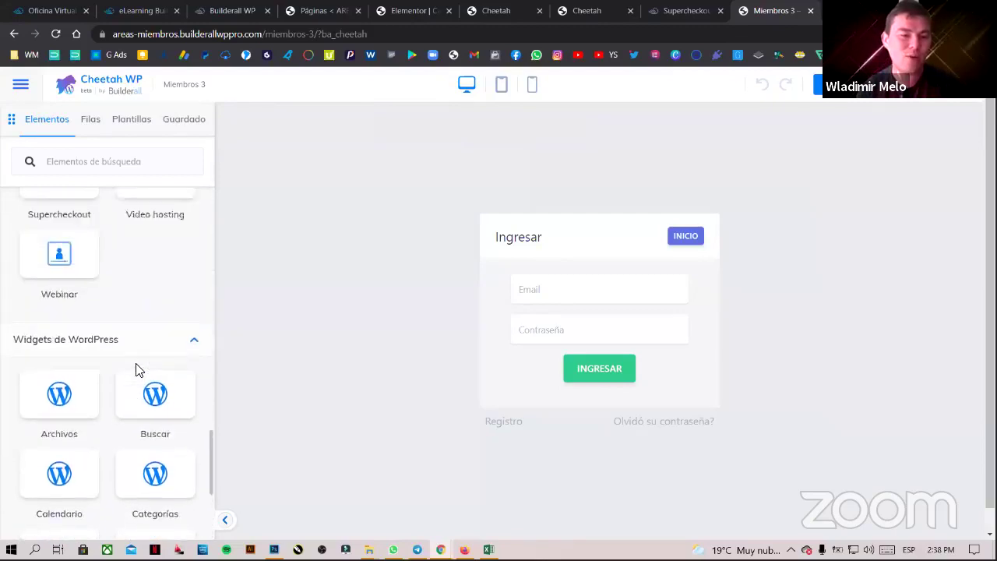
scroll(137, 367, up, 5)
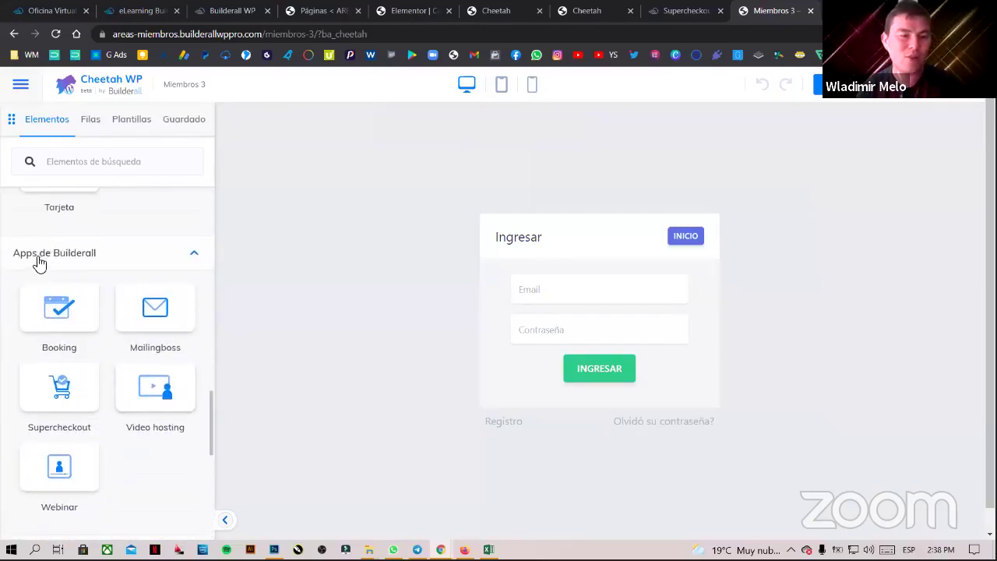
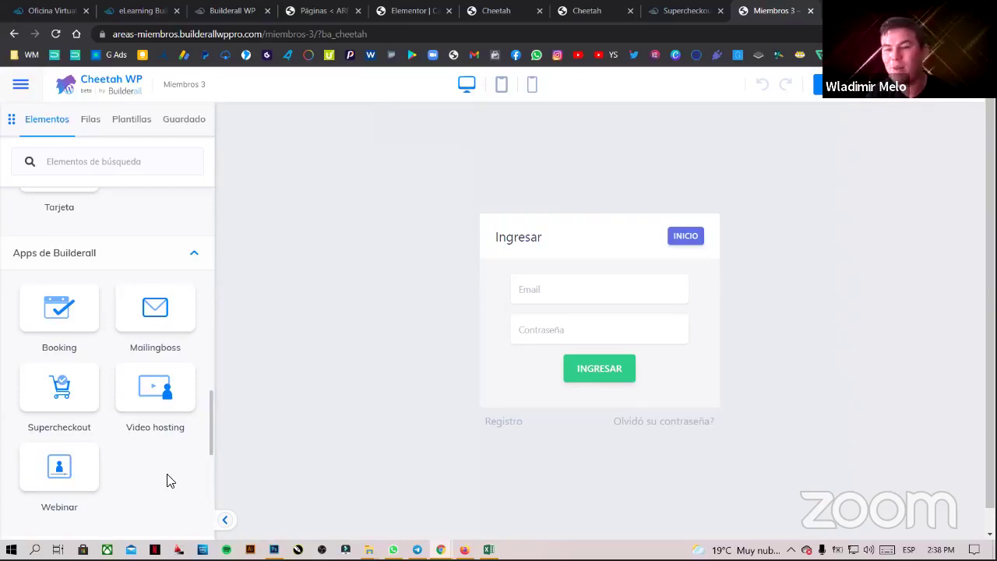
- Scroll up and down through the Elementos sidebar in the Miembros 3 page editor
scroll(167, 480, up, 6)
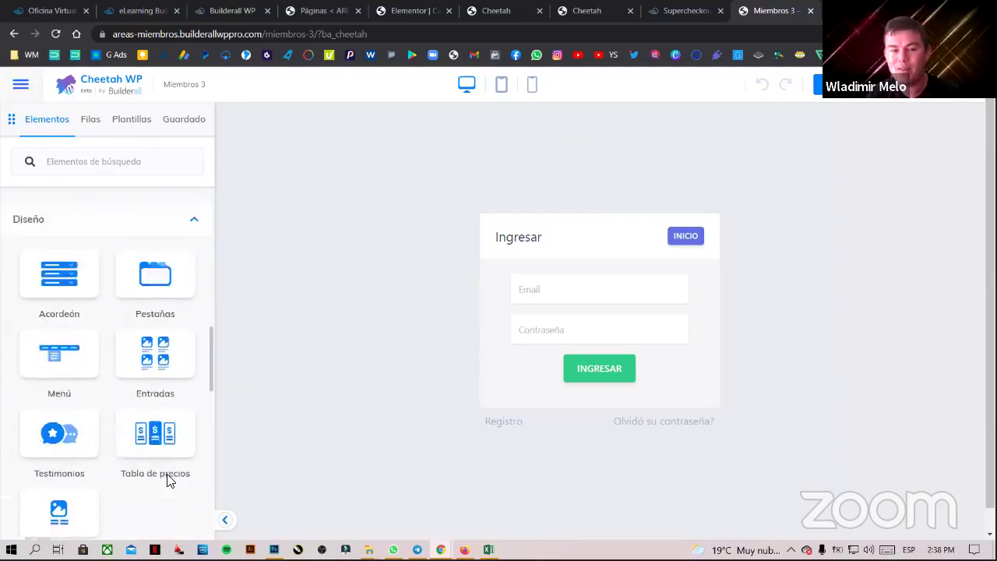
scroll(167, 475, up, 5)
scroll(167, 475, down, 7)
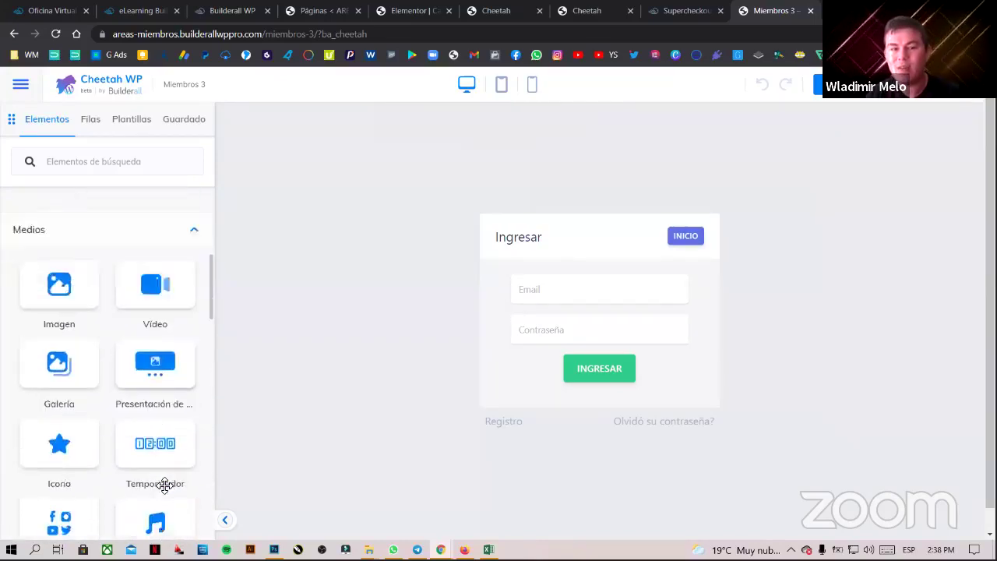
scroll(165, 488, down, 5)
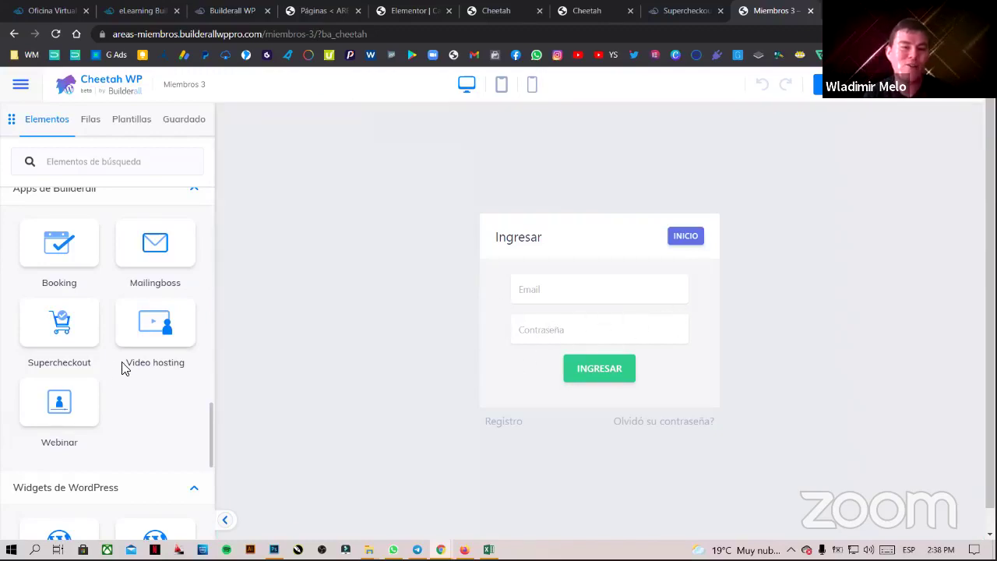
scroll(117, 370, up, 1)
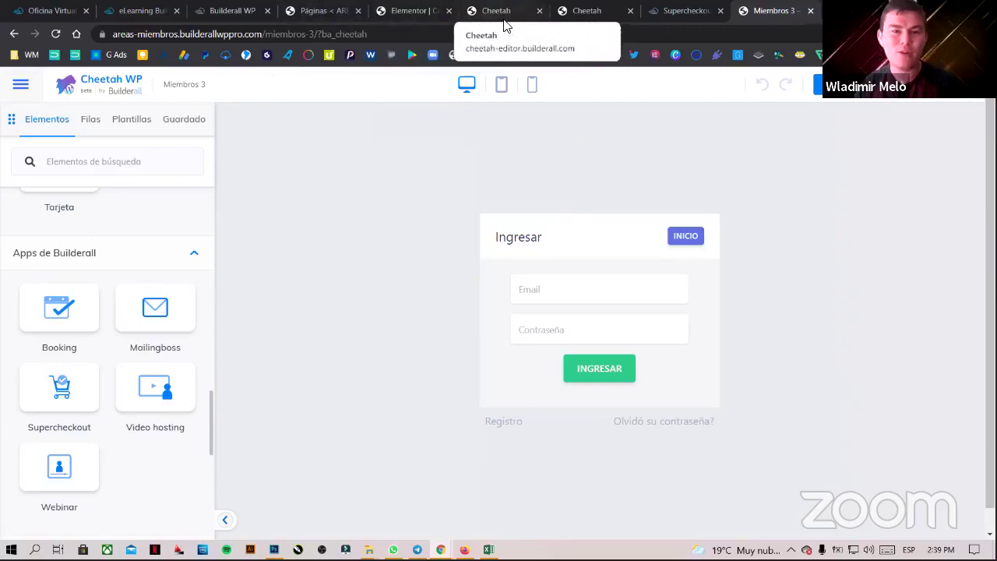
- Close the extra WordPress tabs and check PLAN 2's checkout links in the SuperCheckout products list
click(251, 11)
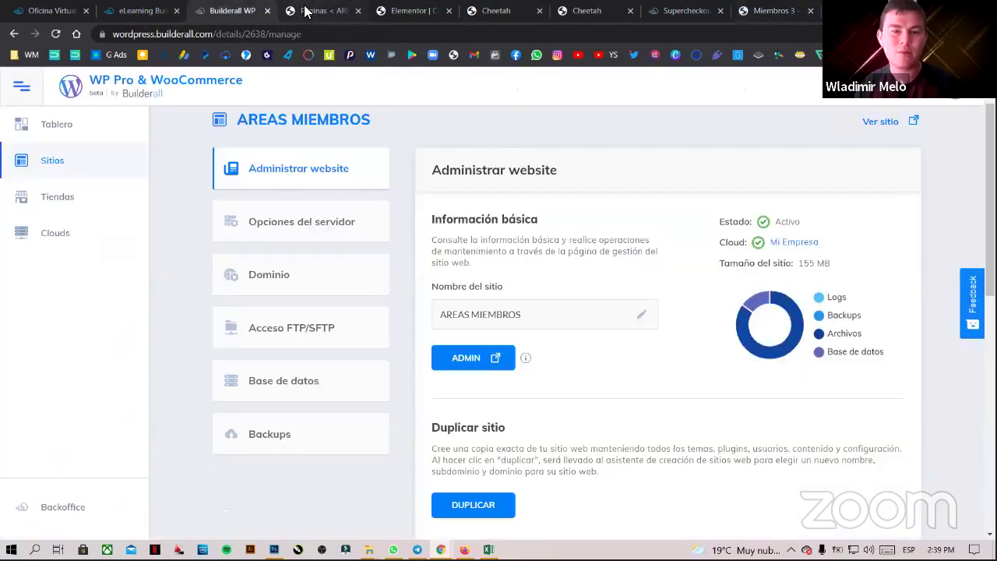
click(267, 11)
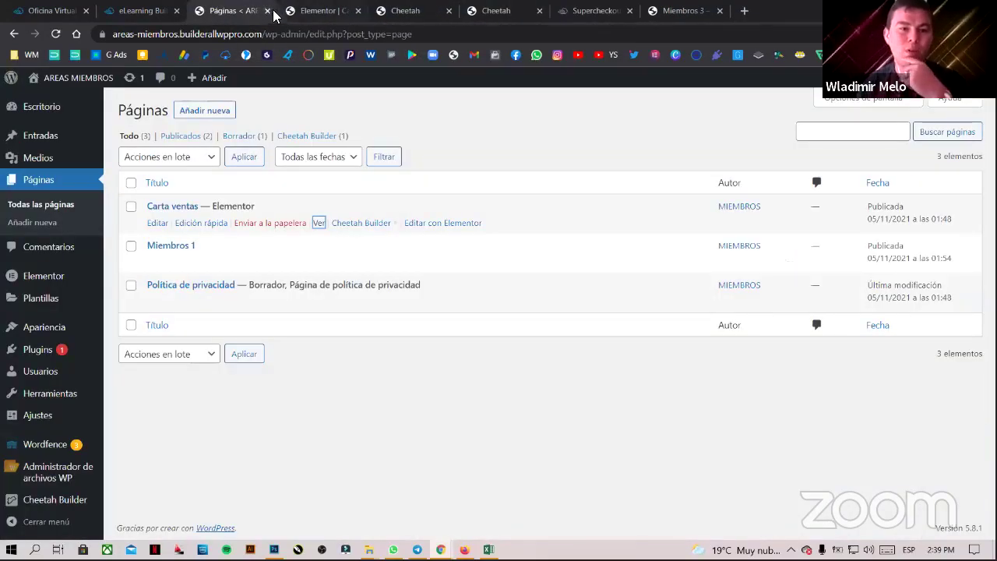
click(267, 11)
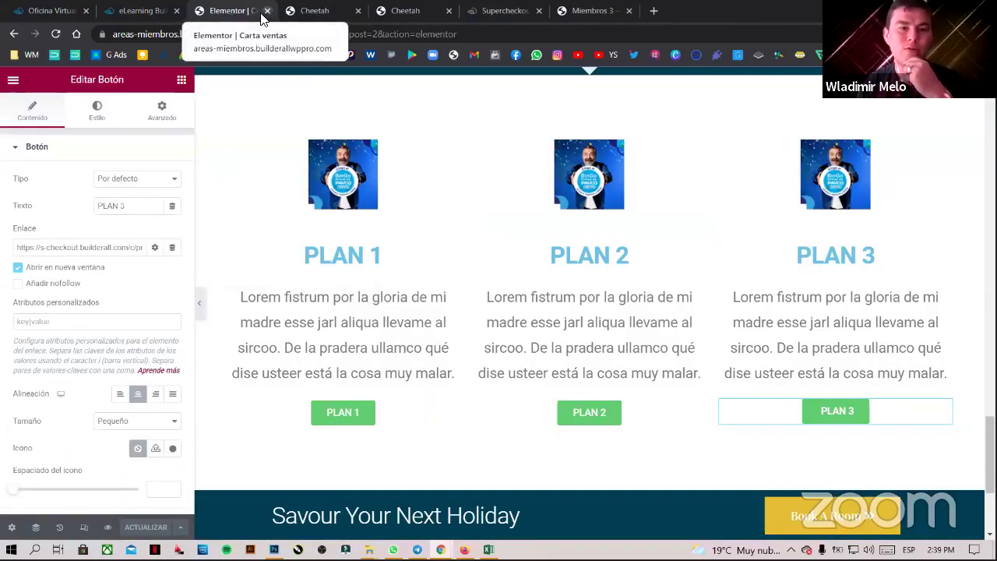
click(267, 11)
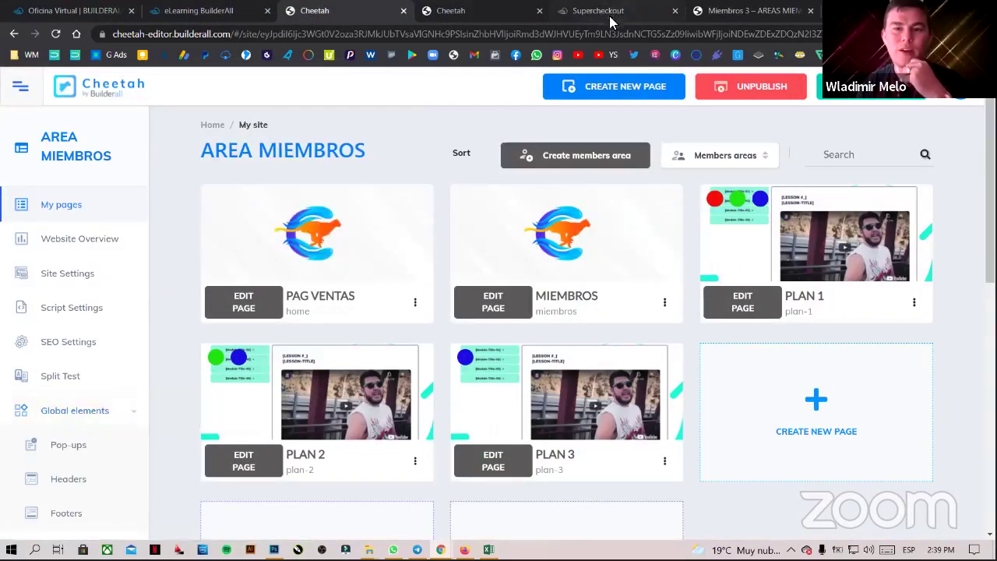
click(611, 11)
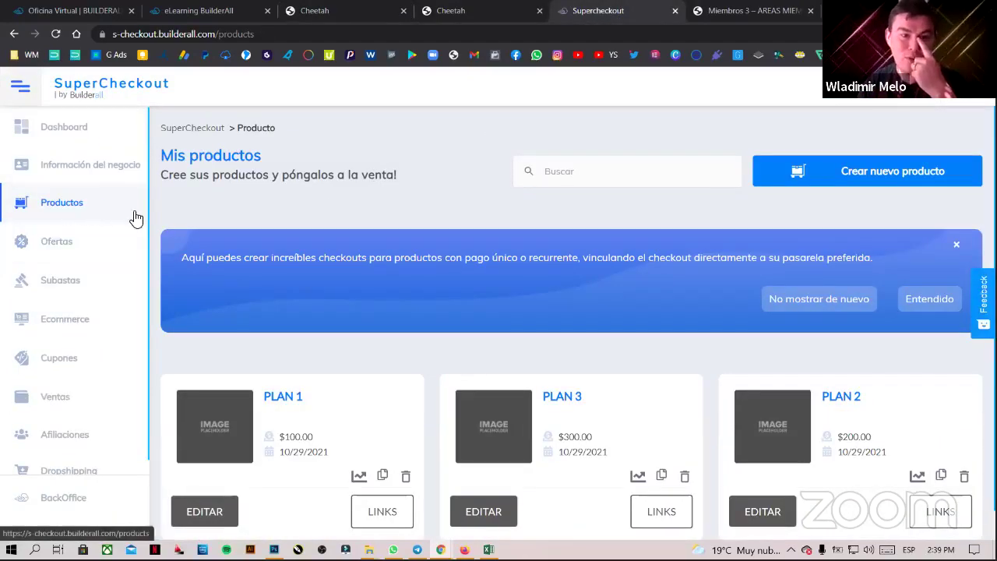
scroll(641, 306, down, 1)
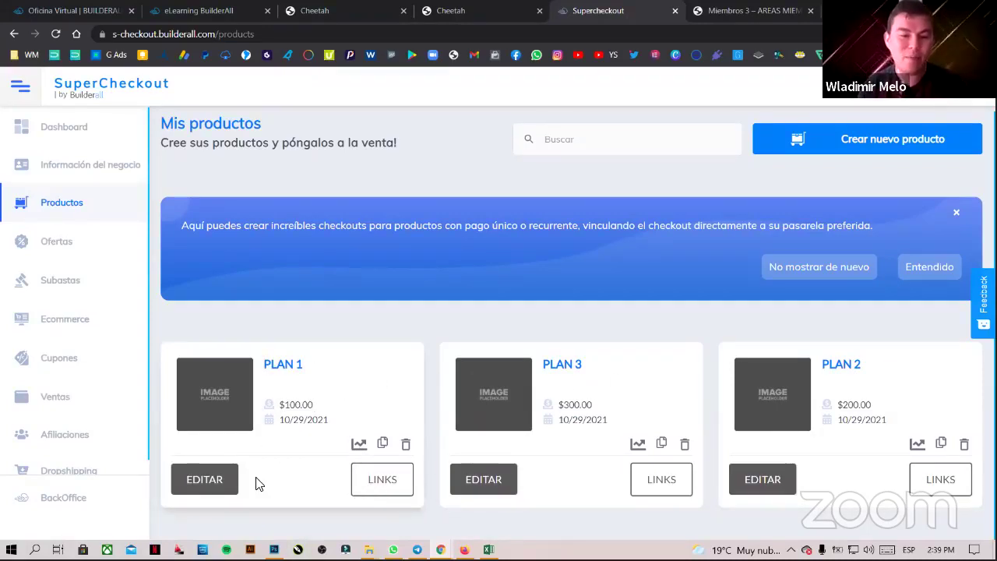
click(932, 479)
click(776, 177)
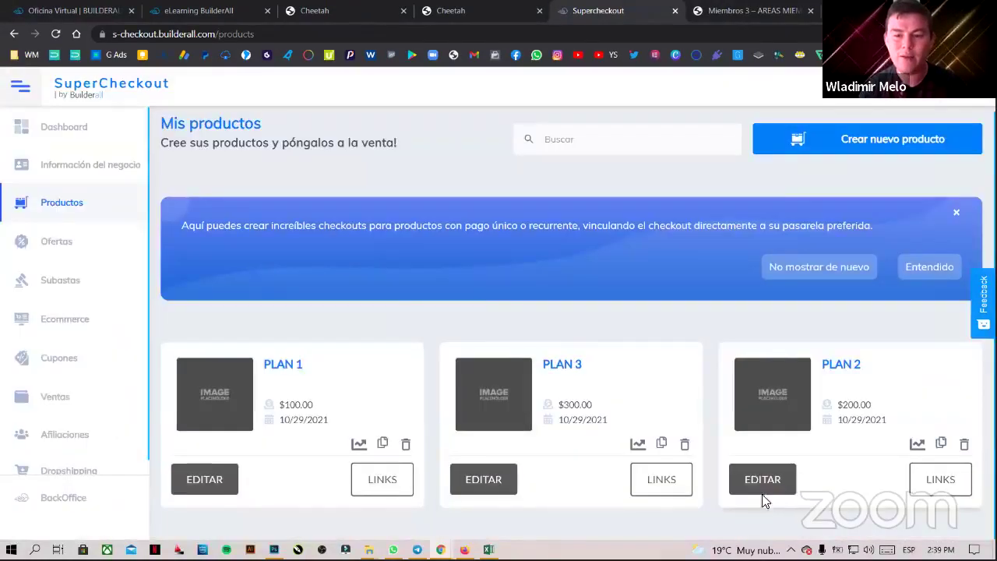
- Edit PLAN 2, expand its DISEÑO settings, and review the thank-you pages, keeping Plan 1
click(762, 481)
scroll(497, 366, down, 10)
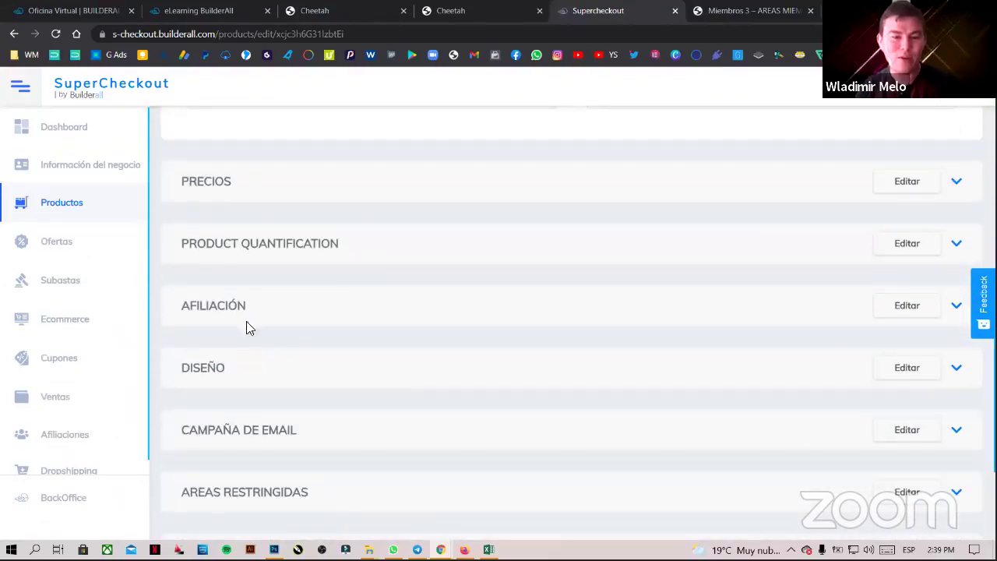
click(244, 378)
scroll(350, 349, down, 3)
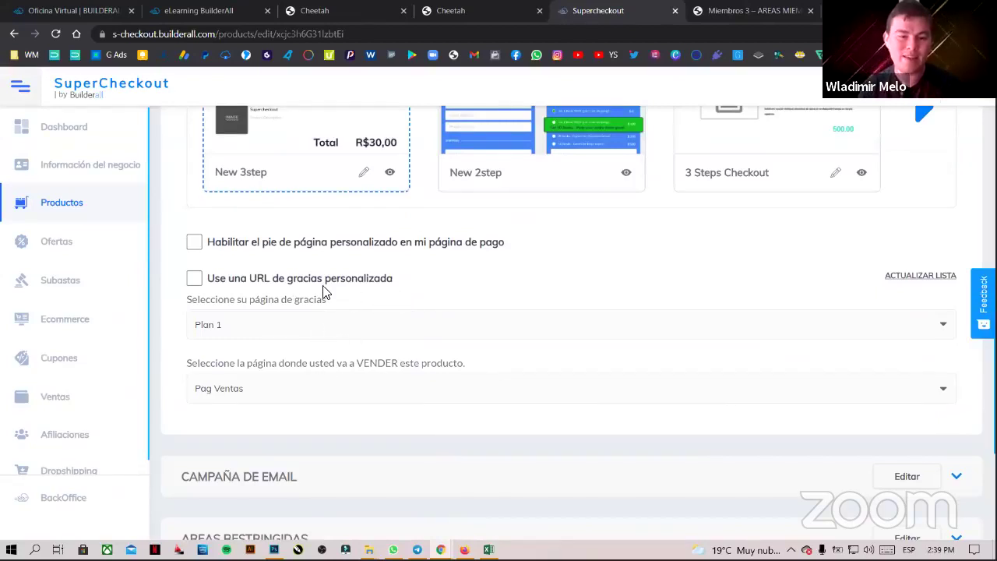
click(218, 330)
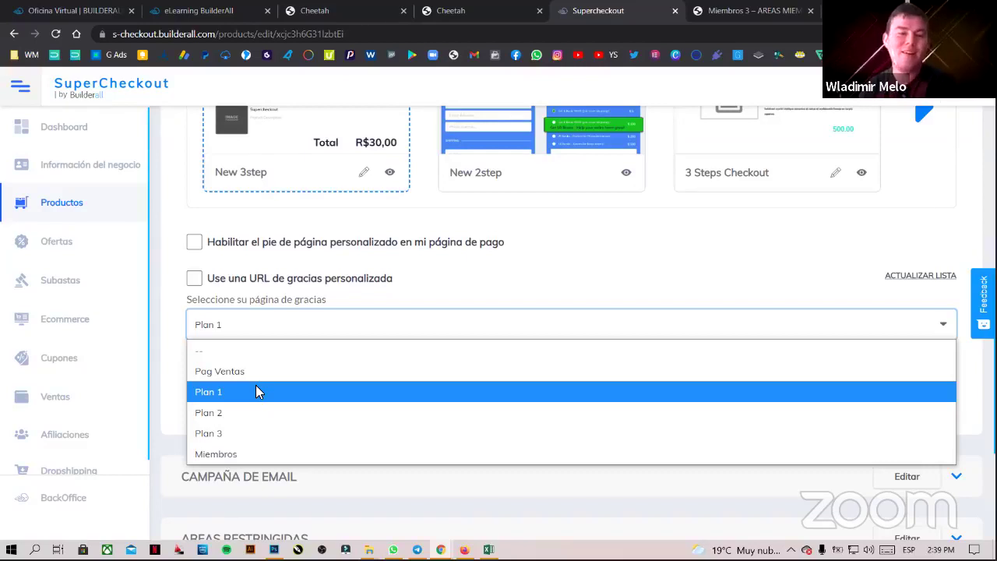
click(256, 389)
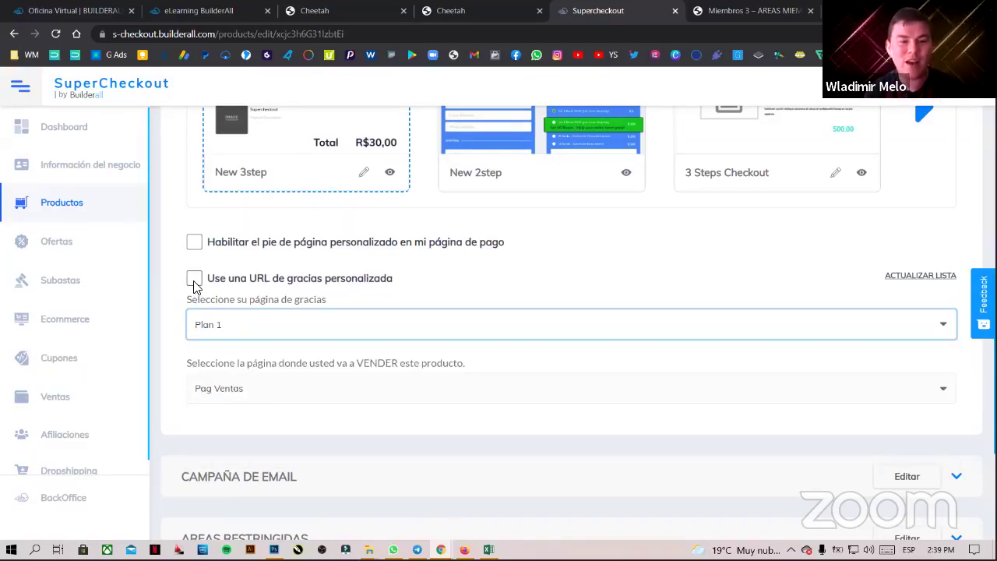
- Tick 'Use una URL de gracias personalizada' and select the existing thank-you URL
drag(207, 285, 405, 287)
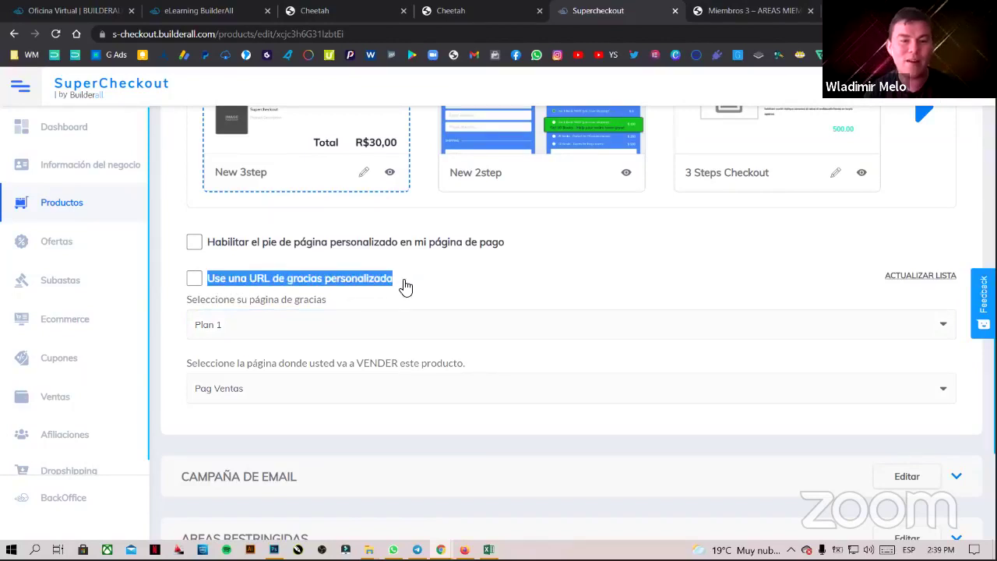
click(194, 279)
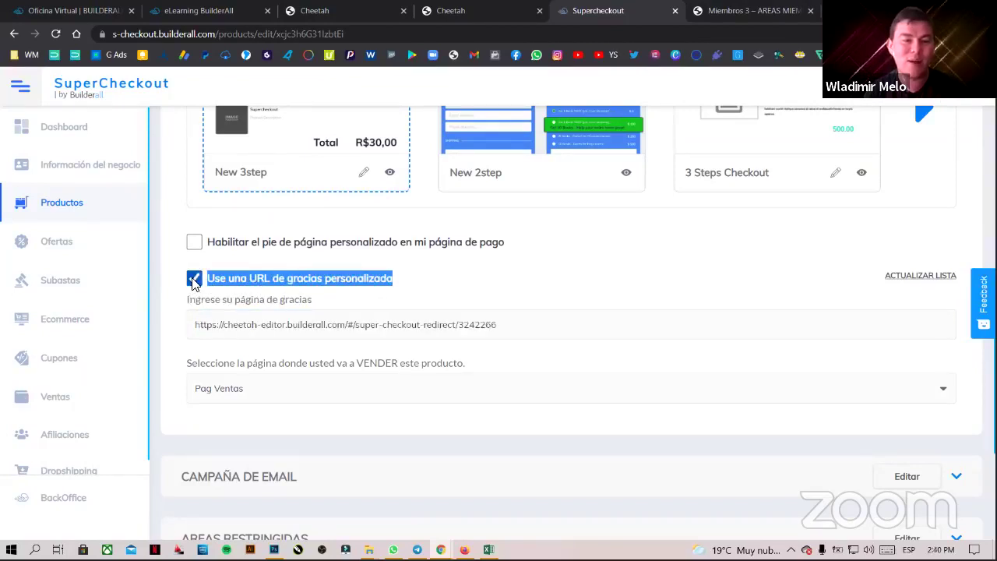
drag(498, 325, 170, 333)
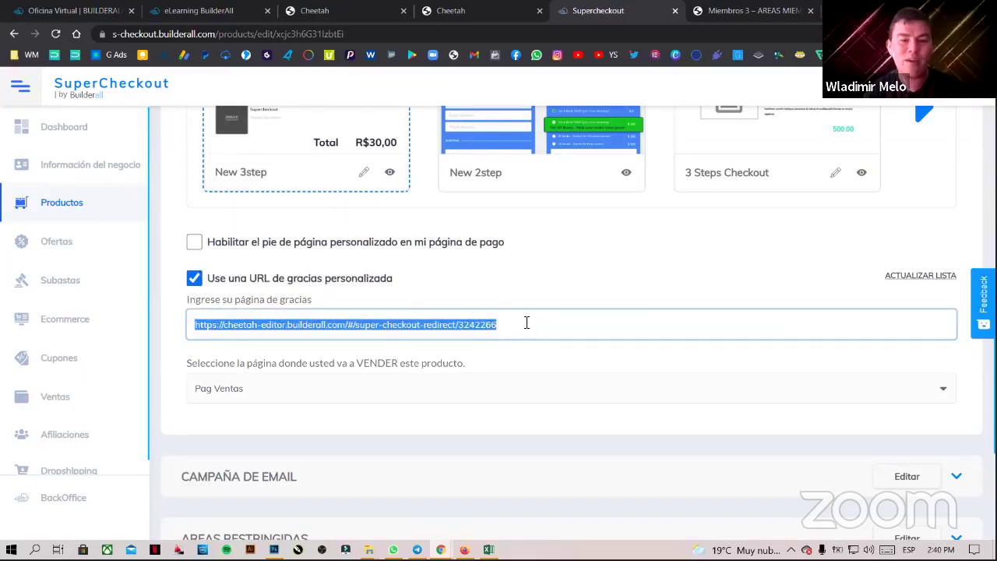
drag(526, 323, 165, 331)
drag(529, 322, 189, 333)
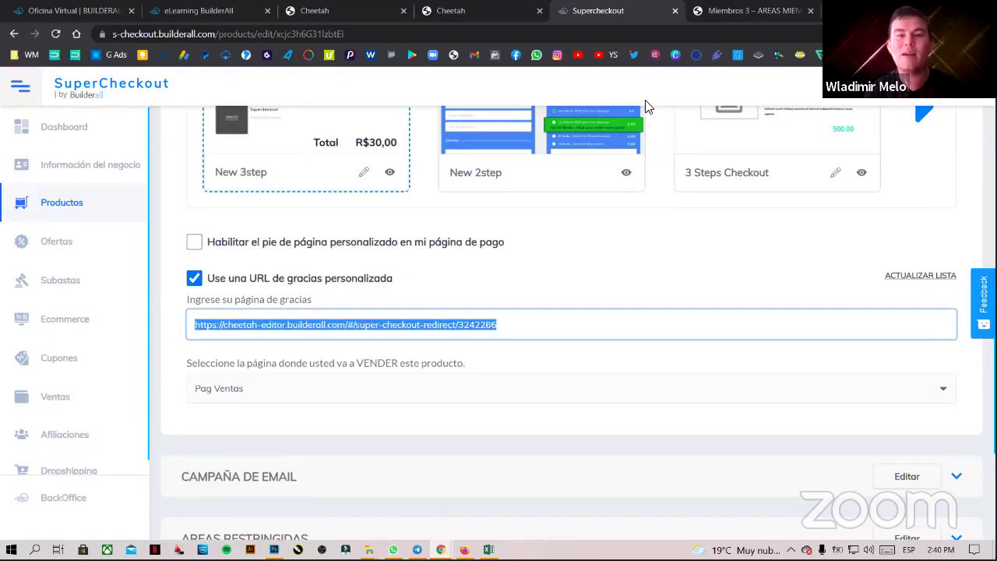
- Load the live members pages one after another: Miembros 3, then Miembros 2, then Miembros 1
click(331, 35)
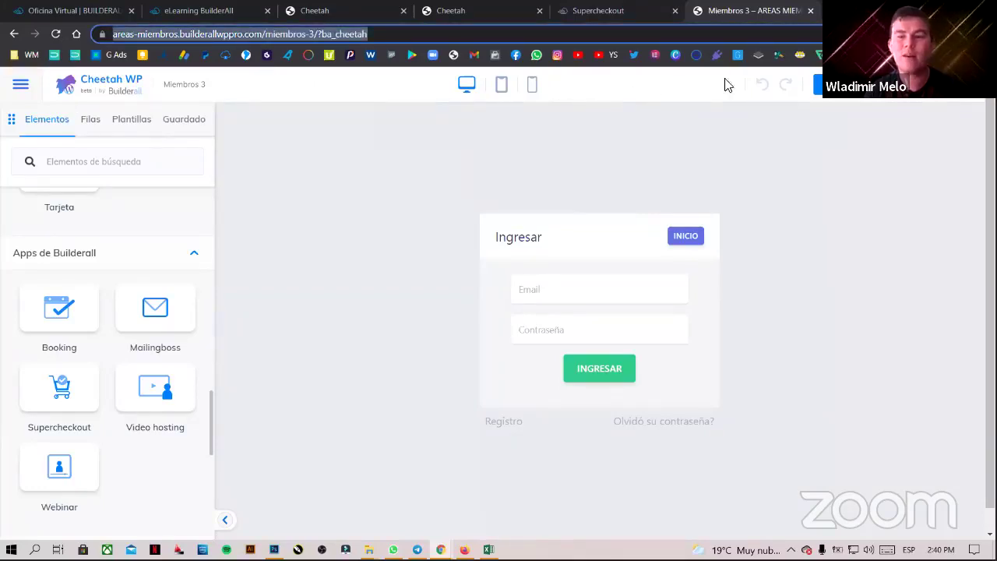
key(Return)
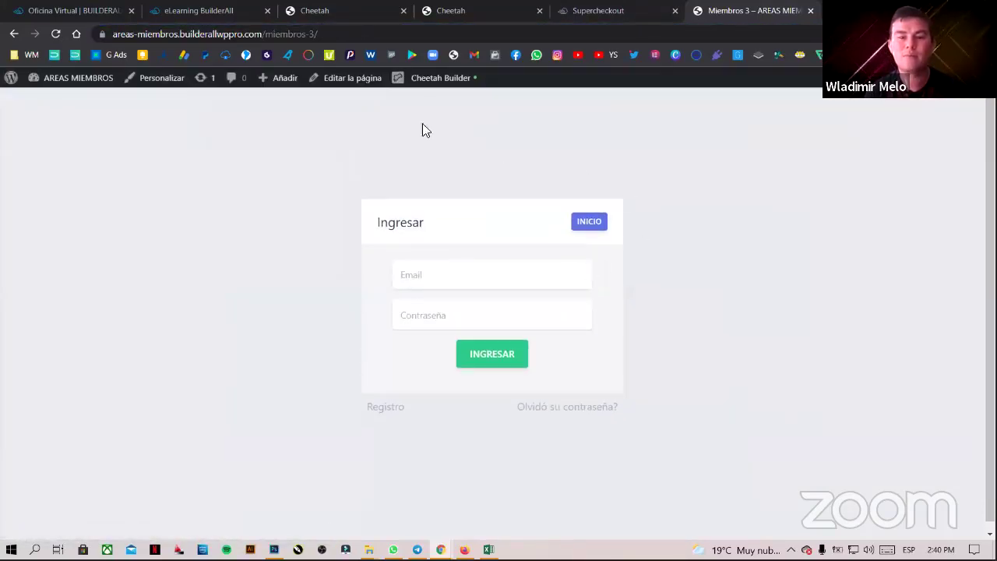
click(306, 34)
click(319, 33)
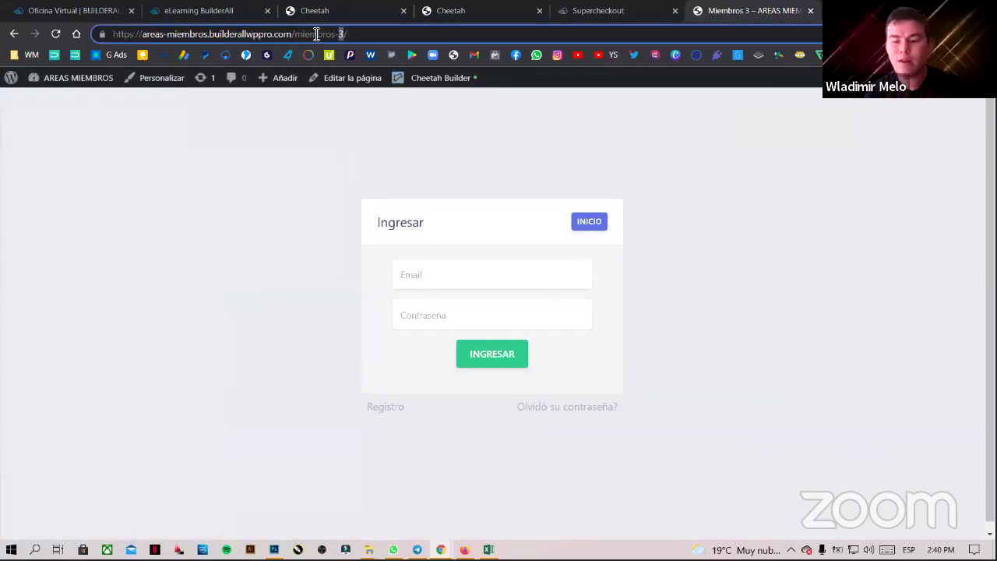
key(BackSpace)
text(2)
key(Return)
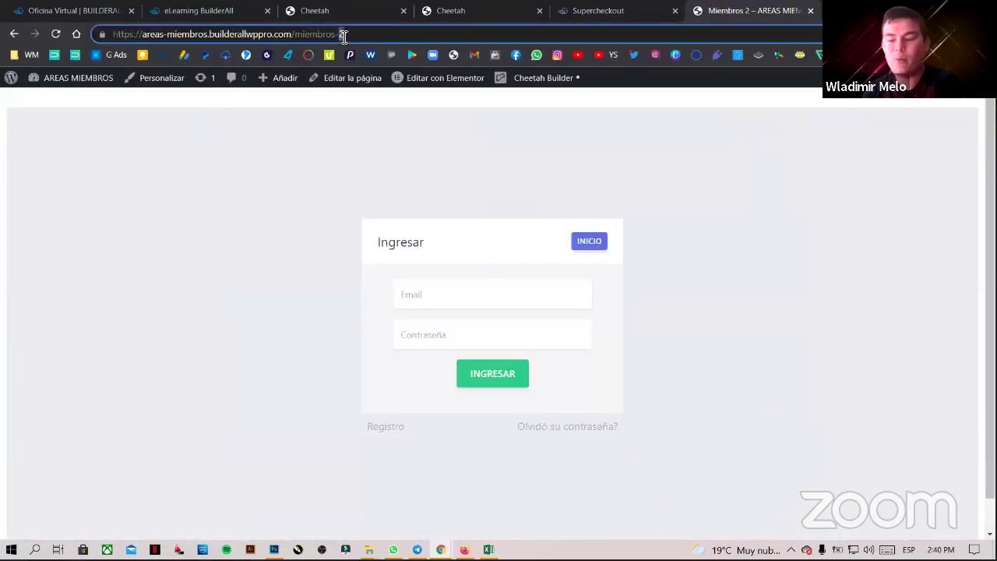
click(343, 34)
click(343, 34)
key(BackSpace)
text(1)
key(Return)
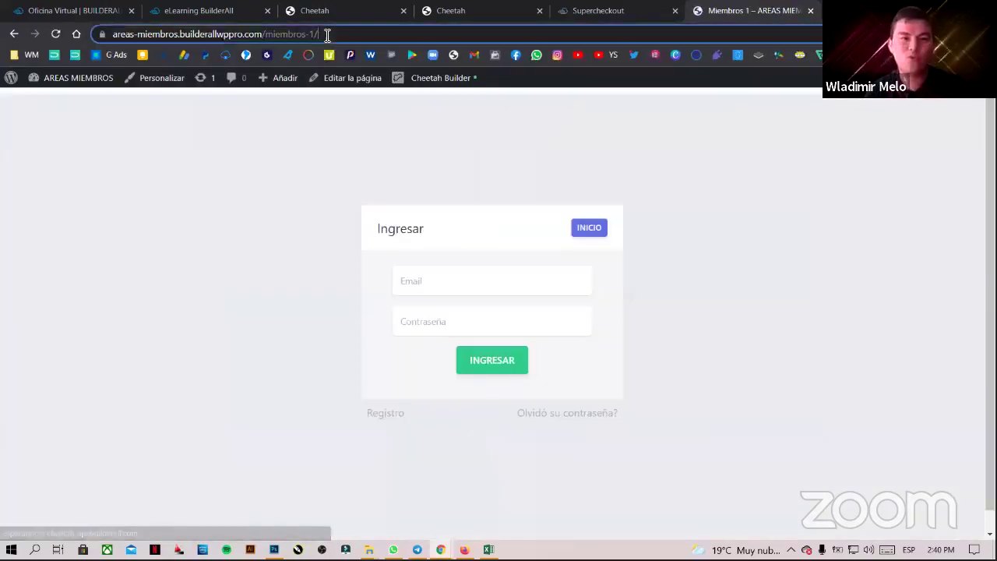
click(327, 34)
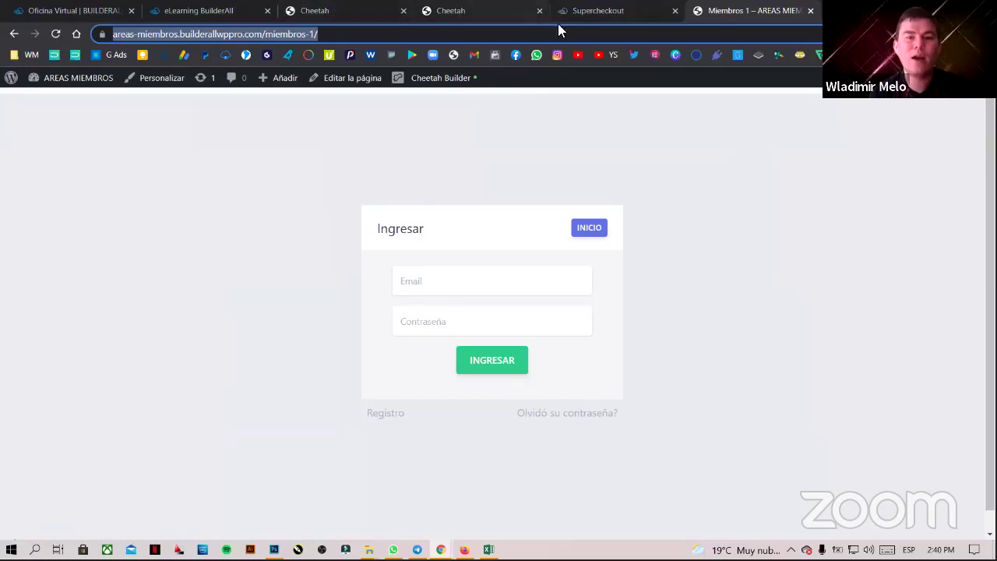
- Change the address to miembros-2/, load the page, and copy its URL for SuperCheckout
click(313, 33)
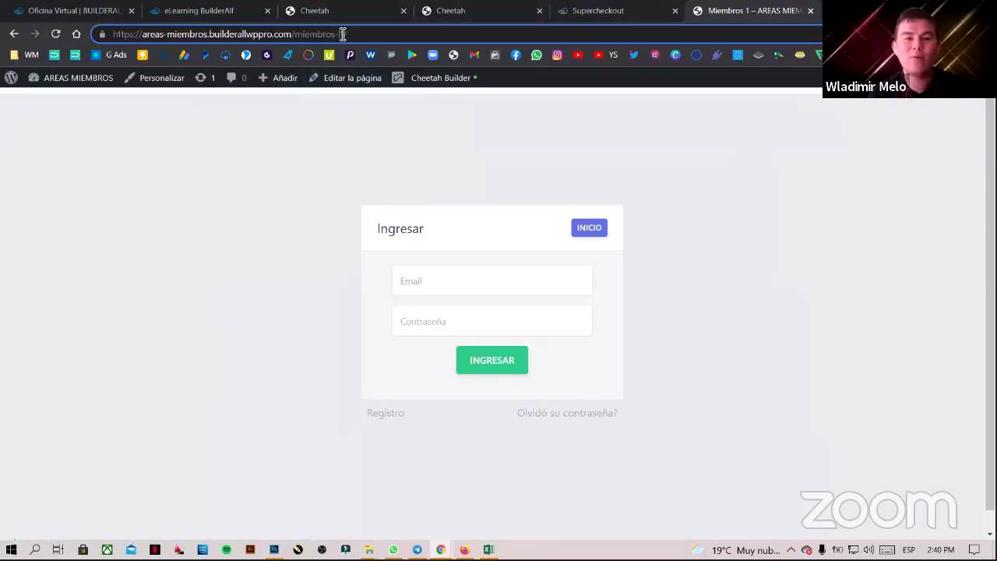
key(BackSpace)
key(BackSpace)
text(2/)
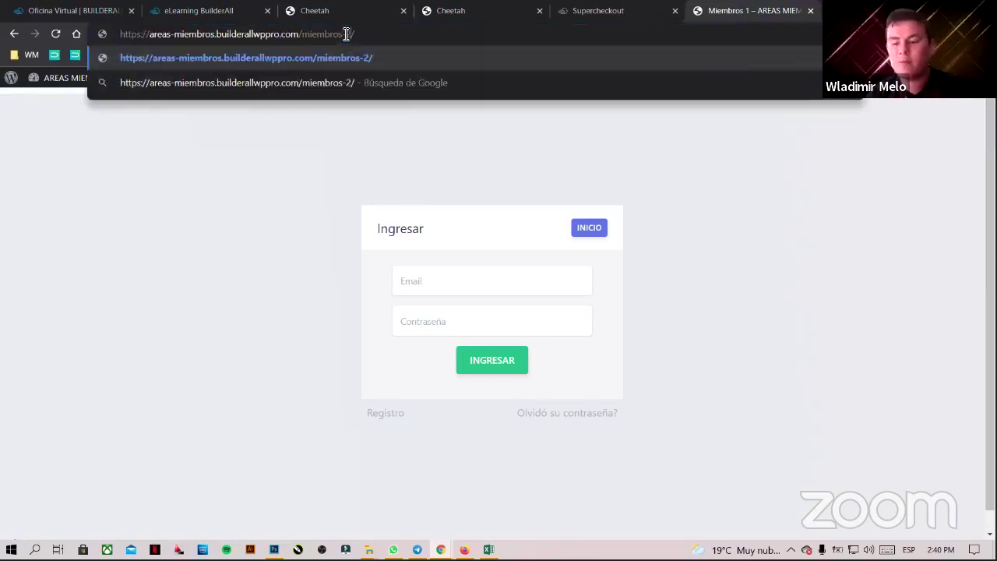
key(Return)
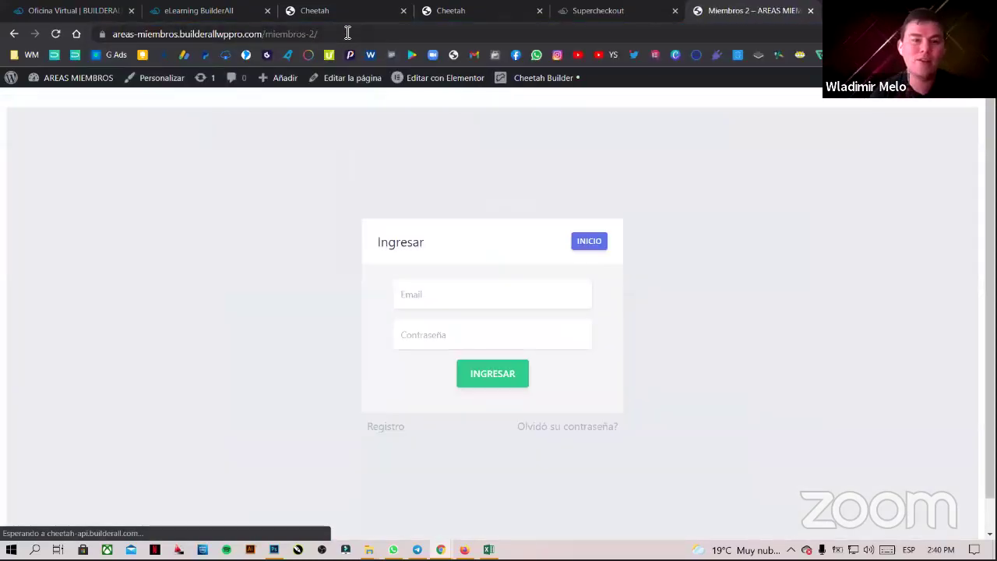
click(347, 33)
key(ctrl+c)
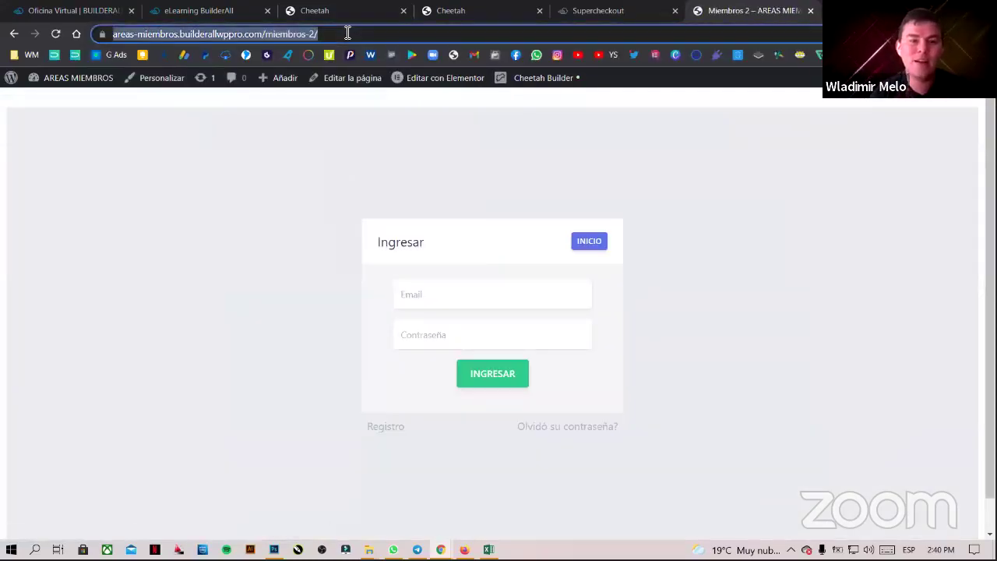
click(579, 10)
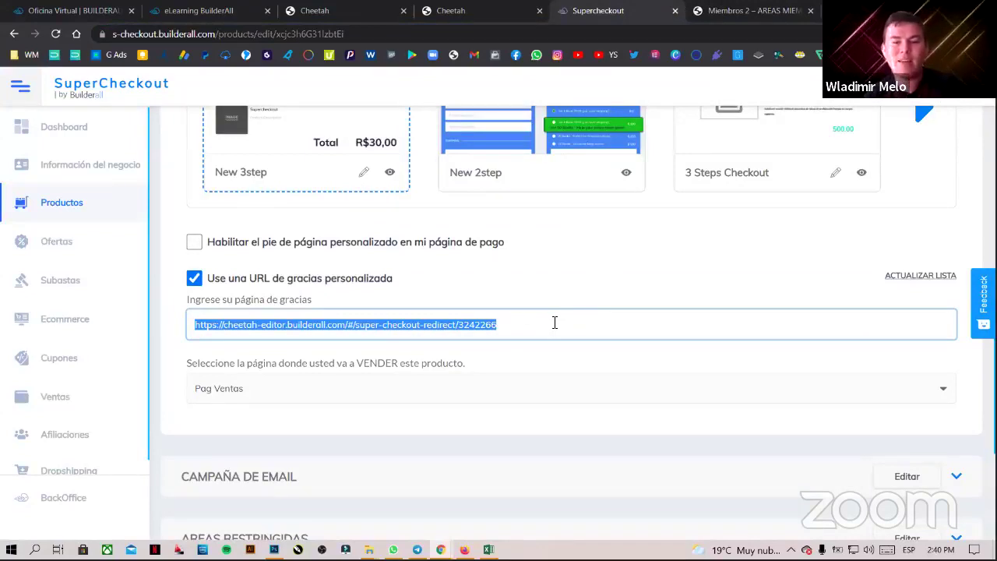
- Paste the Miembros 2 address as PLAN 2's thank-you URL and save with ACTUALIZAR Y FINALIZAR
key(ctrl+v)
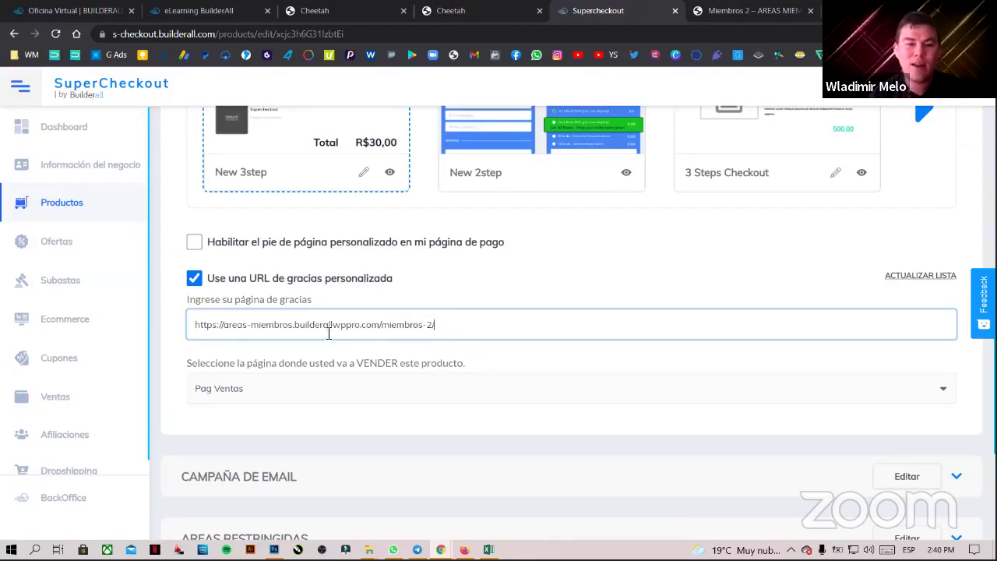
drag(434, 327, 197, 331)
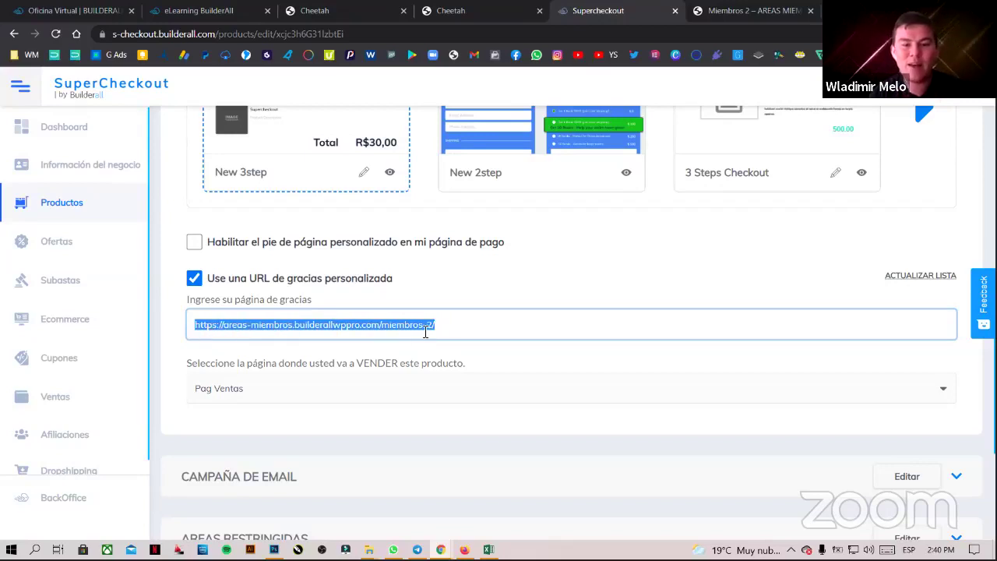
drag(459, 328, 190, 328)
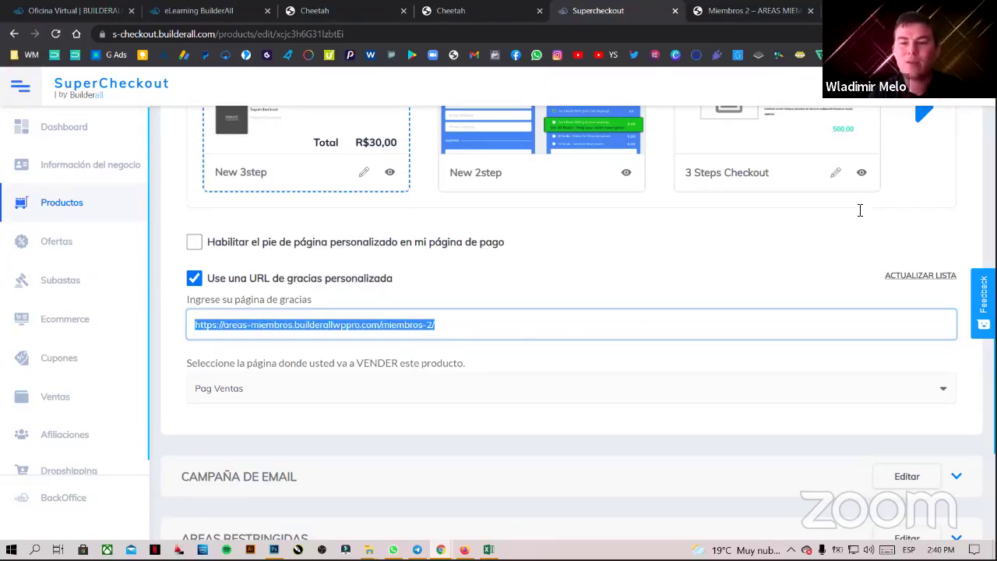
scroll(957, 316, up, 4)
click(872, 289)
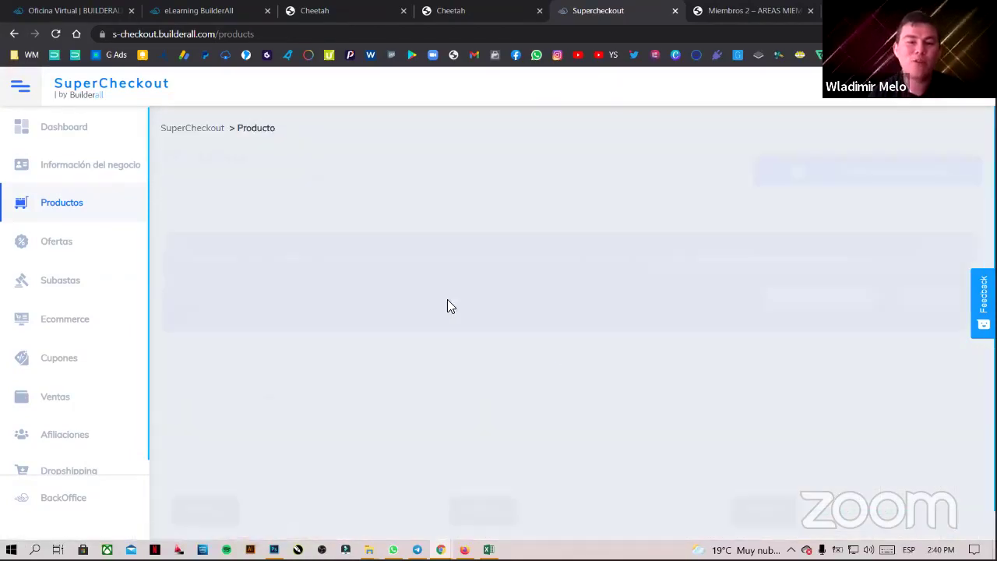
scroll(486, 360, down, 1)
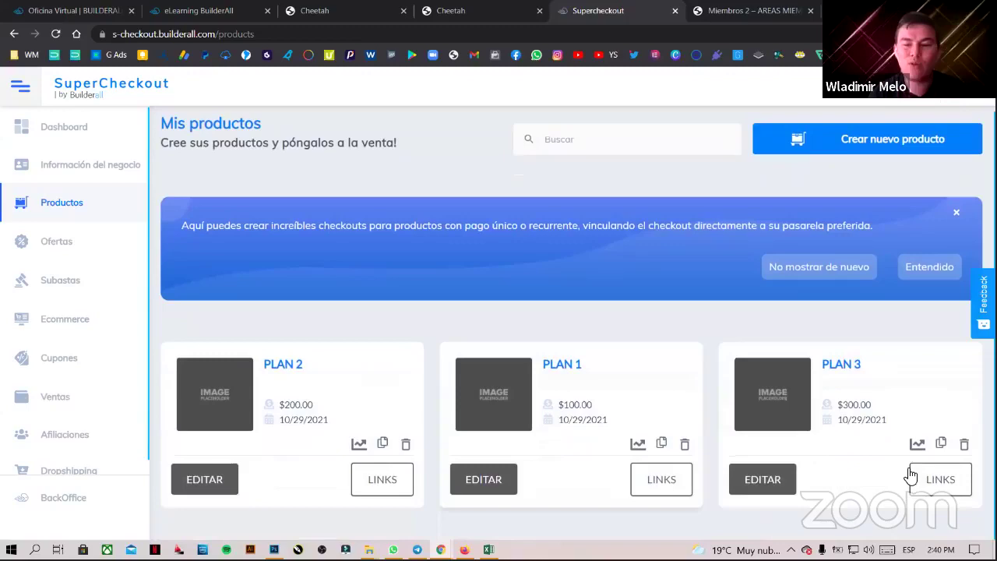
- In PLAN 3's DISEÑO settings, enable the custom thank-you URL and paste the members address, adding a 3
click(781, 489)
scroll(442, 364, down, 3)
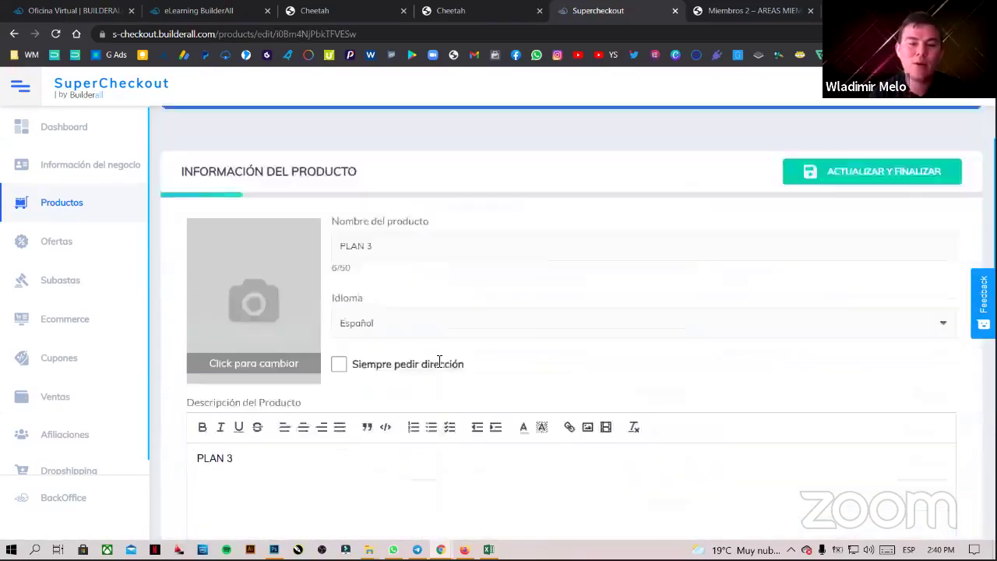
scroll(439, 361, down, 10)
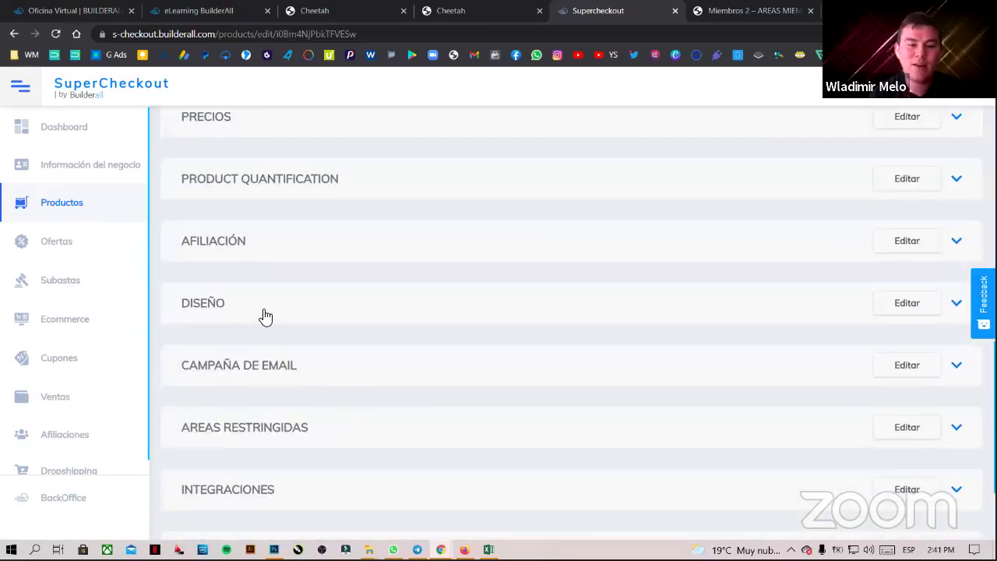
click(265, 316)
scroll(229, 407, down, 2)
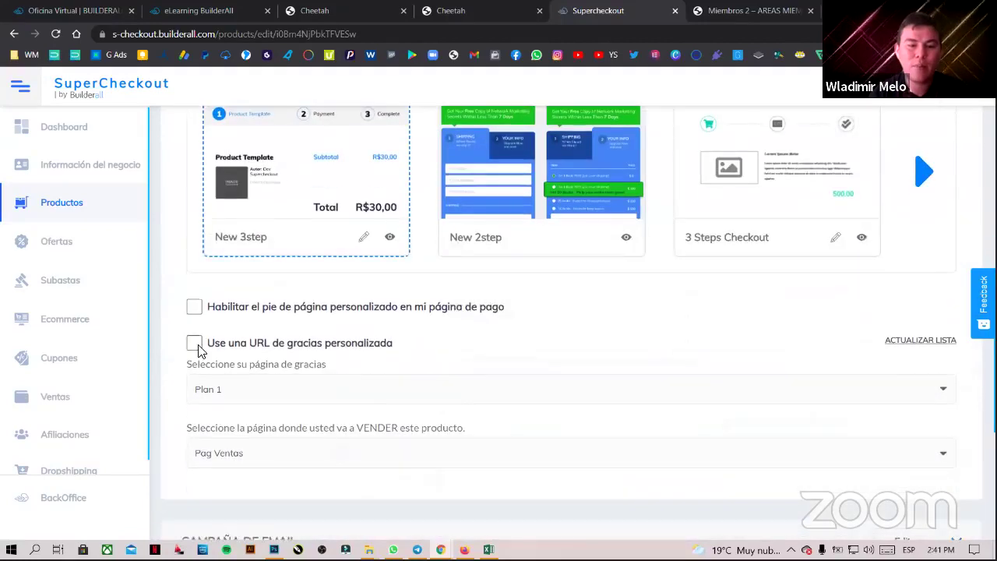
click(196, 347)
drag(498, 389, 191, 389)
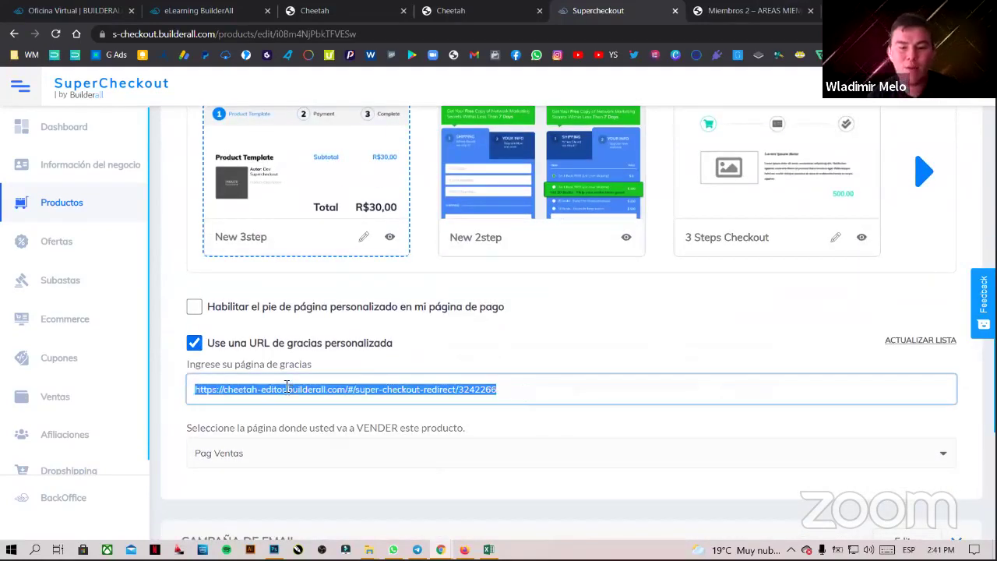
key(ctrl+v)
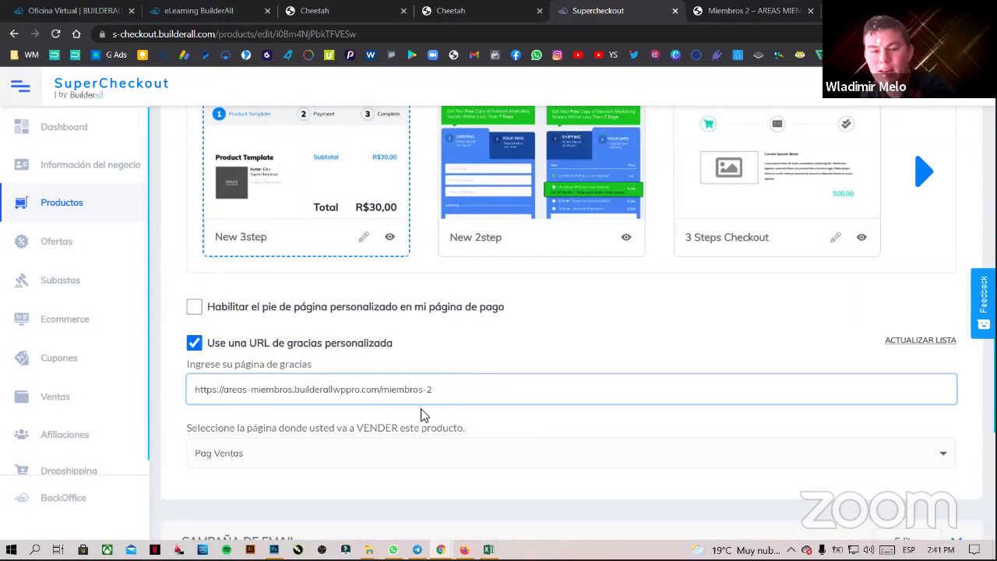
text(3)
click(910, 285)
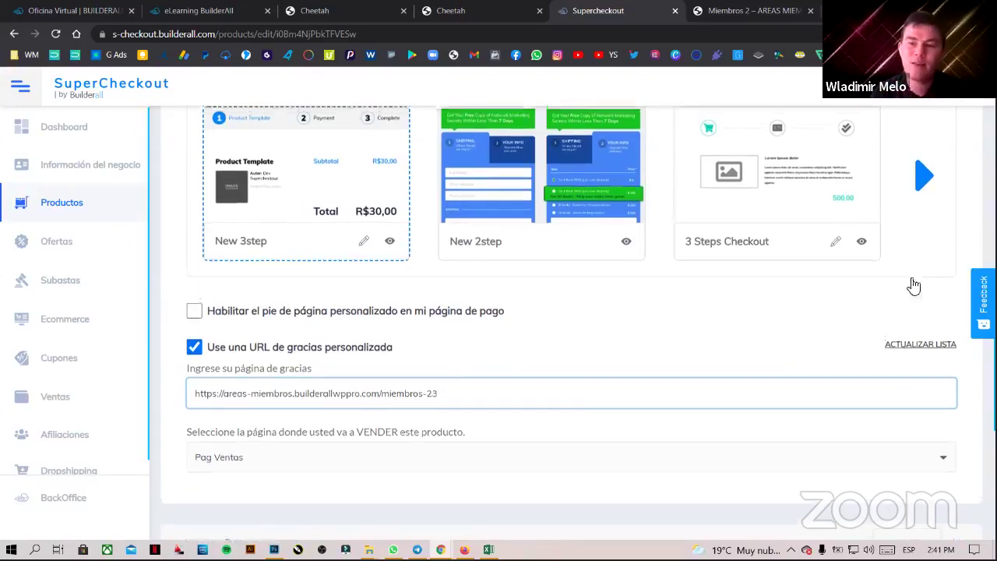
- Save PLAN 3, dismiss the products info banner, and return to the Miembros 2 page
scroll(888, 294, up, 3)
click(912, 283)
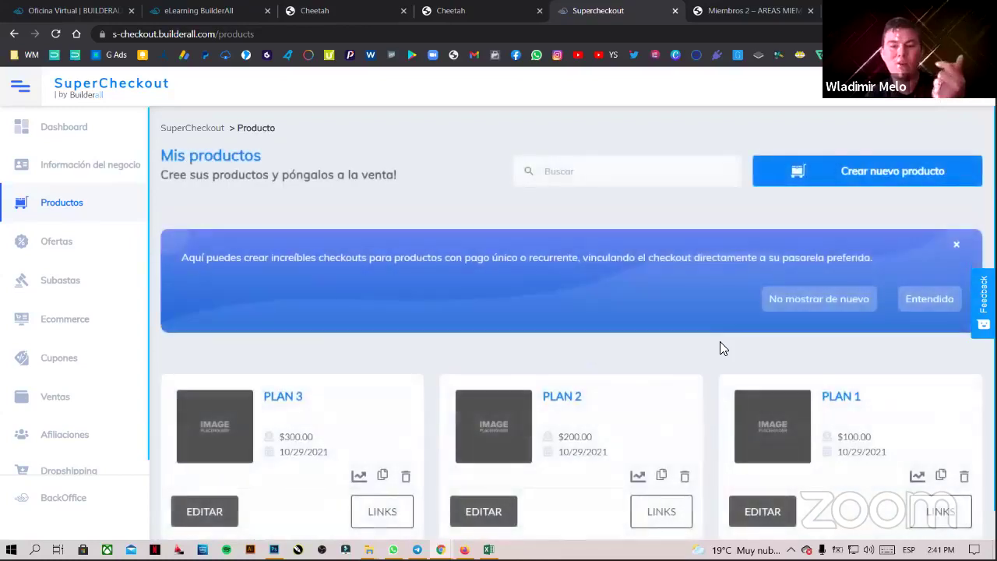
scroll(856, 382, down, 1)
click(928, 280)
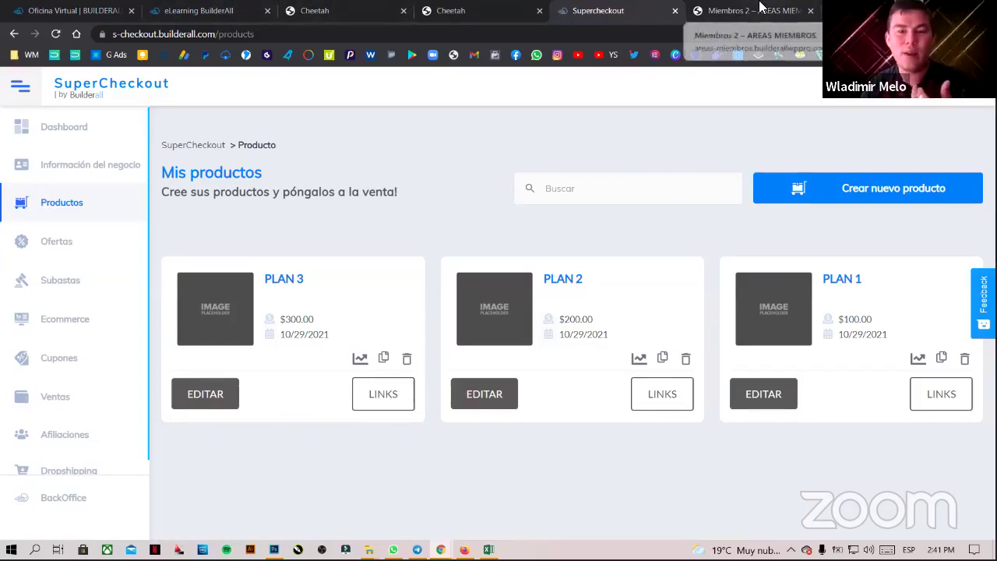
click(725, 11)
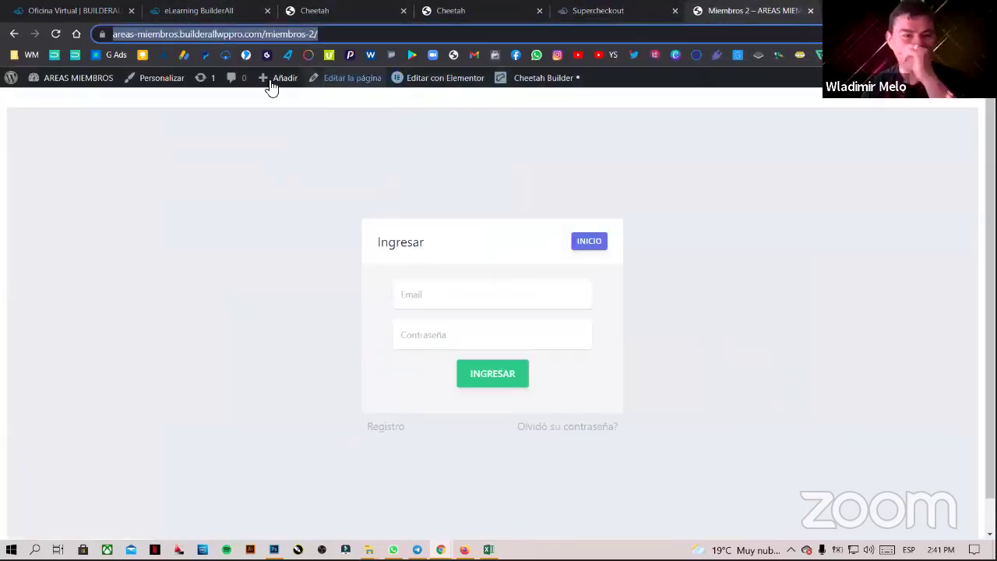
- Open the AREAS MIEMBROS admin area and go to Páginas > Todas las páginas
click(78, 79)
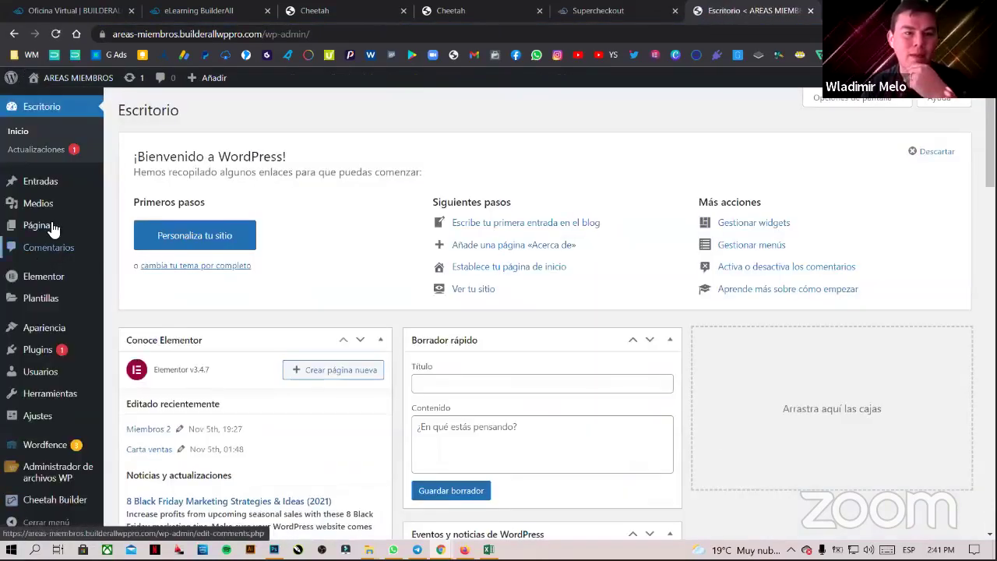
mouse_move(40, 225)
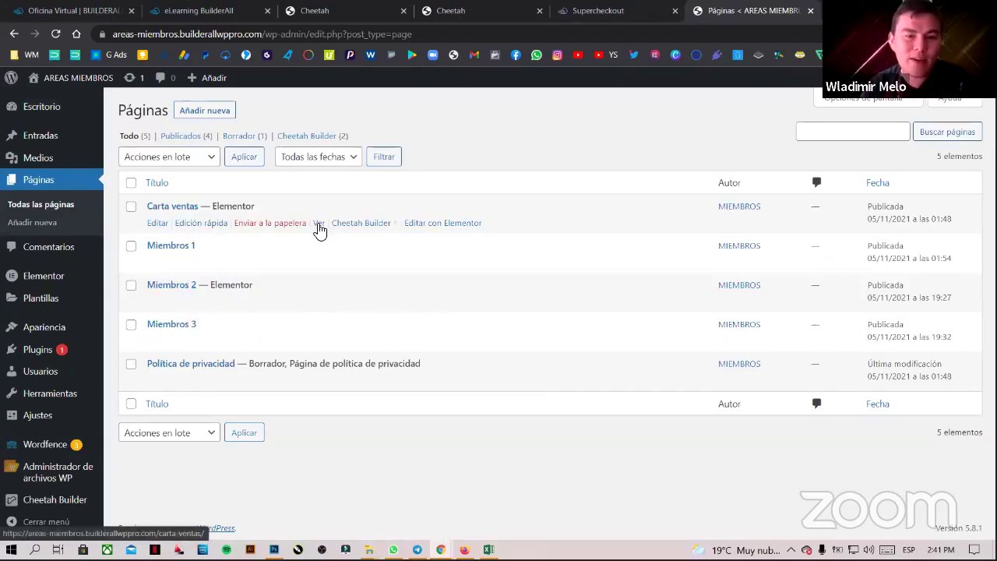
- From the Carta ventas sales page, open the PLAN 1 checkout and confirm its $100.00 total
click(320, 226)
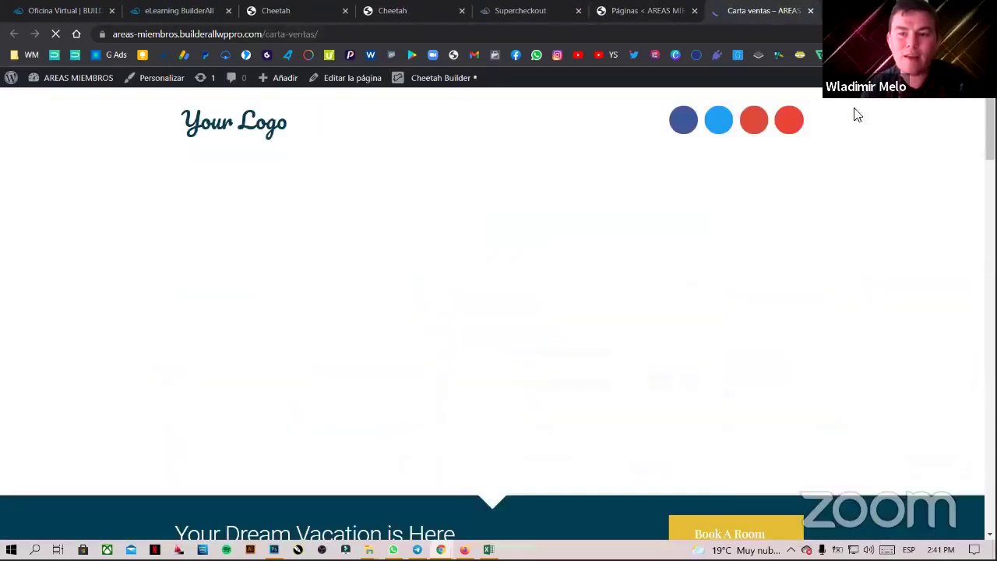
scroll(498, 312, down, 10)
scroll(498, 312, down, 15)
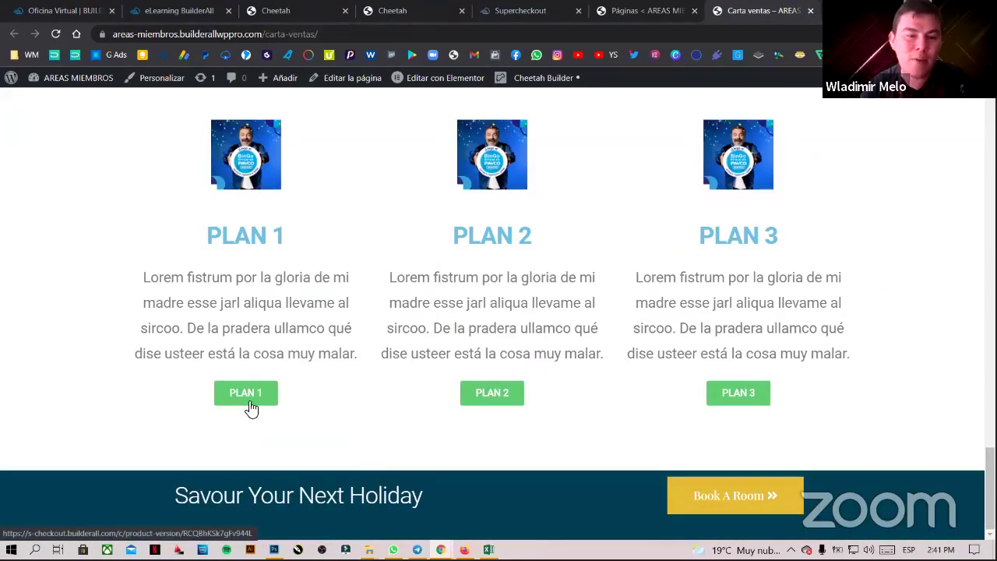
click(249, 399)
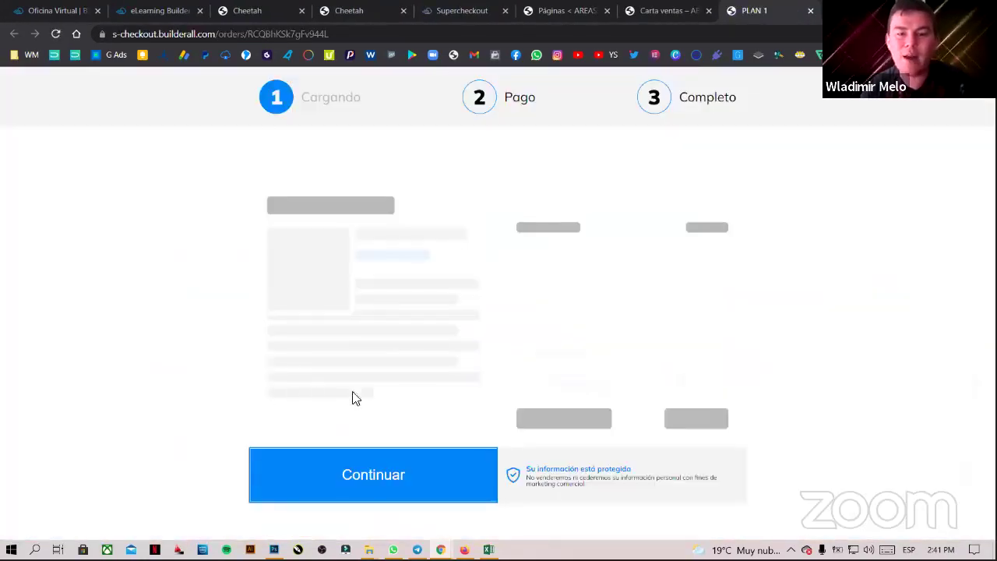
drag(628, 335, 724, 337)
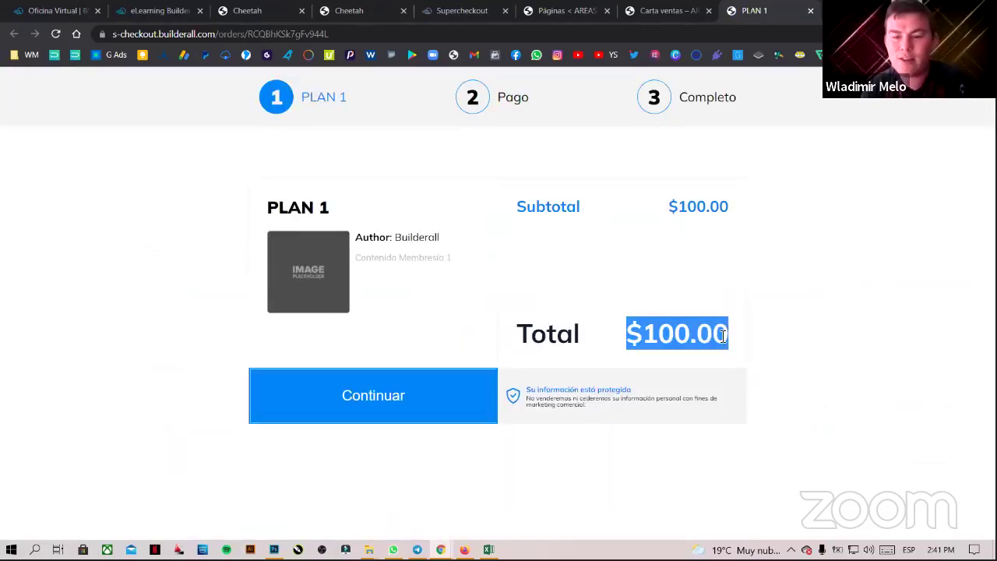
click(679, 10)
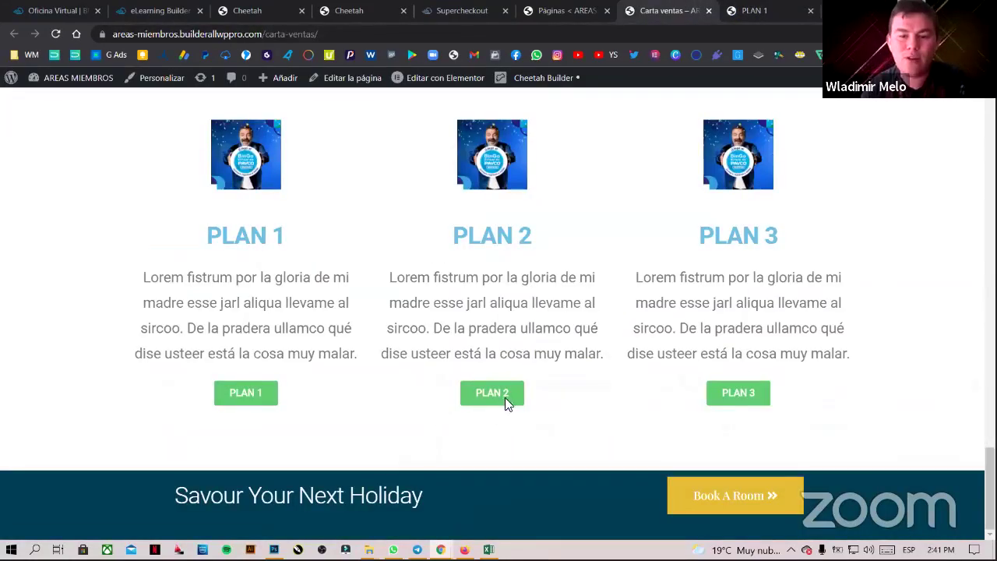
- Open the PLAN 2 and PLAN 3 checkouts, confirming PLAN 3 is priced at $300.00
click(507, 402)
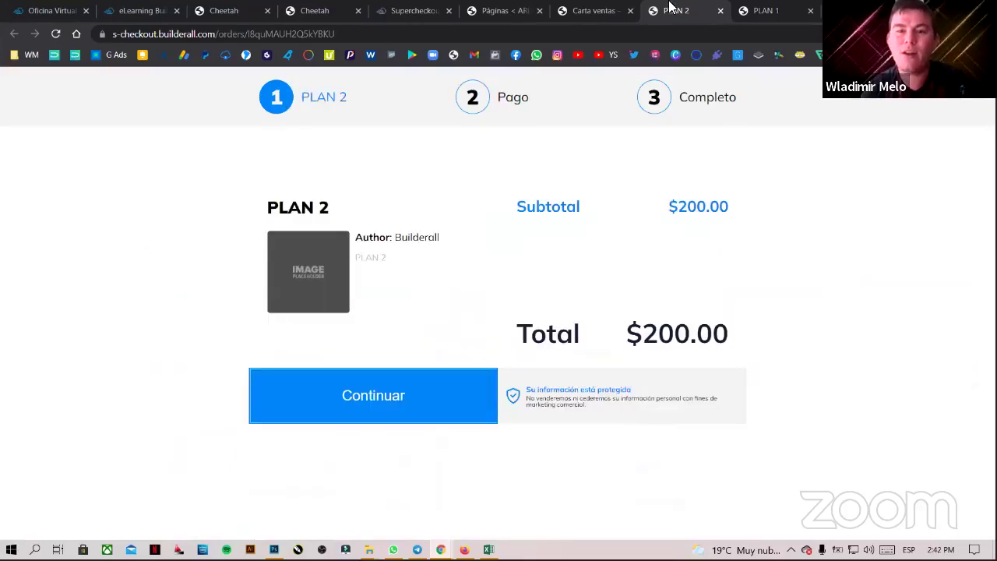
click(592, 10)
click(736, 397)
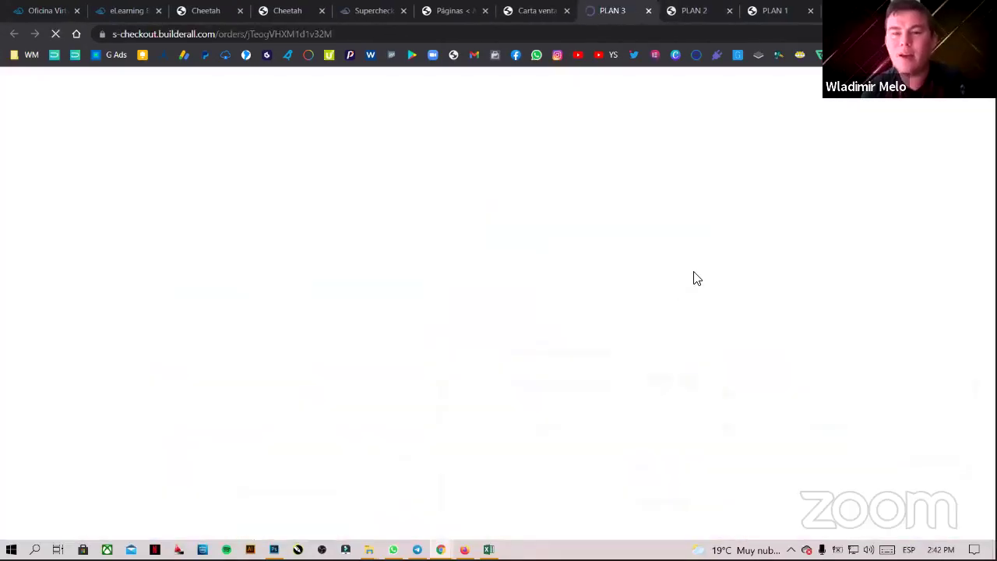
drag(620, 344, 838, 367)
click(841, 367)
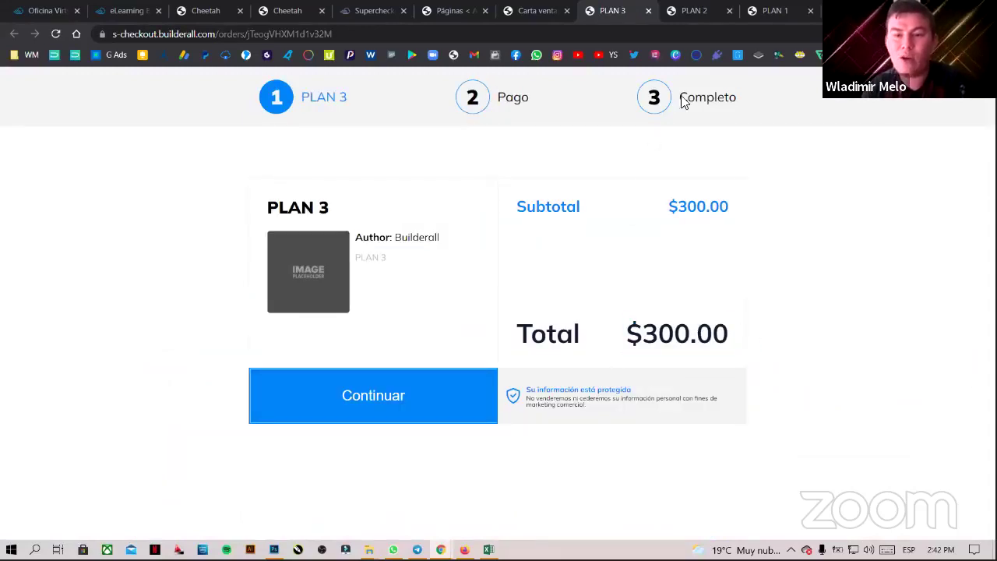
click(774, 10)
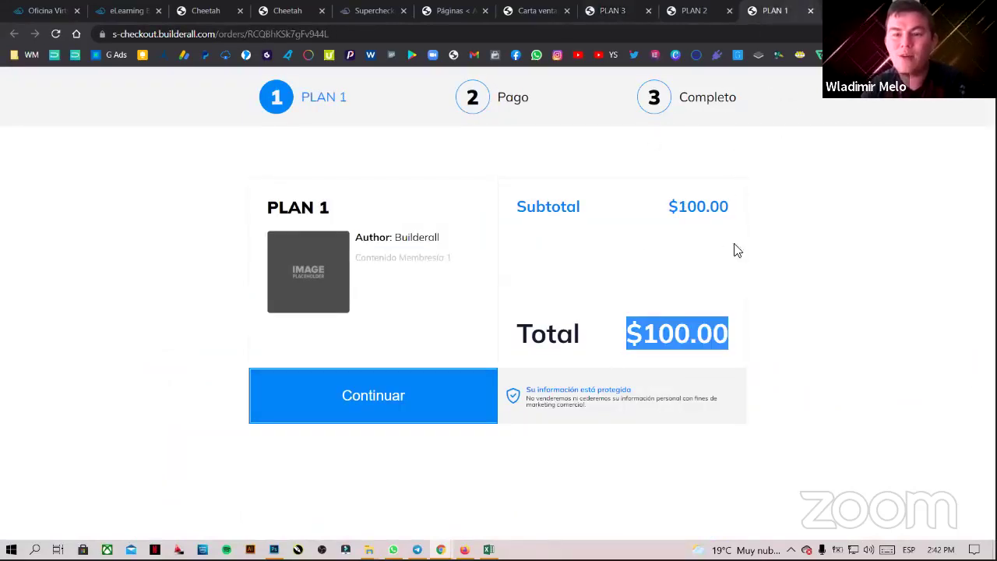
- Continue the PLAN 1 order and autofill the buyer's name, email and phone, removing the extra surname
click(400, 398)
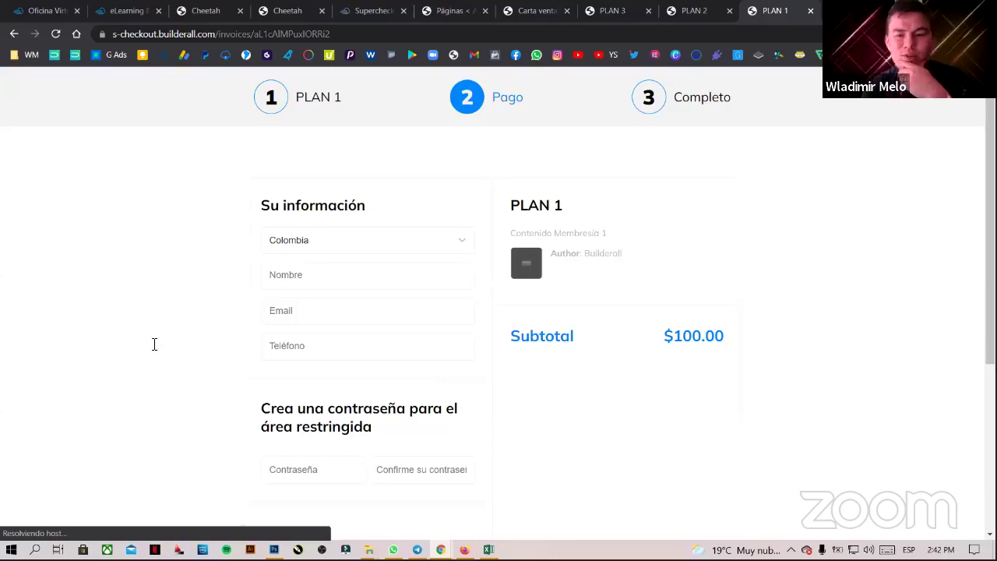
click(347, 279)
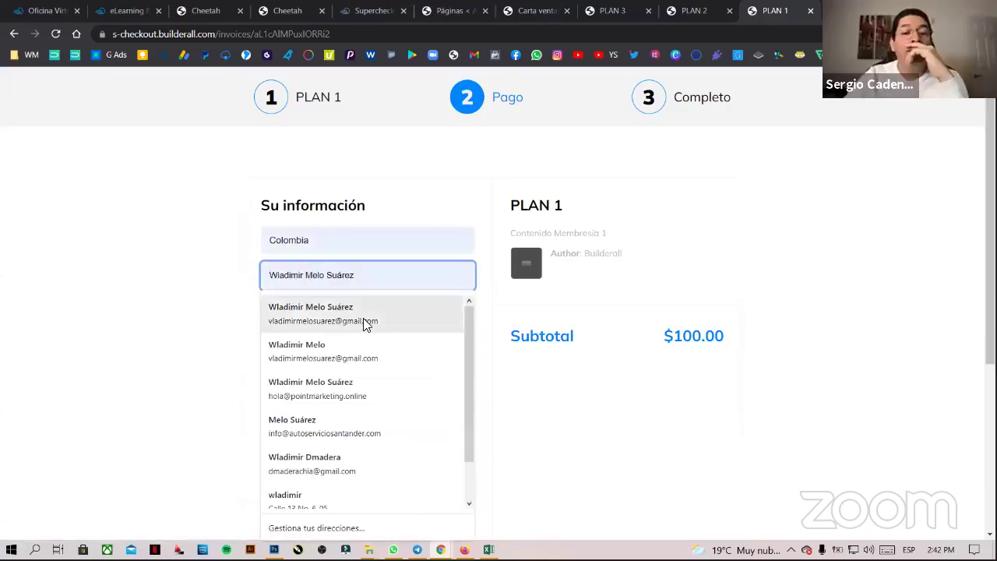
click(349, 306)
double_click(400, 276)
key(BackSpace)
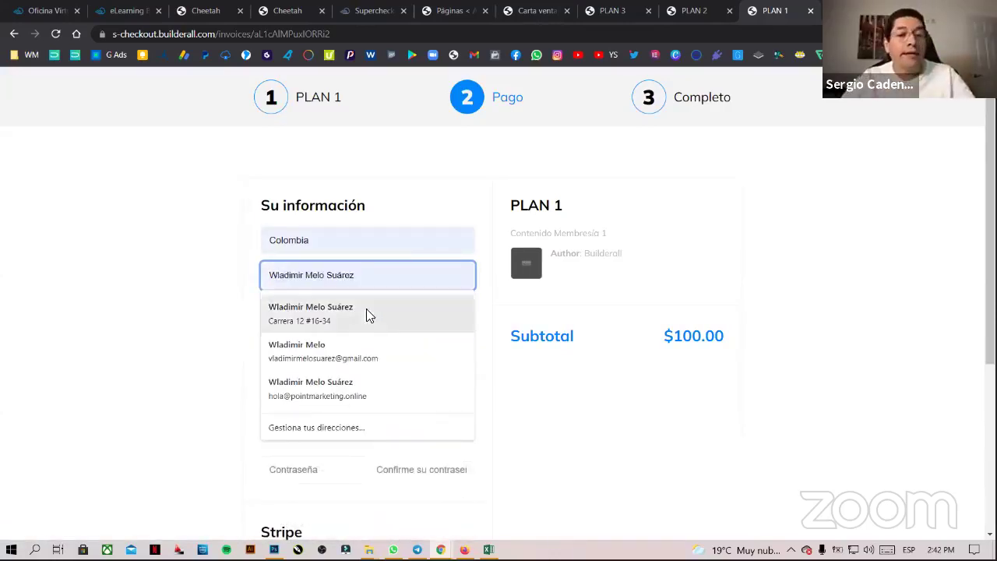
scroll(547, 356, down, 3)
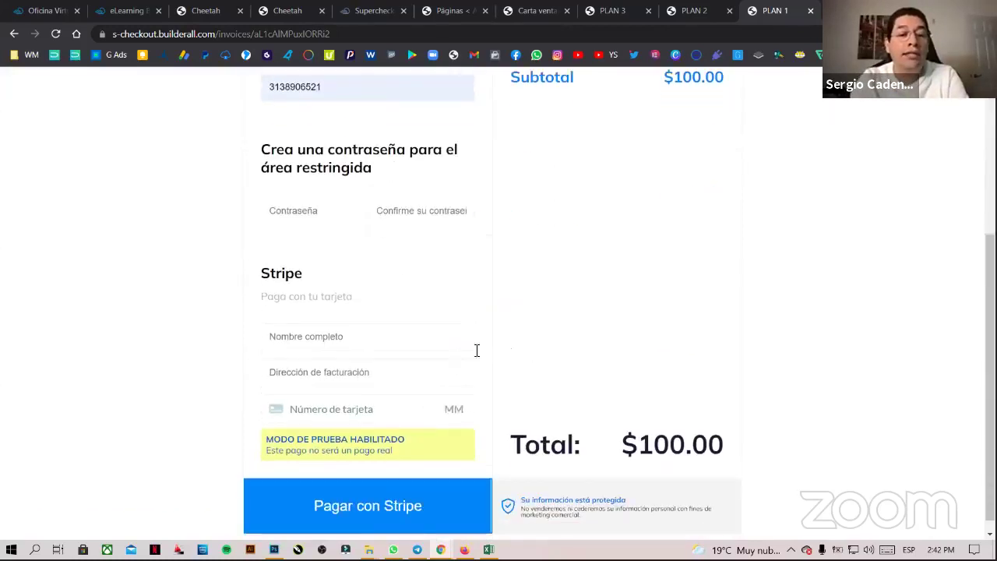
- Enter the member-area password in Contraseña and type a confirmation in Confirme
click(320, 208)
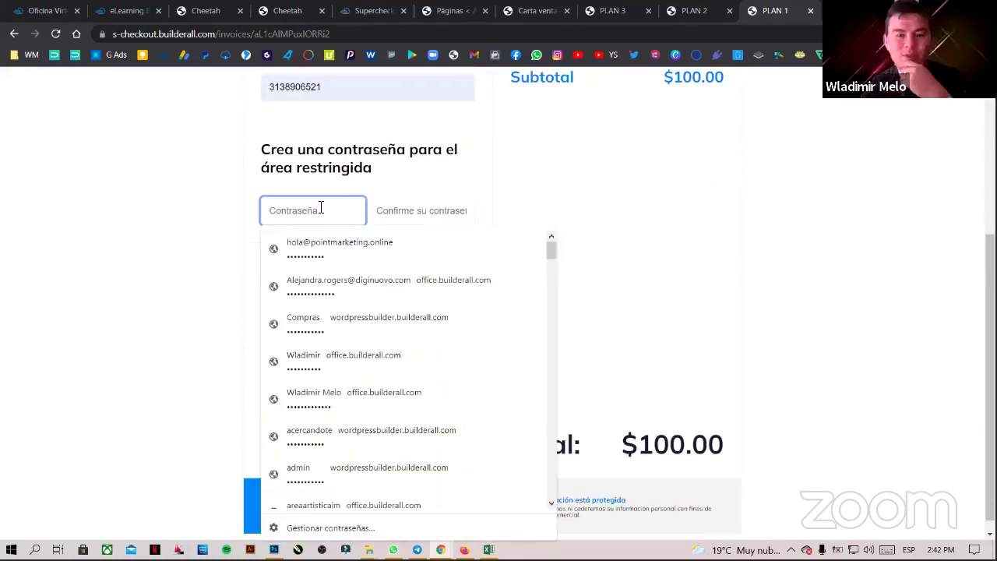
text(12345)
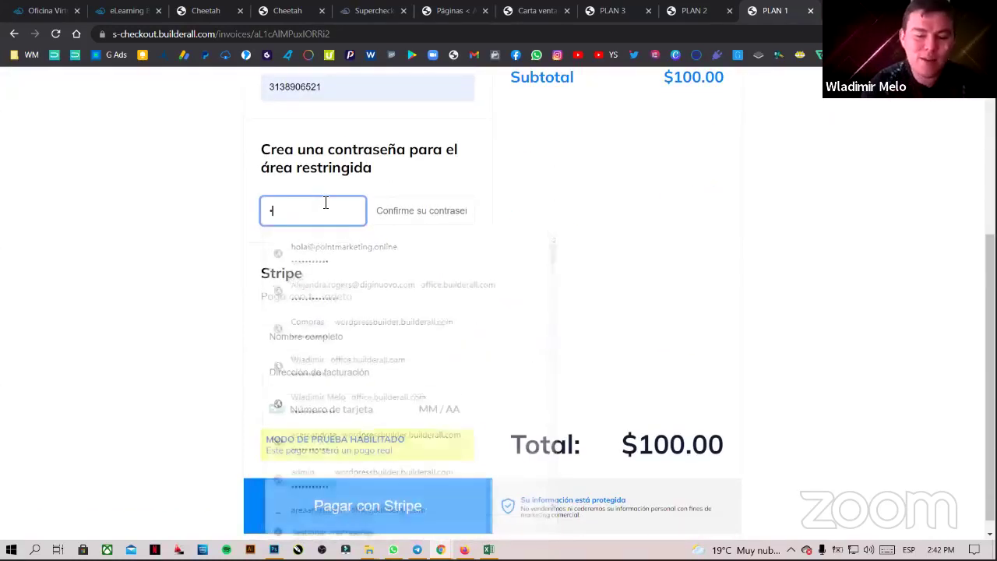
text(6)
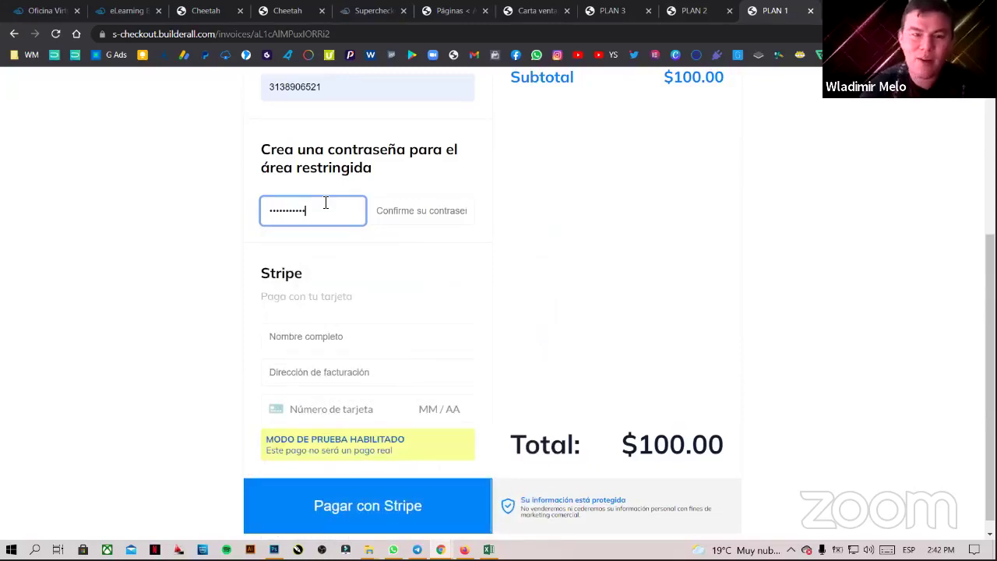
click(431, 211)
text(12345)
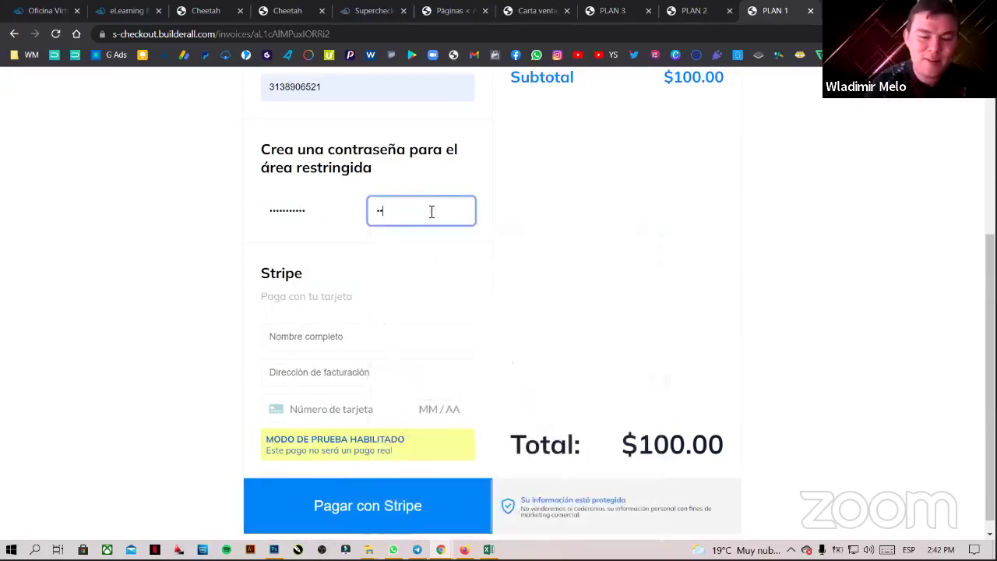
text(789)
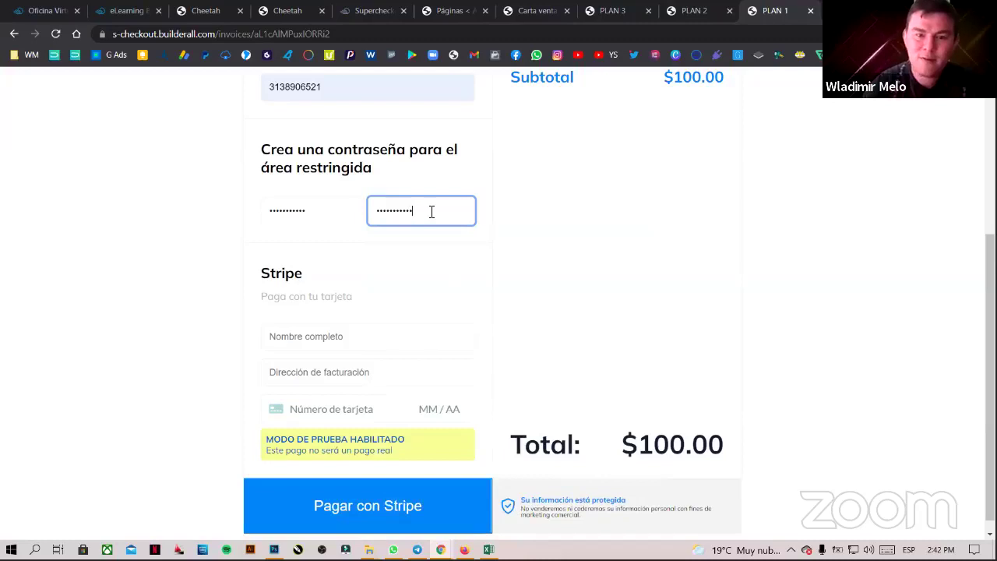
- Enter the cardholder's full name and fill the billing address from a saved entry, trimming its ending
click(343, 340)
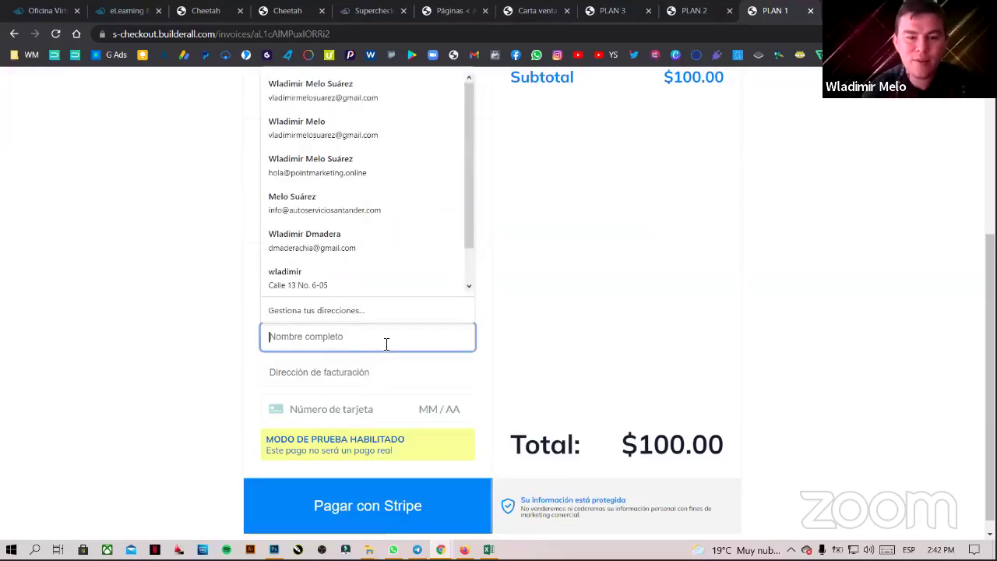
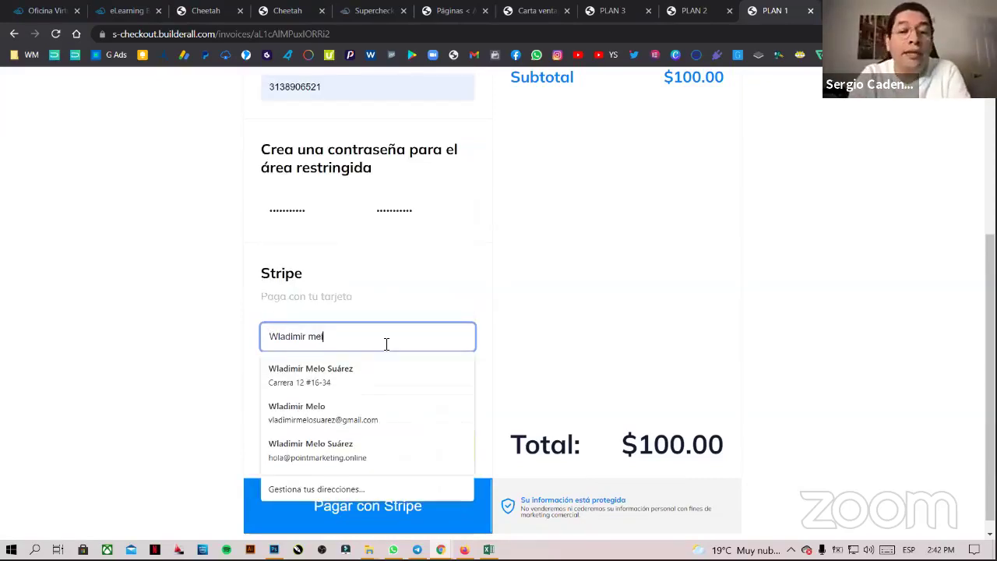
key(Tab)
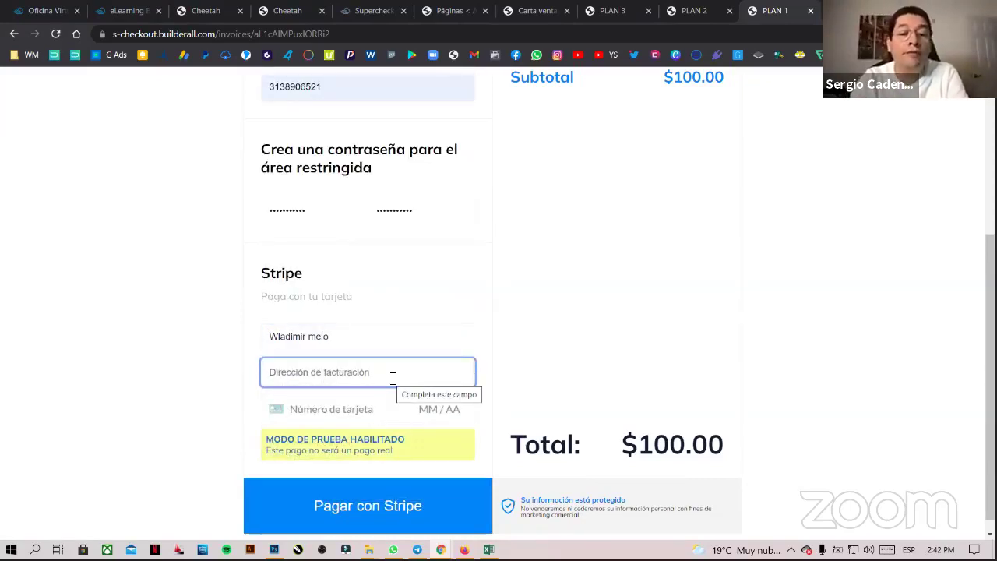
click(393, 382)
key(Escape)
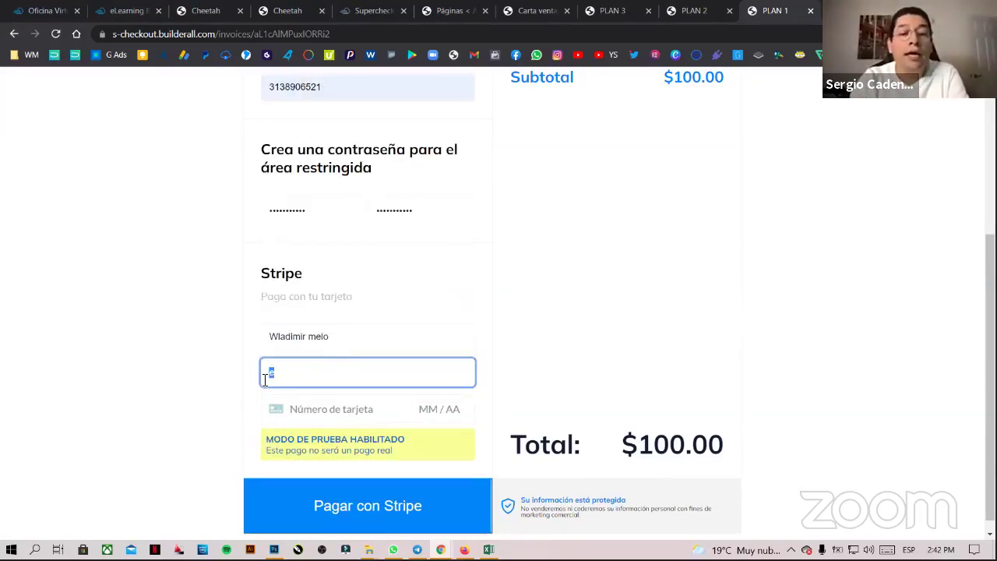
click(266, 380)
click(263, 274)
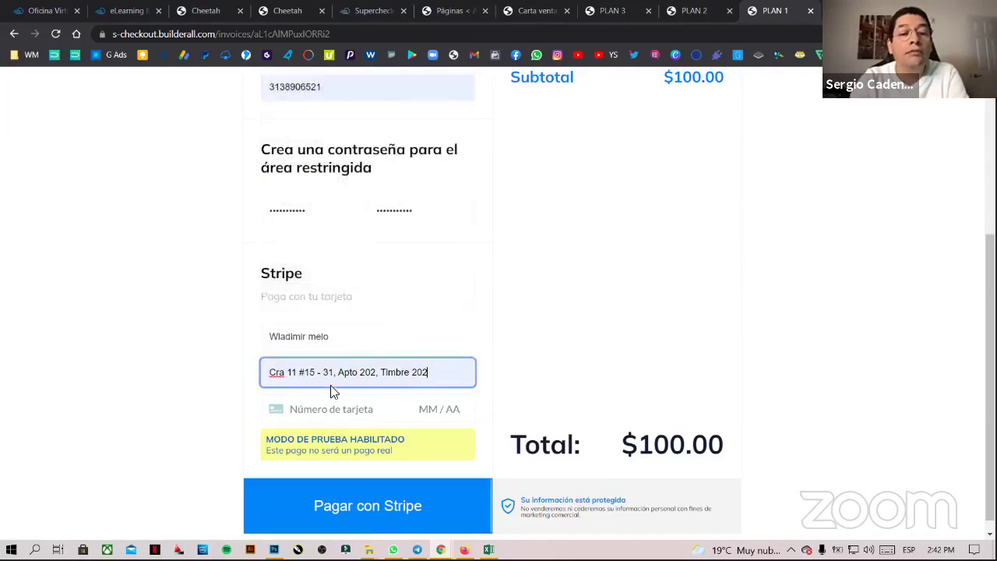
click(338, 408)
drag(439, 372, 375, 387)
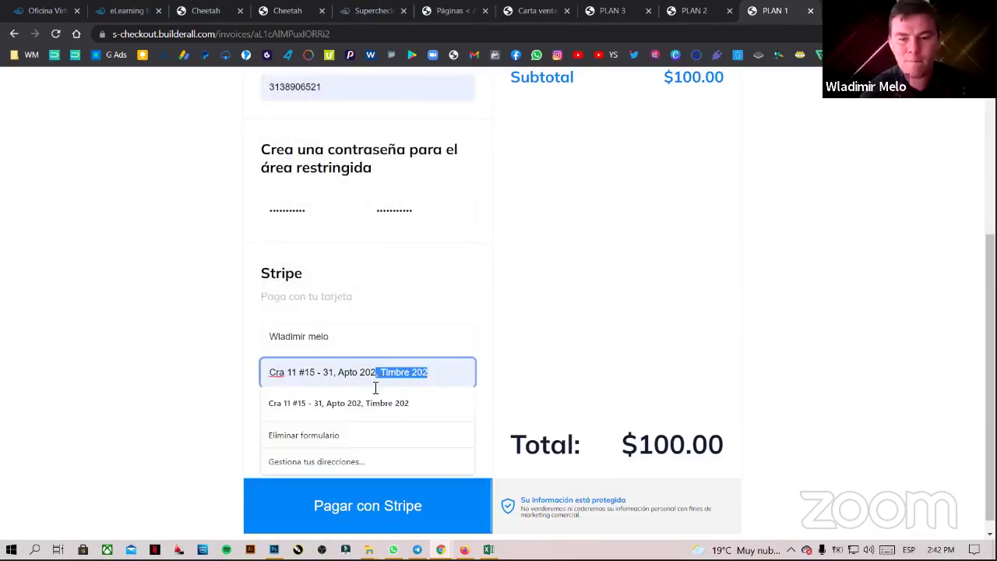
key(BackSpace)
- Enter the Stripe test card number, expiry and CVC, then submit the $100.00 payment with Stripe
click(330, 409)
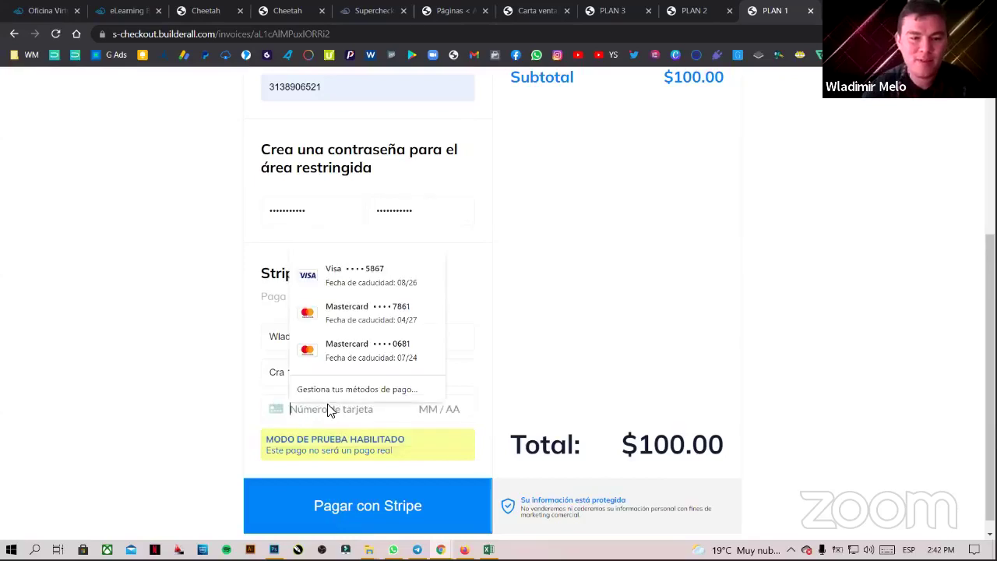
text(42442 4)
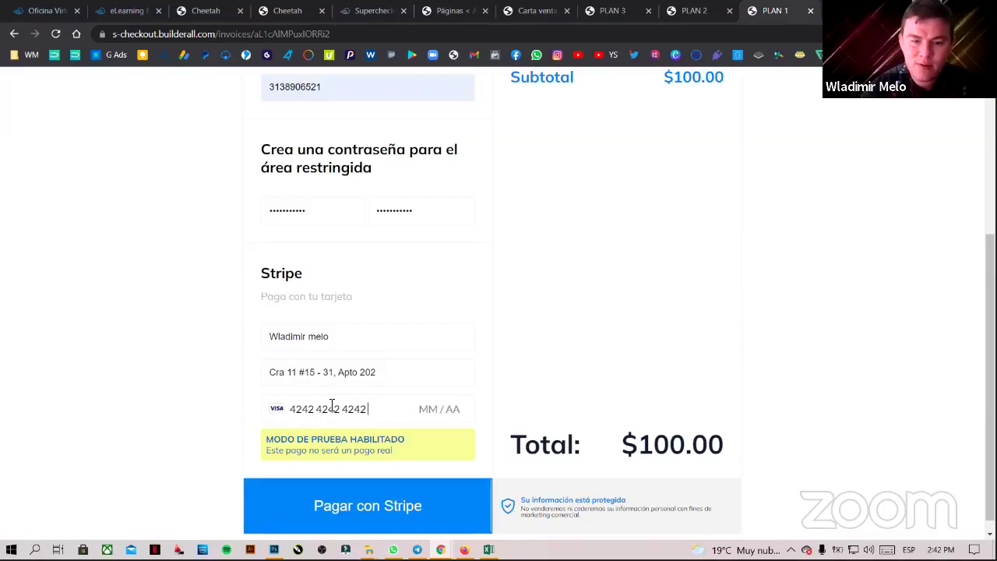
text(24242424242)
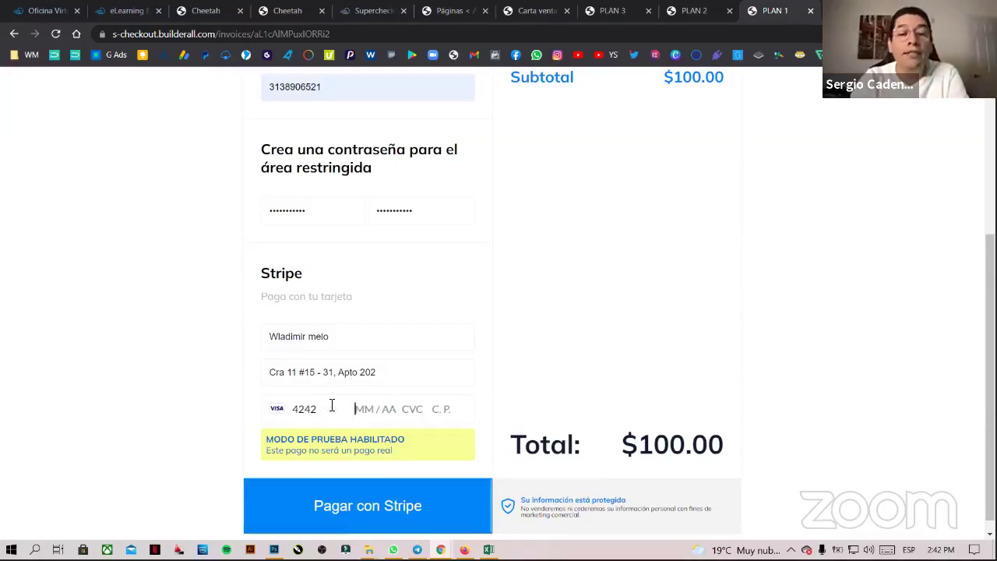
text(03 /)
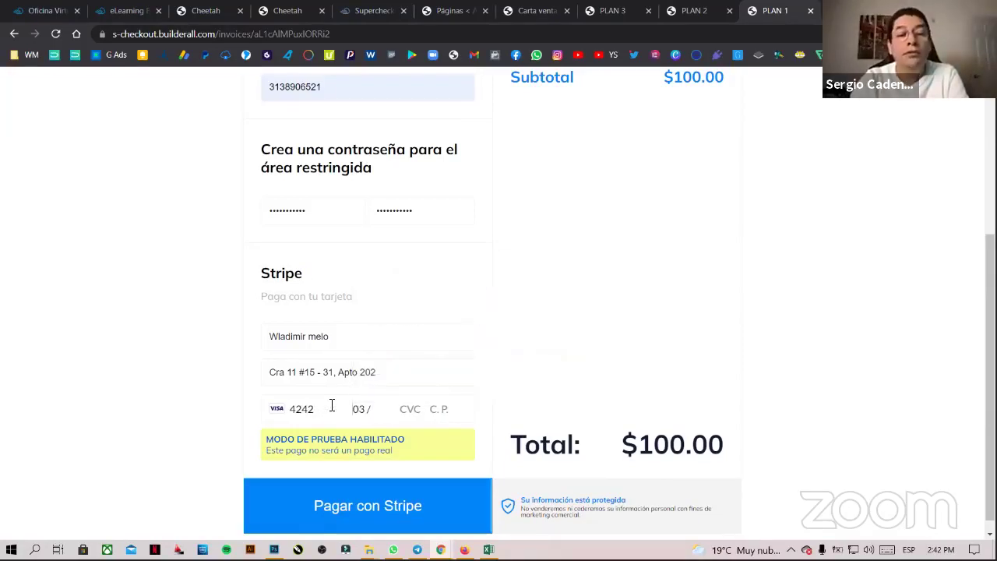
key(Tab)
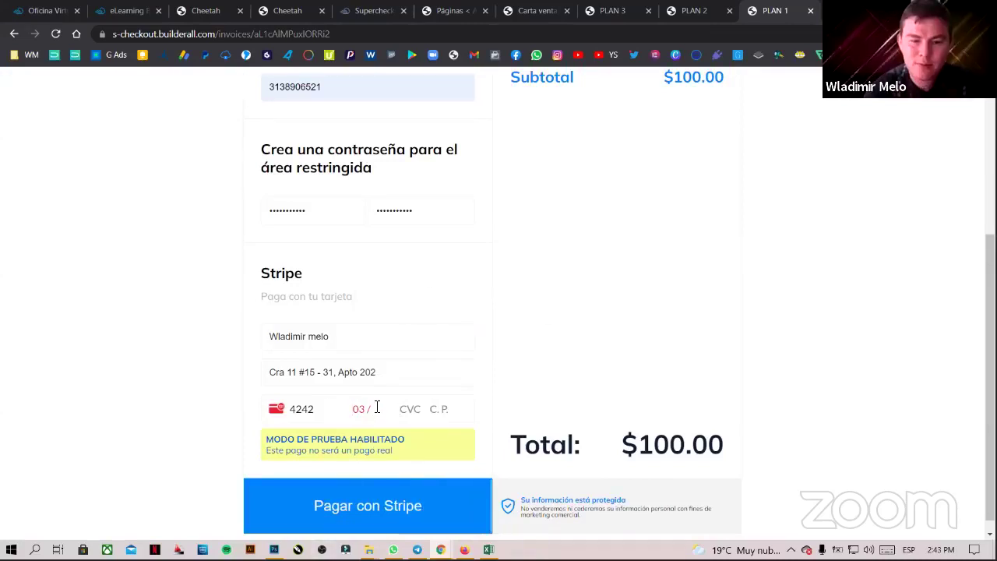
click(376, 408)
text(25 )
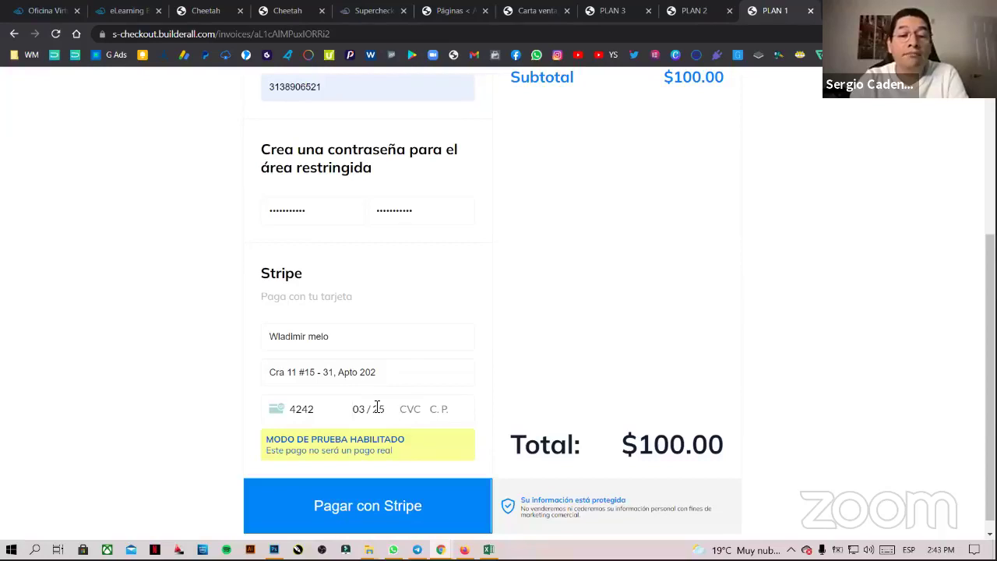
text(123)
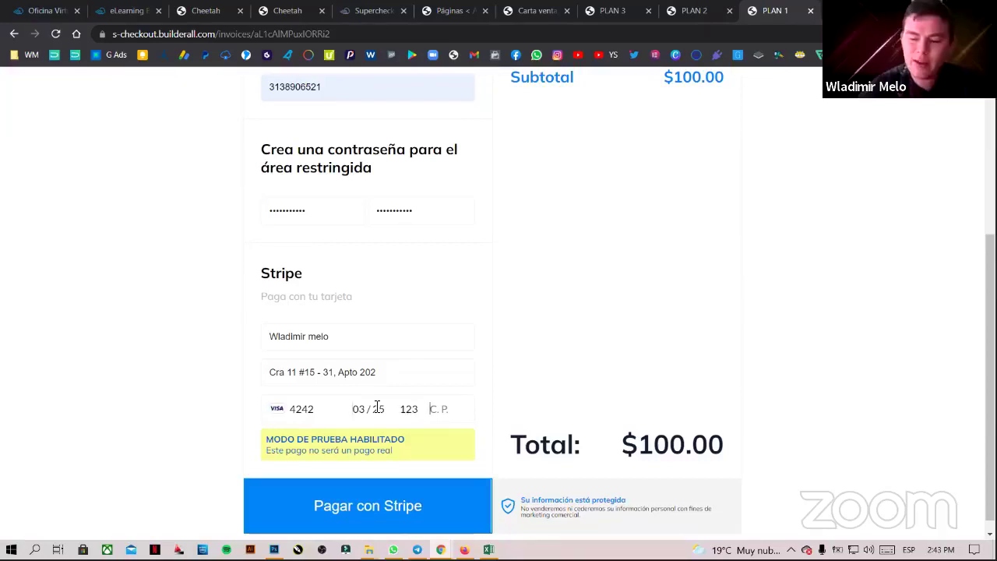
text( 25468)
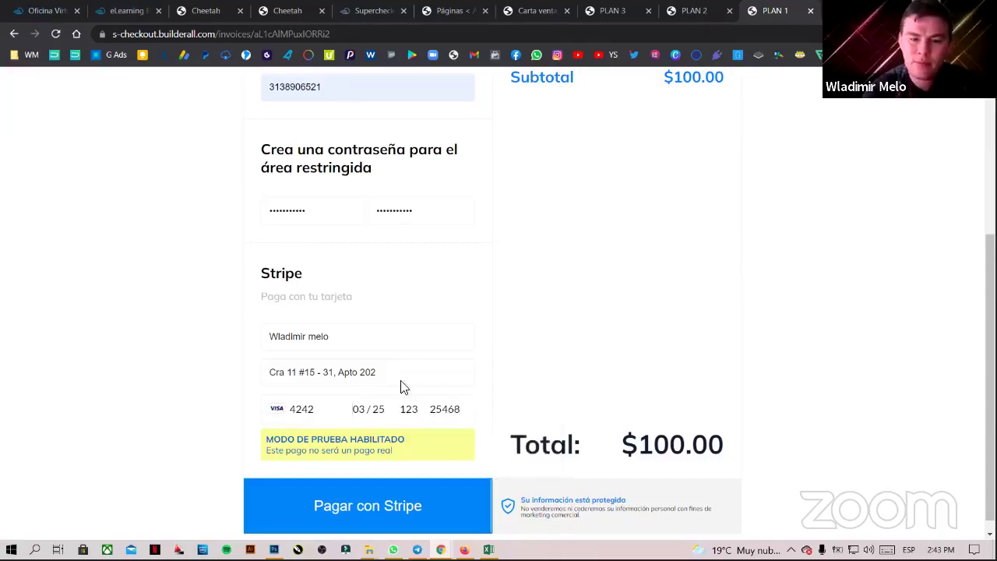
click(405, 492)
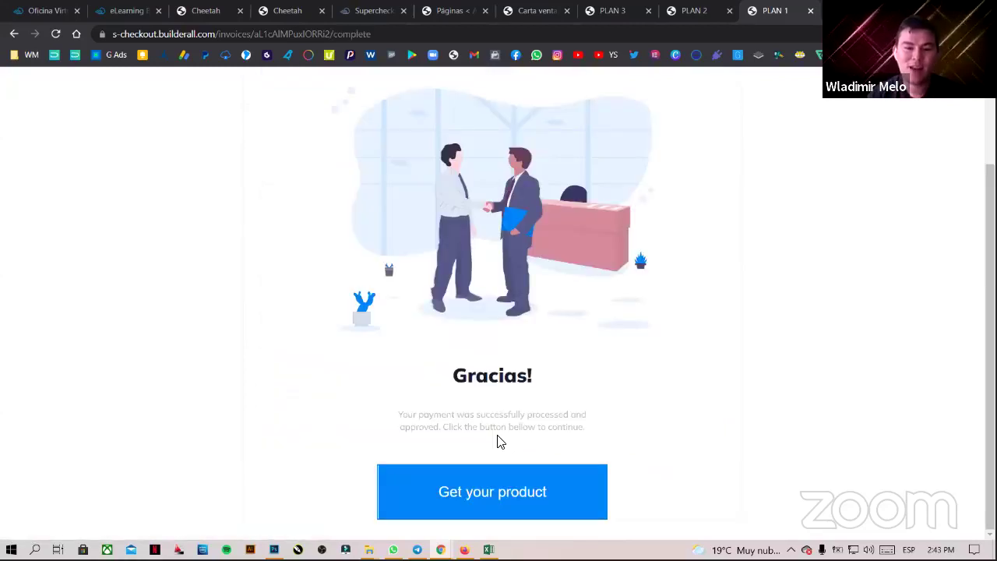
- Open the purchased product's member login page and check its /miembros-1/ address
click(507, 493)
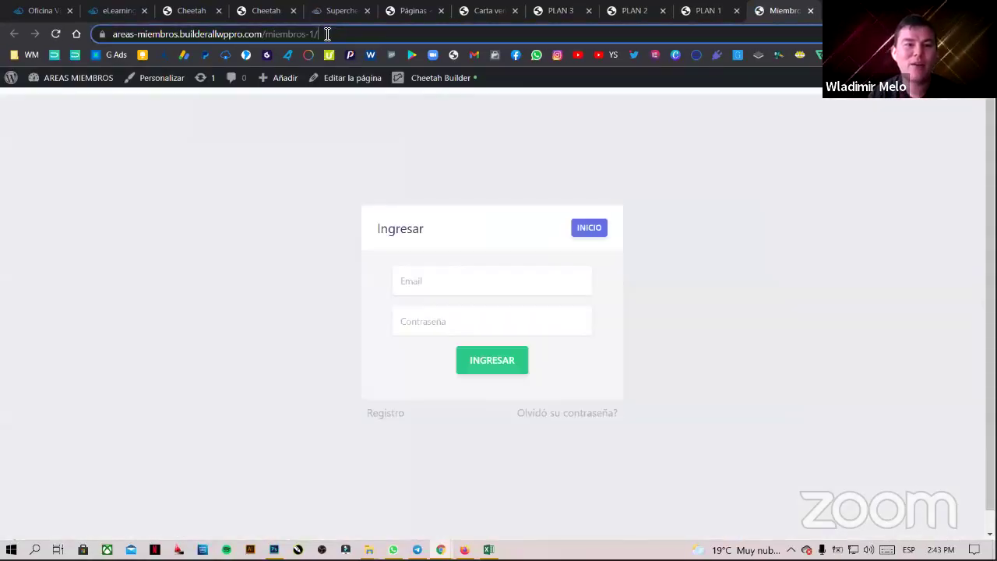
drag(317, 34, 202, 35)
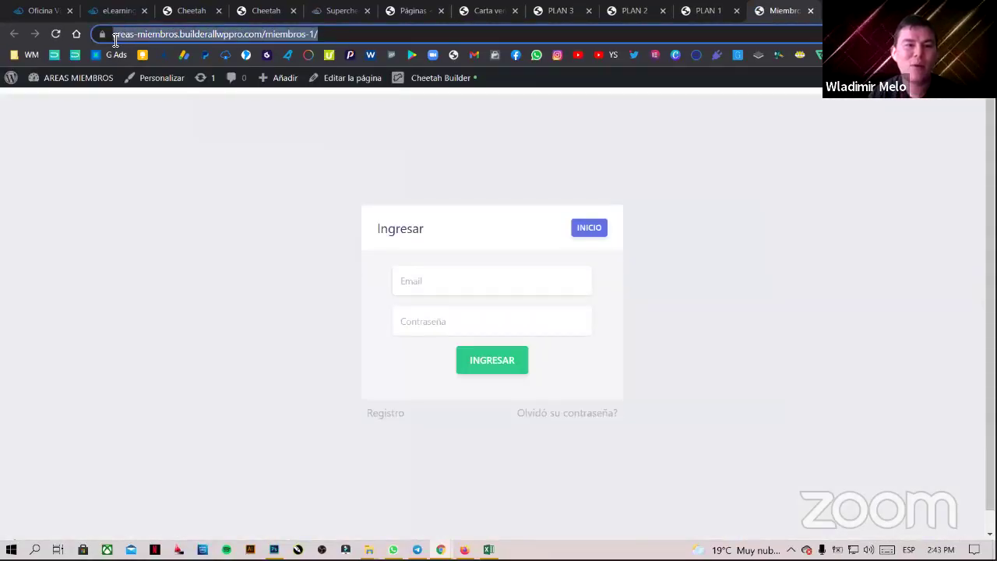
click(273, 32)
drag(294, 34, 372, 34)
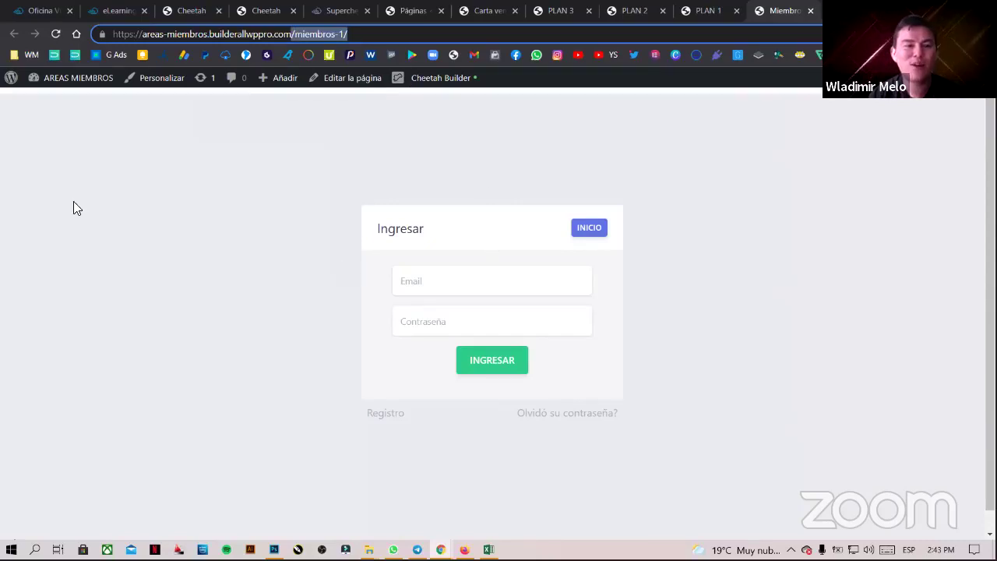
click(353, 36)
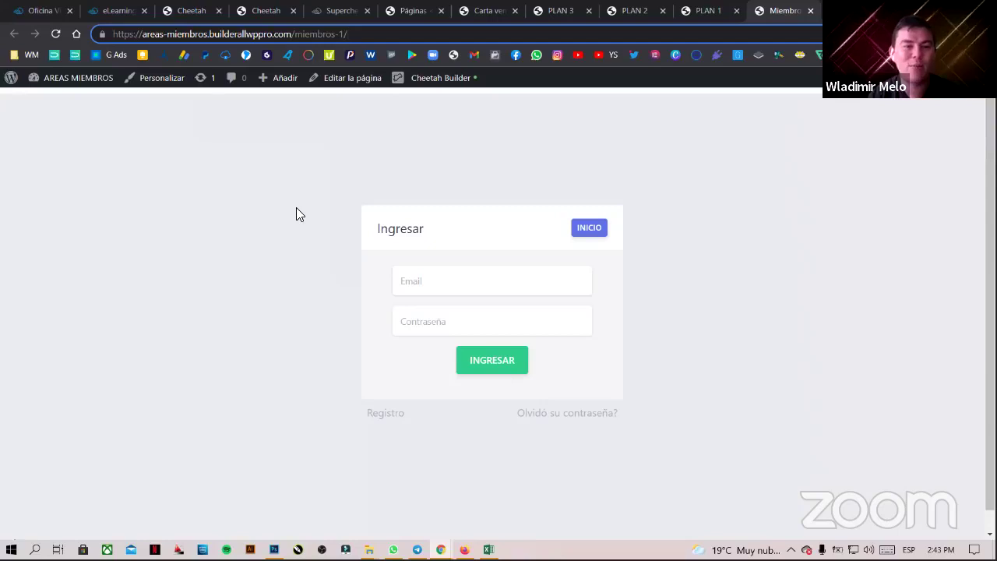
- Fill the Email and Contraseña fields from the buyer's saved Chrome login
click(525, 281)
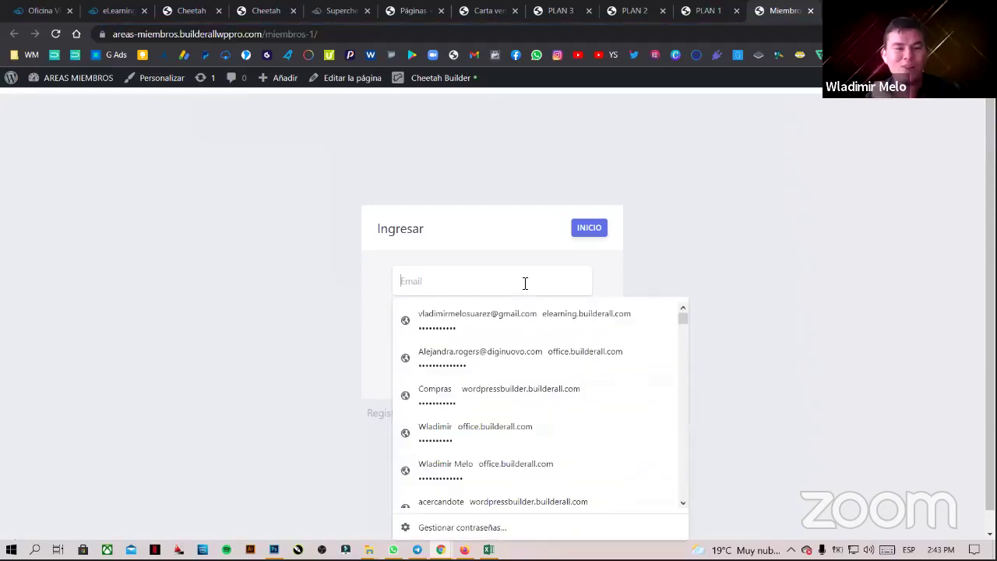
click(478, 289)
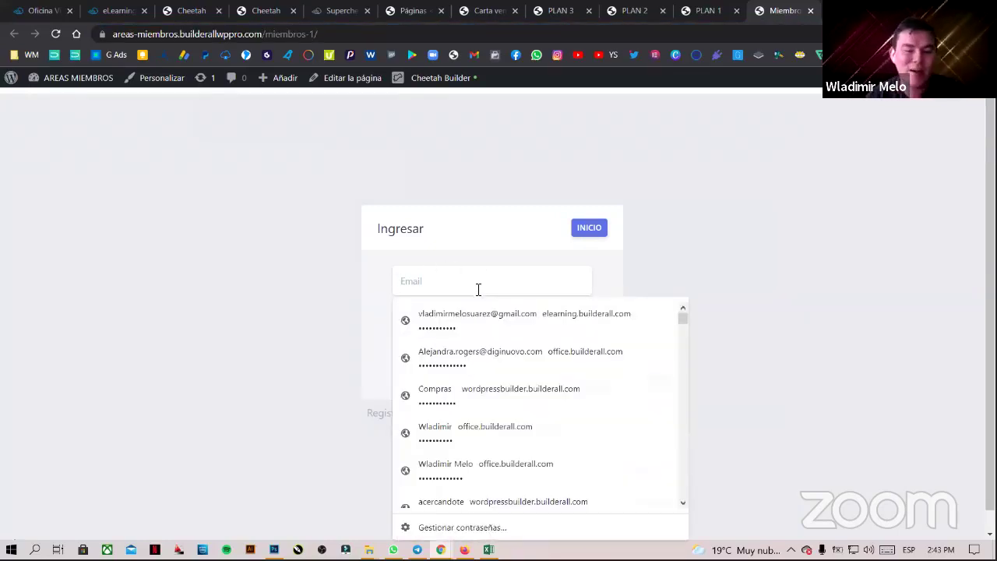
text(vladi)
key(Down)
- Retype the buyer's password and submit the form to log into the members area
key(Return)
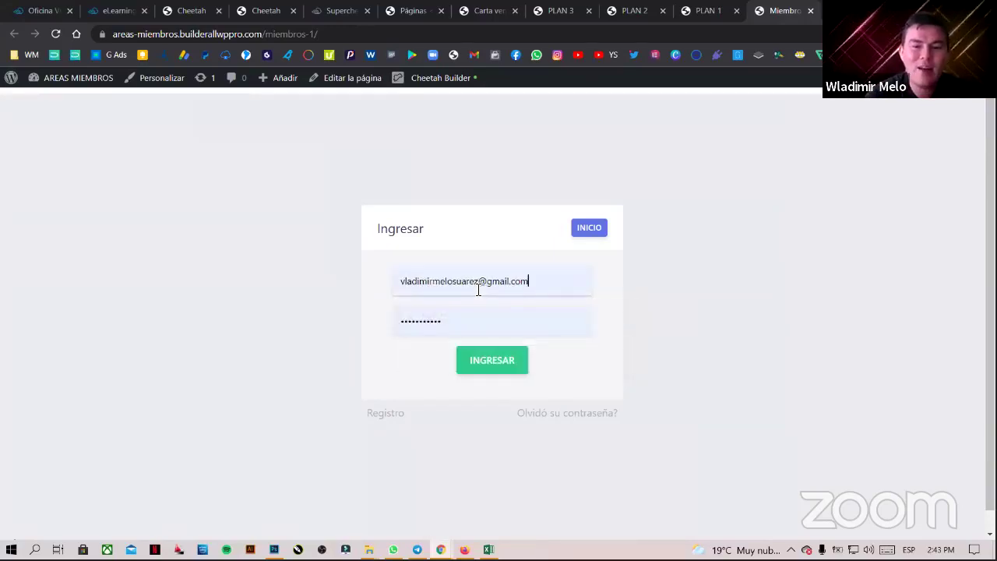
double_click(427, 324)
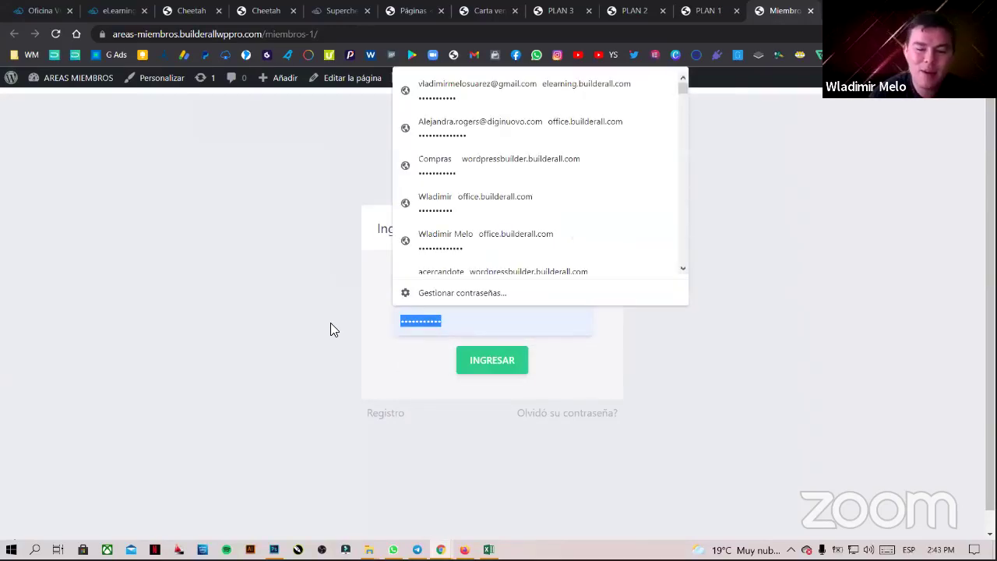
text(••••••••••)
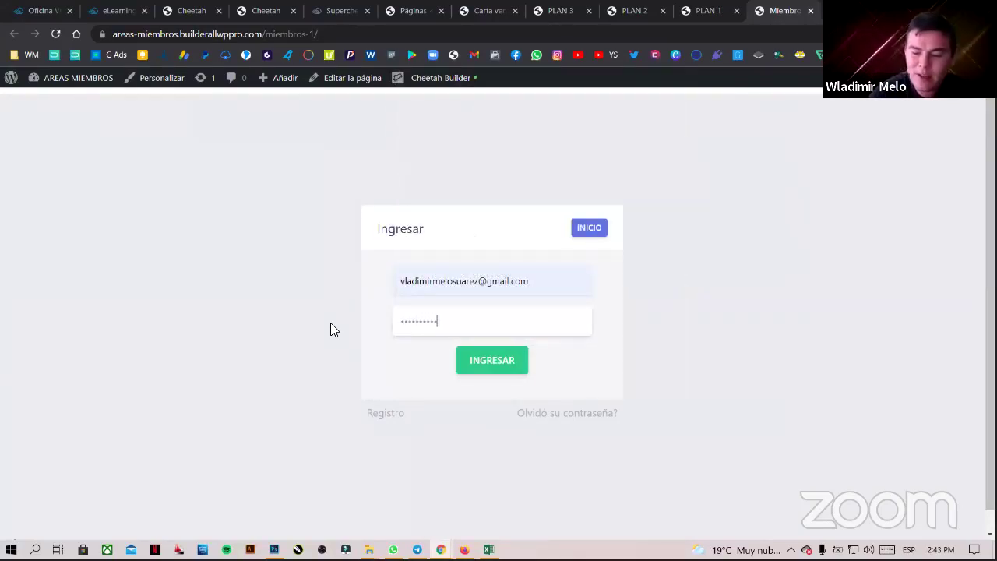
key(Return)
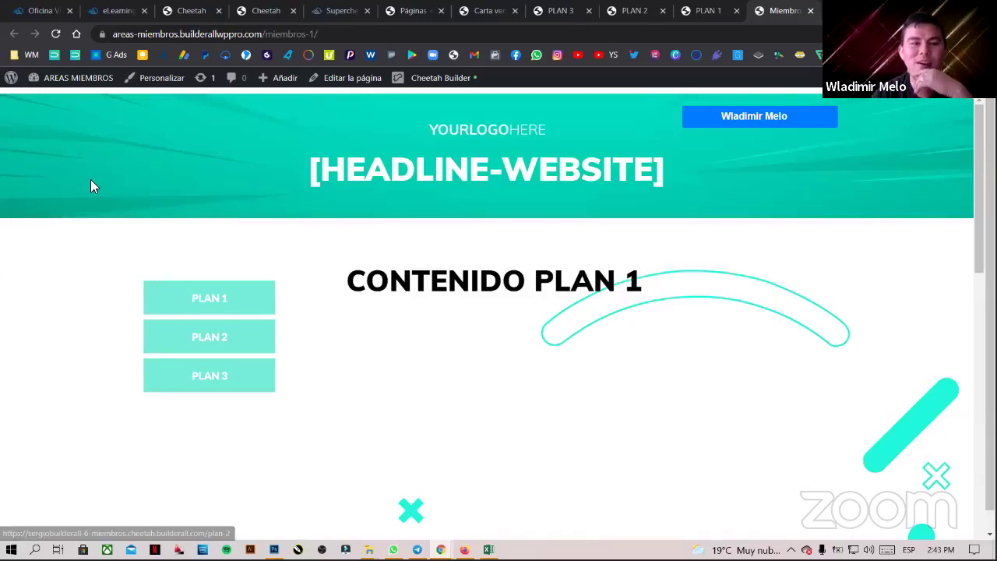
- View PLAN 2 and PLAN 1 content, then confirm PLAN 3 shows a no-access message
click(790, 117)
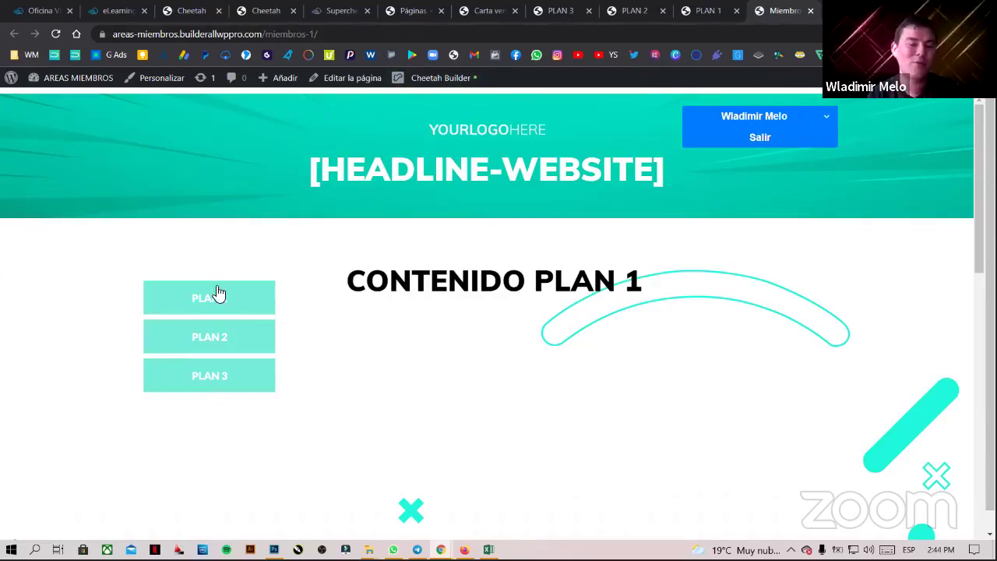
click(216, 336)
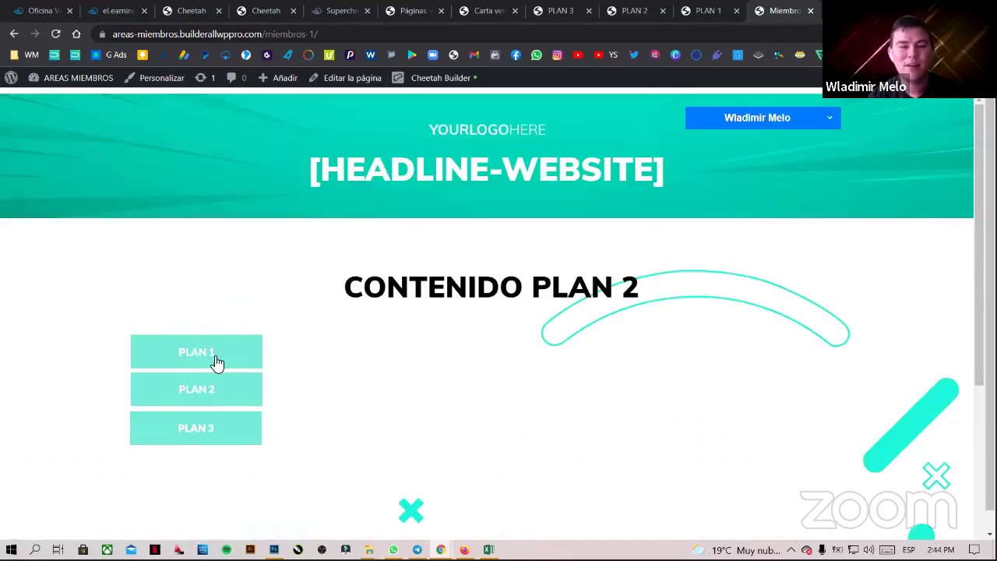
click(218, 362)
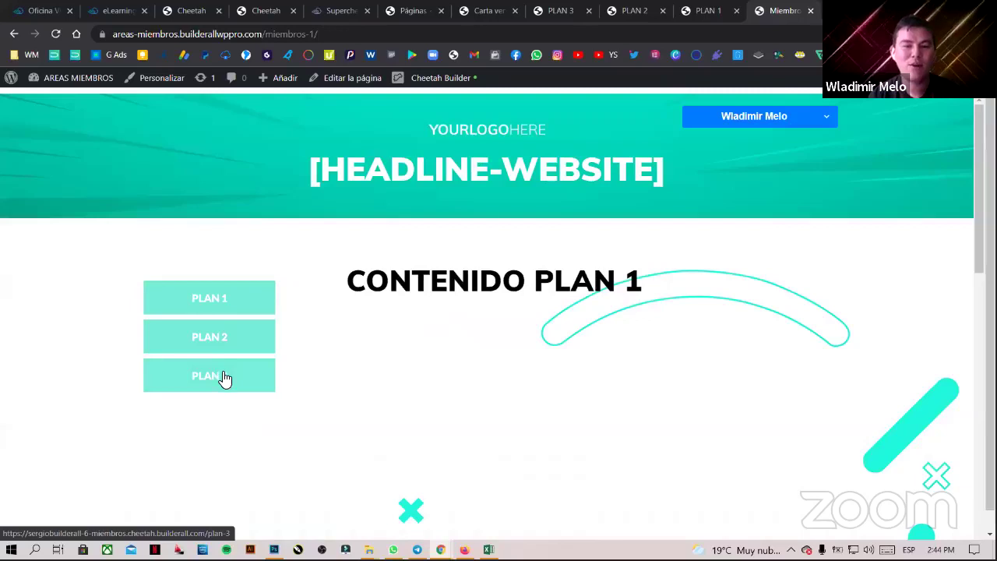
click(223, 377)
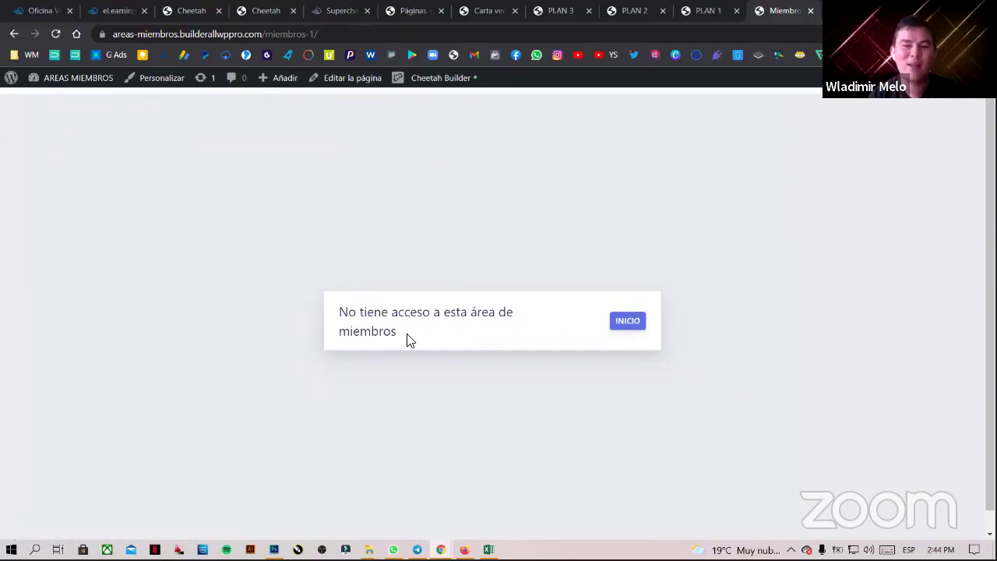
drag(399, 334, 342, 311)
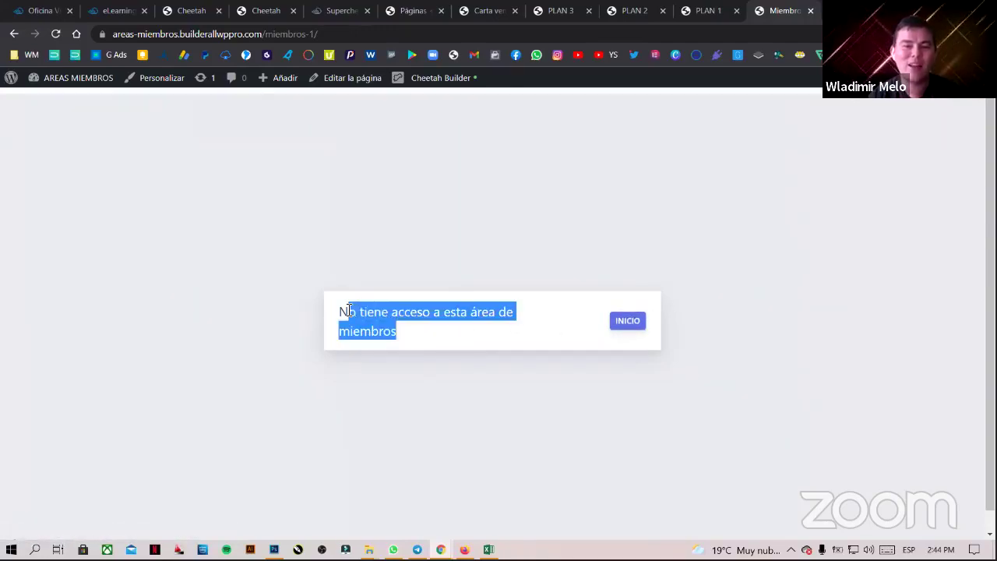
- Return to the member home, revisit the PLAN 1, 2, 3 checkouts, then the Carta ventas page
click(629, 322)
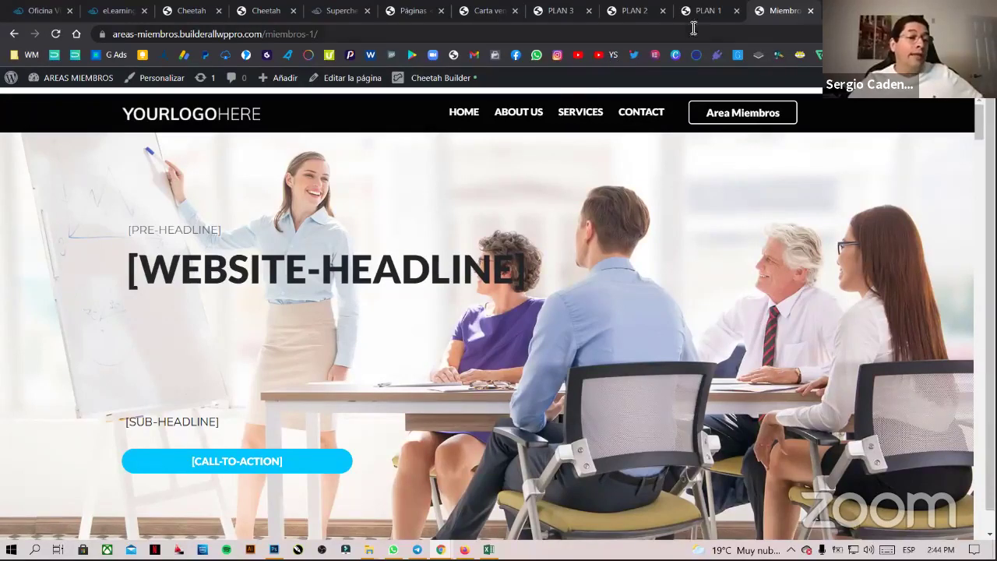
click(724, 14)
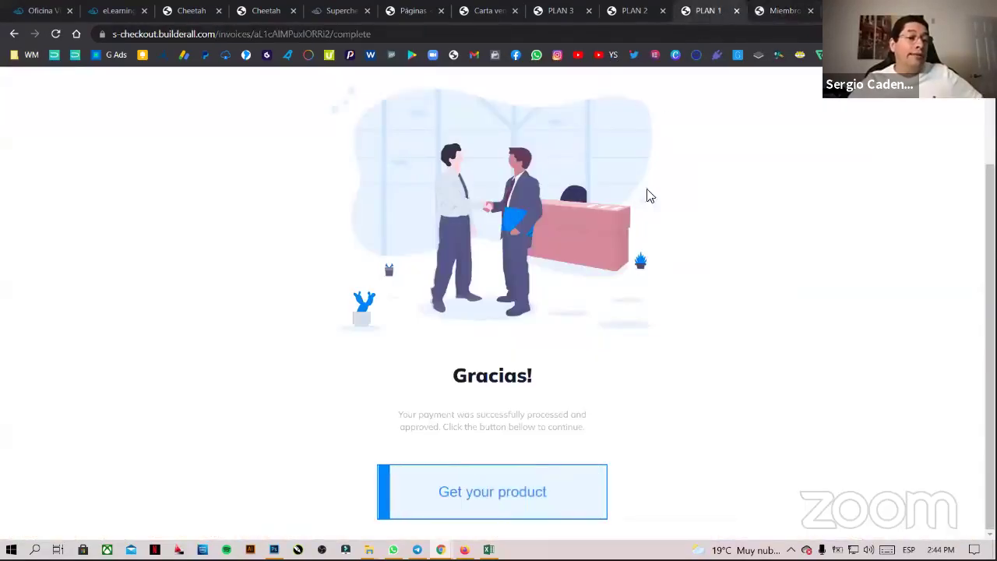
click(636, 18)
click(571, 14)
click(487, 12)
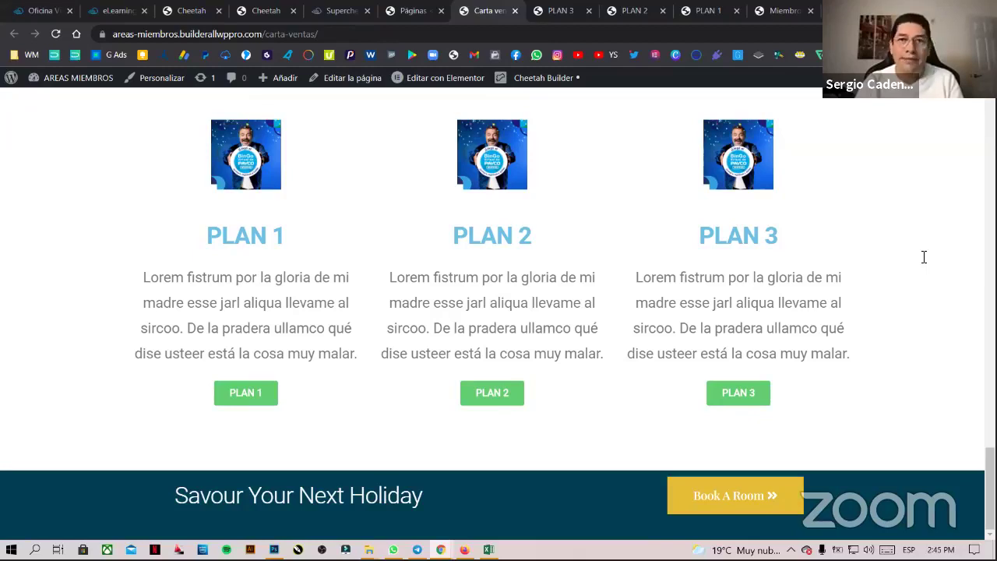
- Scroll Carta ventas up to the beach header image, then open a new incognito tab
scroll(716, 308, up, 1)
scroll(716, 308, up, 4)
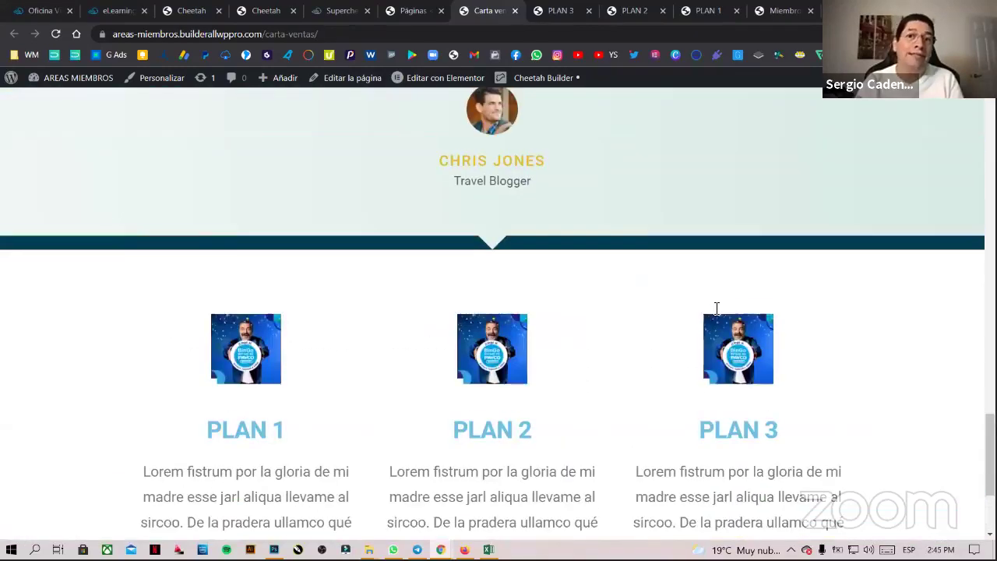
scroll(966, 414, up, 1)
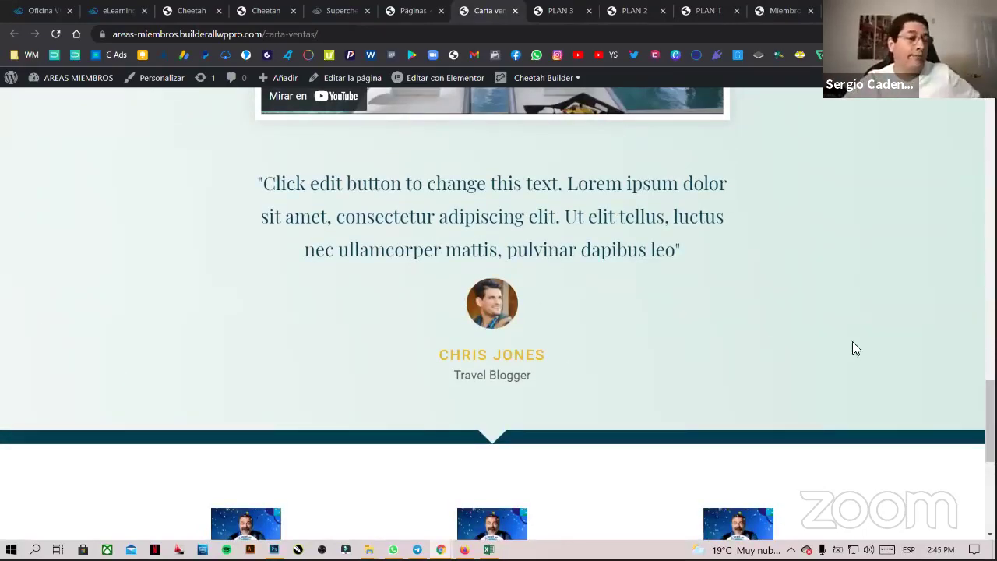
scroll(851, 347, up, 15)
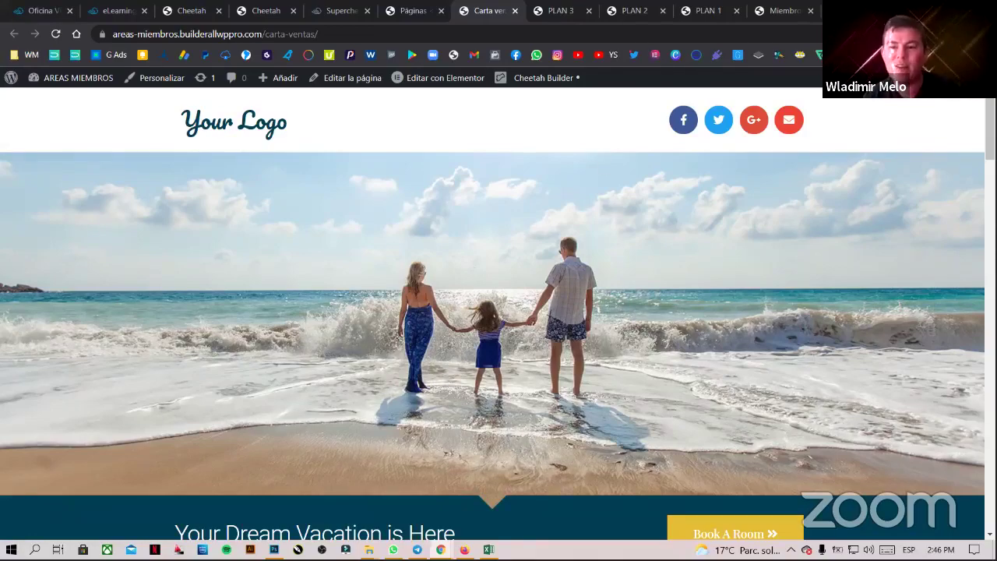
scroll(498, 311, down, 15)
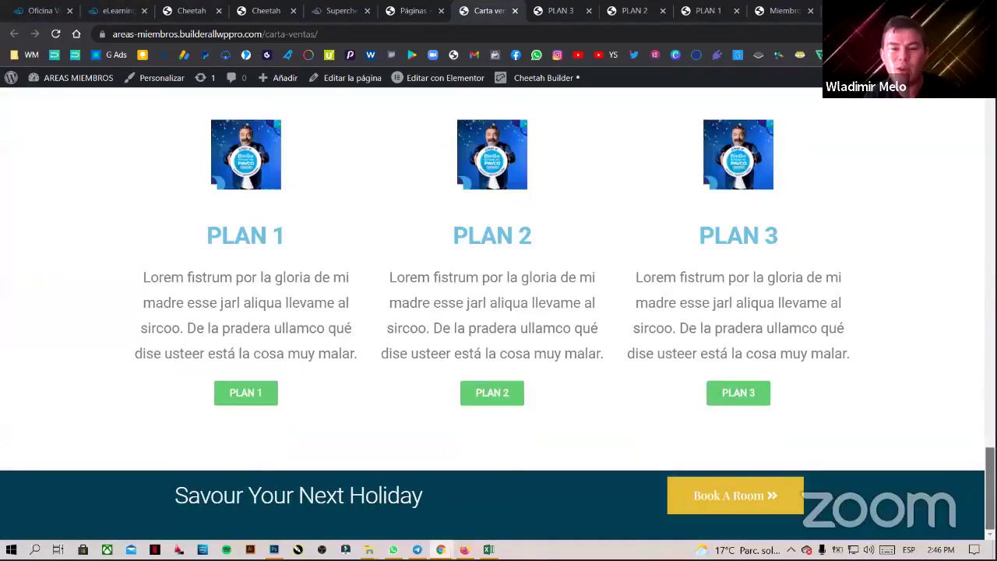
scroll(911, 472, up, 2)
scroll(912, 472, down, 1)
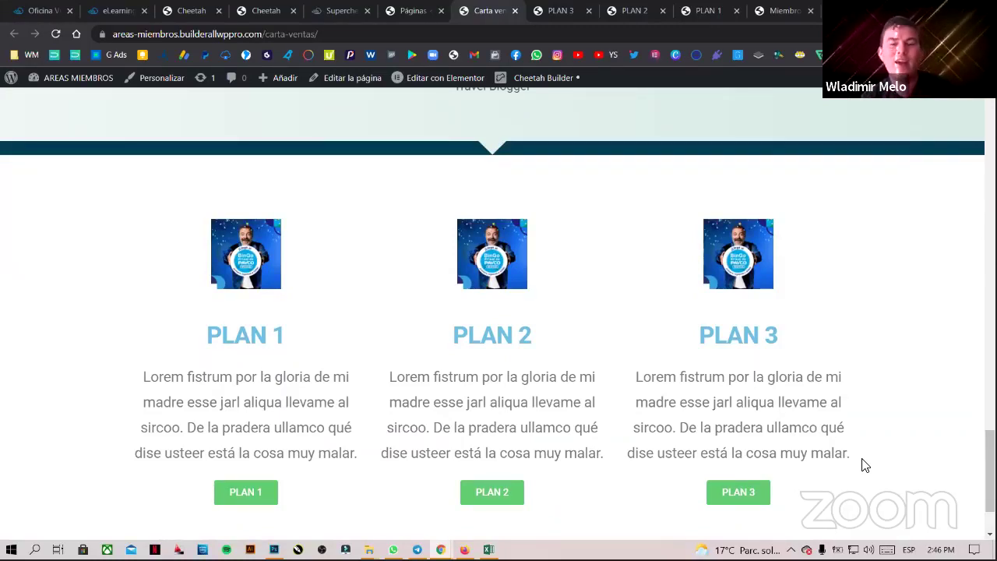
scroll(944, 464, down, 1)
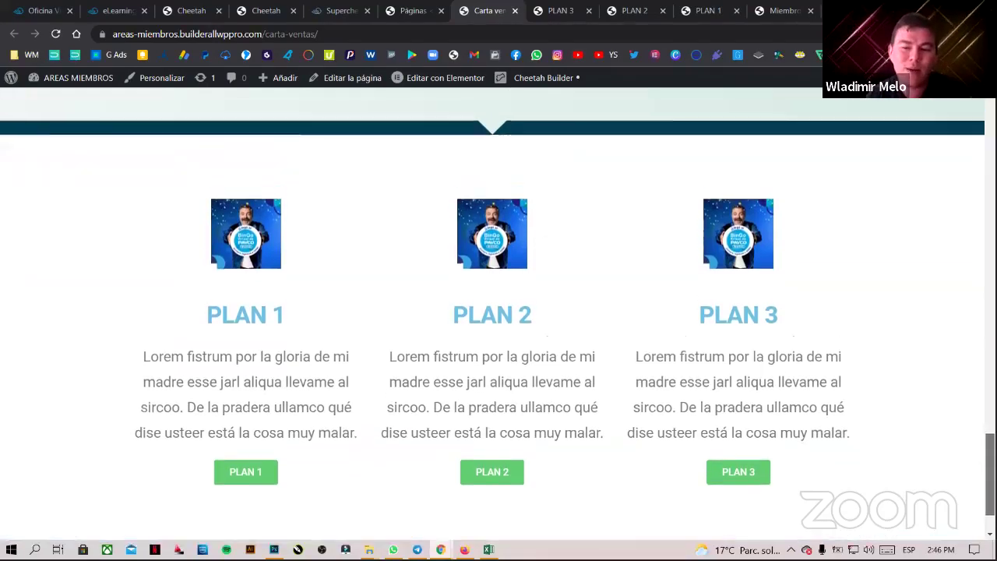
scroll(950, 440, up, 1)
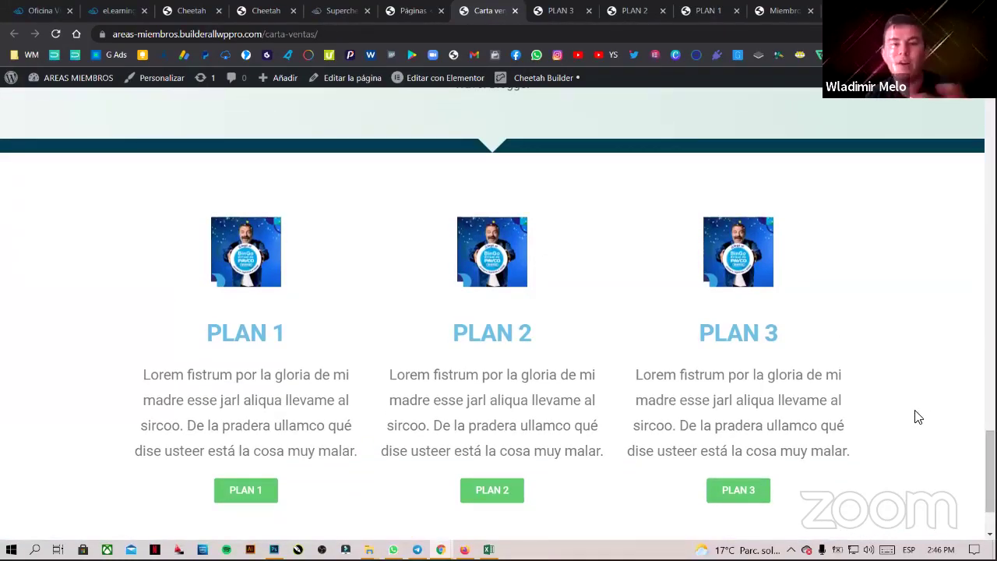
scroll(989, 467, up, 2)
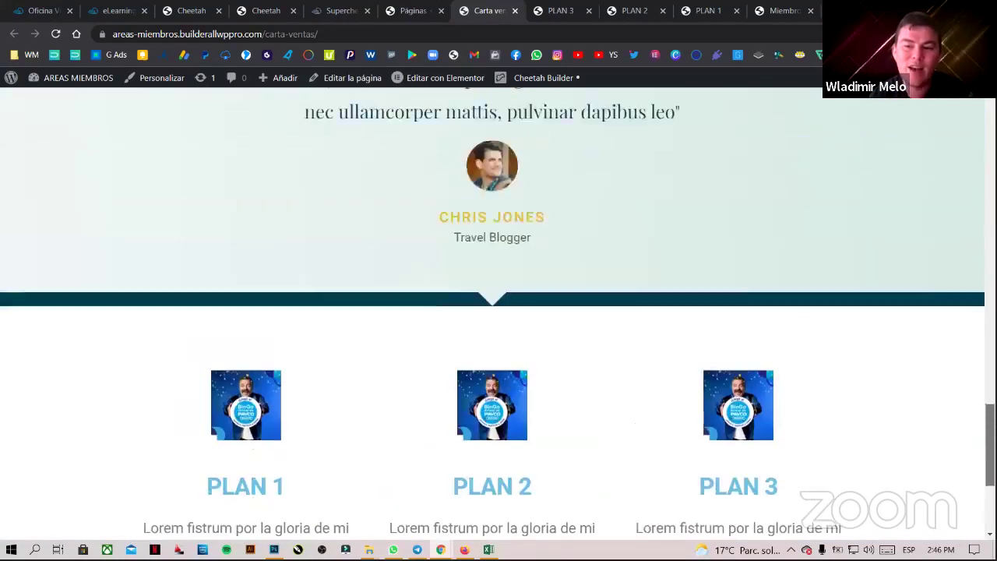
scroll(970, 187, up, 10)
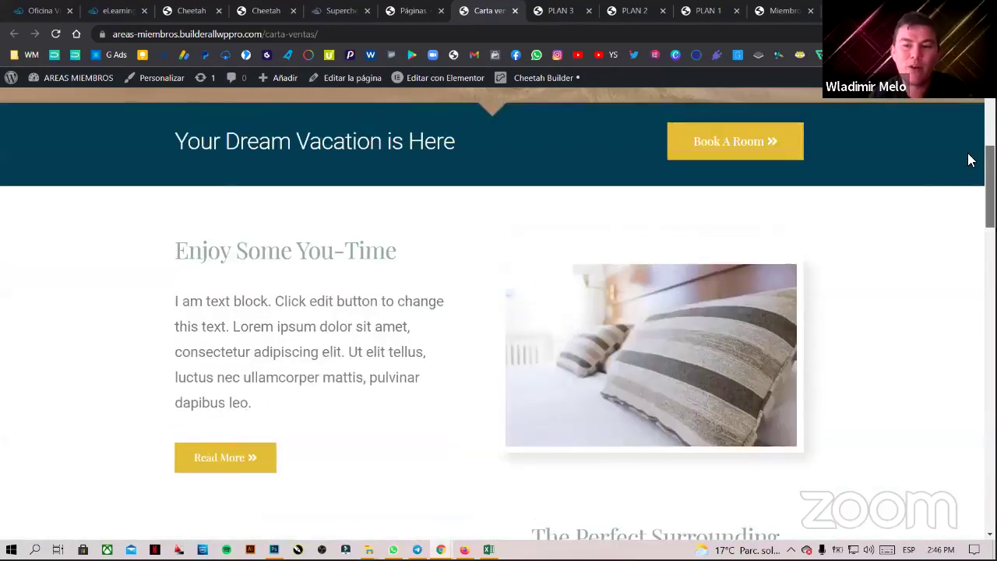
scroll(970, 160, up, 5)
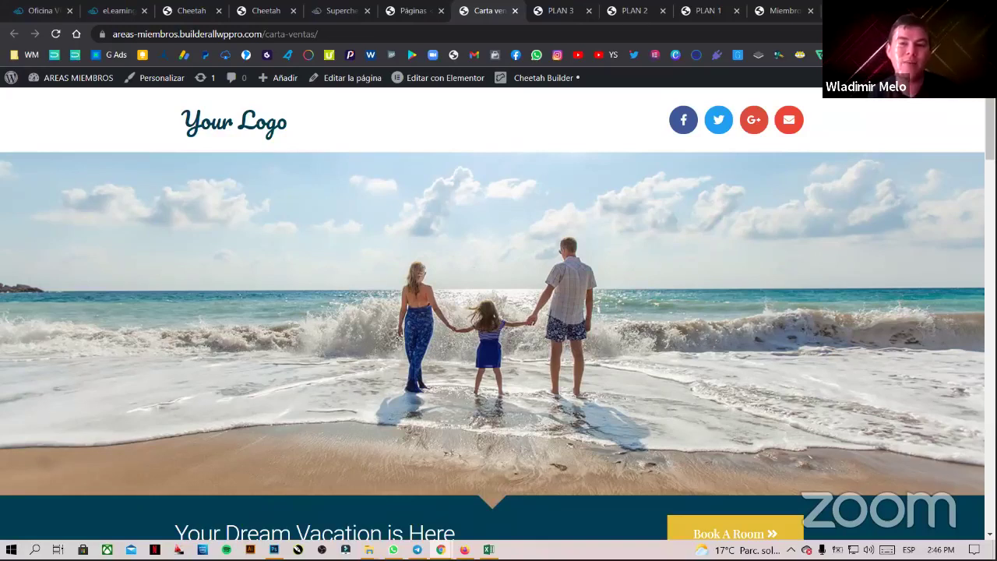
key(ctrl+t)
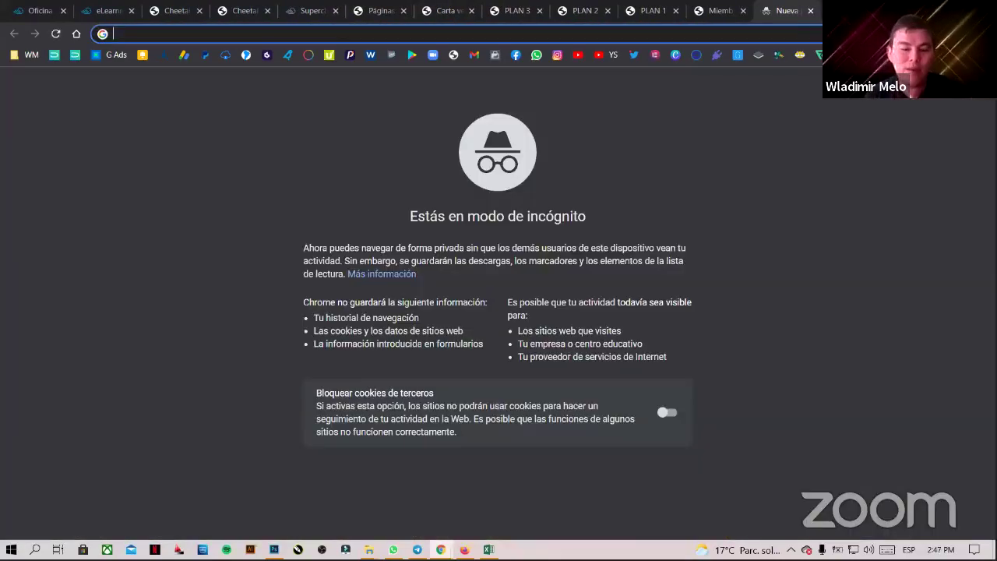
- Close the incognito, PLAN 3, PLAN 2, PLAN 1, Miembros and Carta ventas tabs
click(809, 11)
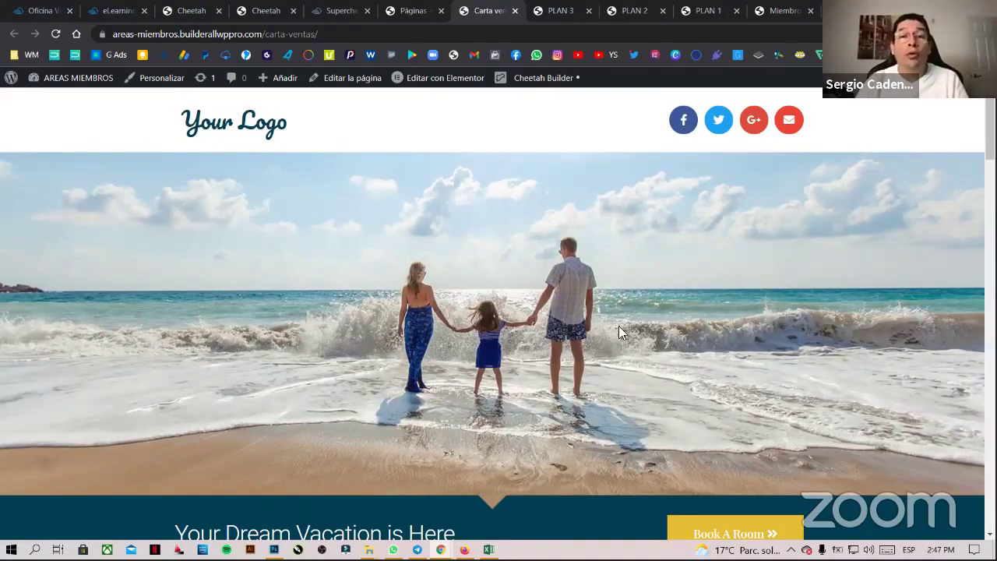
click(583, 10)
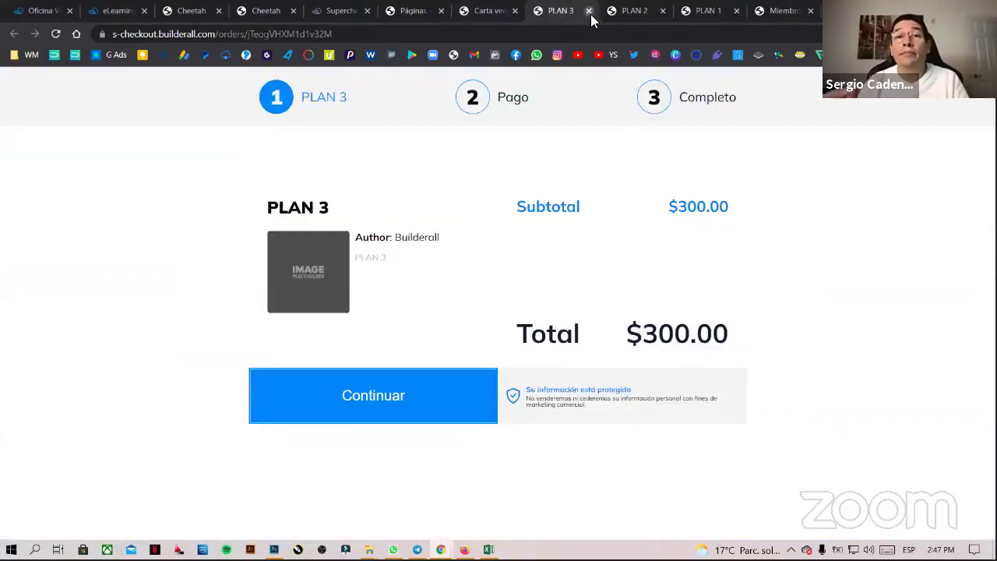
click(588, 10)
click(589, 11)
click(588, 10)
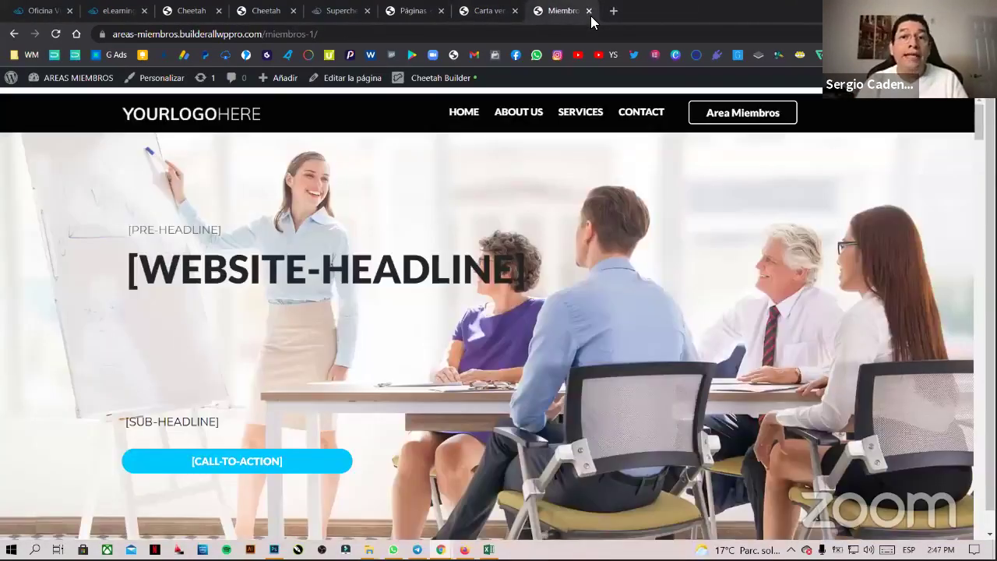
click(589, 13)
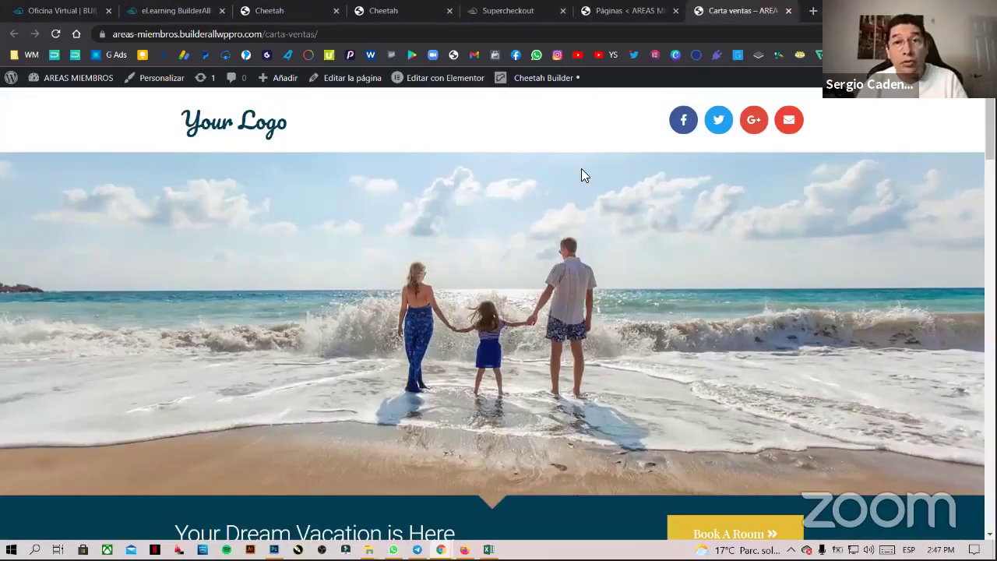
click(652, 12)
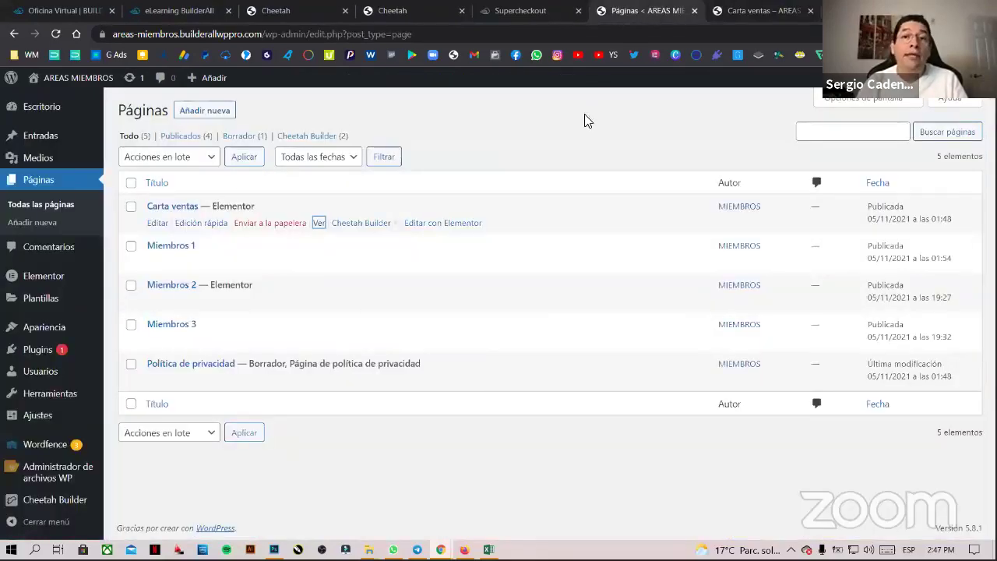
click(768, 14)
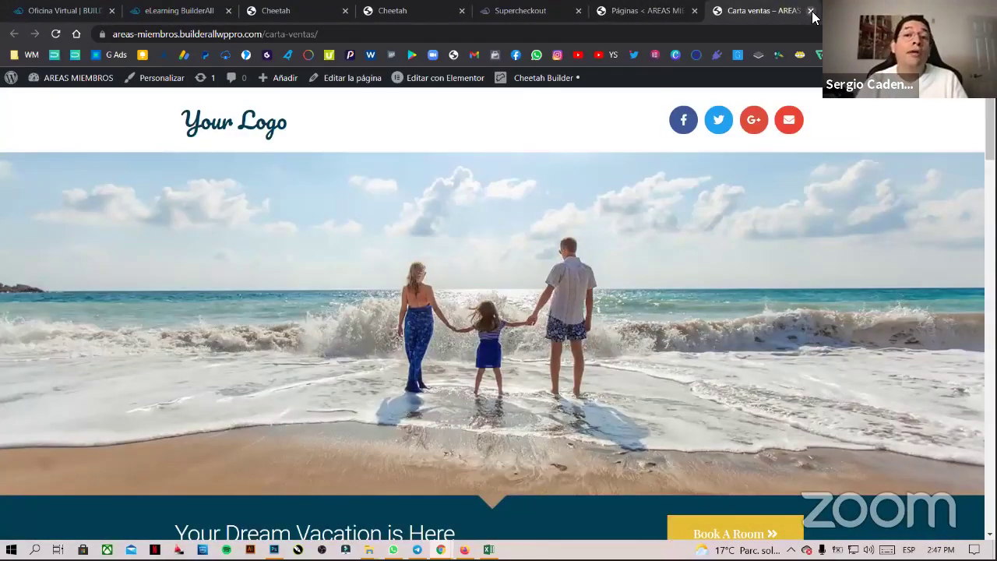
click(811, 12)
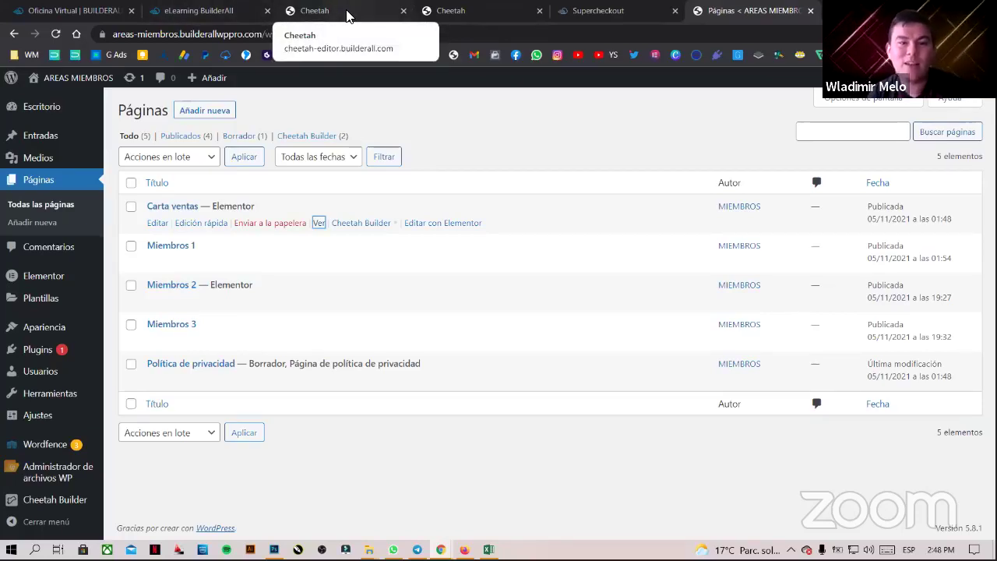
- Look over the AREA MIEMBROS My pages list in Cheetah, then go to the SuperCheckout products
click(444, 12)
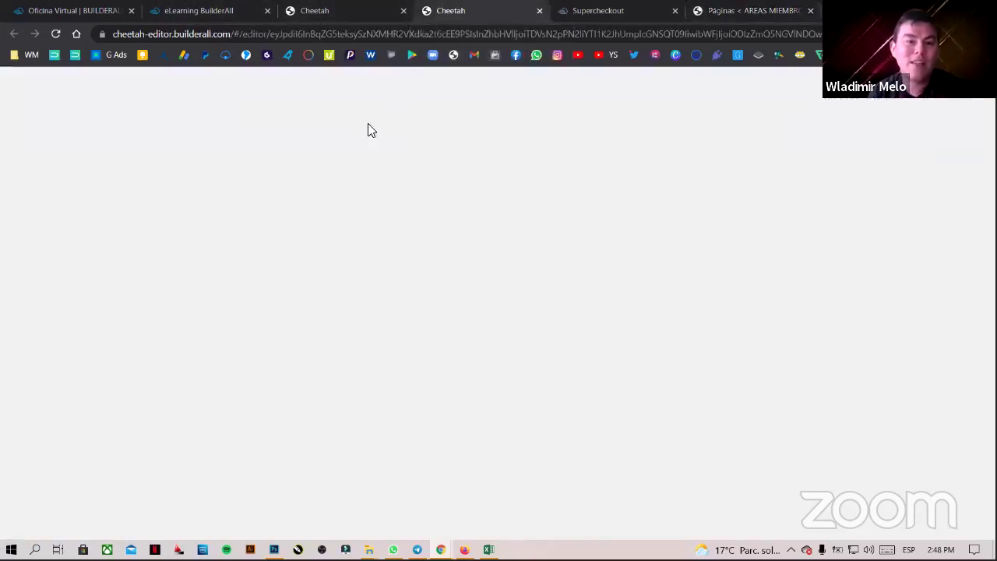
click(356, 11)
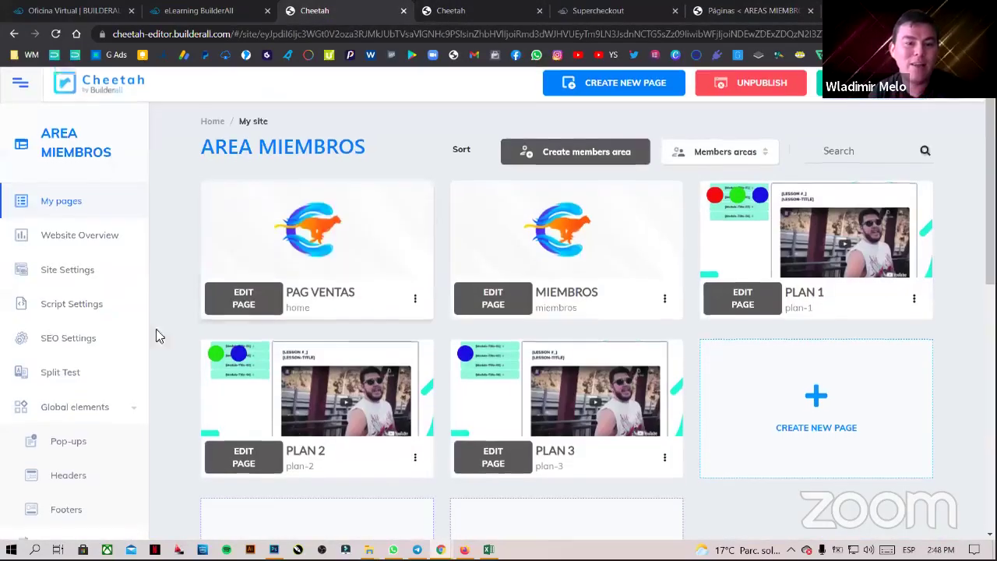
scroll(155, 366, down, 2)
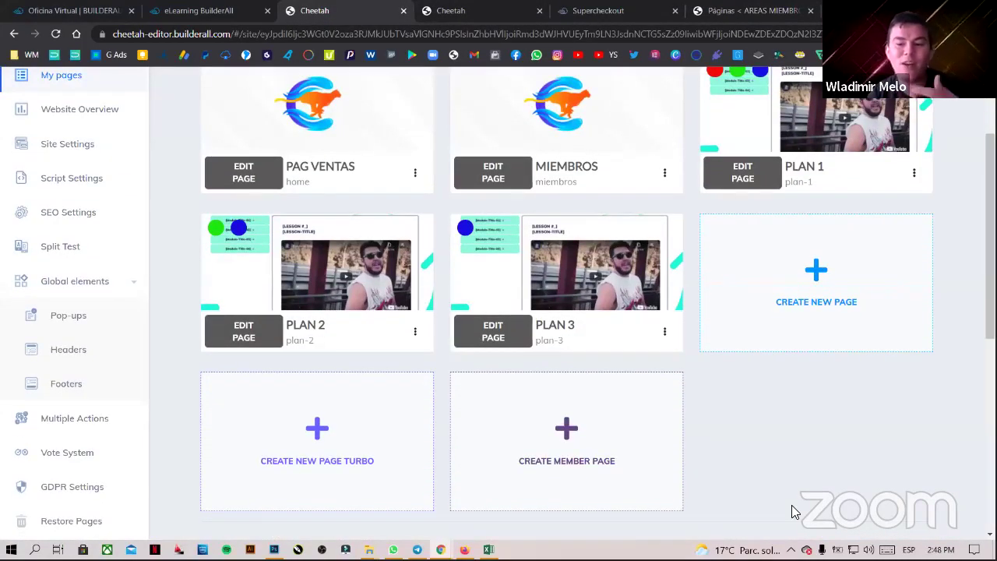
click(592, 11)
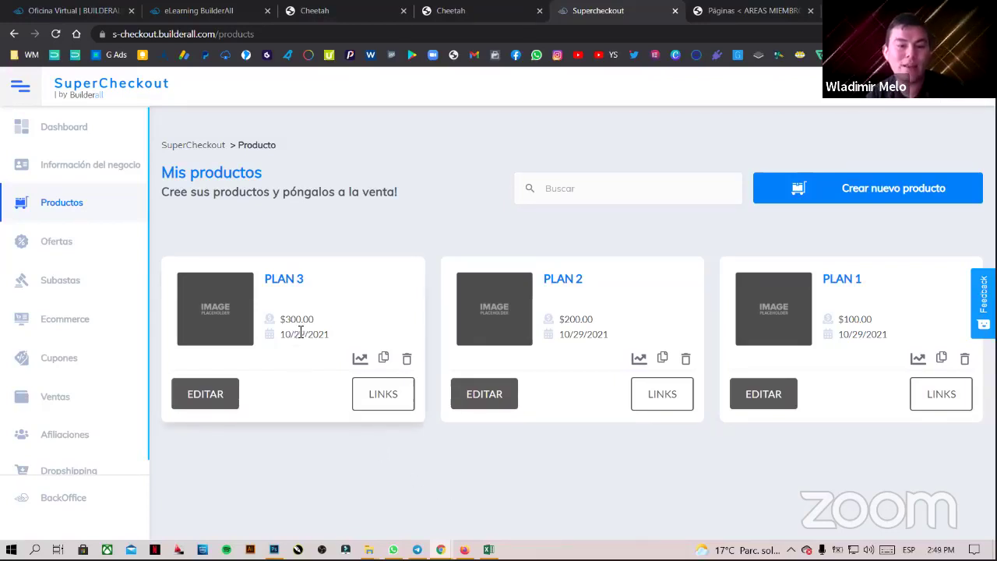
- Open PLAN 3 for editing and scroll to its PRECIOS section
click(216, 409)
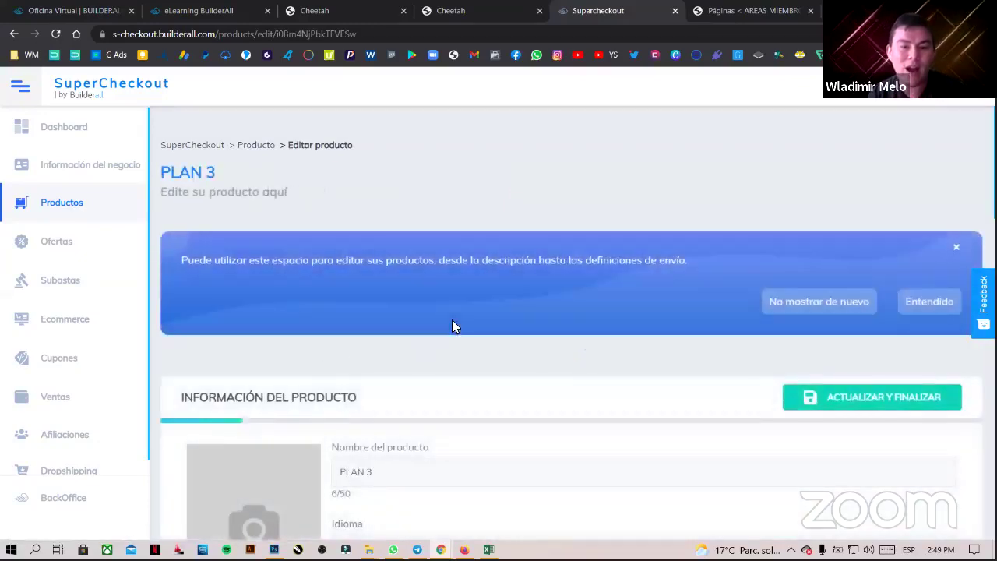
scroll(459, 331, down, 5)
scroll(469, 338, down, 5)
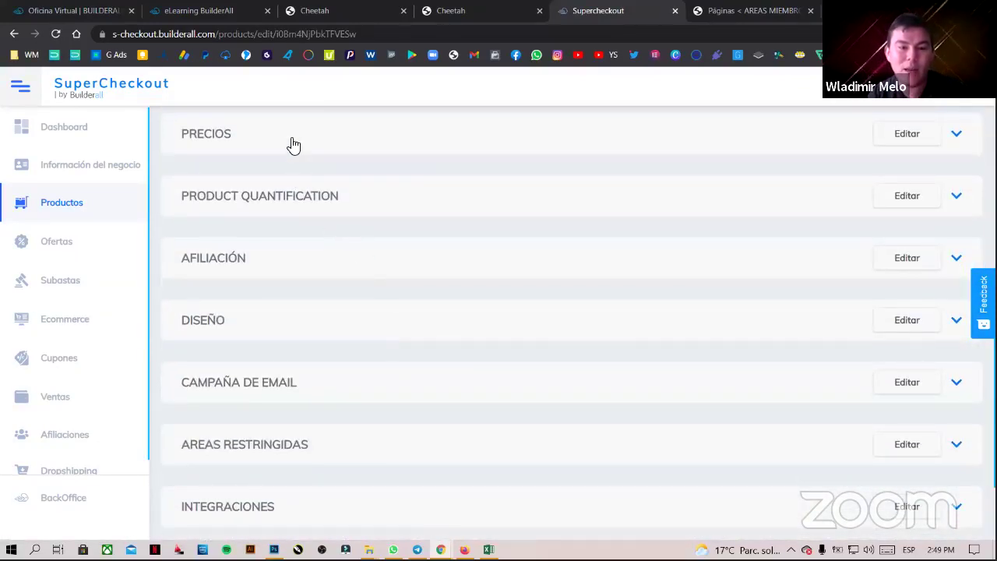
scroll(291, 145, down, 2)
scroll(344, 249, up, 9)
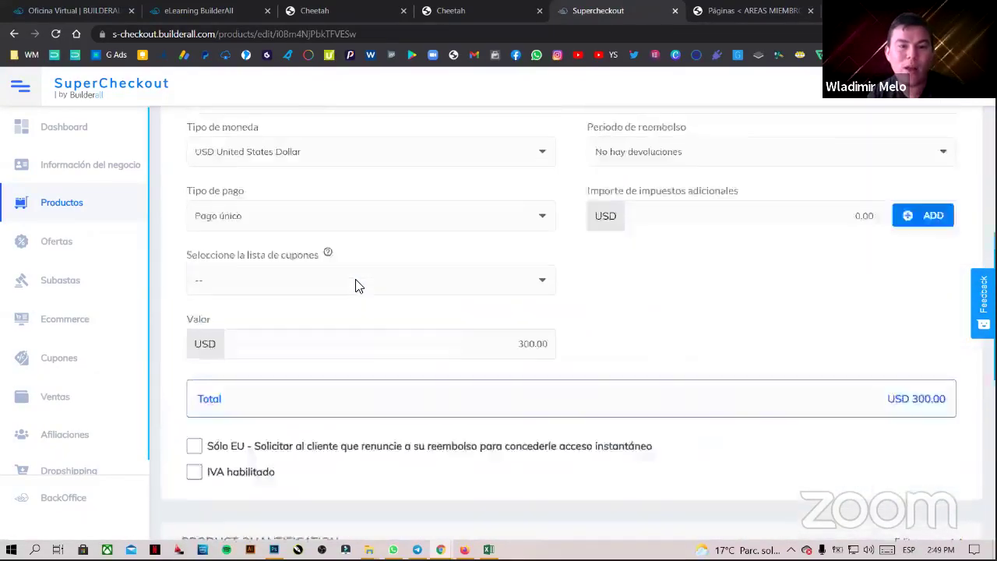
- Read the PayPal setup steps in Configuración de pagos, then close it unchanged
click(265, 223)
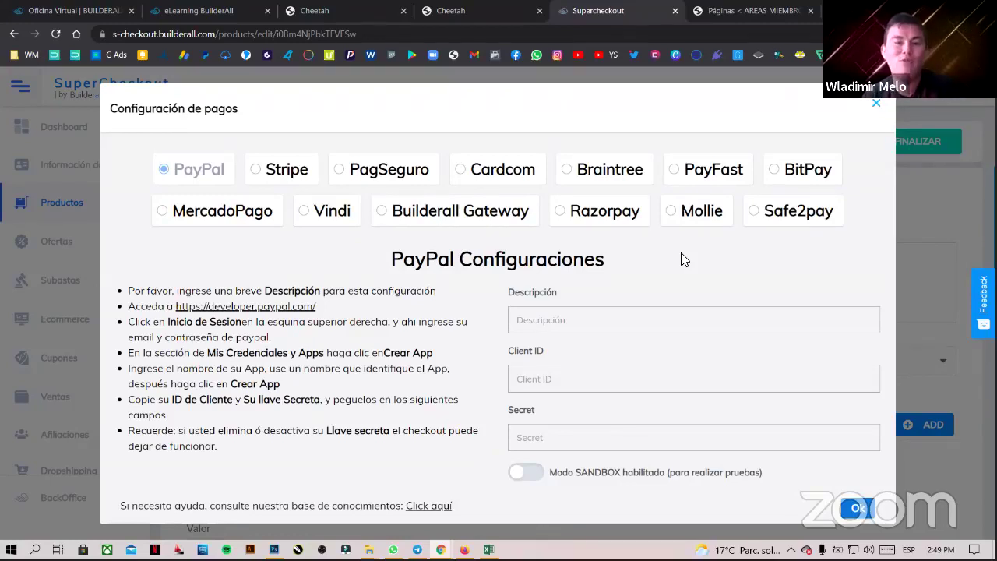
drag(233, 451, 136, 294)
click(132, 290)
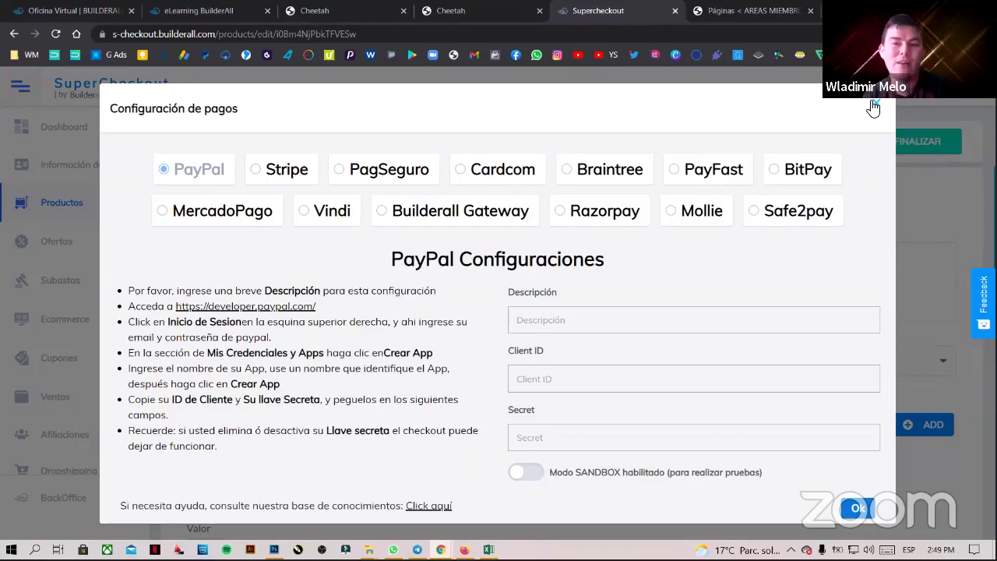
click(873, 109)
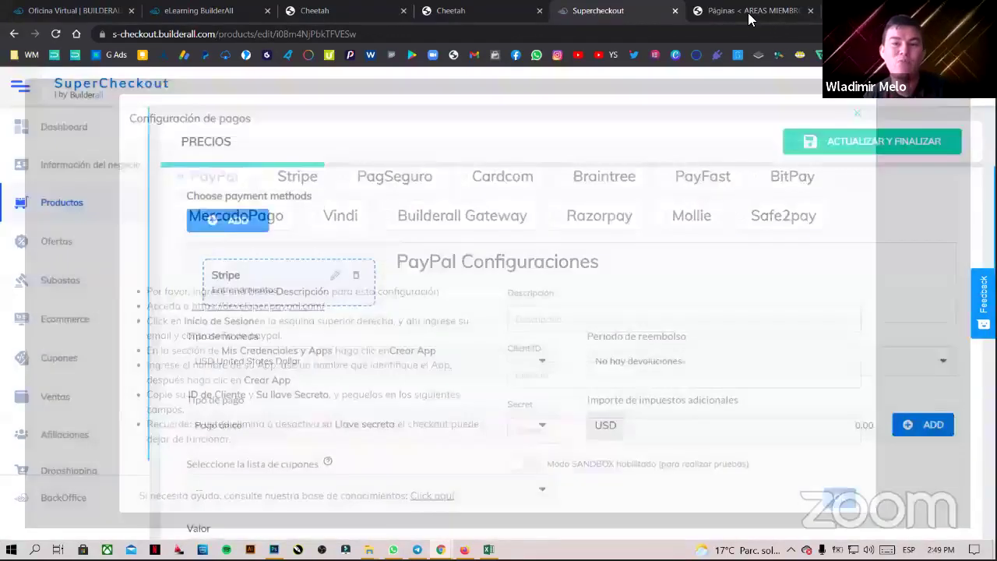
- From the Páginas list, open an incognito window loading ztetuamigonosecreto.com.co
click(748, 13)
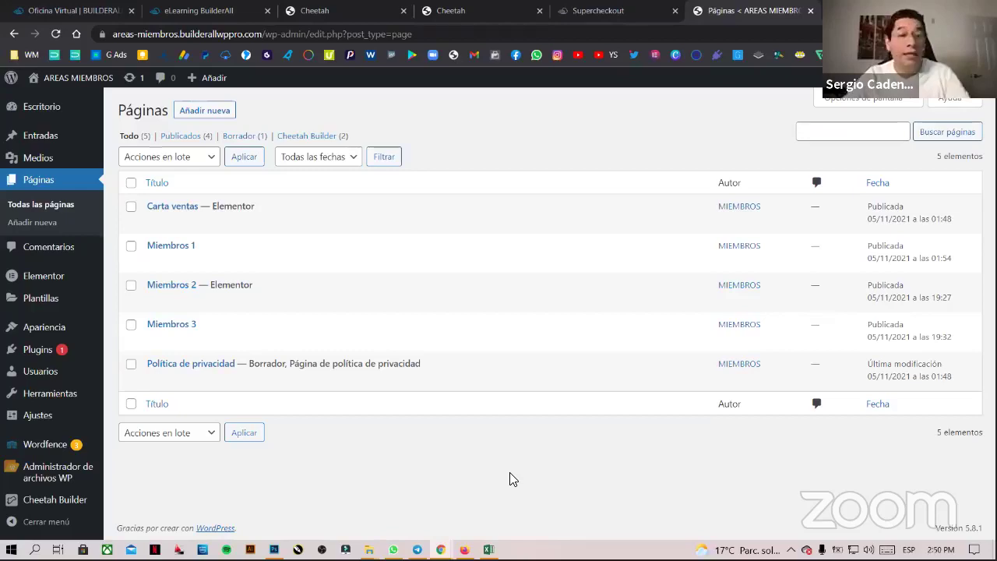
key(ctrl+shift+n)
text(zt)
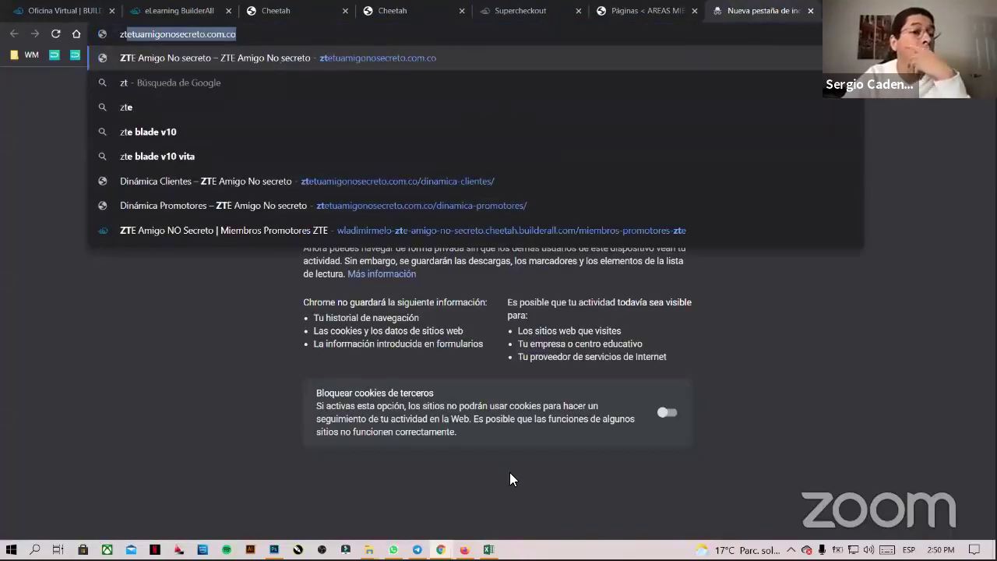
key(Return)
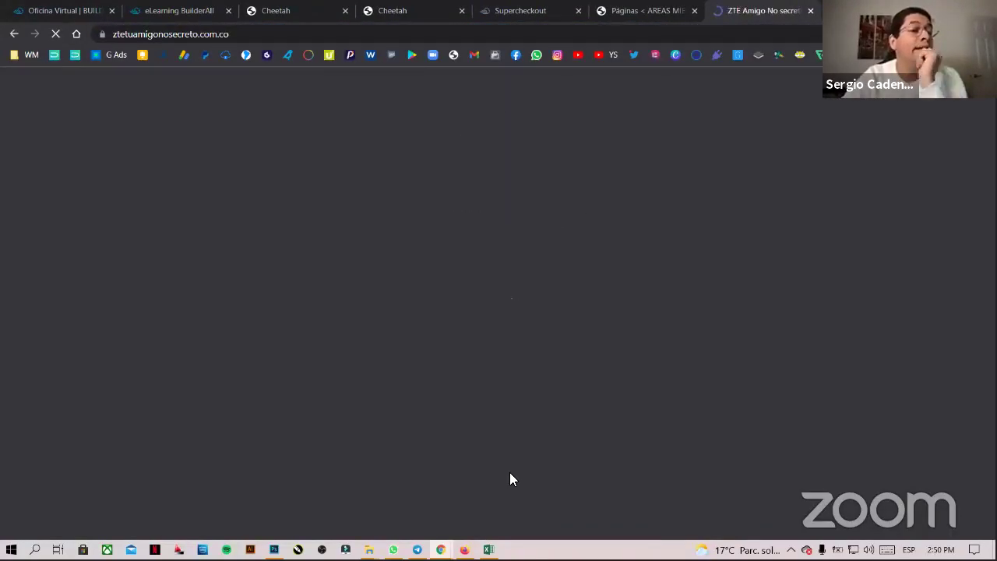